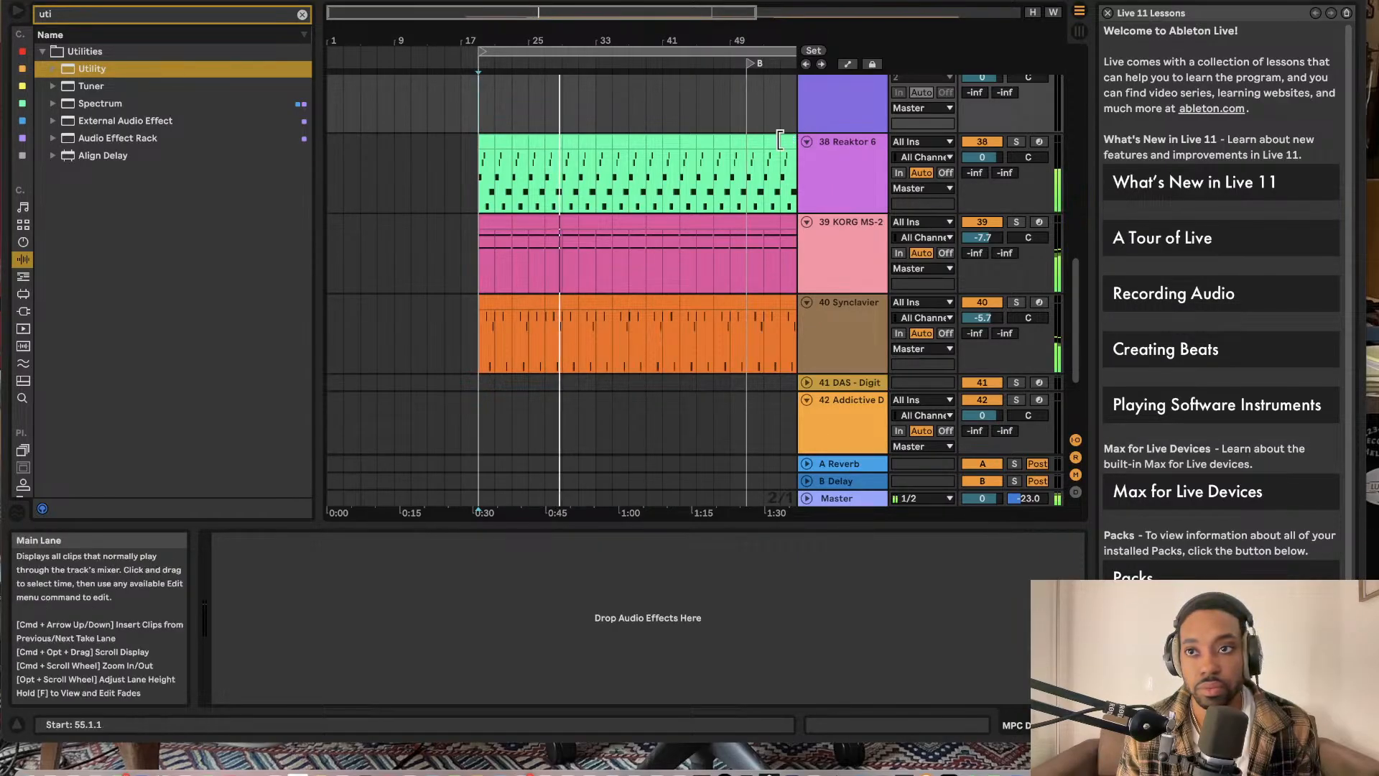
Step: Open the Reaktor 6 instrument on track 38, enlarge its structure view, examine the block wiring and close it
scroll(757, 147, "right", 1)
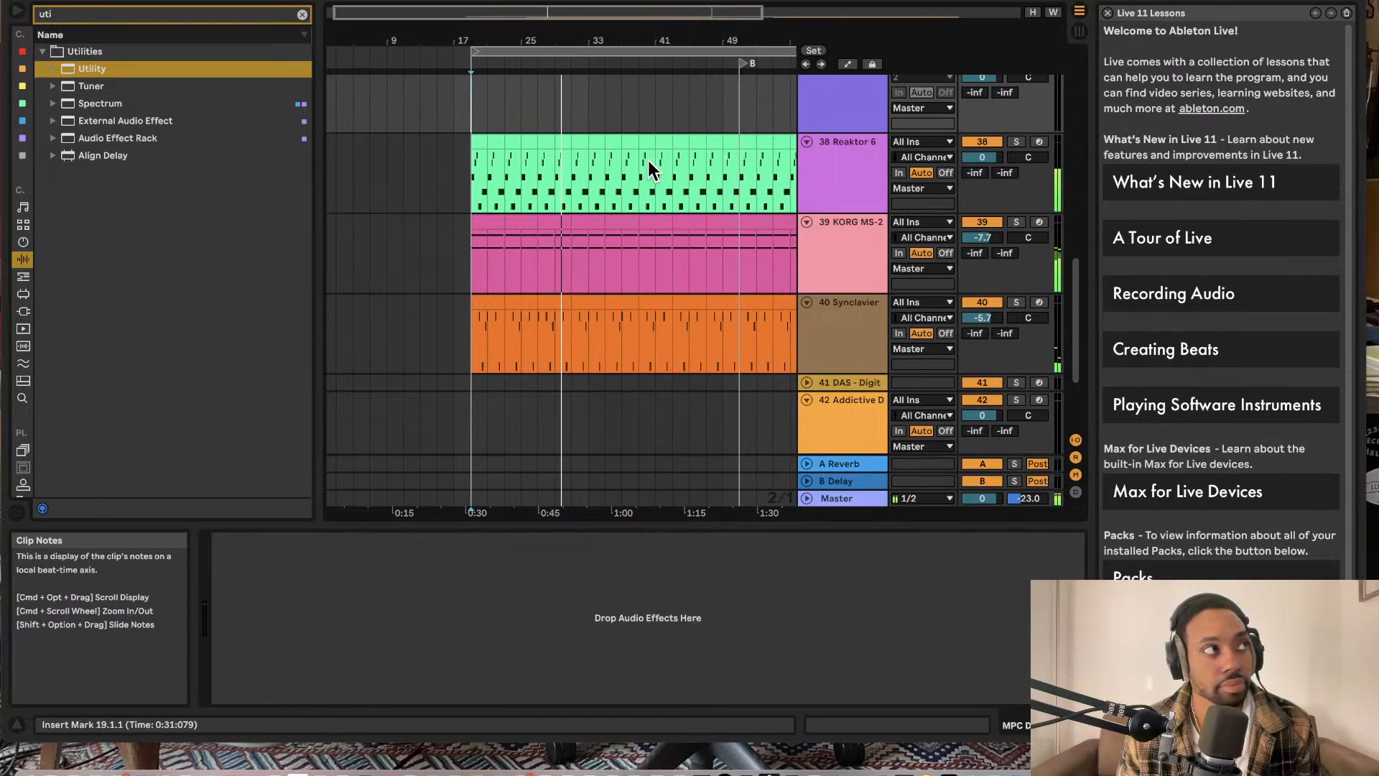
scroll(627, 142, "up", 5)
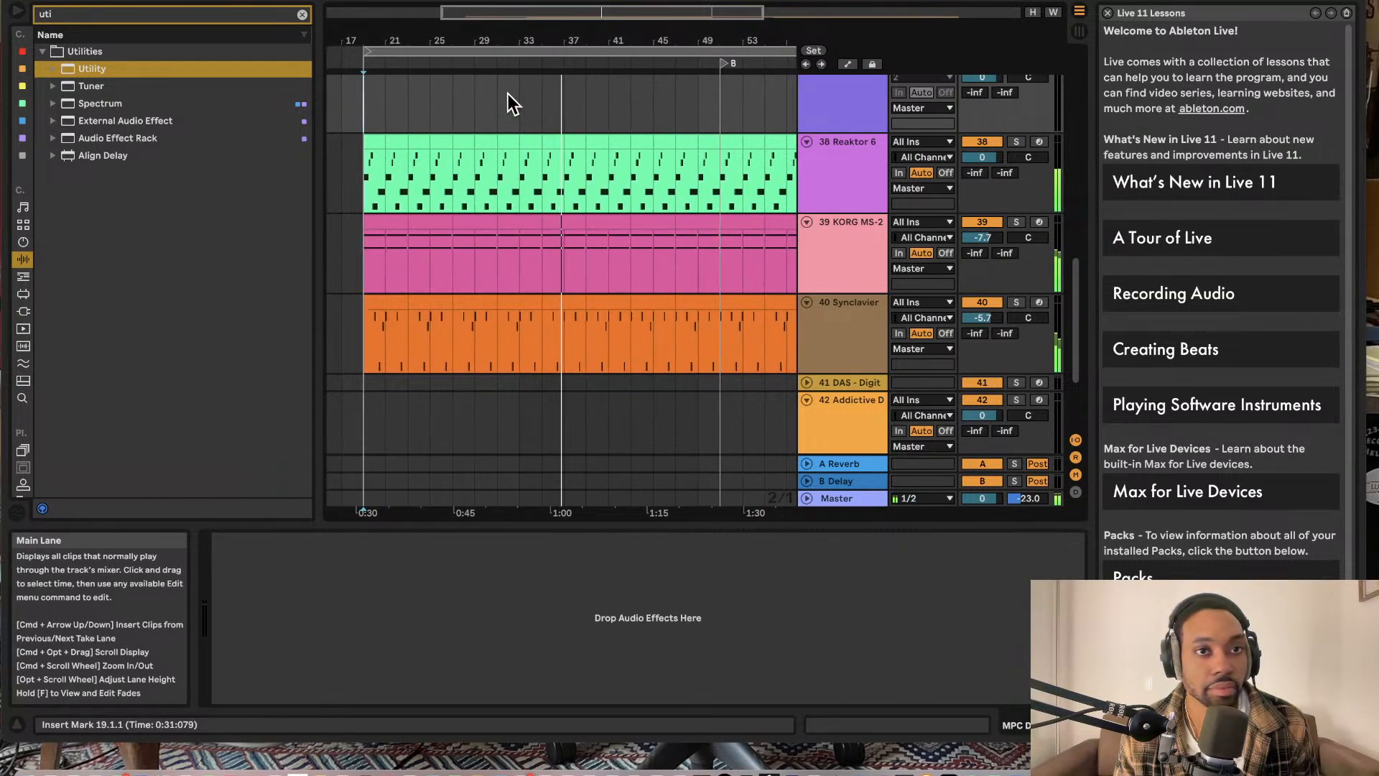
left_click(853, 172)
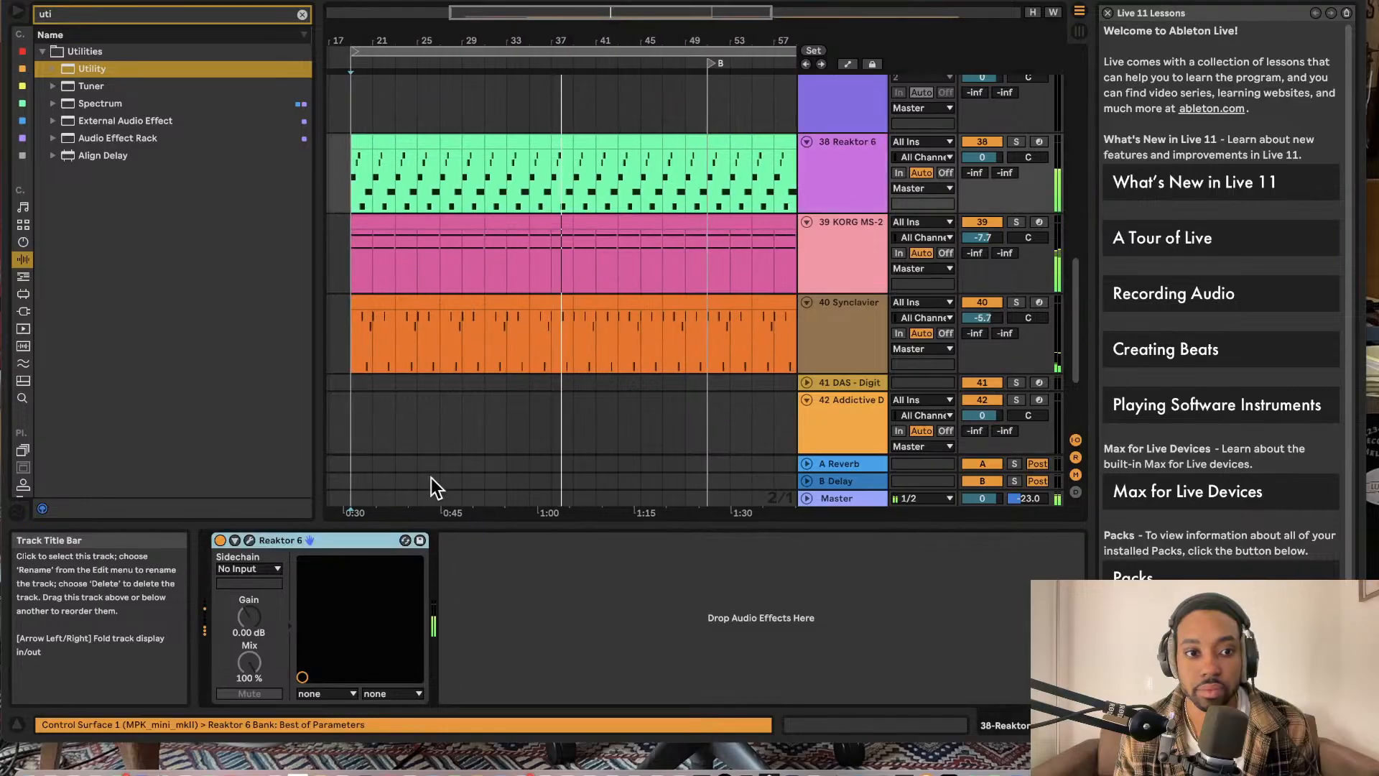
left_click(250, 539)
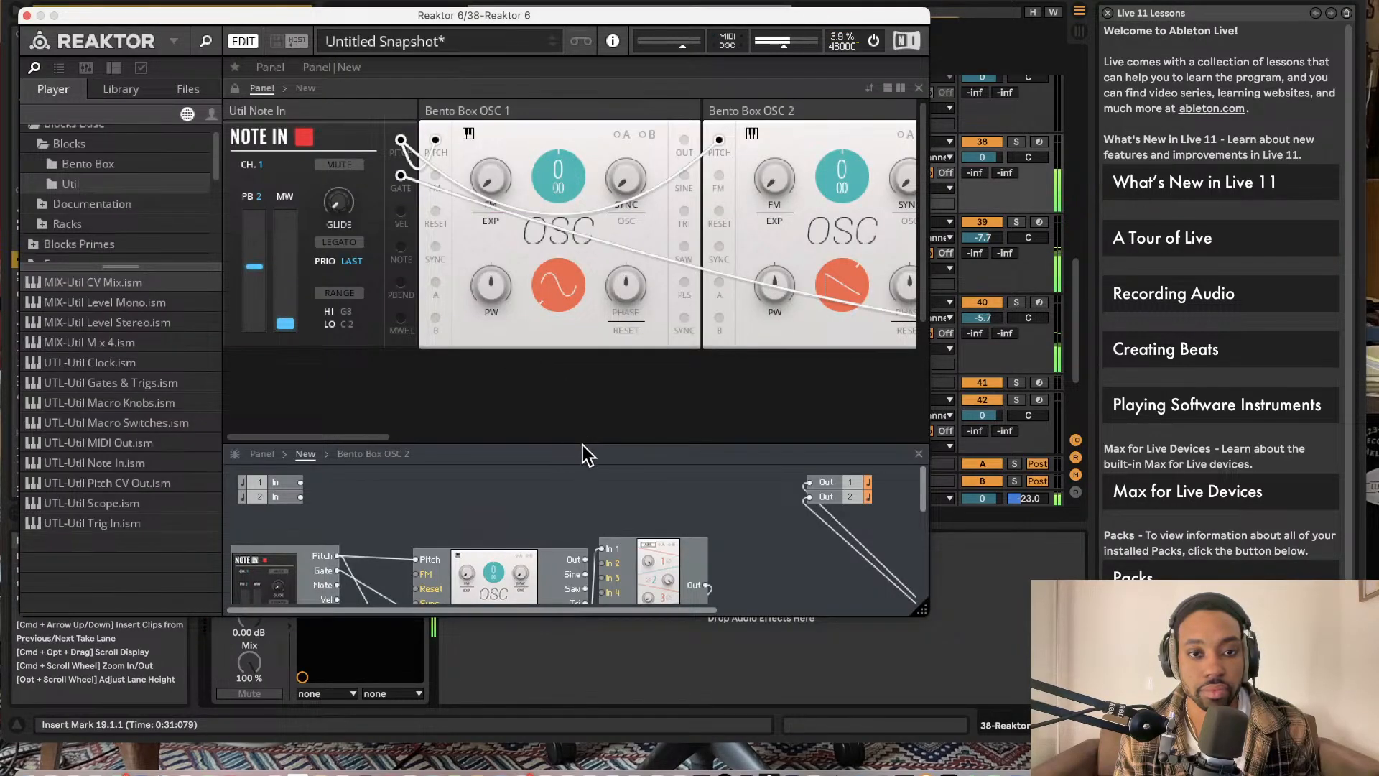
left_click_drag(583, 447, 584, 266)
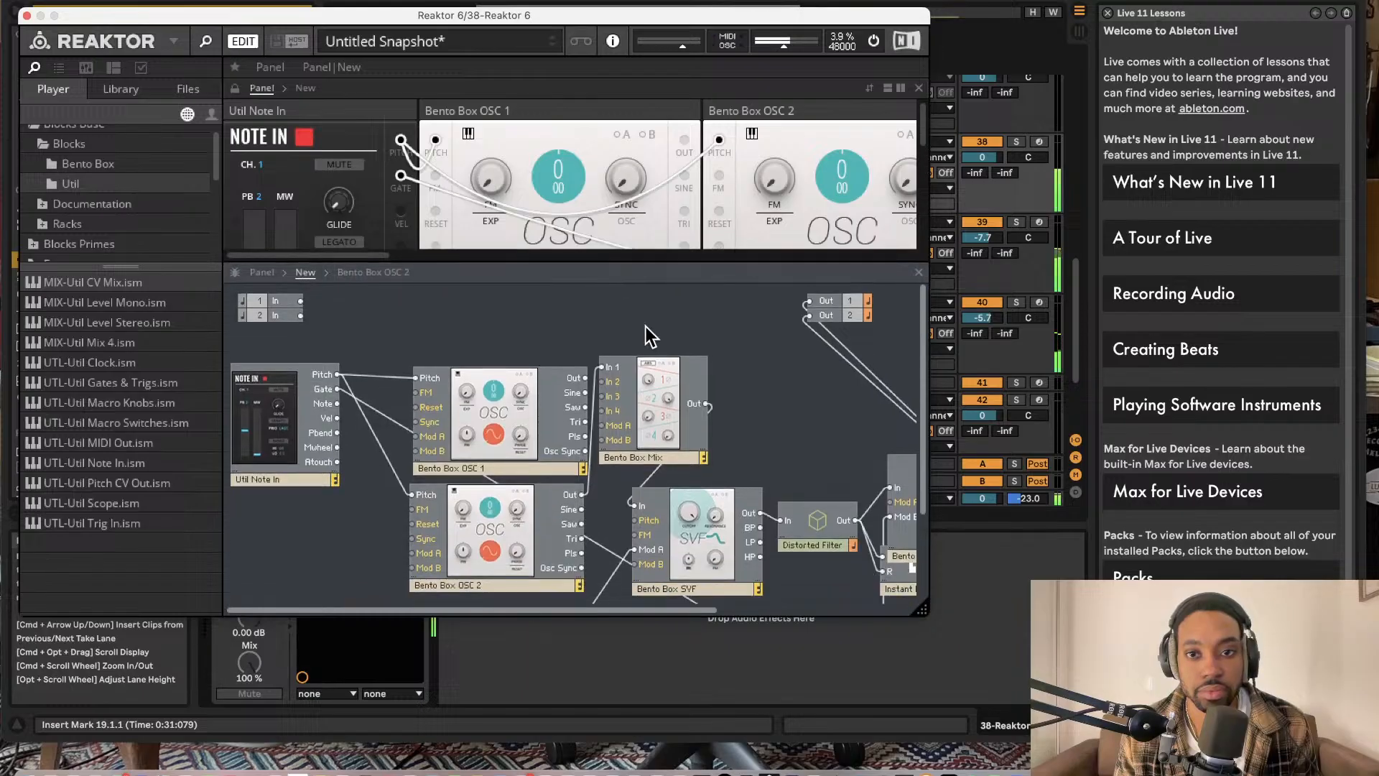
scroll(645, 328, "down", 4)
scroll(646, 328, "right", 2)
scroll(641, 329, "up", 4)
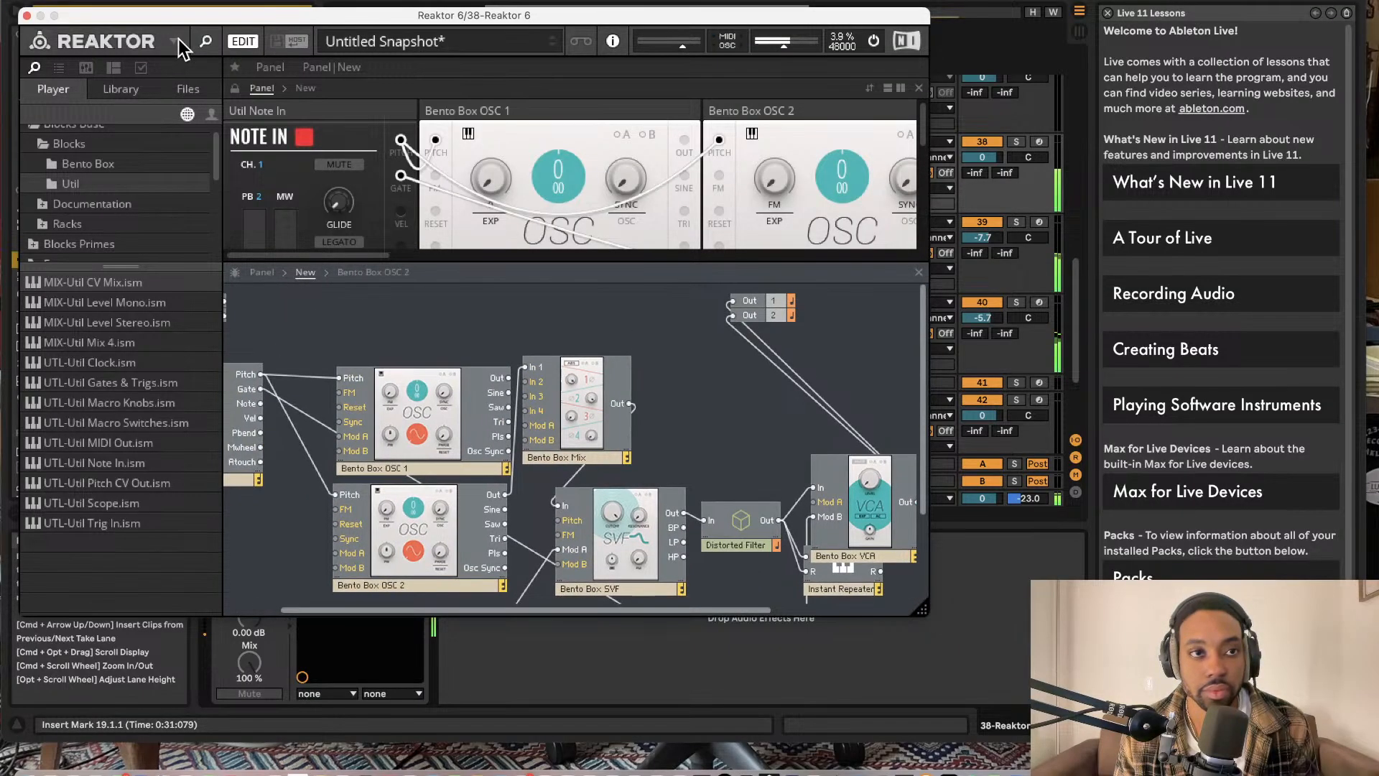
left_click(26, 15)
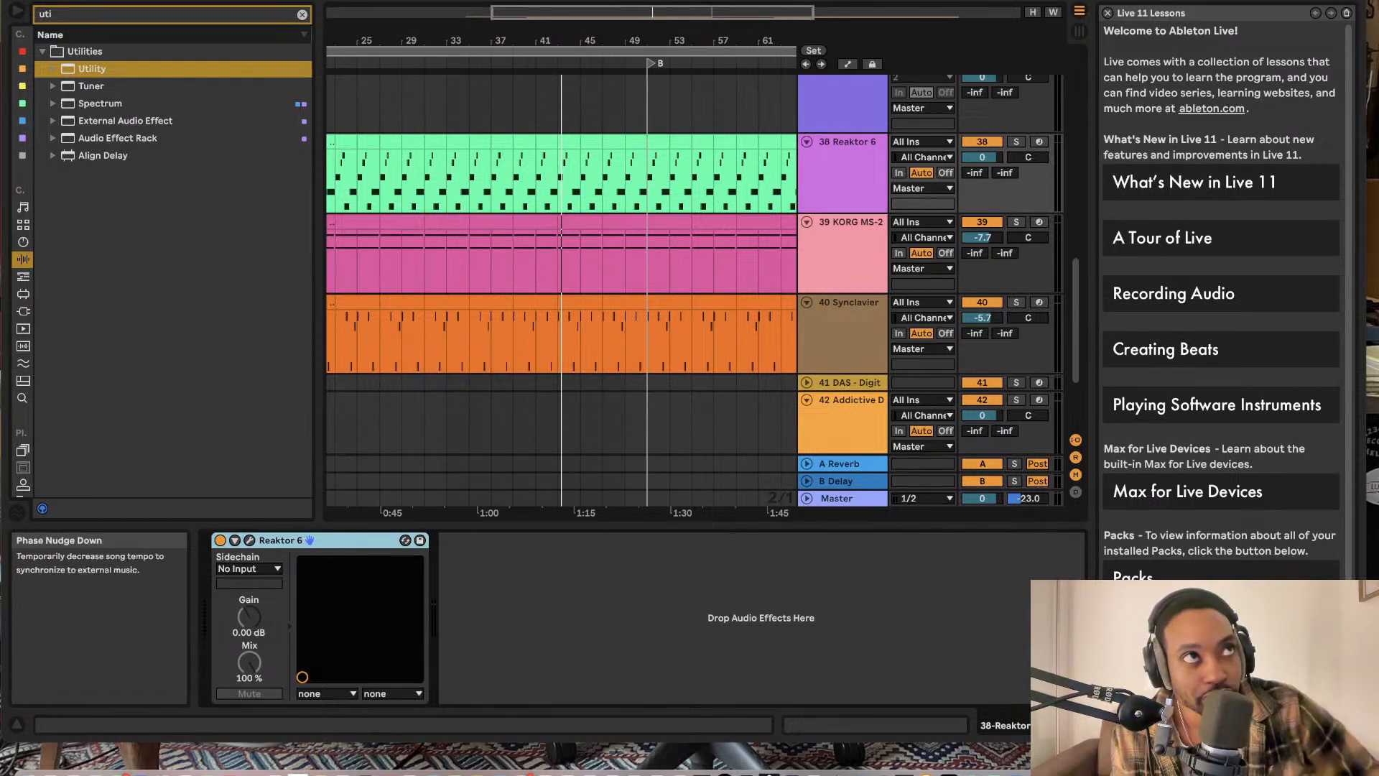
Step: Solo the 38 Reaktor 6 track and play it on its own
scroll(639, 222, "down", 1)
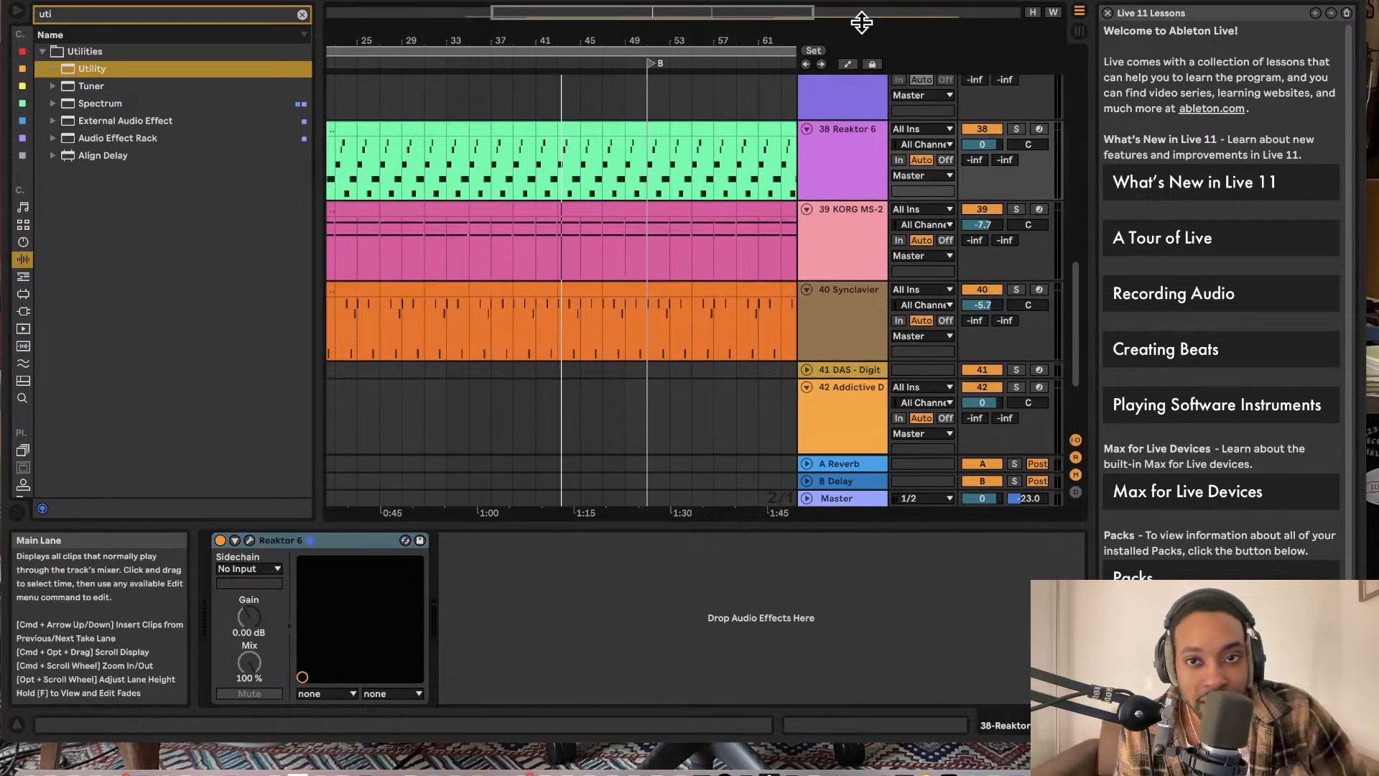
left_click(1017, 129)
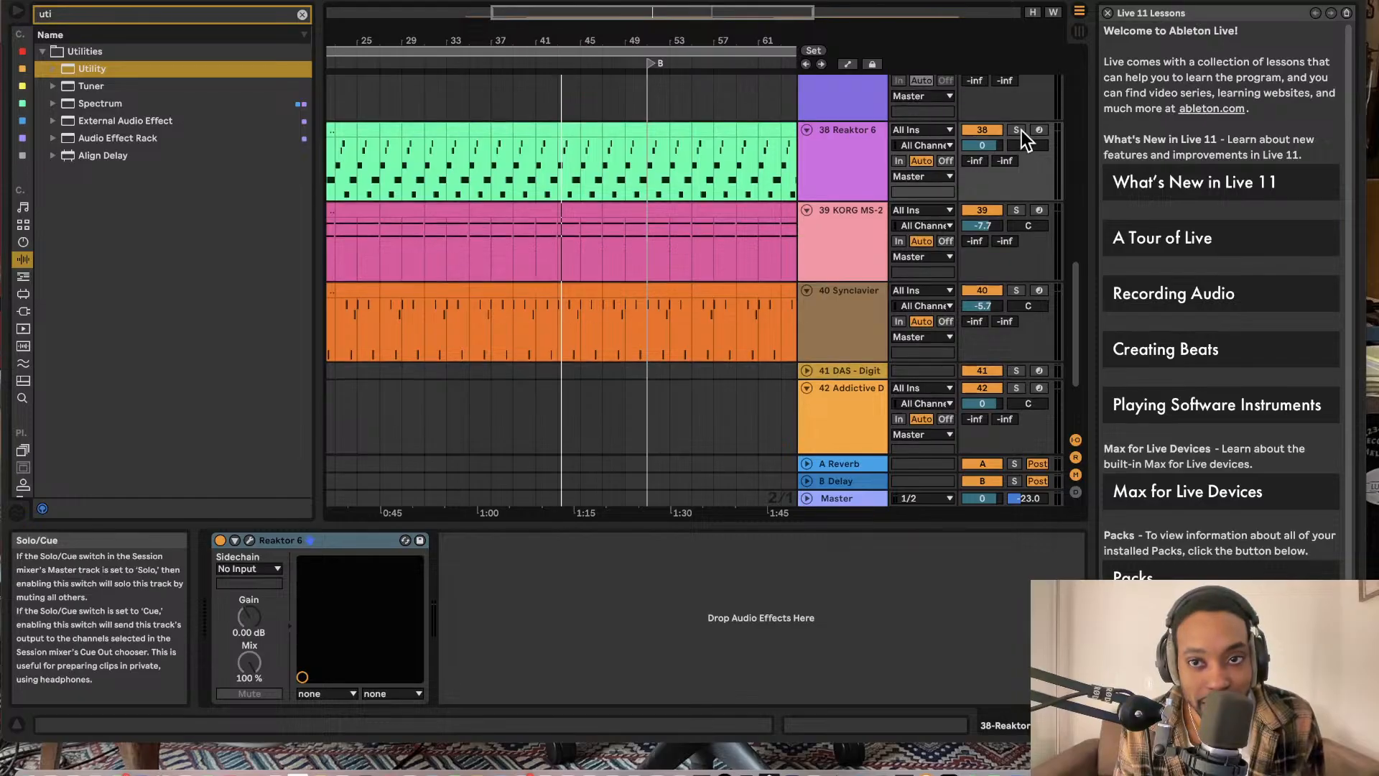
key("space")
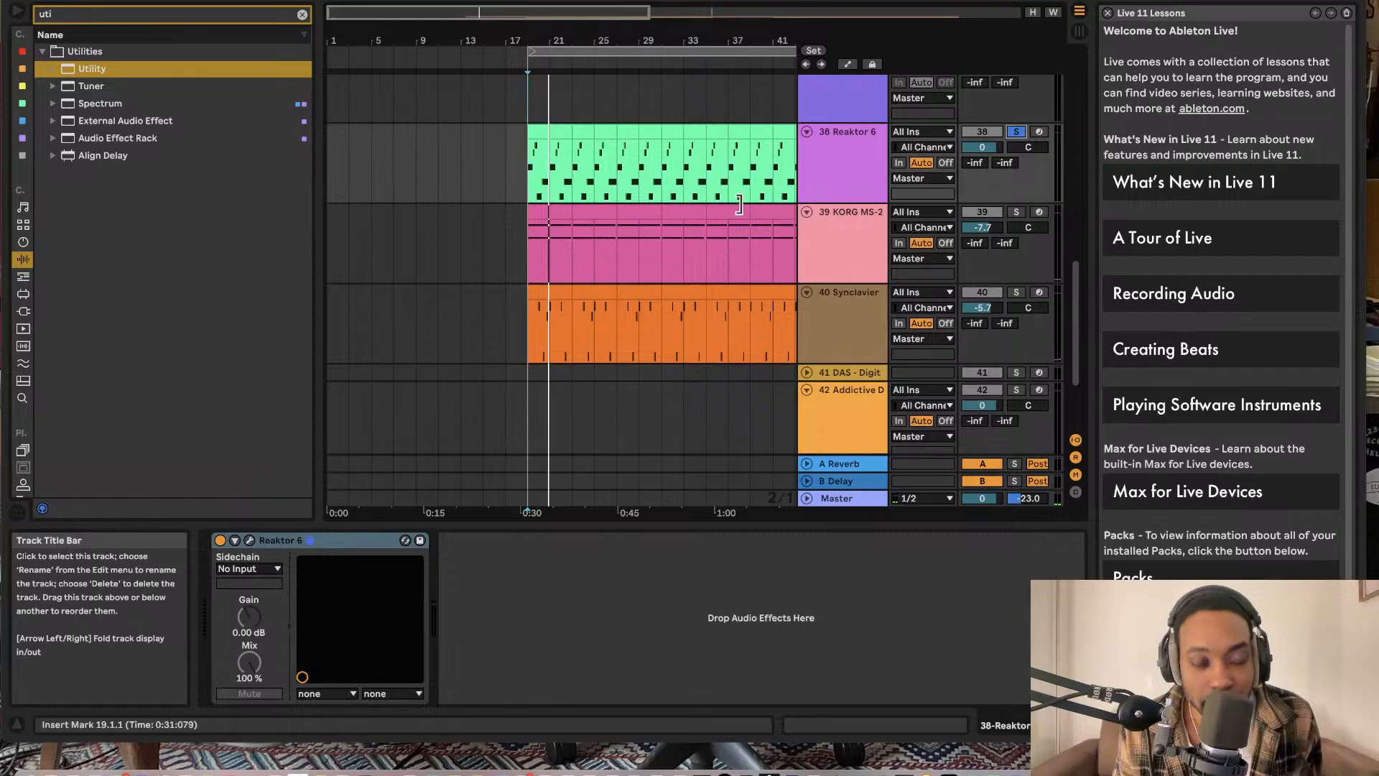
scroll(671, 201, "down", 1)
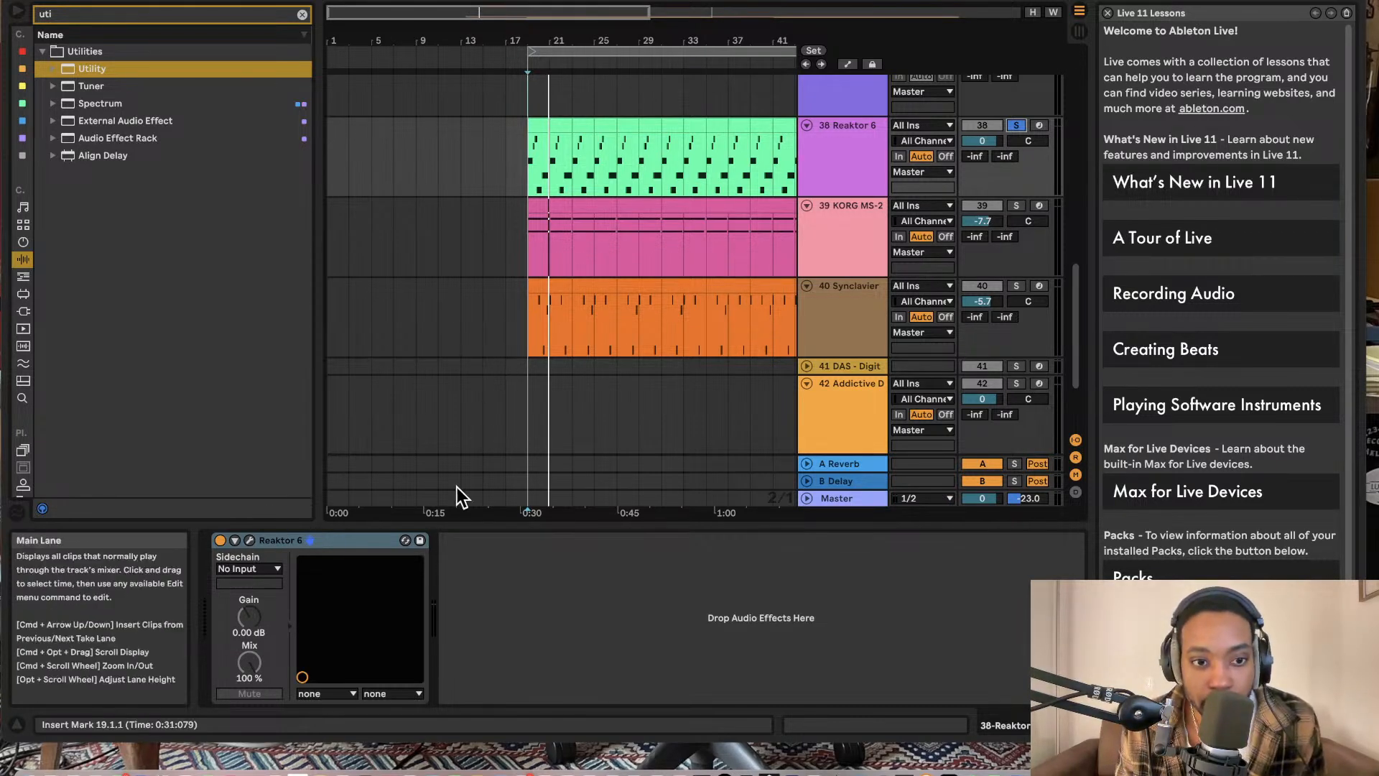
Step: Duplicate the 38 Reaktor 6 track together with its clips
scroll(774, 379, "down", 2)
scroll(773, 379, "right", 5)
scroll(779, 377, "up", 6)
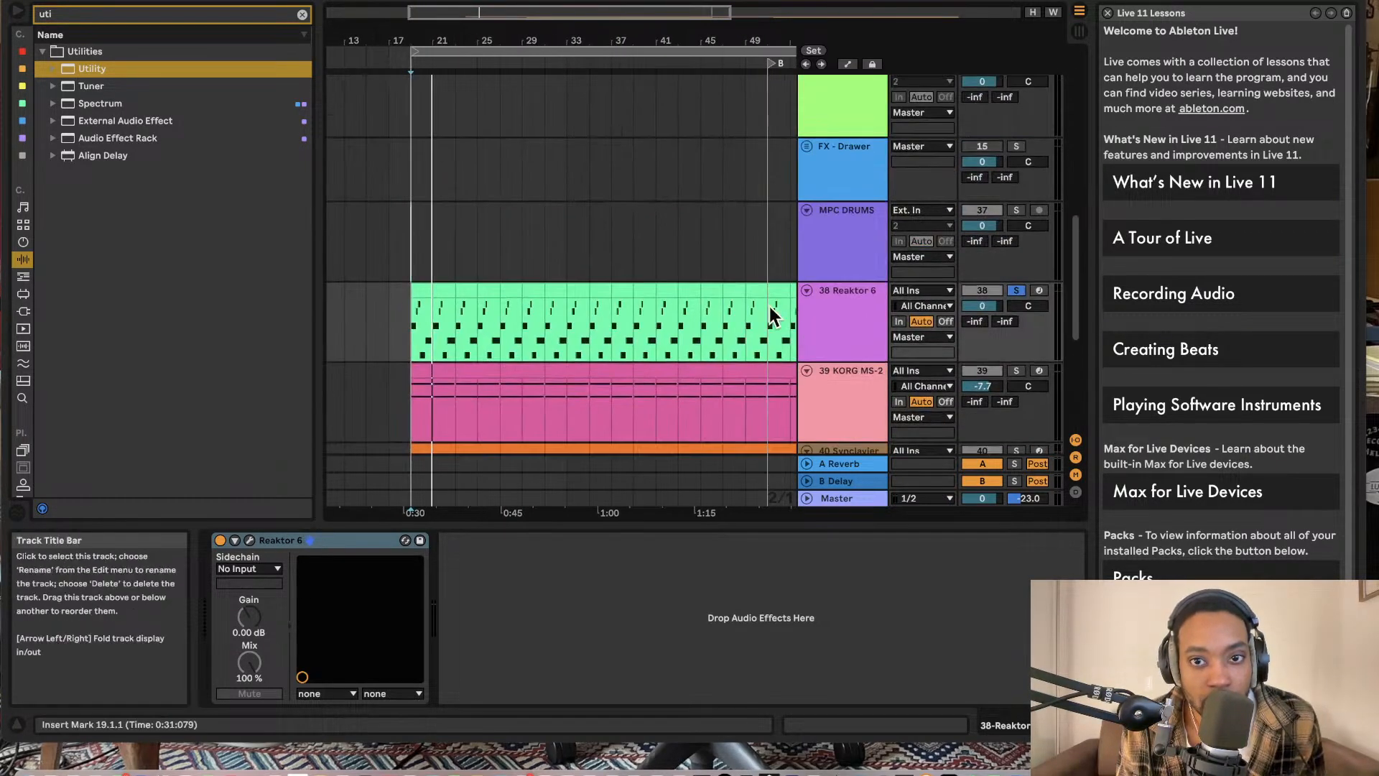
scroll(793, 298, "down", 1)
left_click(844, 279)
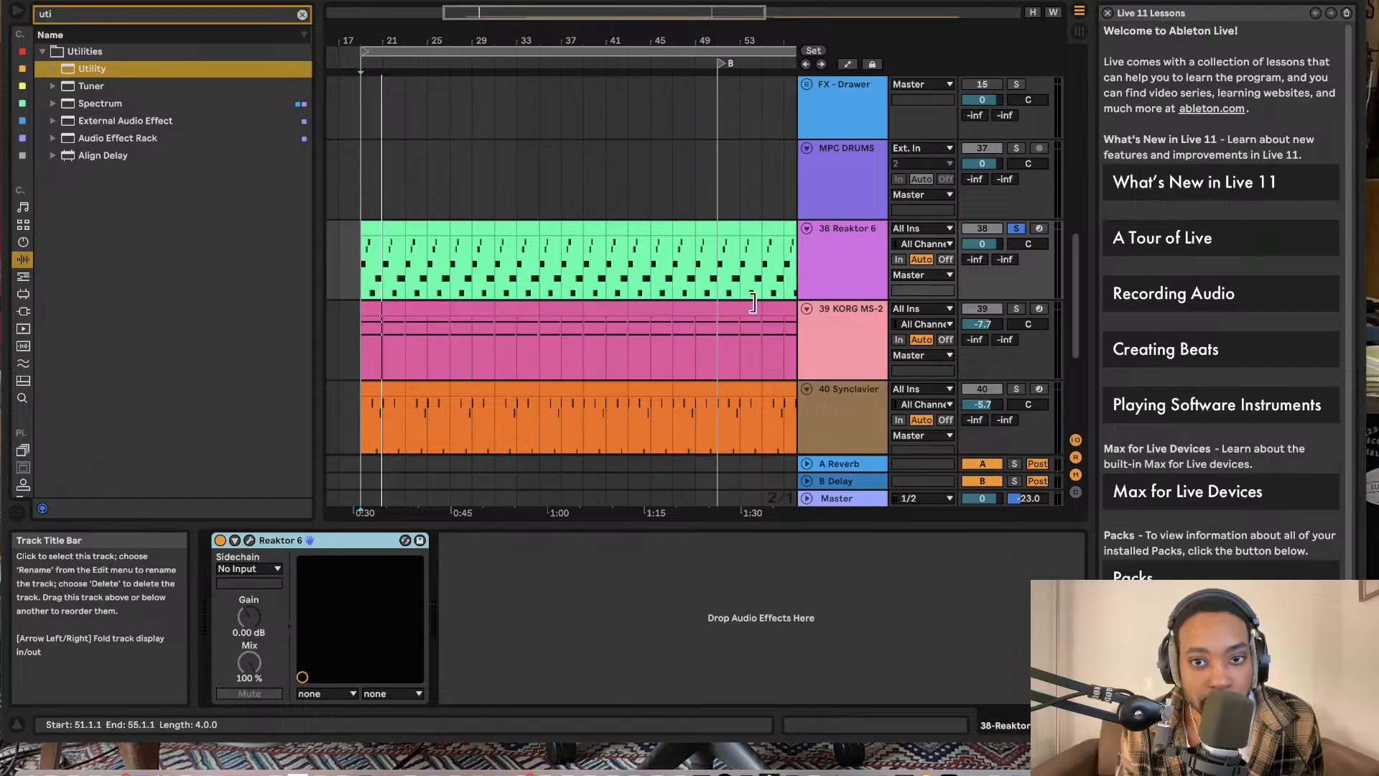
right_click(816, 276)
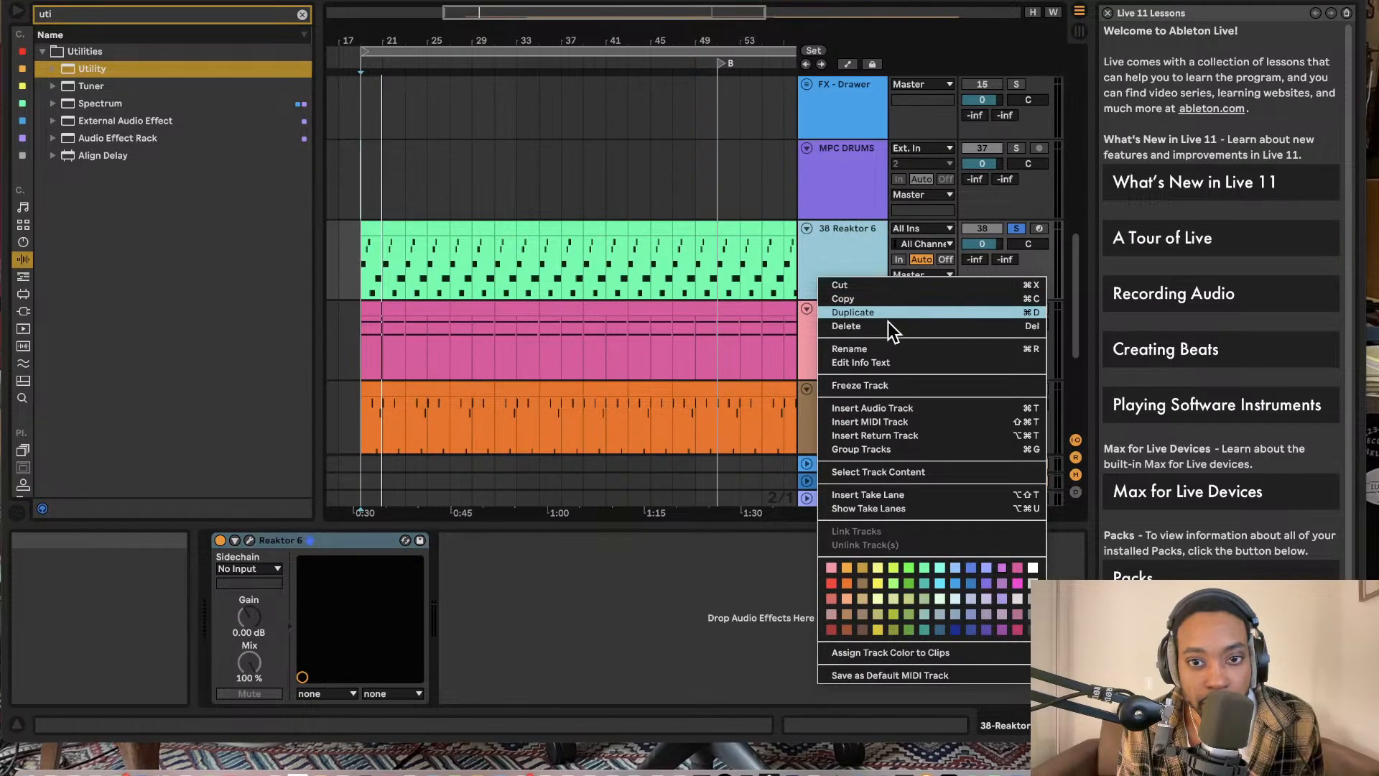
key("Return")
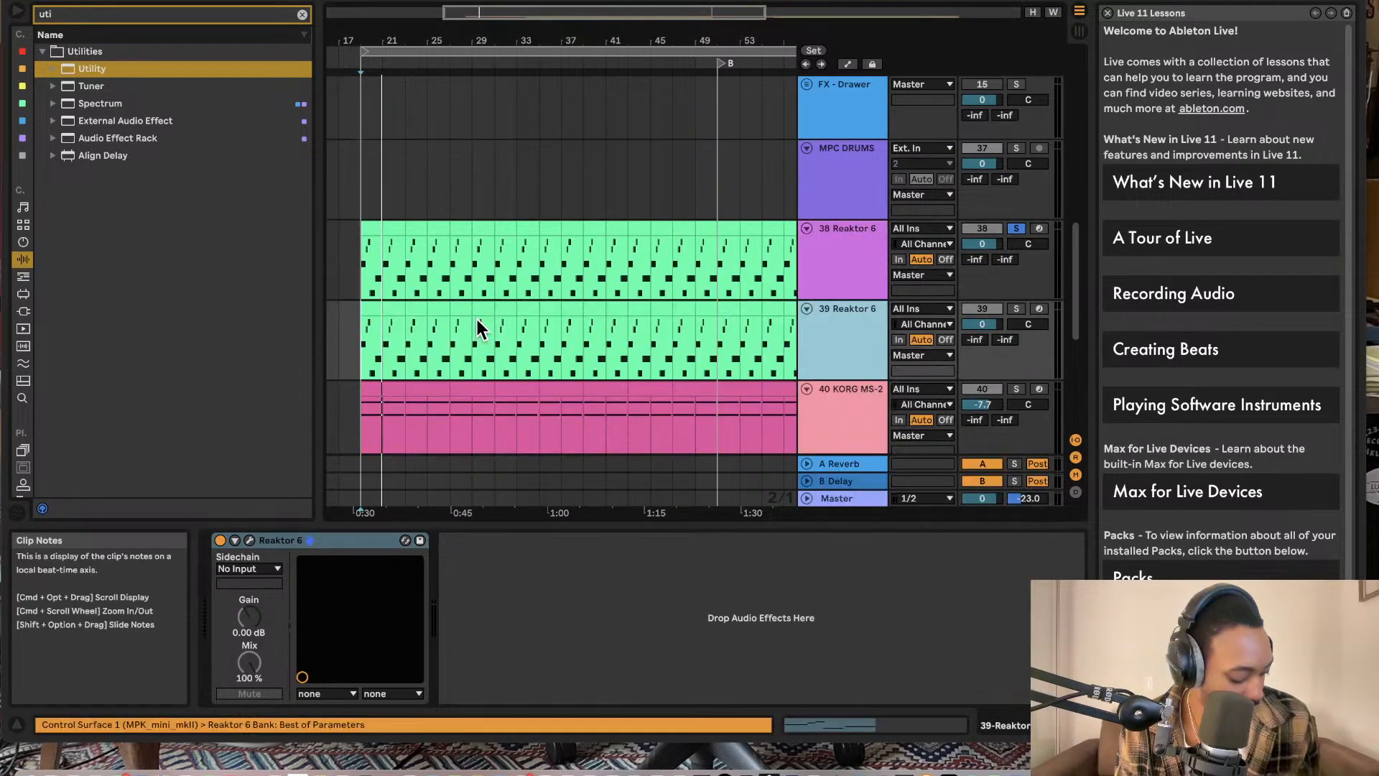
Step: Open the Reaktor 6 instrument on the duplicated track in edit mode and enlarge its structure view
double_click(863, 325)
left_click(252, 541)
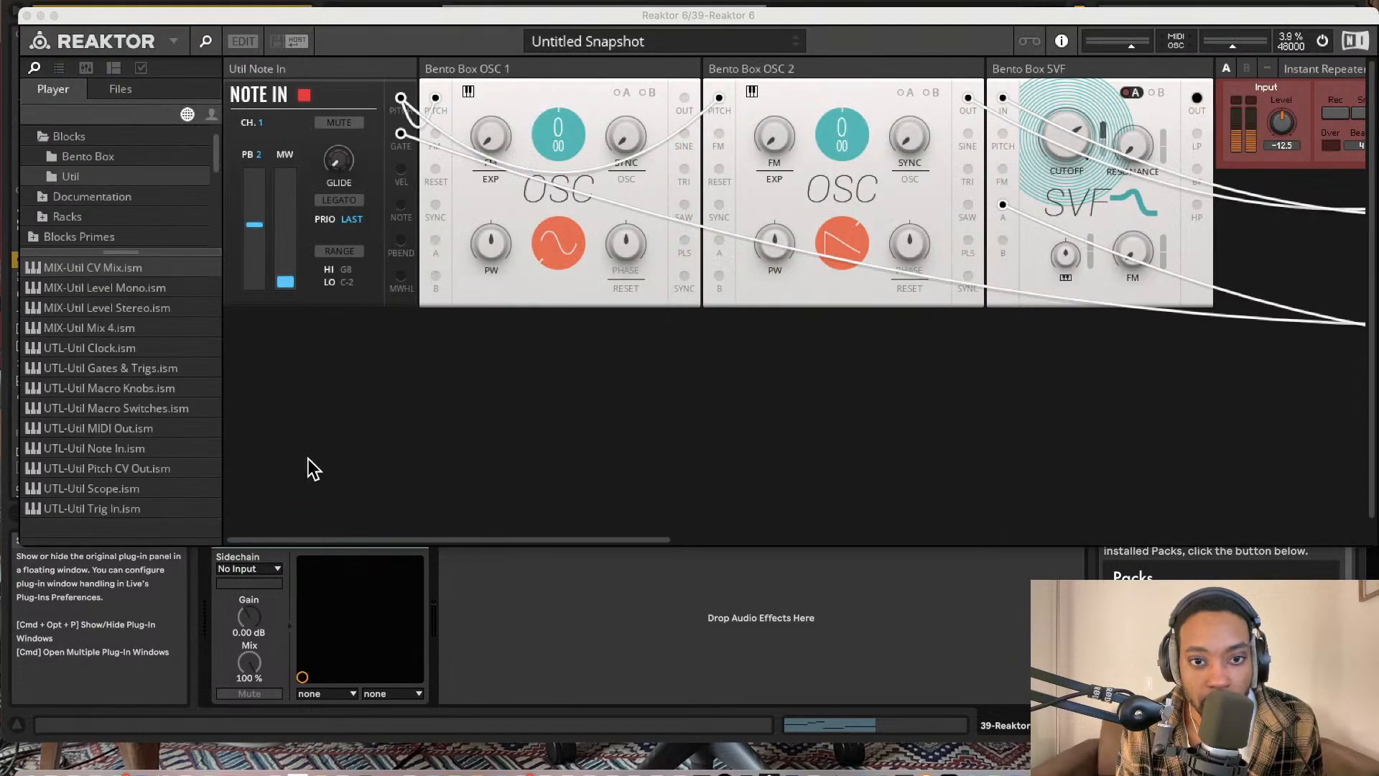
left_click(243, 41)
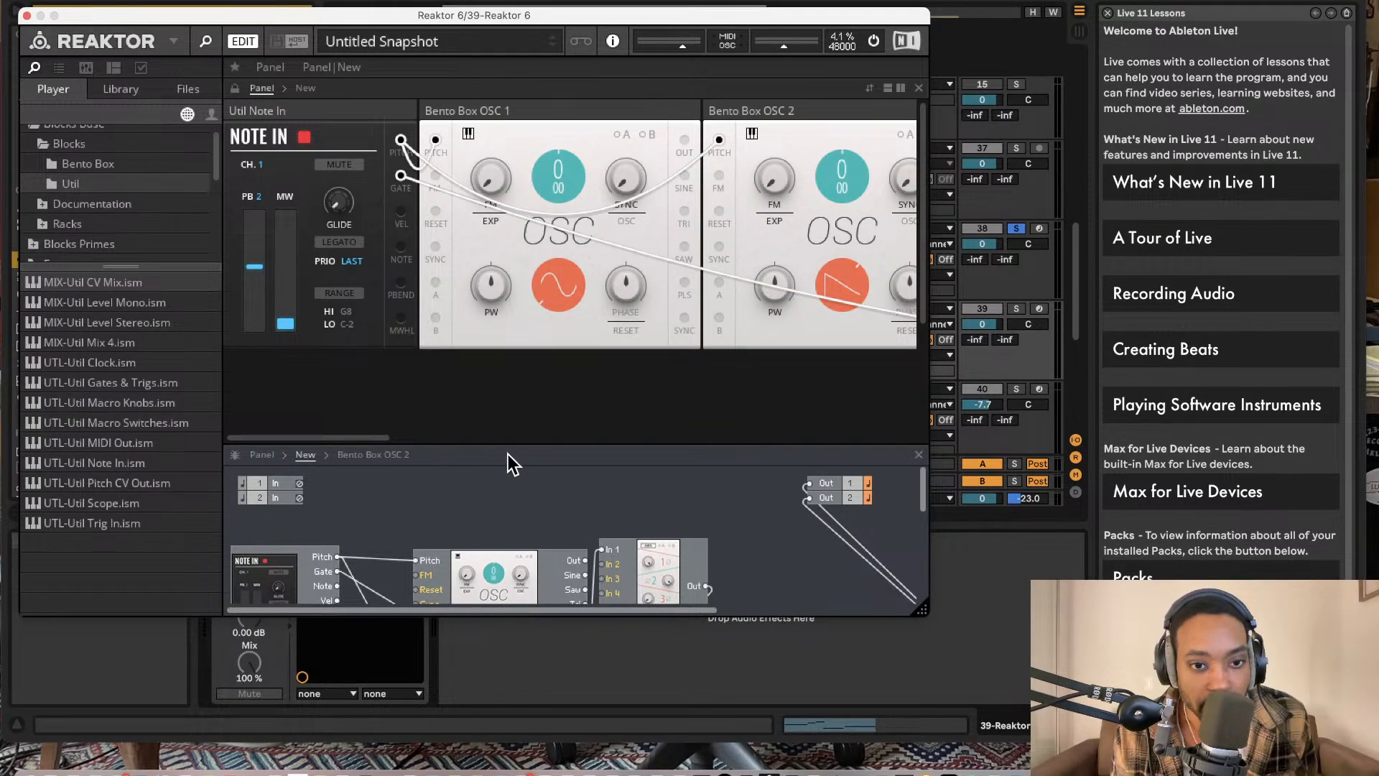
left_click_drag(505, 442, 505, 210)
scroll(536, 339, "up", 3)
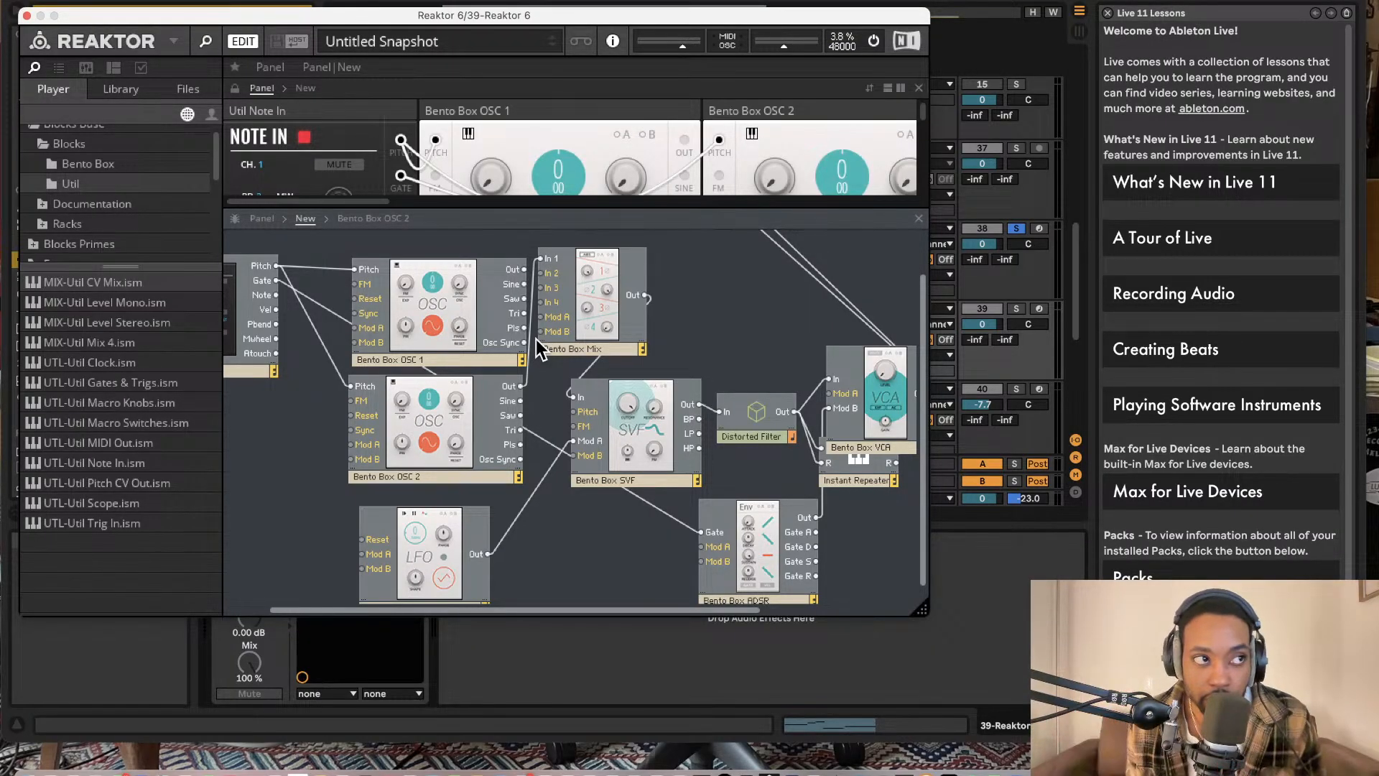
Step: Add a Bento Box 8 Steps sequencer block to the structure below Bento Box OSC 2
scroll(574, 377, "right", 3)
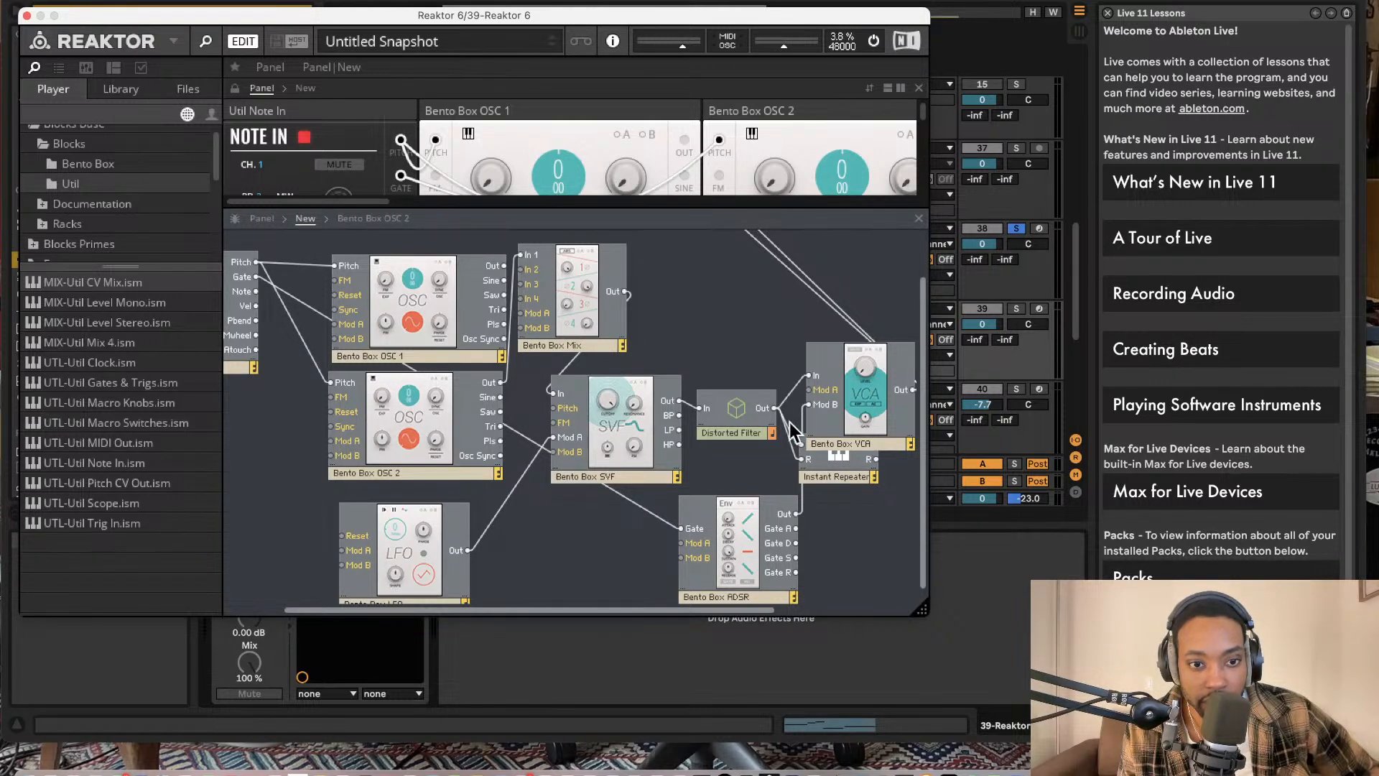
scroll(467, 424, "left", 1)
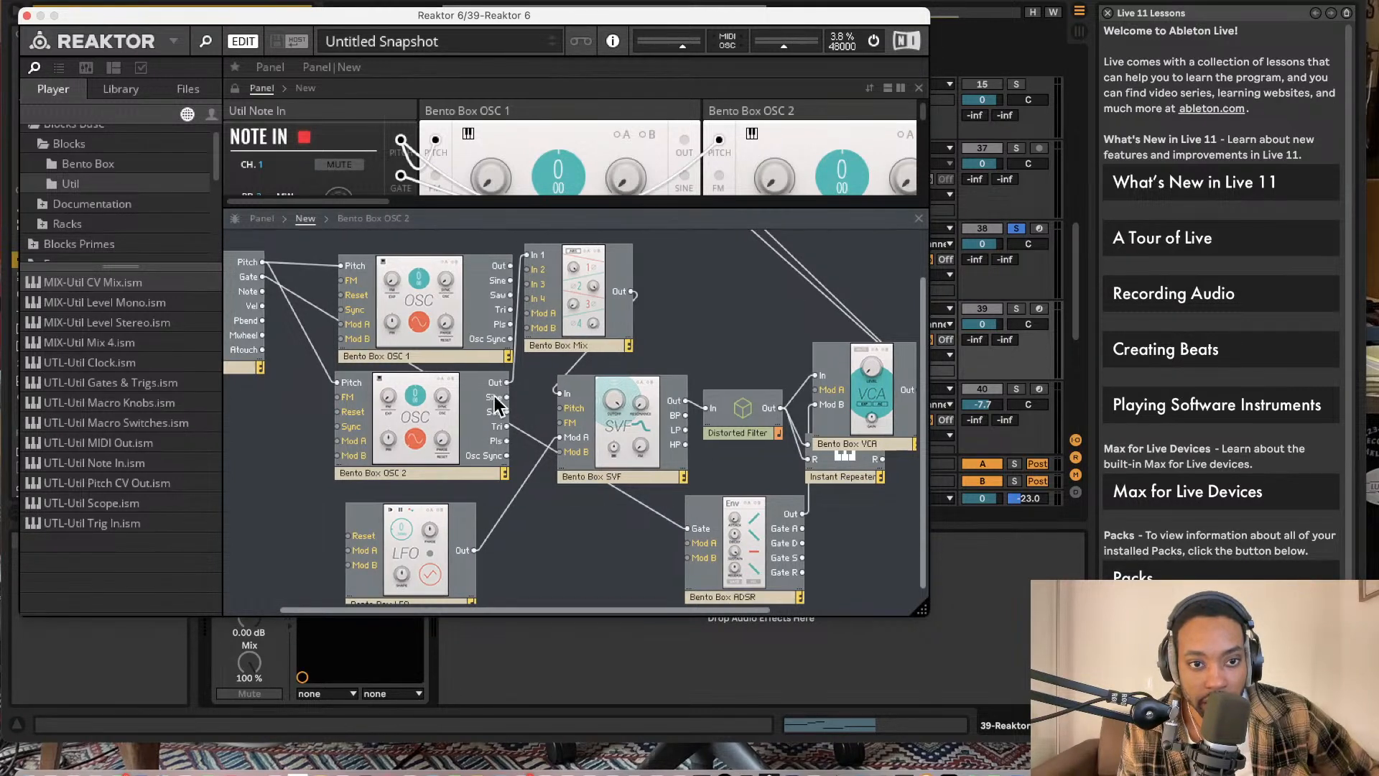
scroll(431, 352, "left", 3)
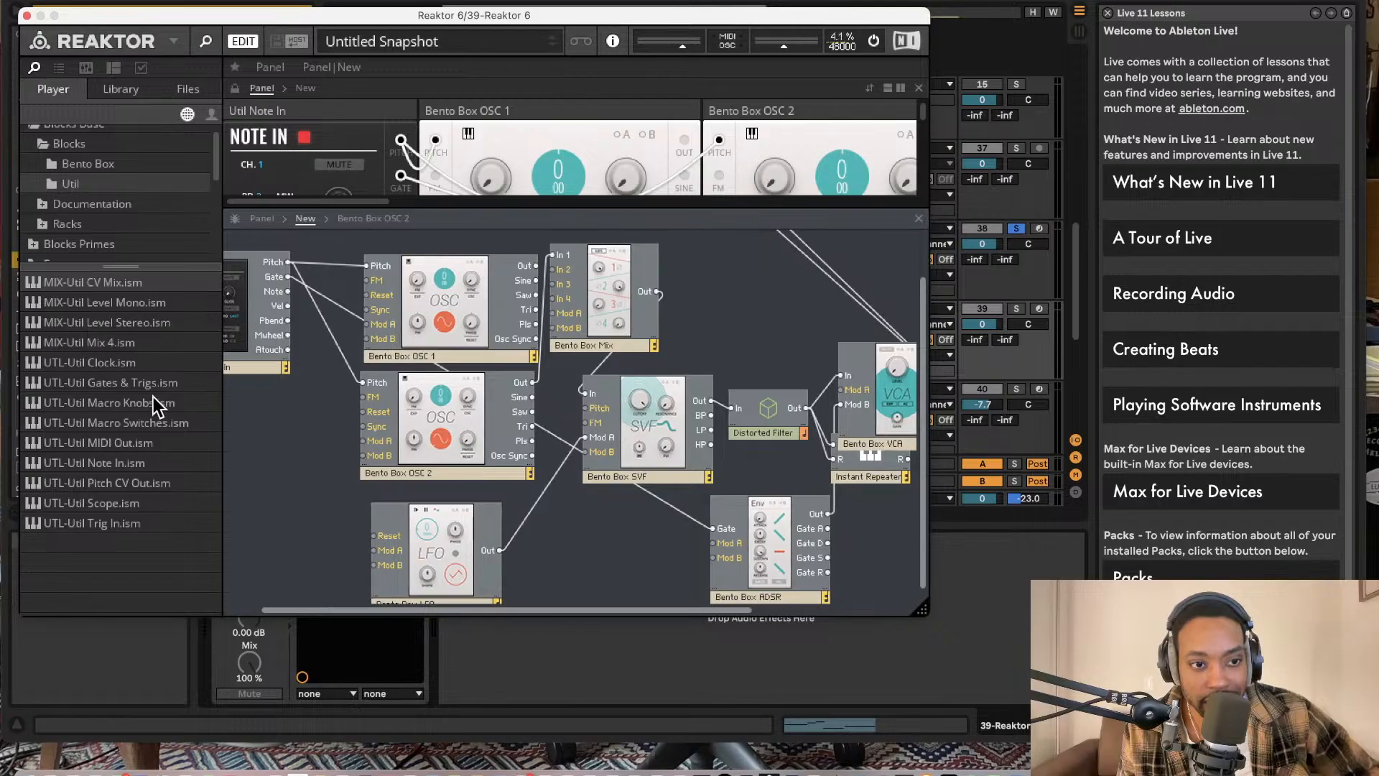
left_click(96, 170)
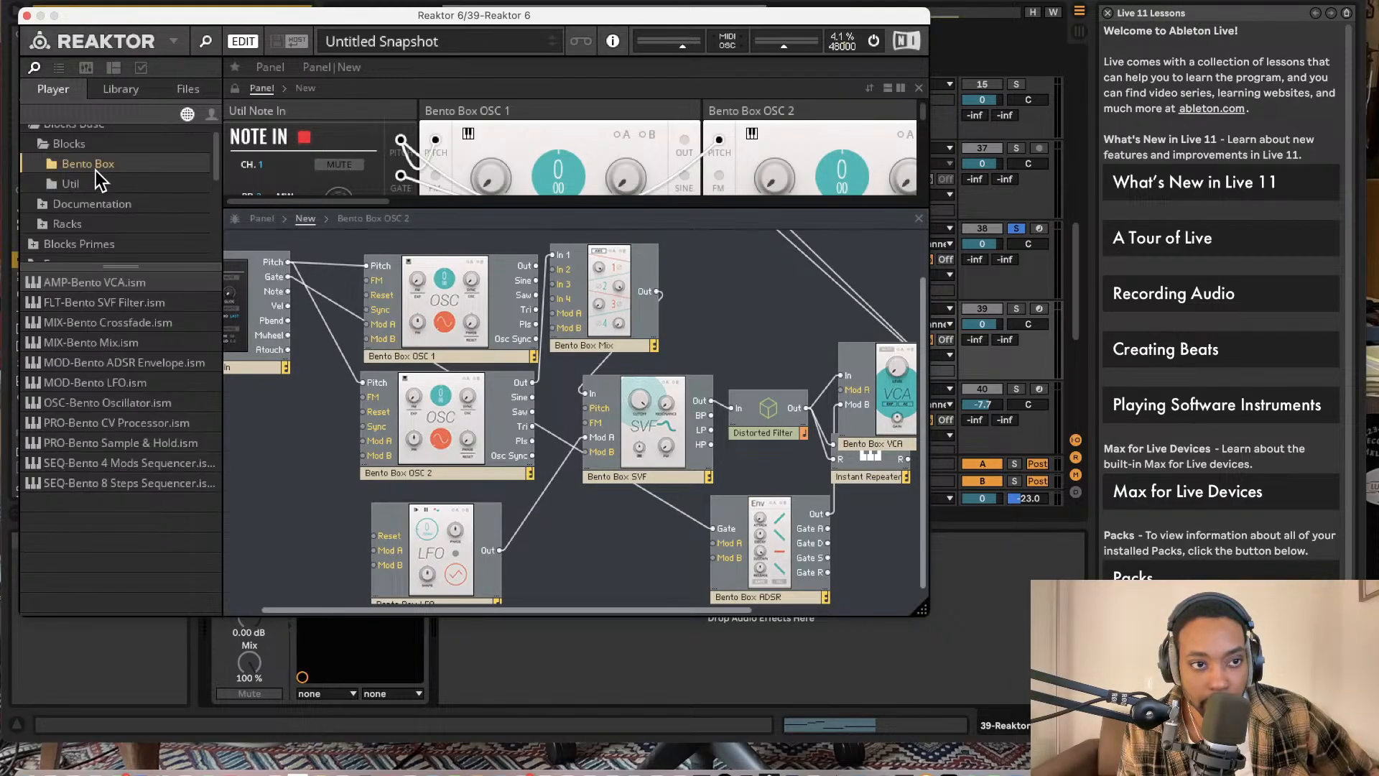
left_click_drag(129, 481, 327, 495)
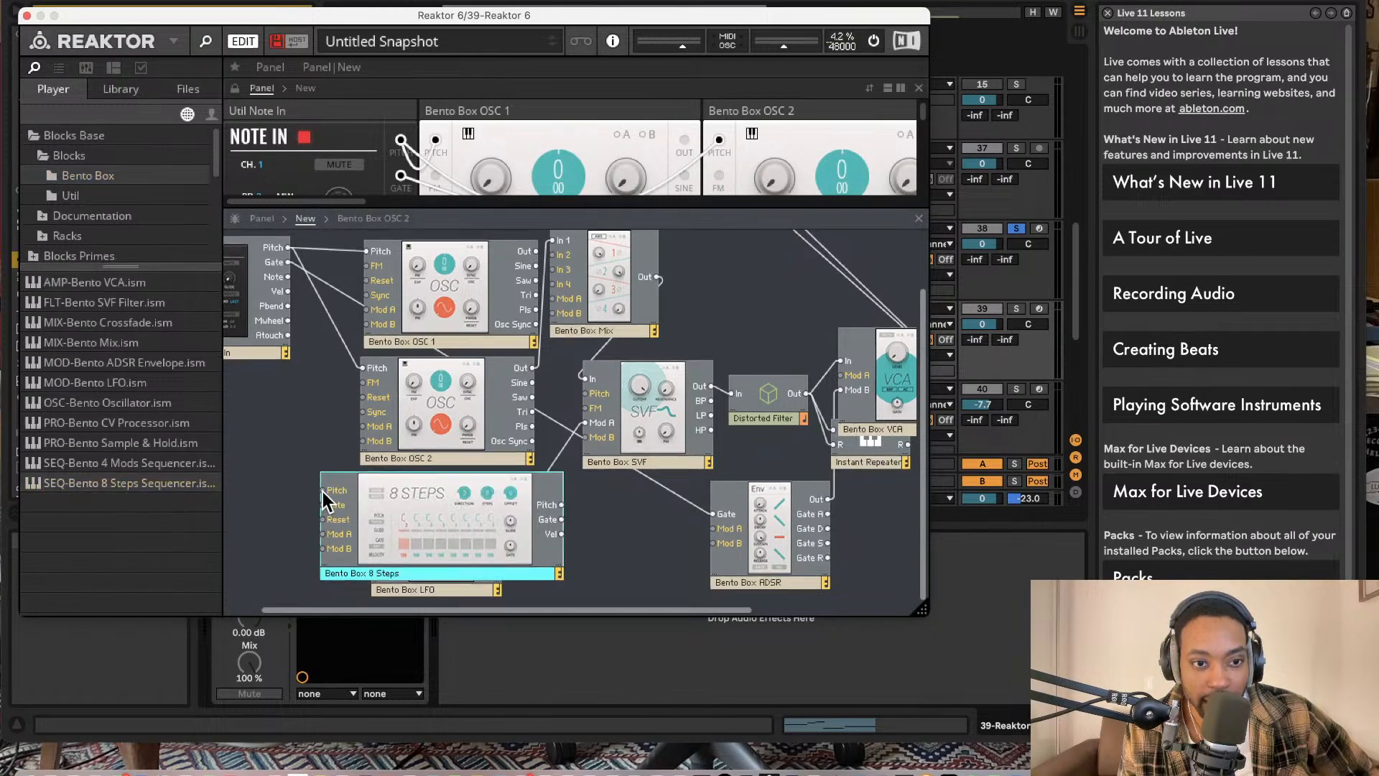
Step: Add a Util Clock block beside the 8 Steps sequencer and move the sequencer down so it uncovers the LFO
left_click(90, 193)
left_click(121, 502)
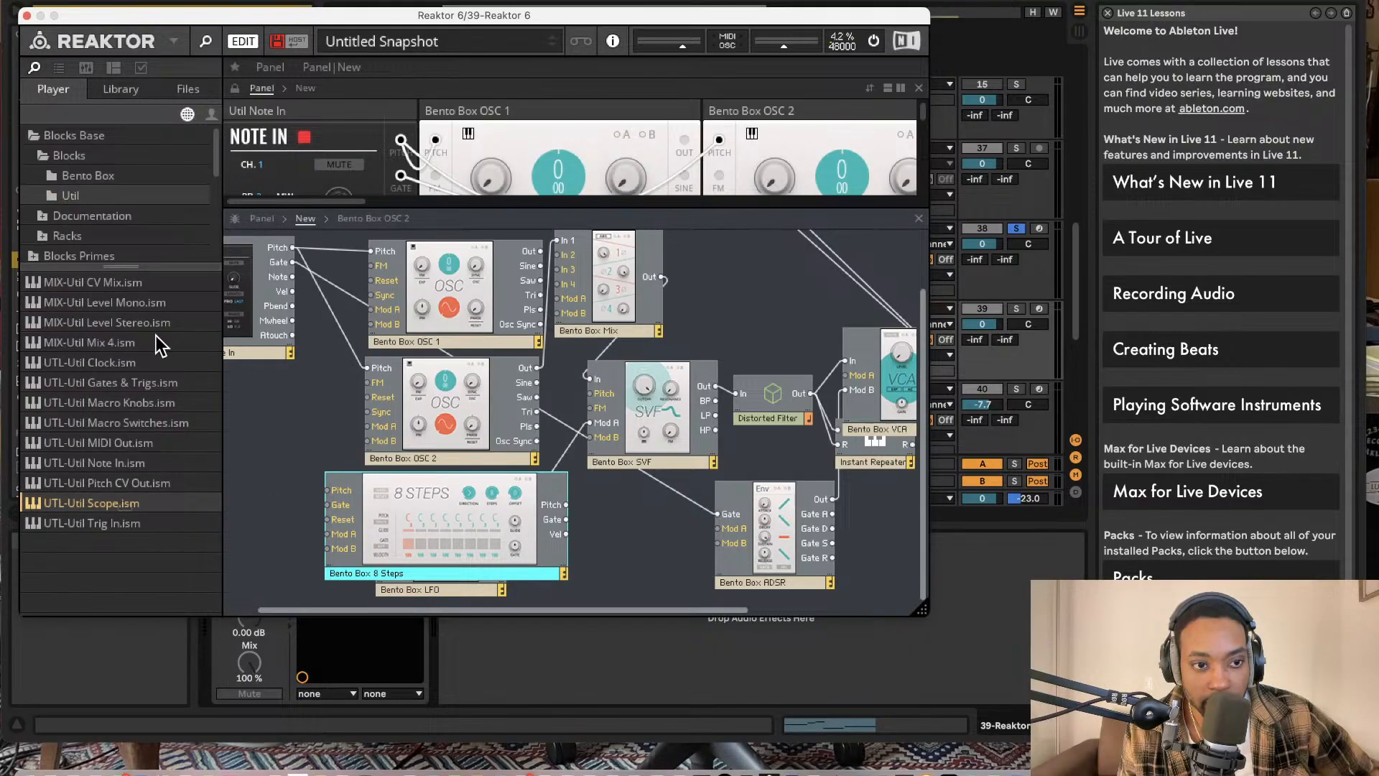
left_click(130, 176)
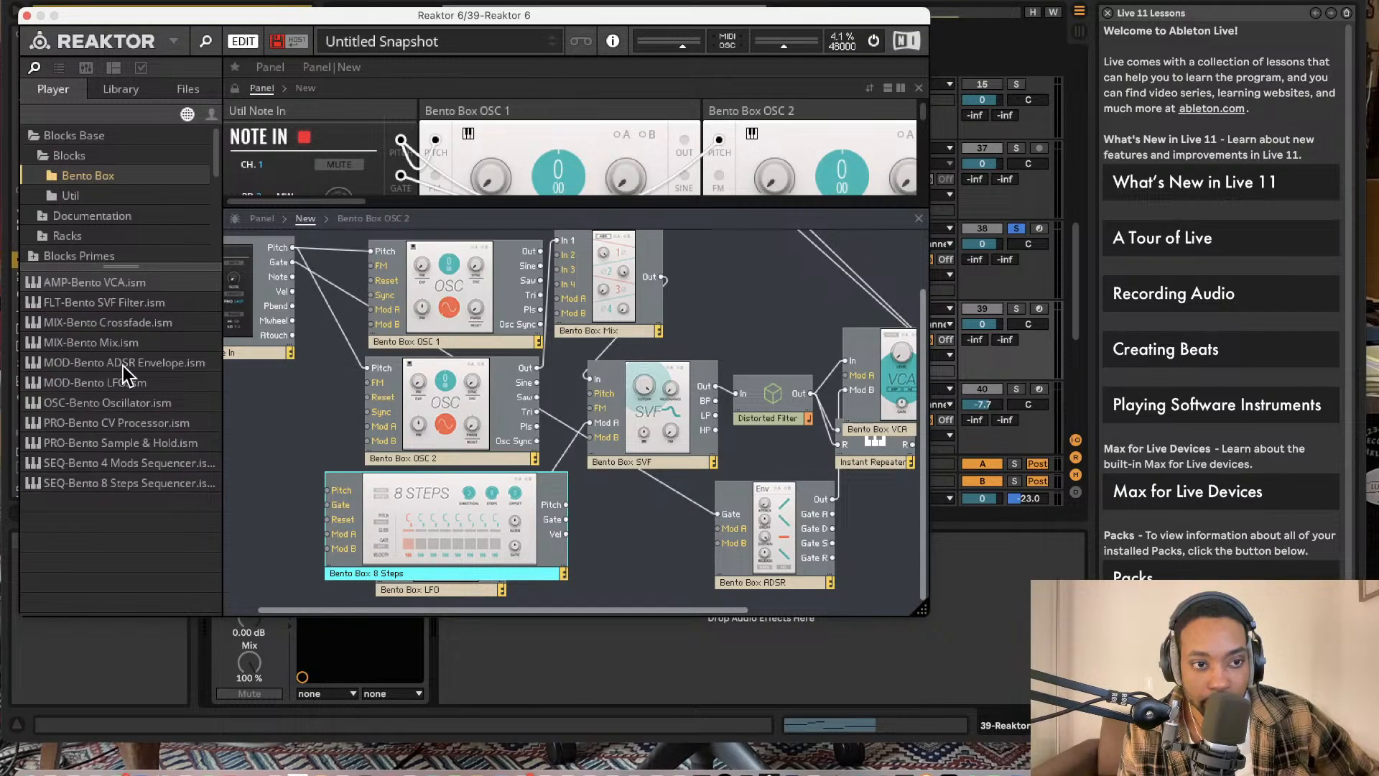
left_click(79, 196)
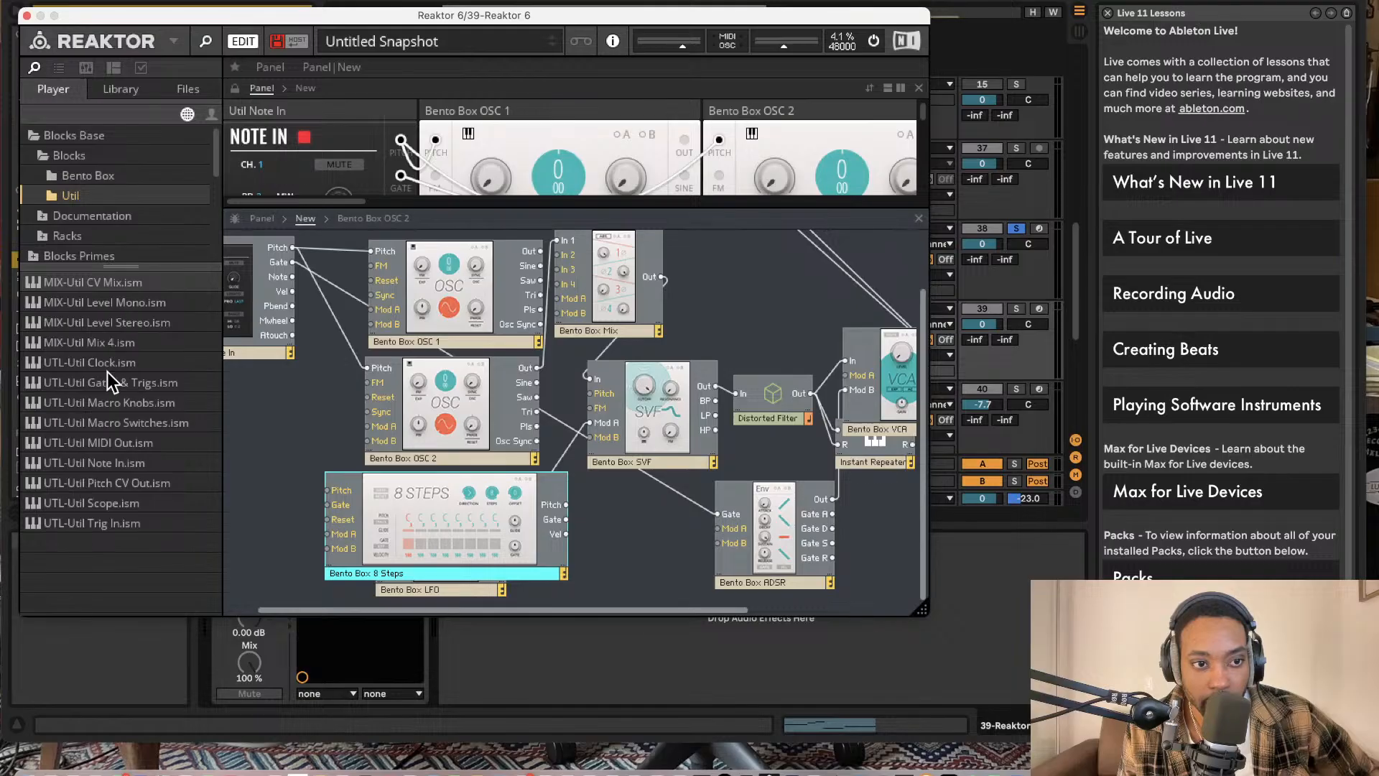
left_click_drag(107, 367, 235, 502)
scroll(354, 480, "left", 1)
left_click_drag(409, 509, 429, 593)
scroll(404, 516, "down", 2)
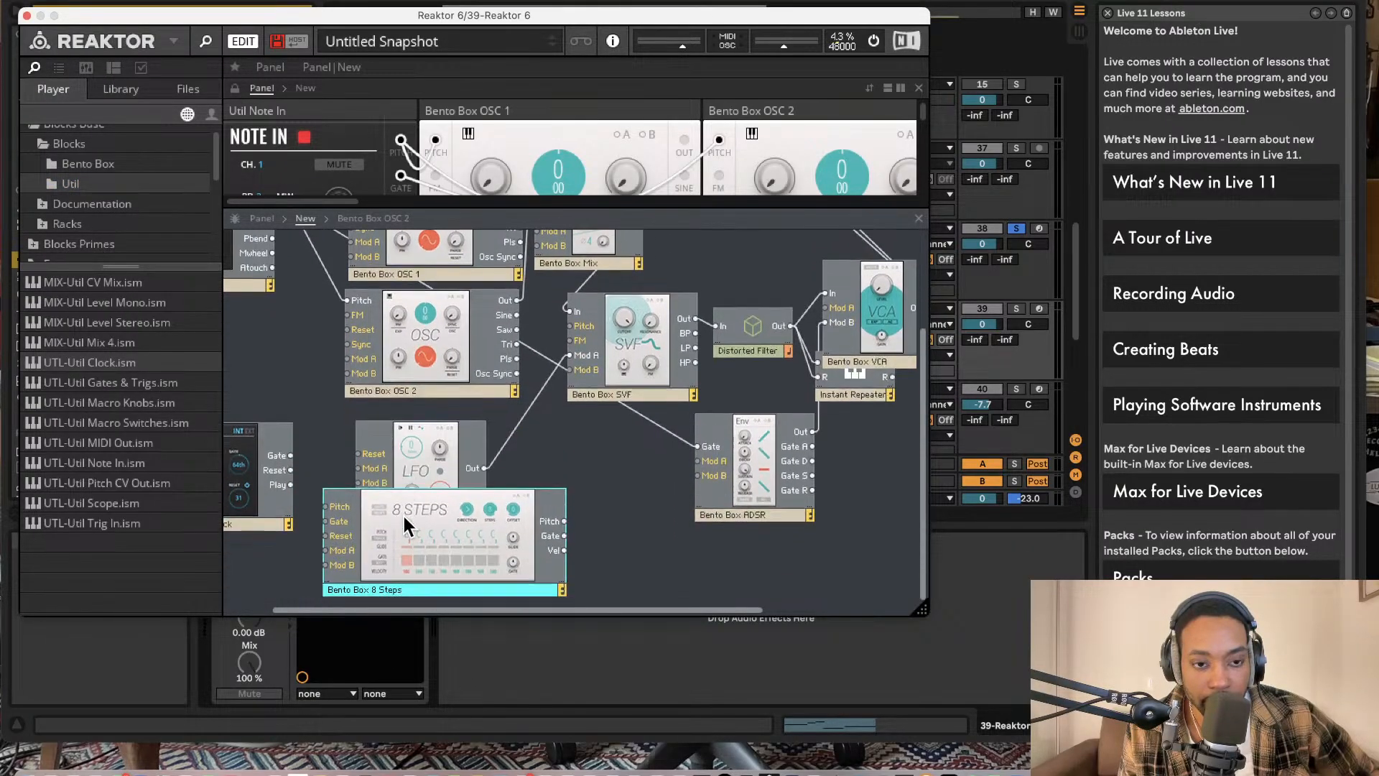
Step: Wire the Clock's Gate and Reset outputs and Note In's Pitch output to the matching inputs of 8 Steps
left_click_drag(236, 481, 335, 535)
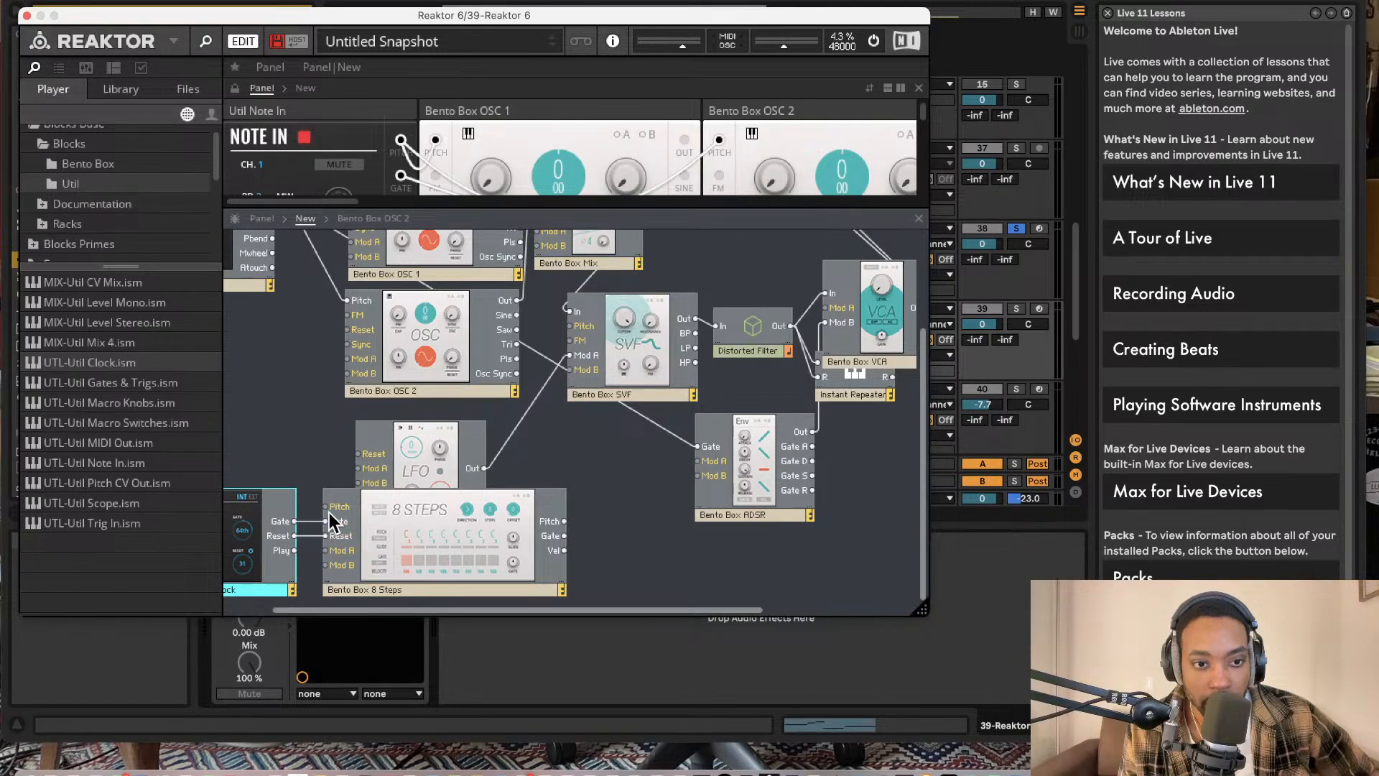
scroll(292, 188, "down", 3)
left_click_drag(291, 188, 273, 248)
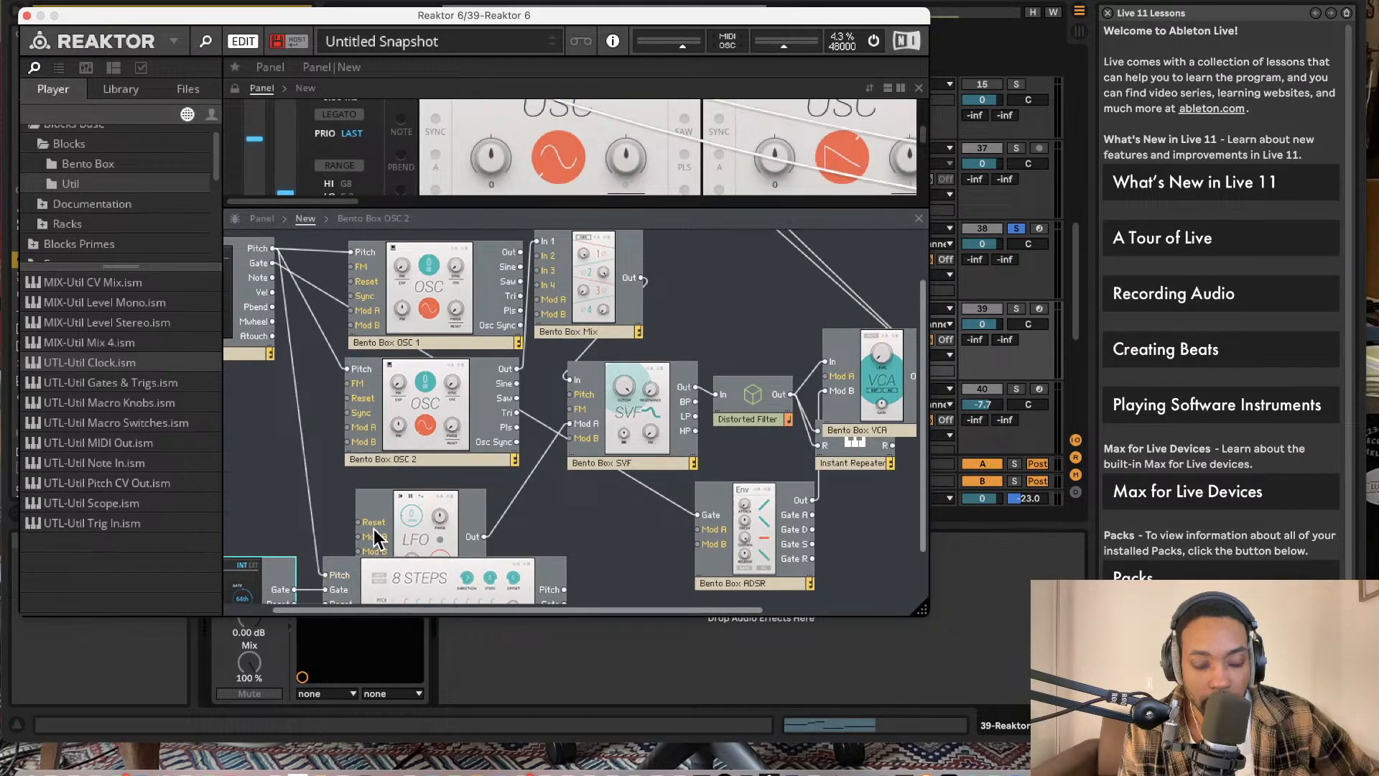
Step: Move the Clock and 8 Steps blocks away from the LFO, to the area below Note In
scroll(378, 503, "down", 3)
left_click_drag(230, 474, 323, 583)
left_click_drag(413, 562, 192, 573)
scroll(276, 445, "left", 1)
scroll(339, 464, "up", 5)
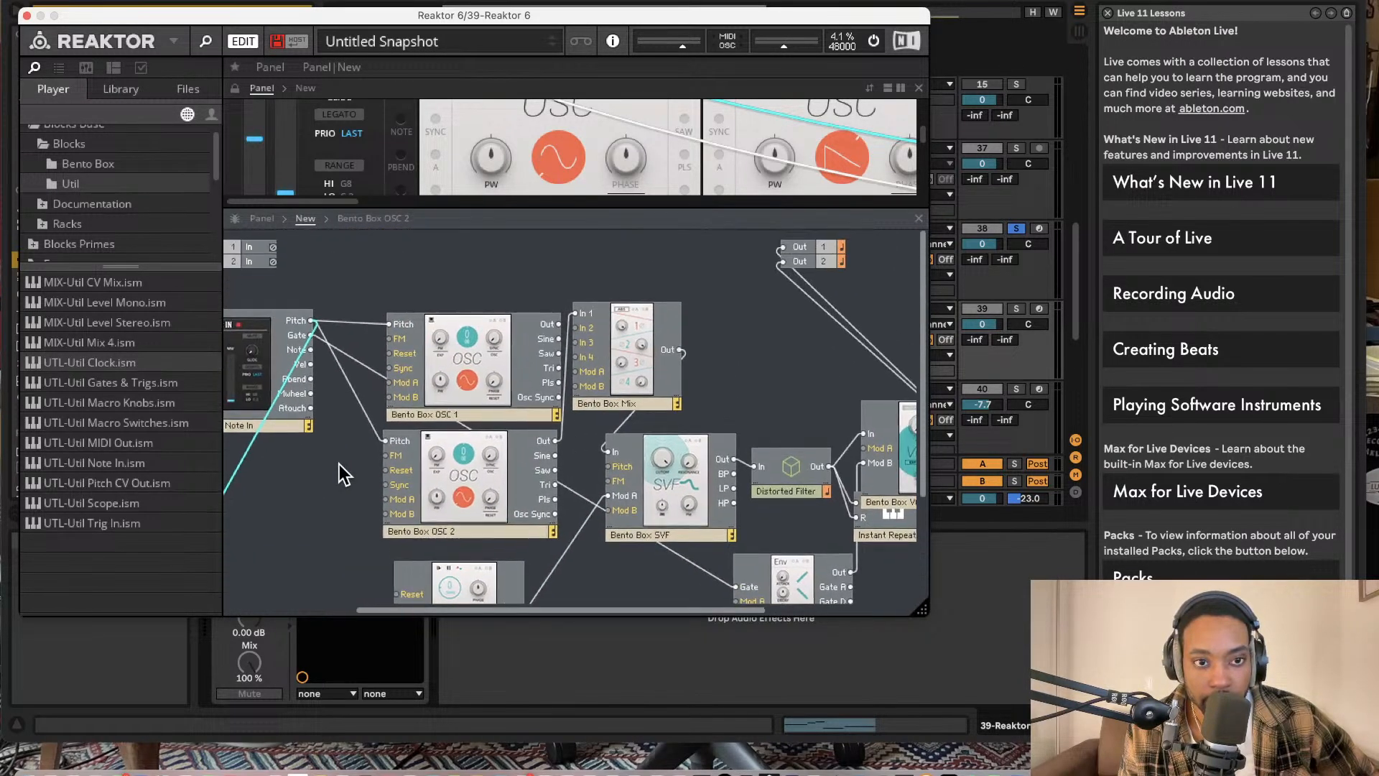
Step: Connect the Pitch output of 8 Steps to the Pitch inputs of Bento Box OSC 1 and OSC 2
scroll(339, 464, "down", 5)
left_click_drag(373, 530, 381, 324)
scroll(376, 562, "down", 3)
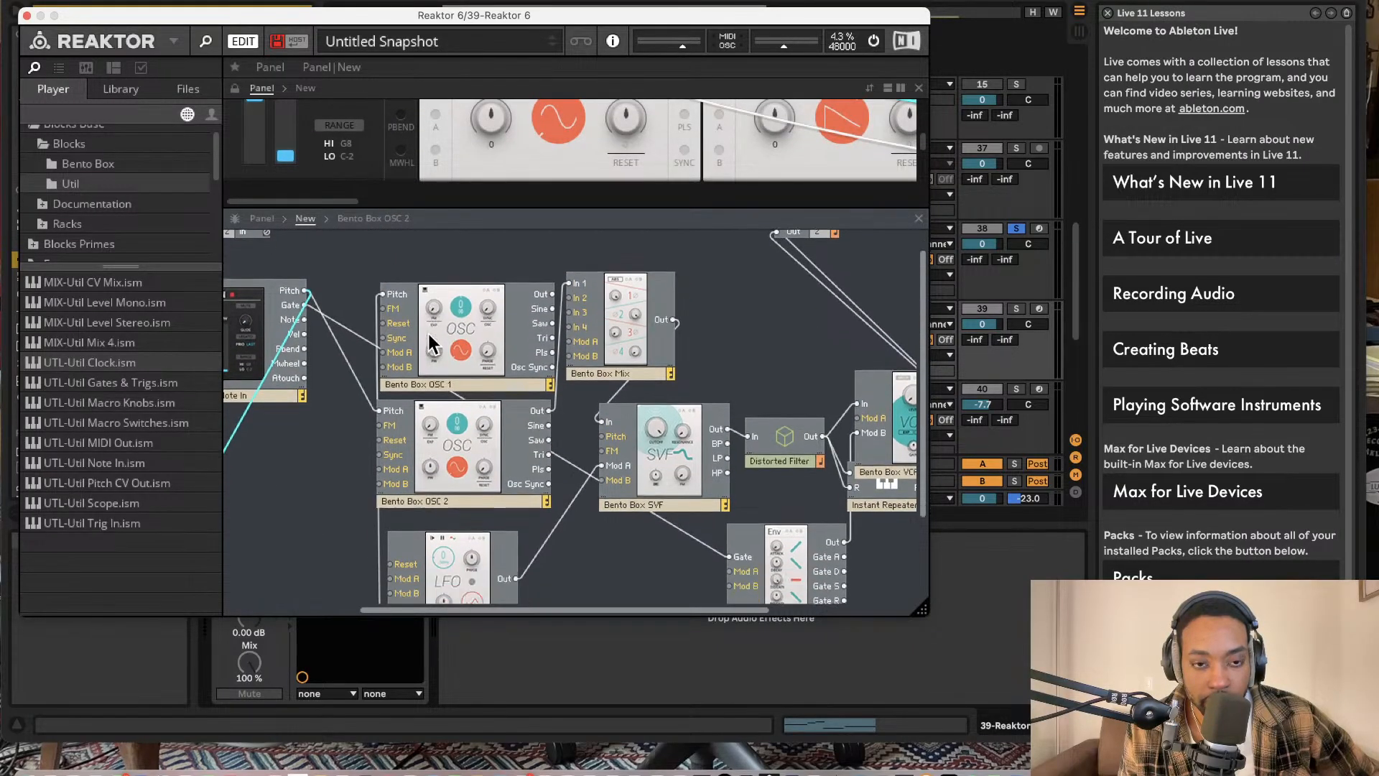
left_click_drag(370, 602, 388, 369)
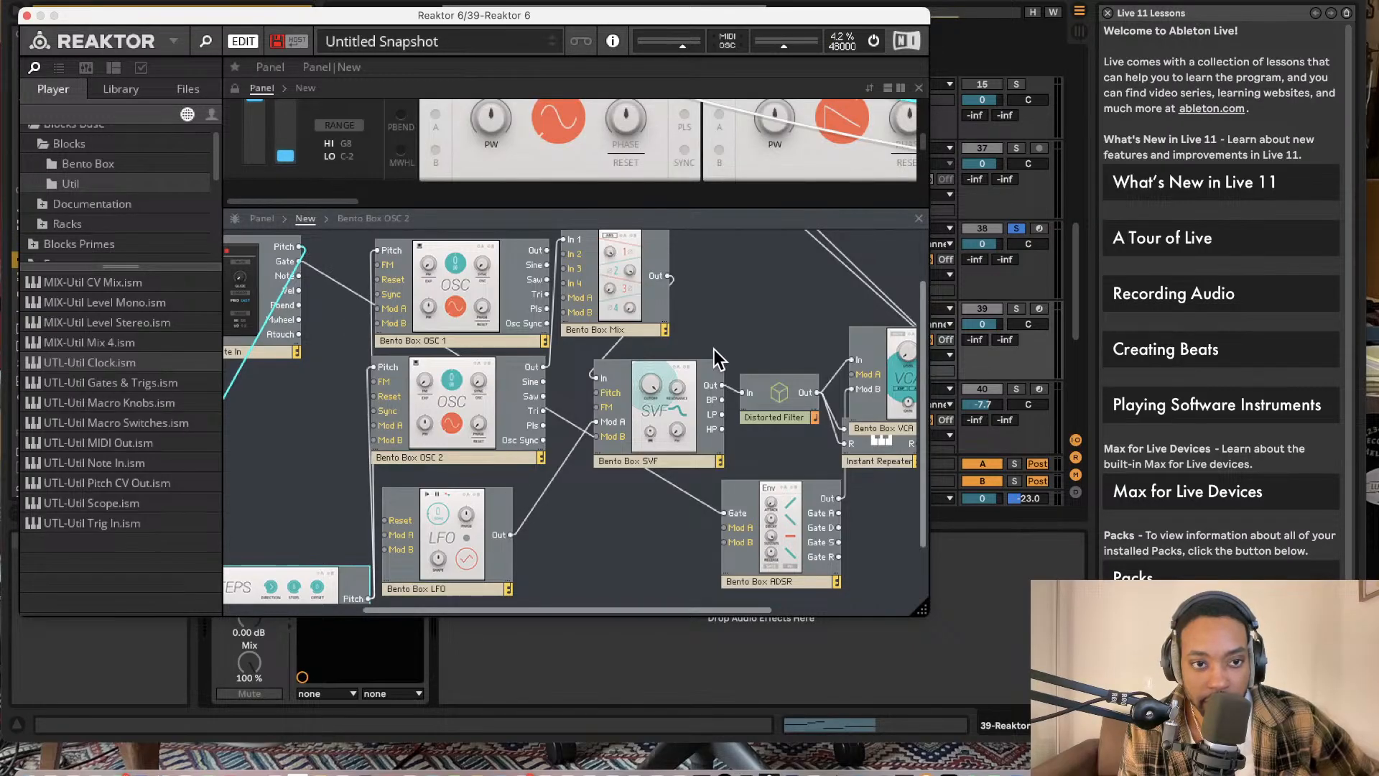
Step: Connect the Gate output of 8 Steps to the Gate input of the Bento Box ADSR
scroll(688, 350, "left", 2)
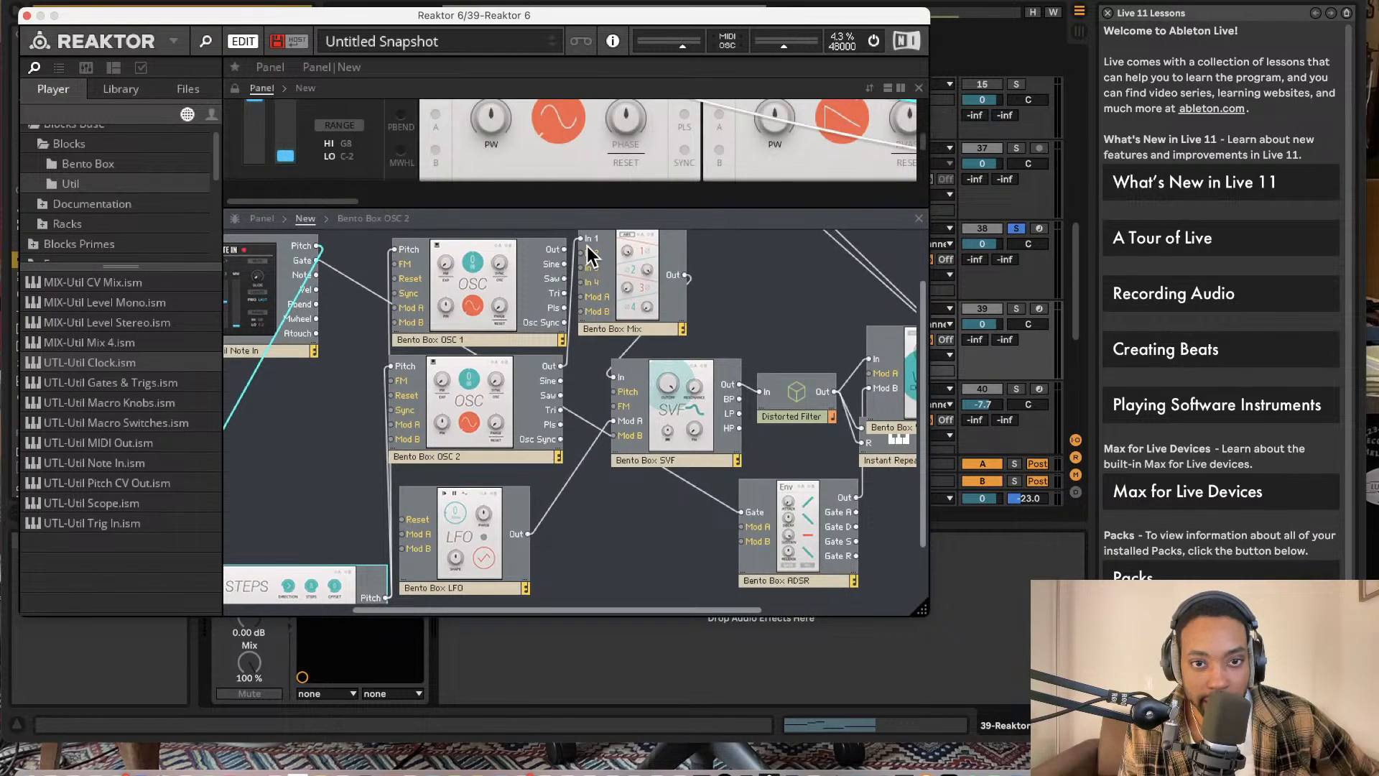
scroll(704, 460, "down", 2)
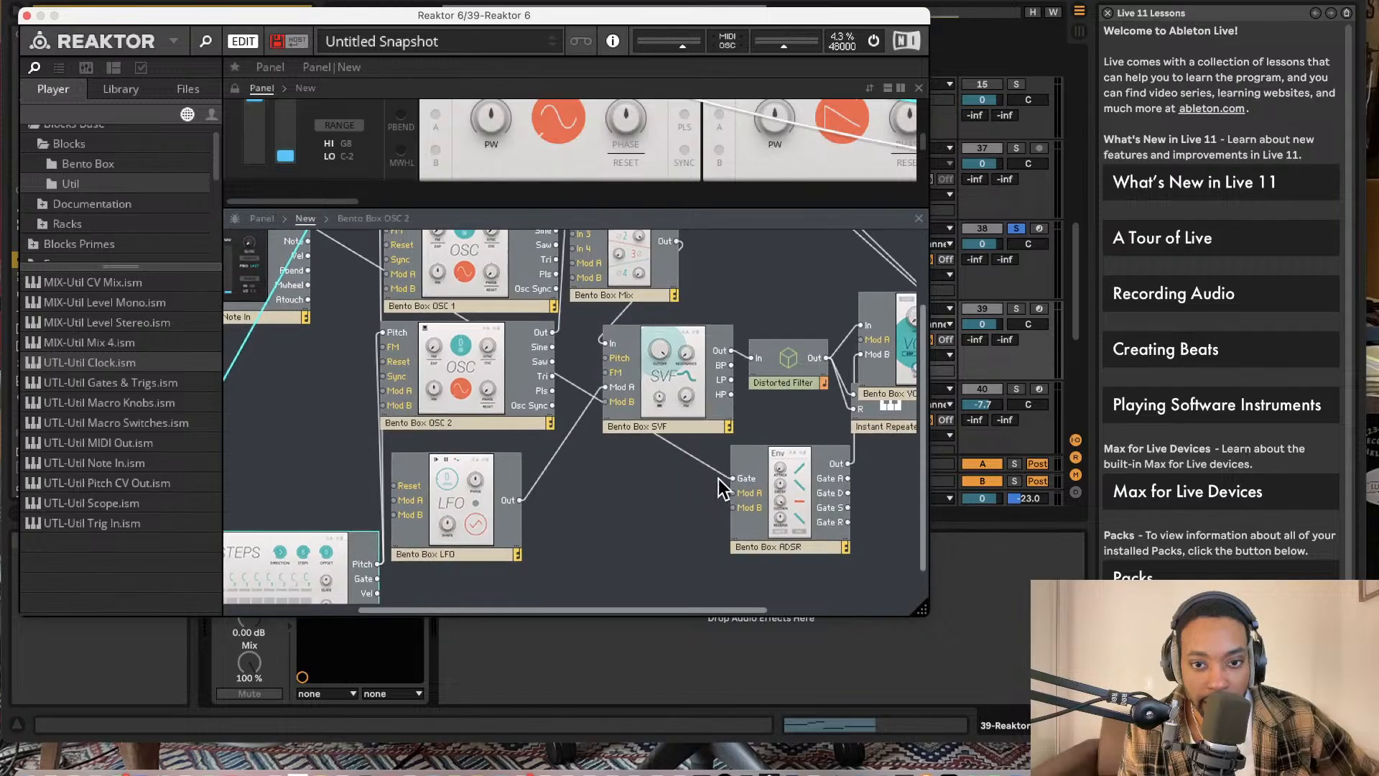
left_click_drag(734, 479, 378, 579)
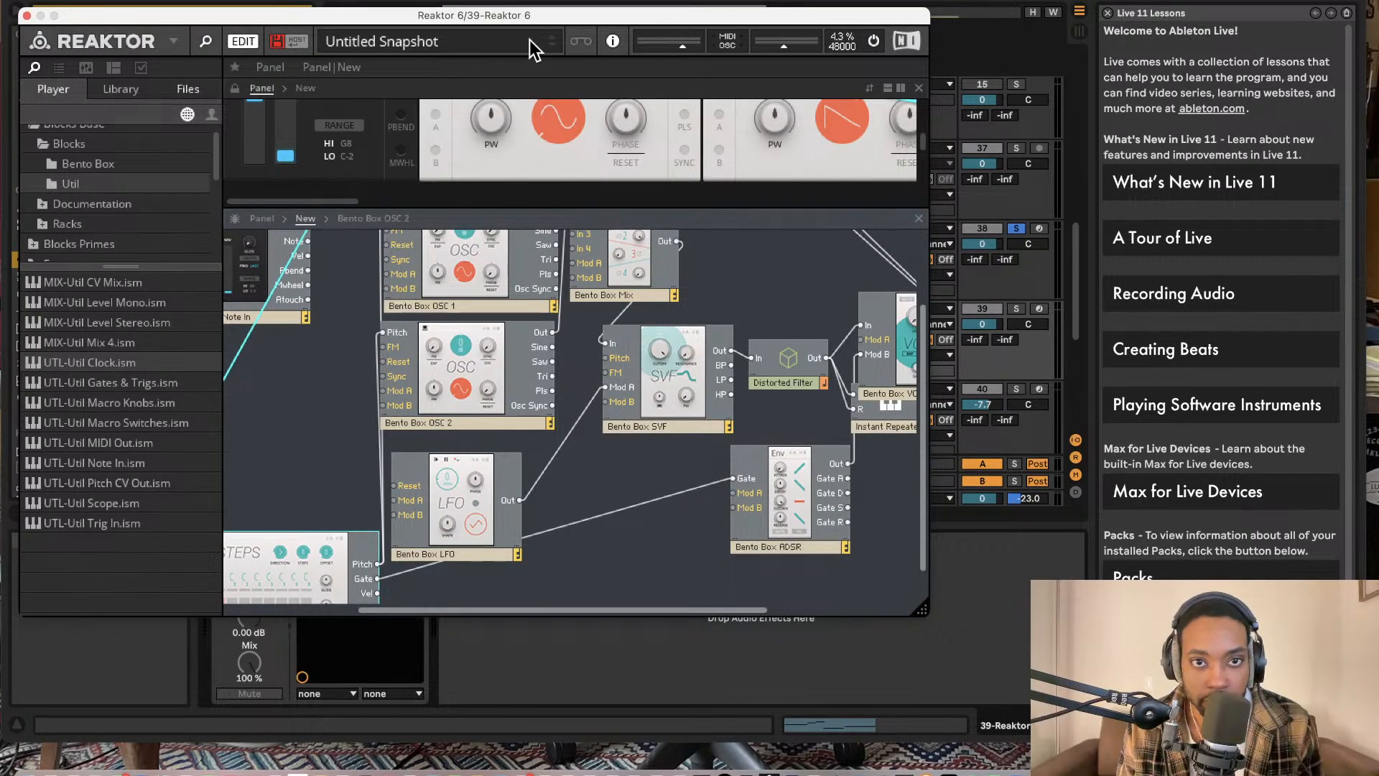
Step: Review the wiring between the oscillators, mixer, filter and VCA, and enlarge the panel view to inspect the cables on OSC 2 and SVF
left_click_drag(537, 17, 644, 13)
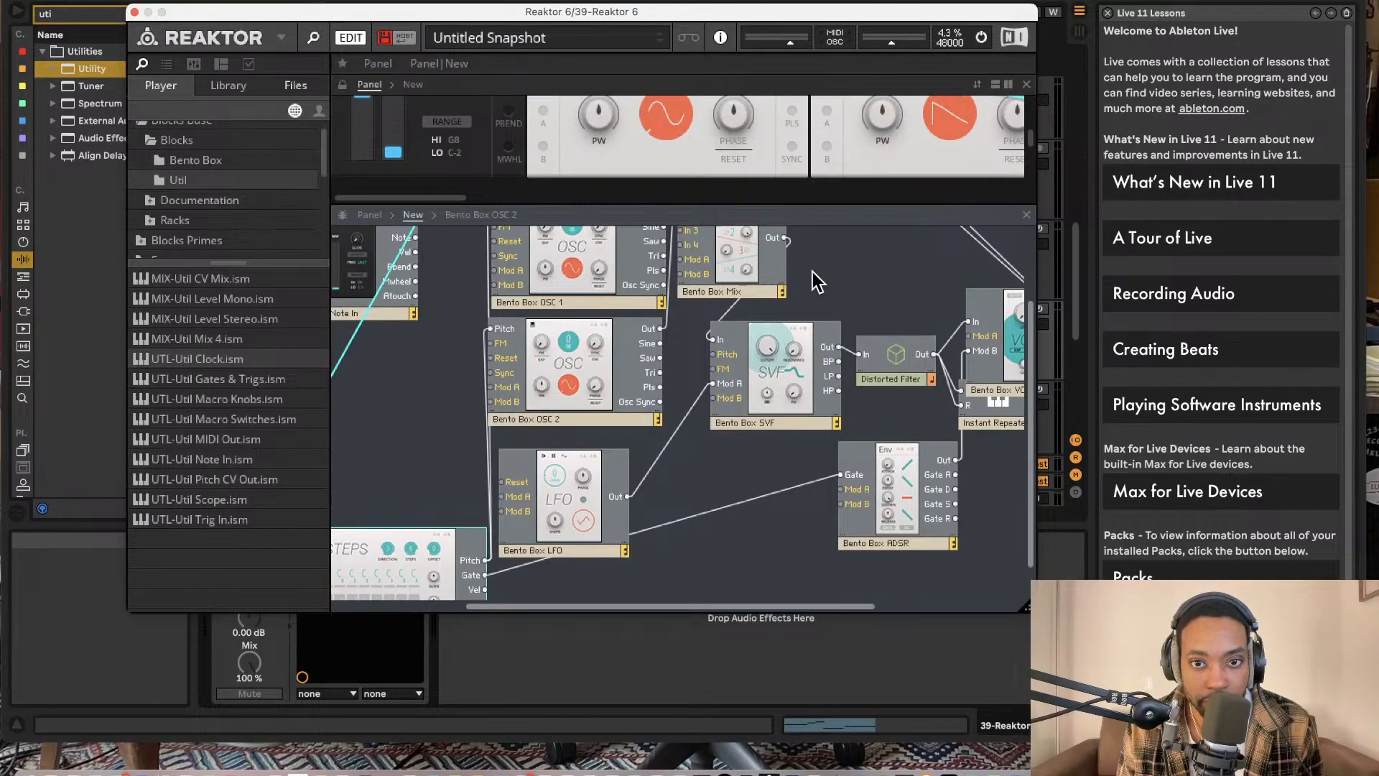
scroll(813, 272, "up", 3)
scroll(783, 264, "right", 5)
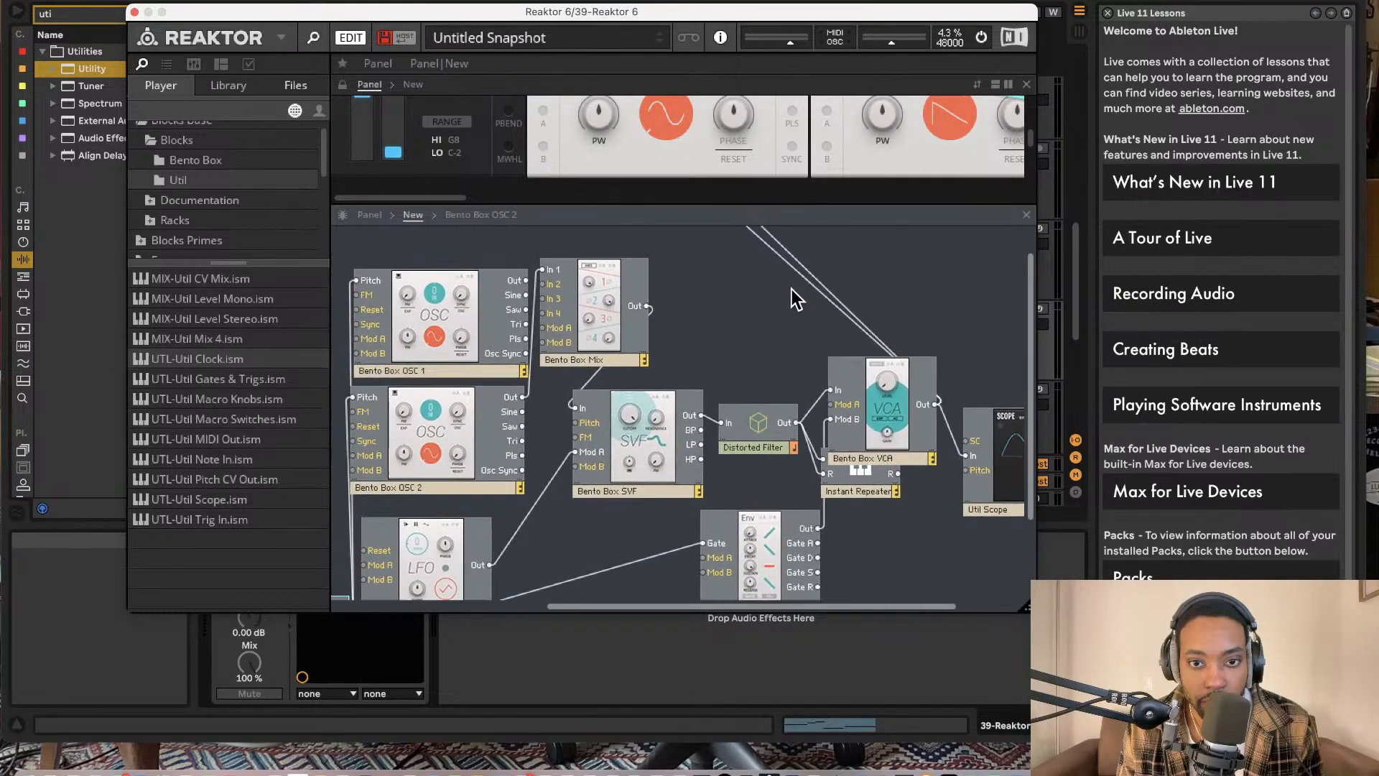
scroll(792, 288, "up", 2)
scroll(792, 289, "left", 2)
scroll(733, 186, "up", 3)
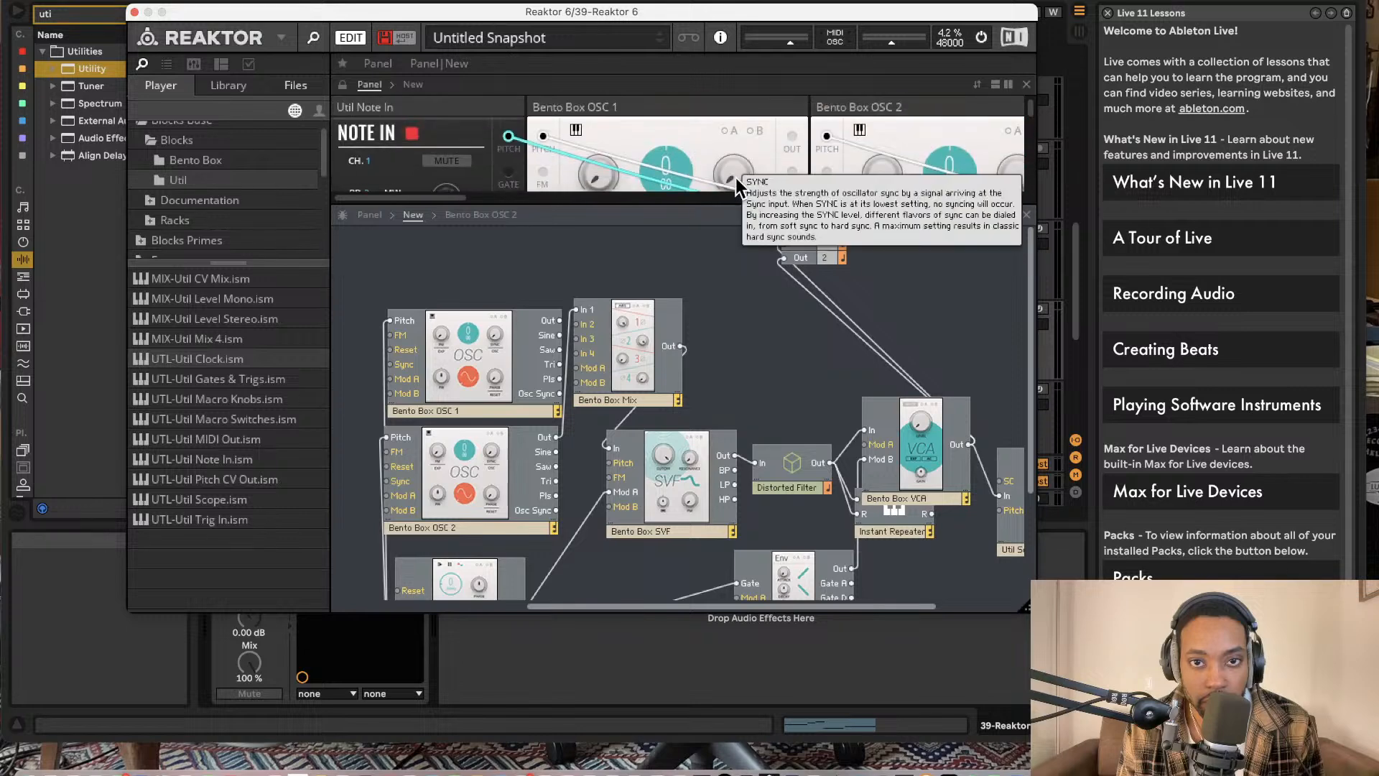
left_click_drag(717, 206, 727, 439)
scroll(749, 222, "right", 10)
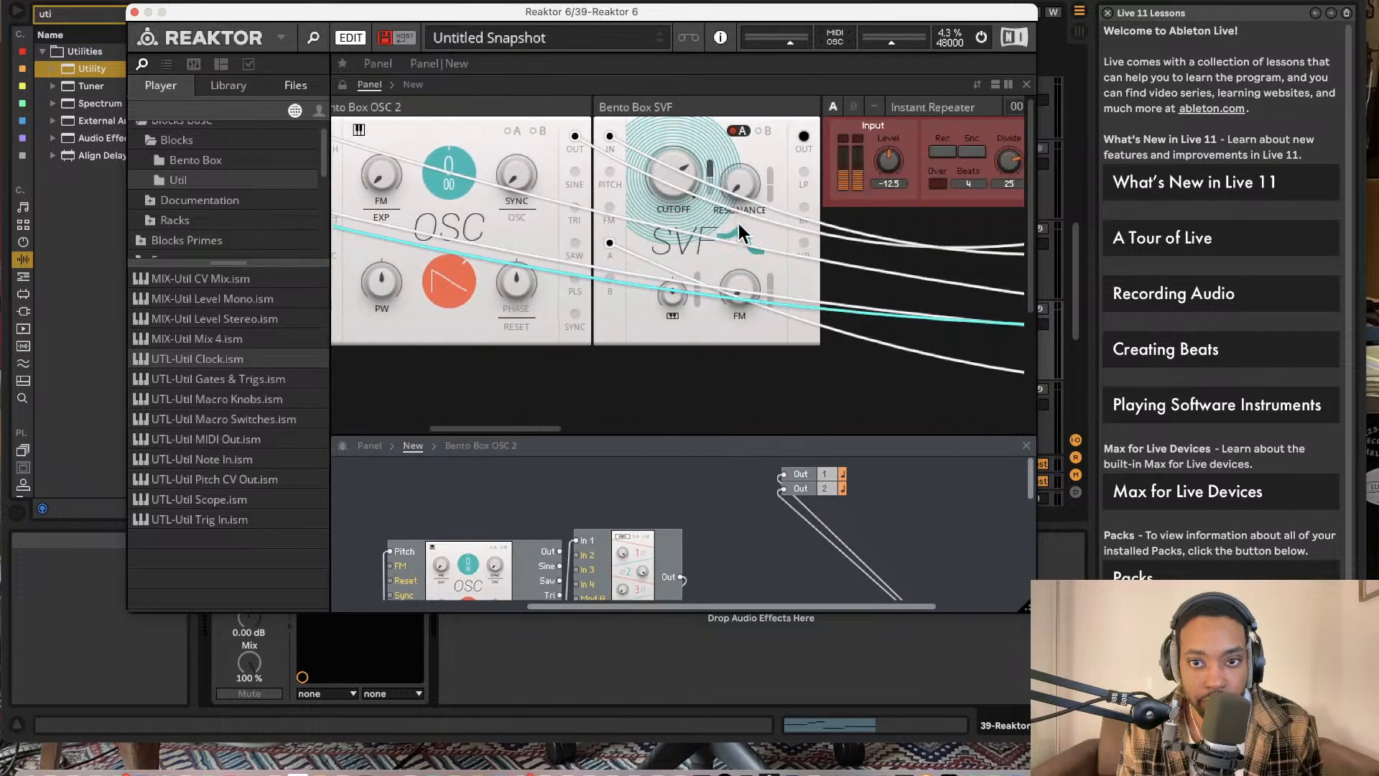
scroll(678, 192, "left", 3)
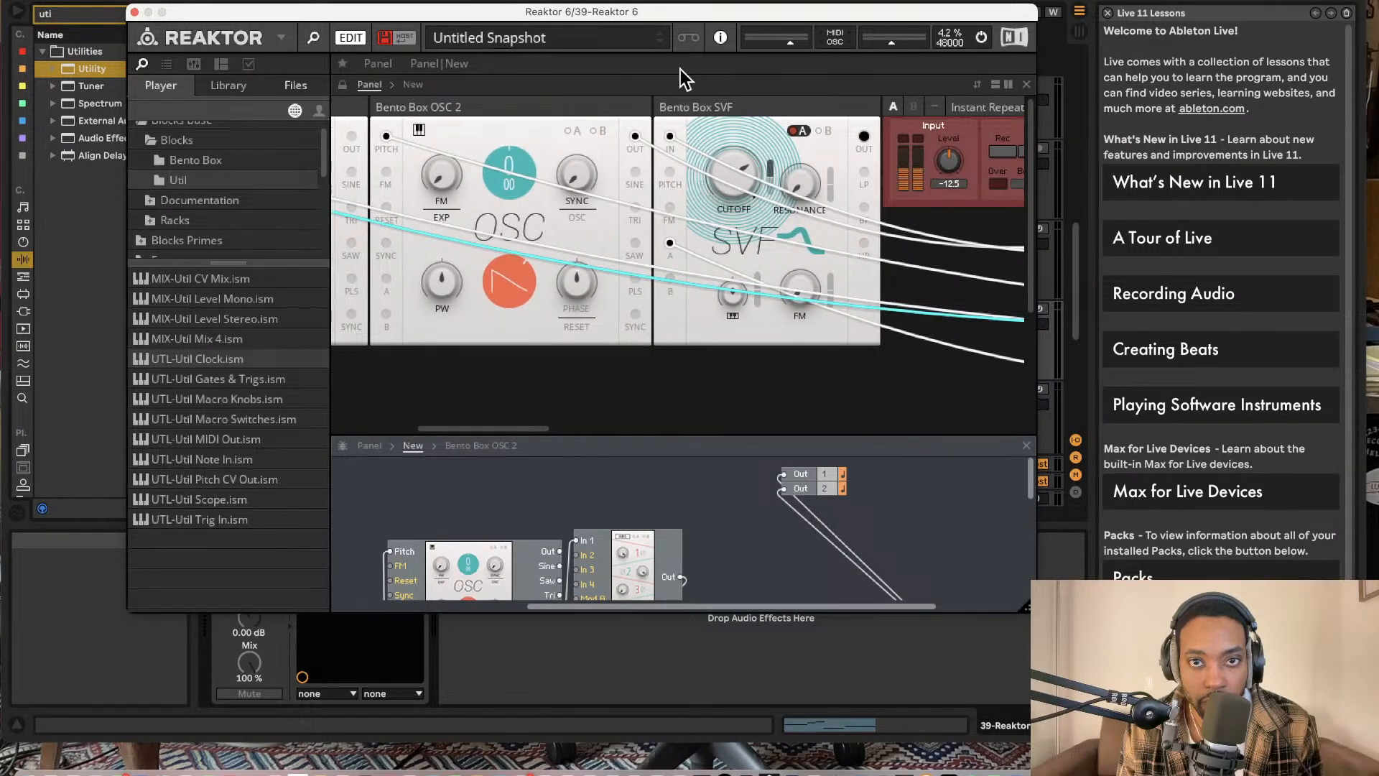
Step: Move the Reaktor window clear of the mixer, unsolo the 38 Reaktor 6 track, and toggle solo on and off for 39 Reaktor 6
left_click_drag(725, 10, 391, 0)
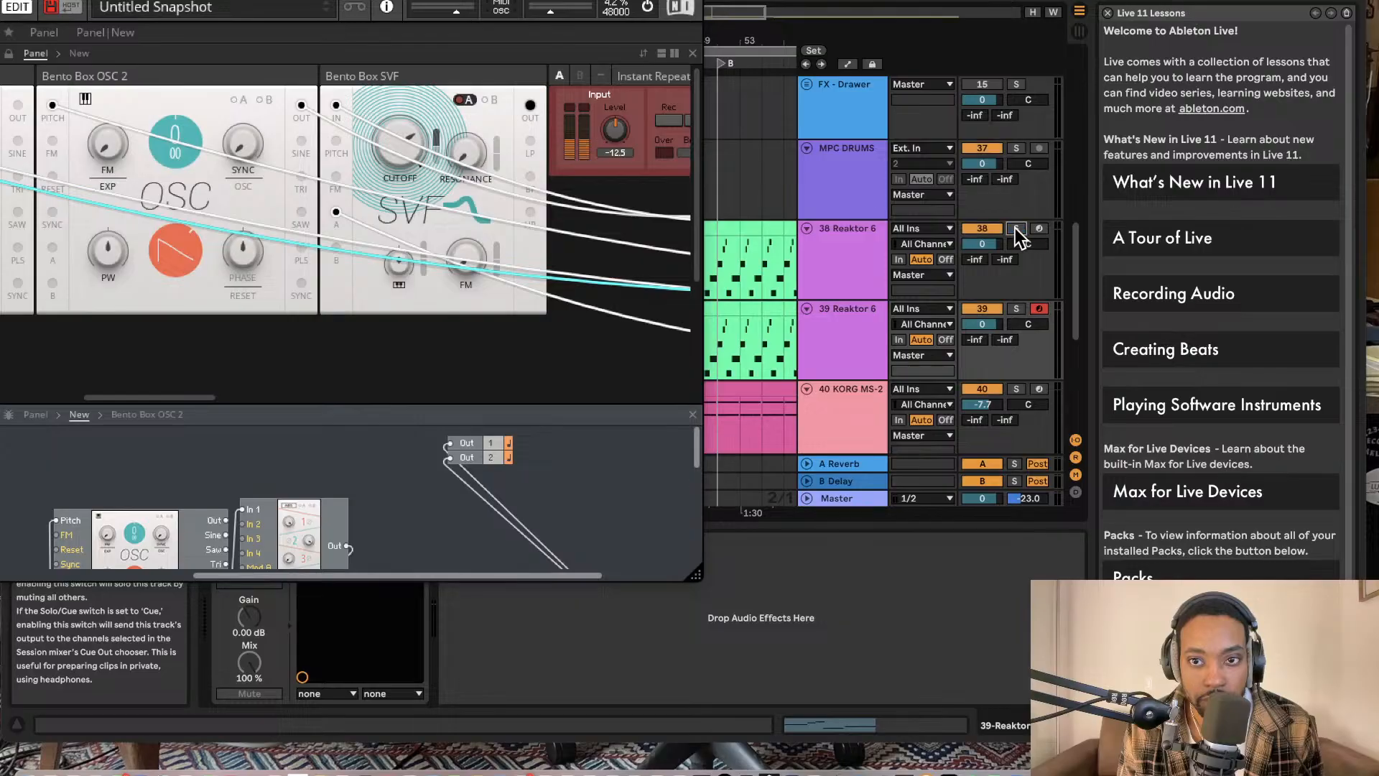
left_click(1018, 309)
left_click(1017, 310)
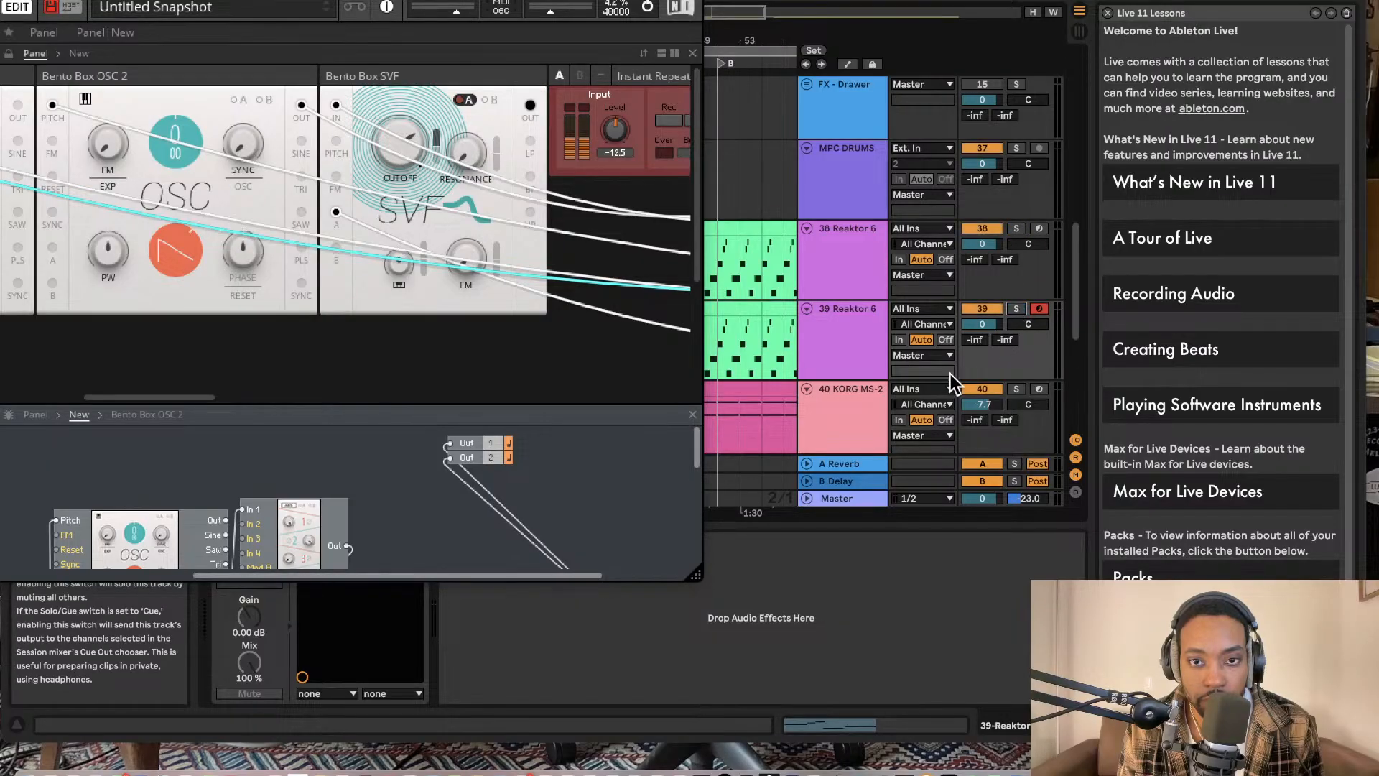
scroll(851, 362, "up", 1)
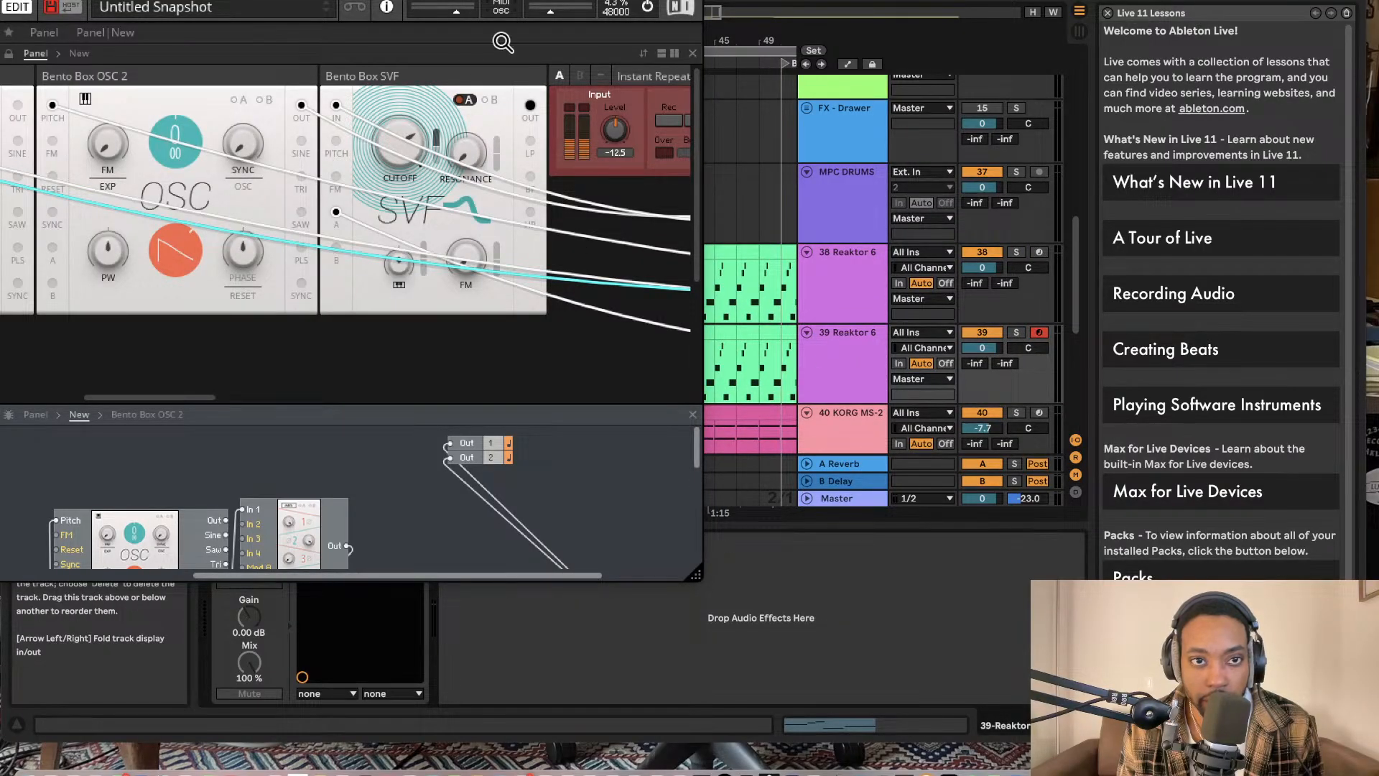
Step: Bring the Reaktor window back over the arrangement and enlarge its structure view to show more of the patch
left_click_drag(481, 0, 758, 3)
scroll(579, 244, "down", 3)
scroll(579, 243, "down", 2)
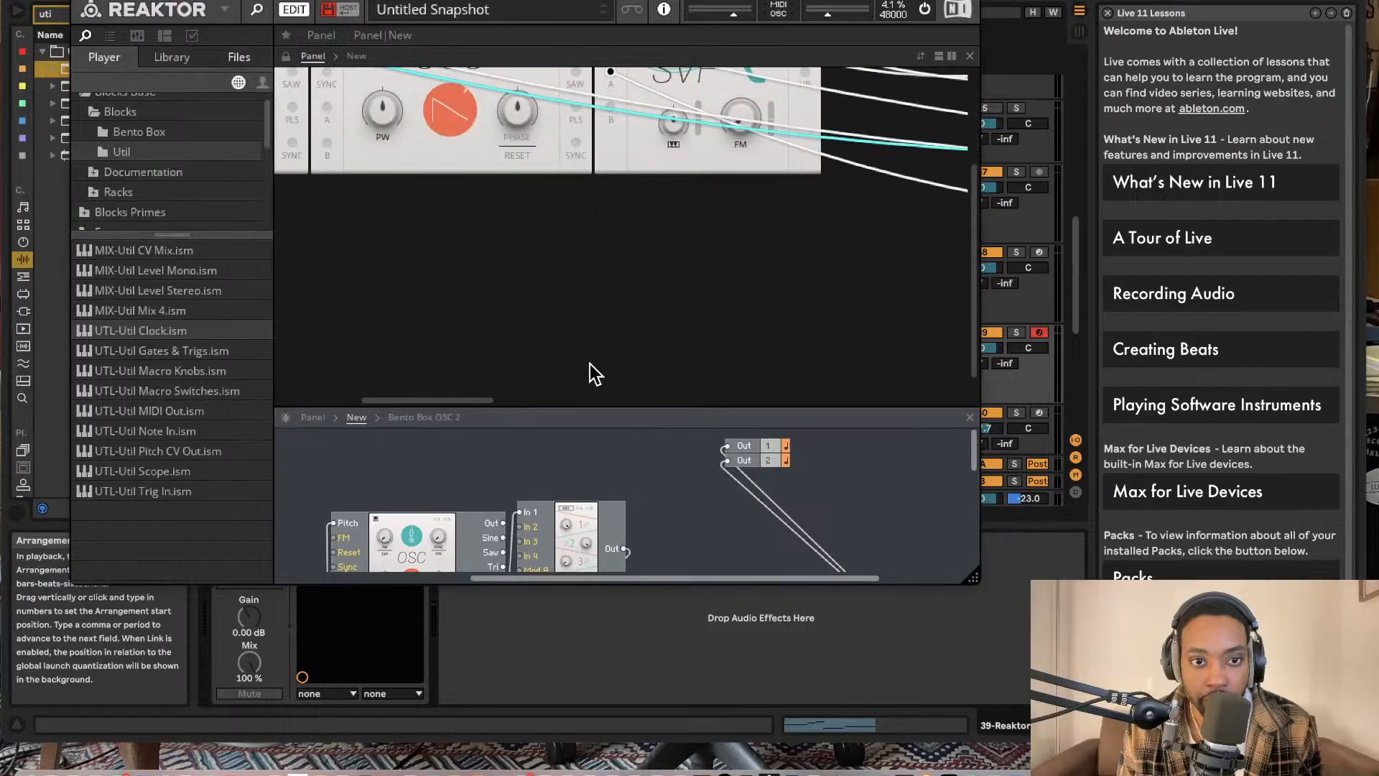
left_click_drag(580, 409, 582, 288)
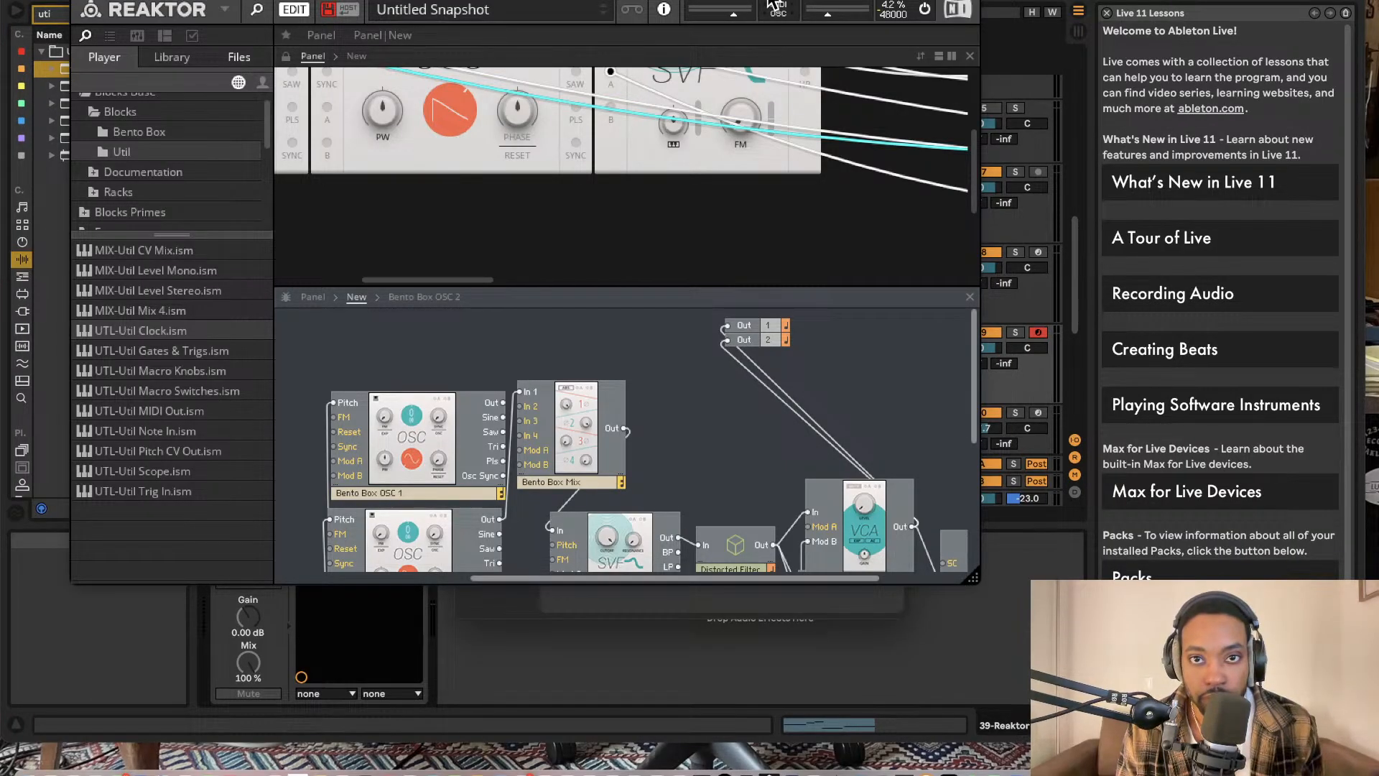
Step: Set Live's audio input device to Scarlett 2i2 USB (2 In, 2 Out), keep Screen Record w/comp as output, and close the preferences
left_click_drag(770, 0, 812, 381)
left_click(480, 144)
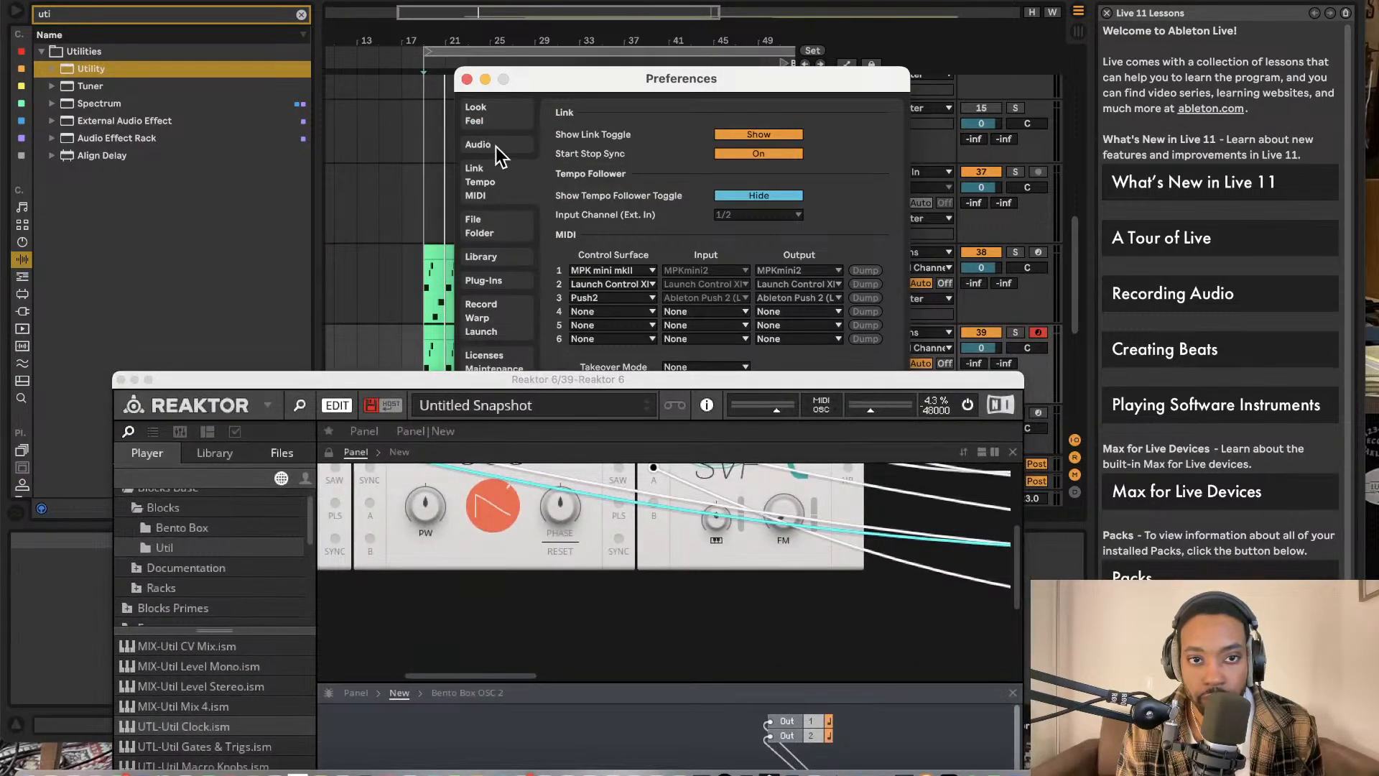
left_click(773, 153)
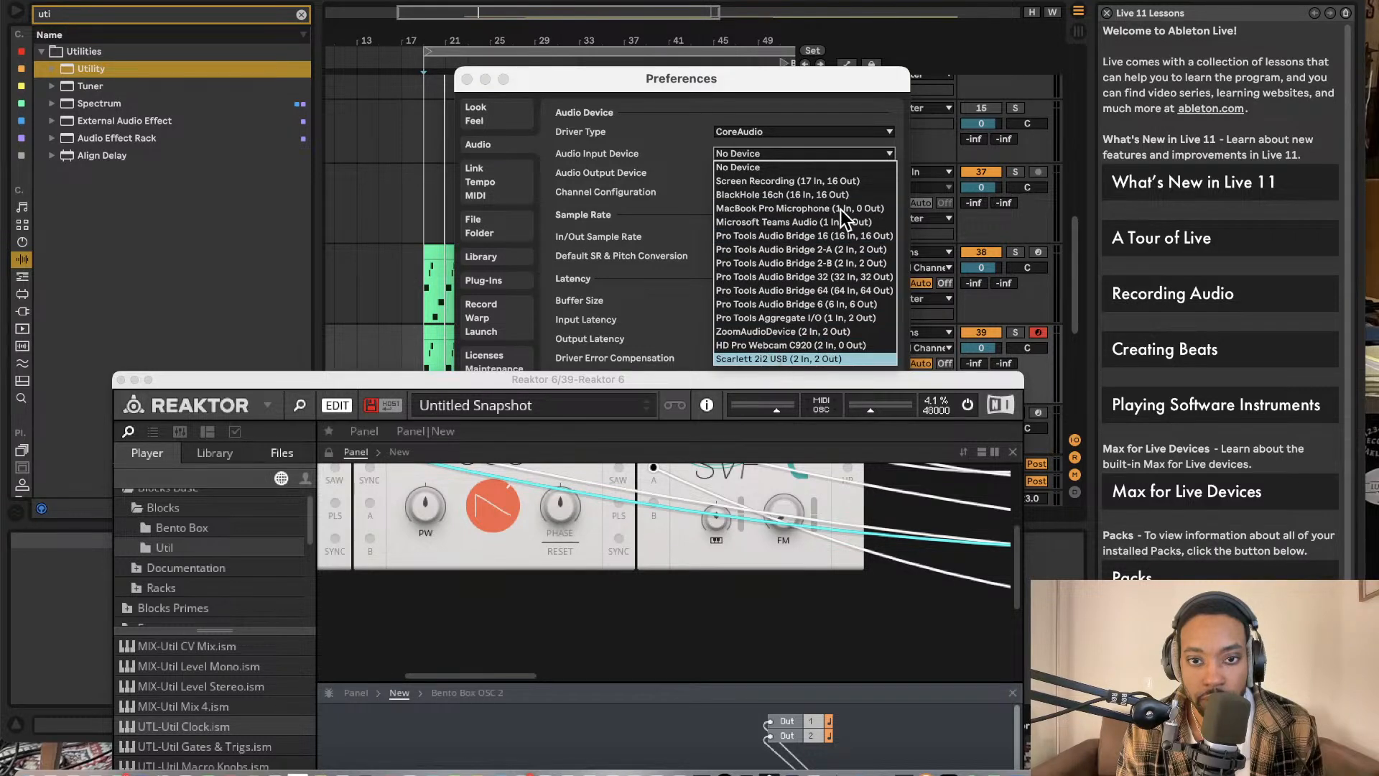
key("Return")
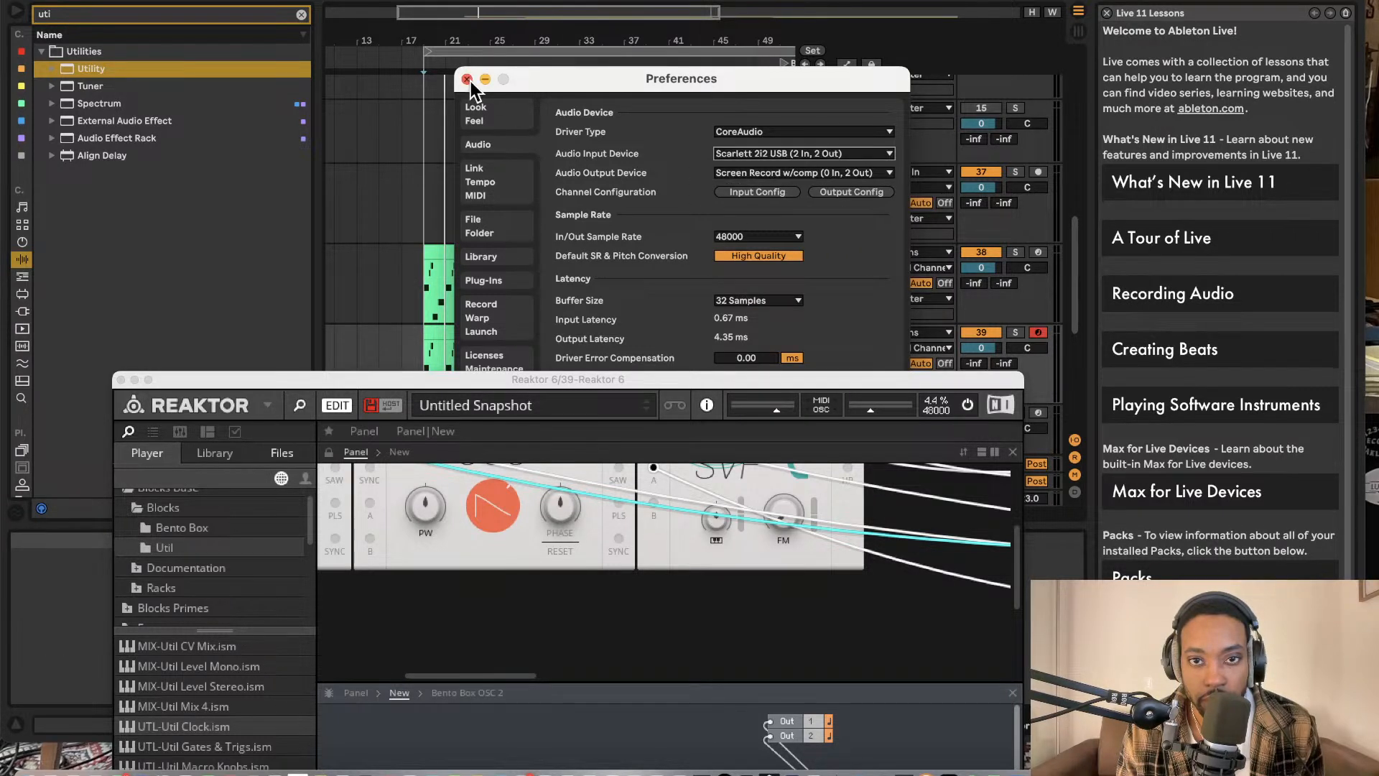
left_click(877, 174)
left_click(877, 174)
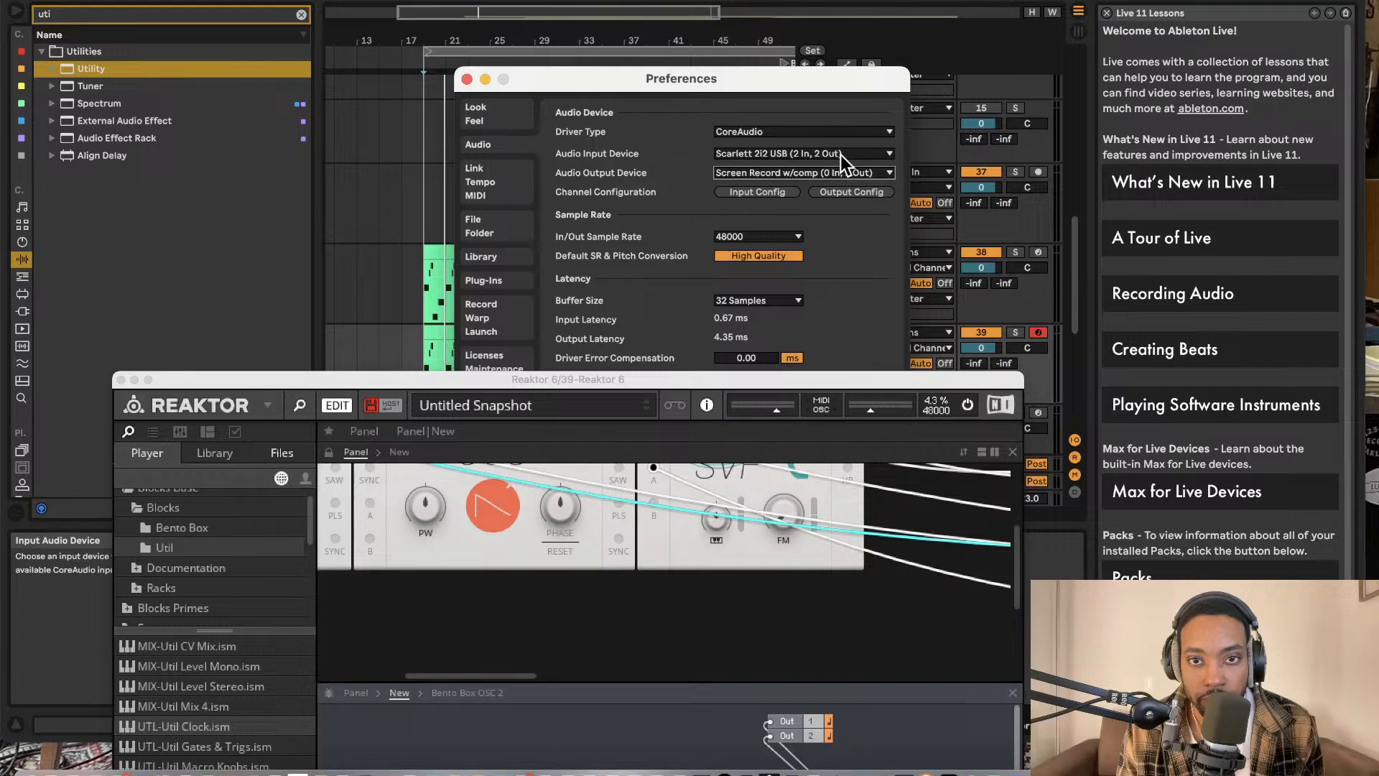
left_click(467, 79)
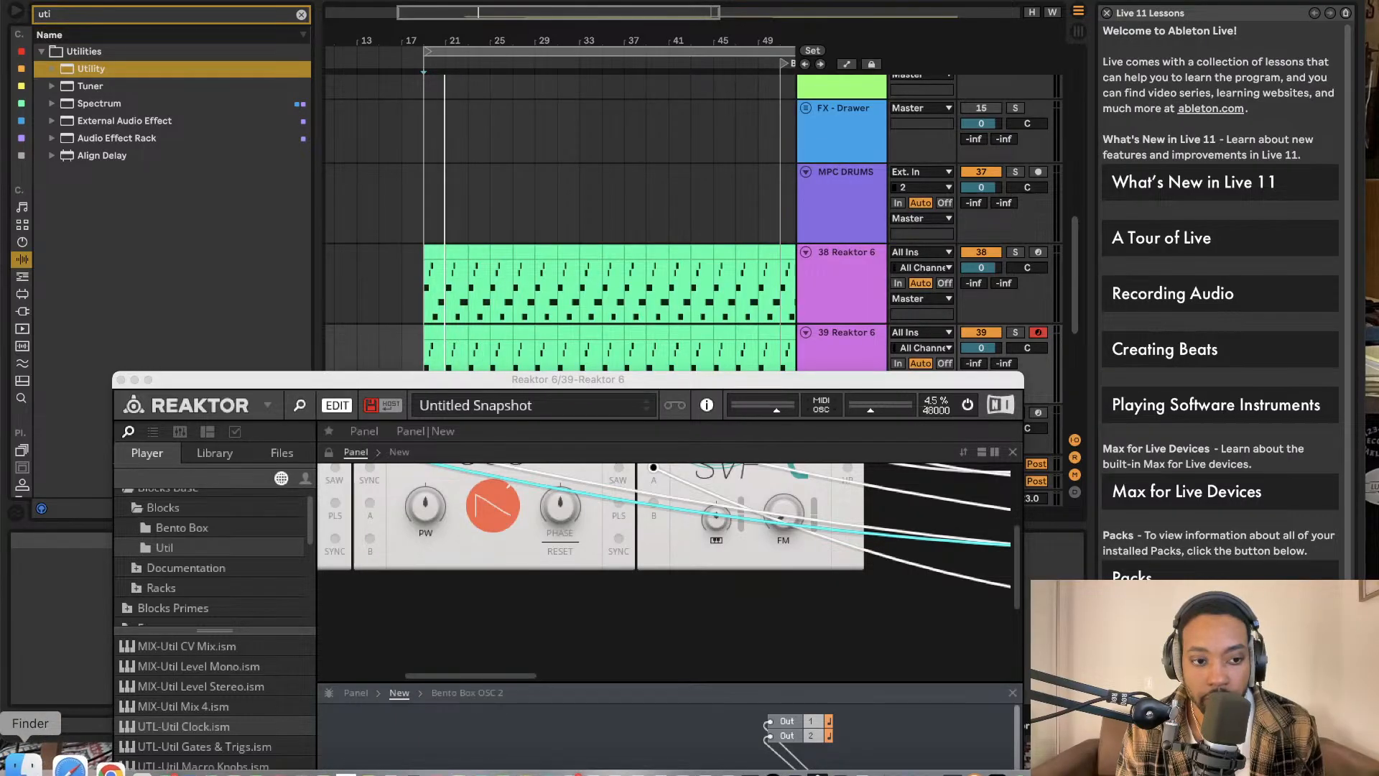
left_click(25, 765)
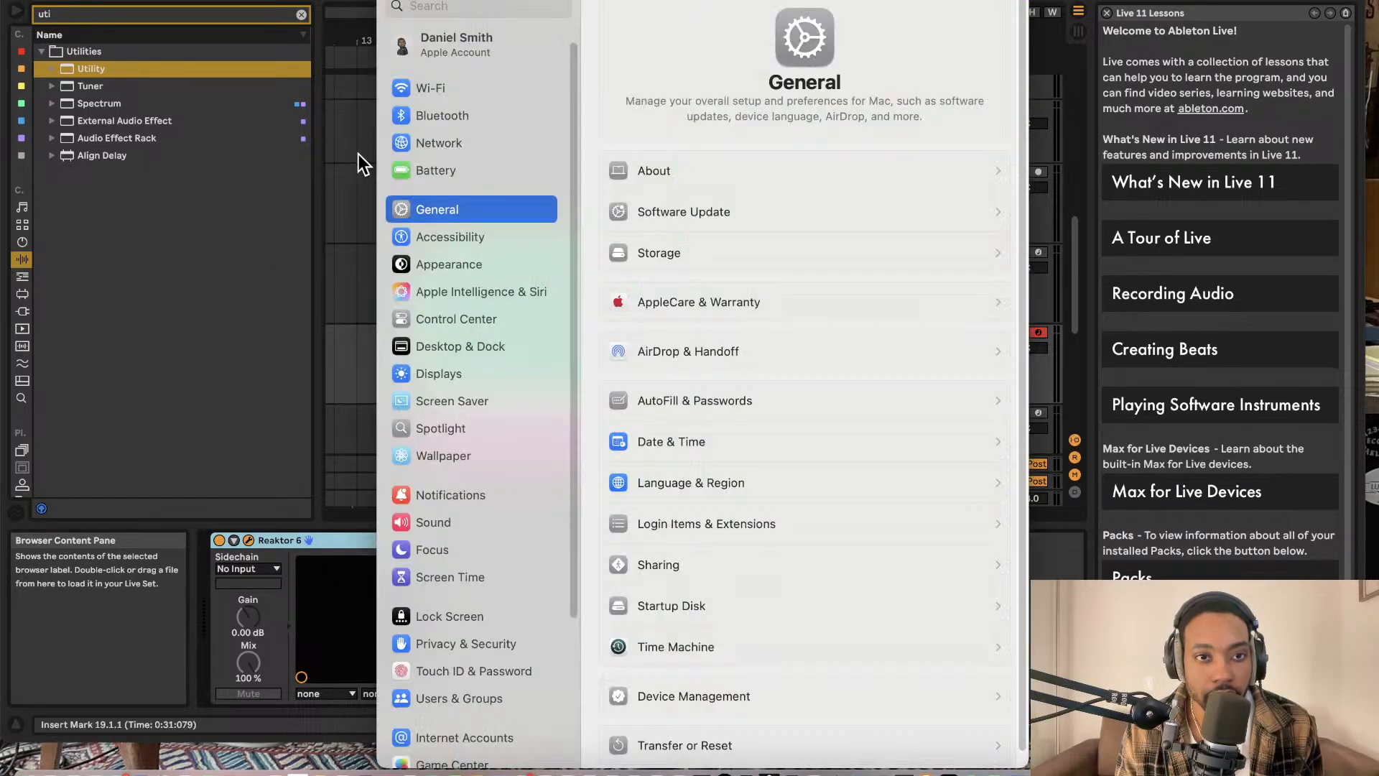
left_click_drag(517, 3, 2, 3)
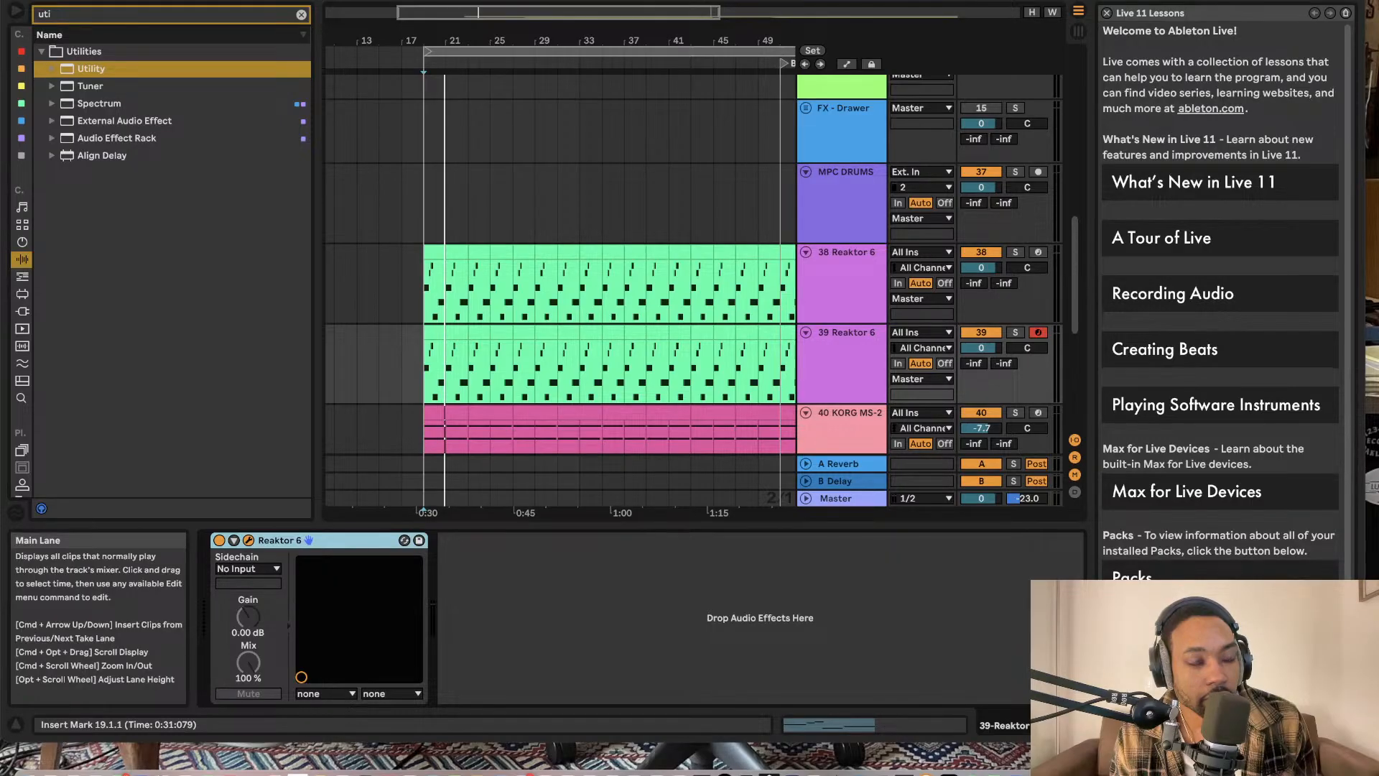
Step: Reopen the Reaktor window of track 39 and check the wiring of Note In, 8 Steps, the oscillators and the ADSR
left_click(247, 541)
left_click_drag(382, 383, 363, 2)
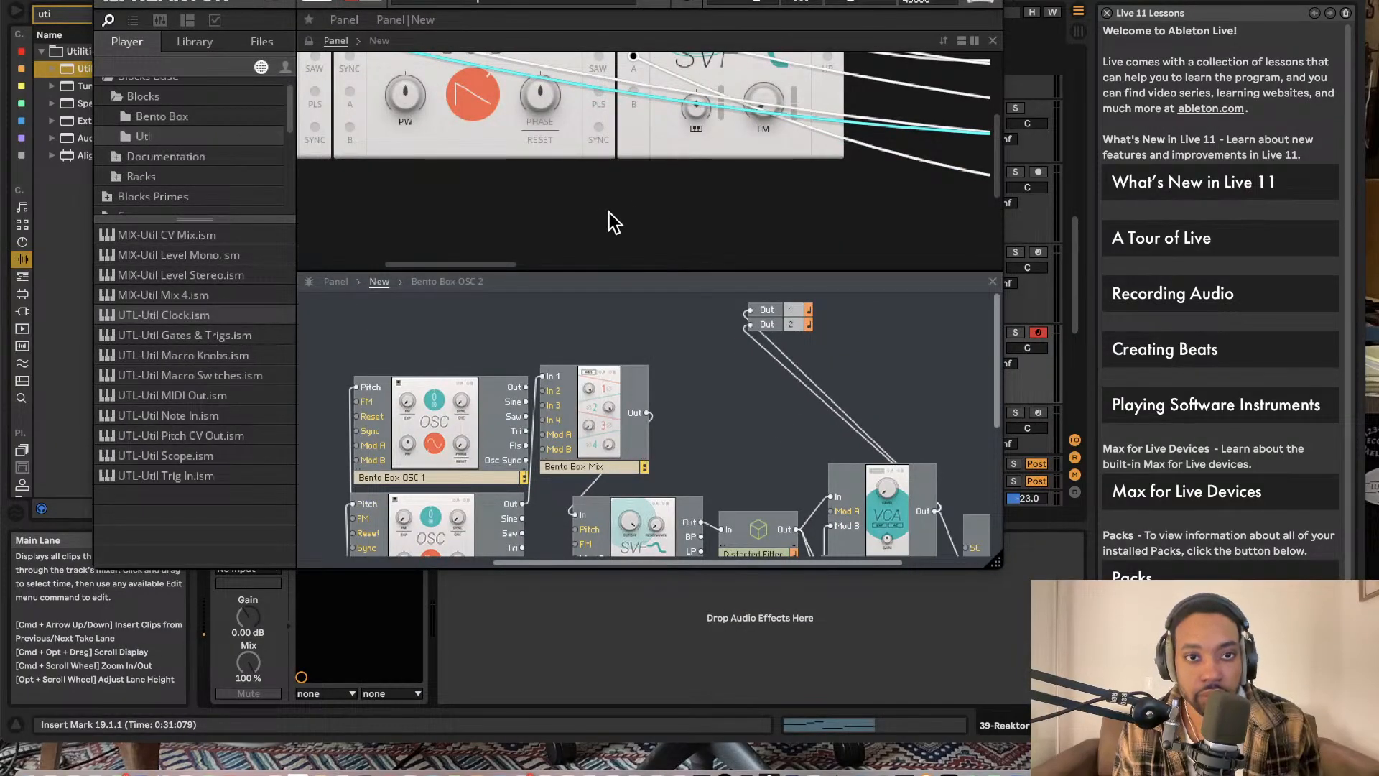
left_click_drag(851, 1, 960, 0)
scroll(688, 338, "down", 5)
scroll(688, 348, "up", 5)
scroll(688, 348, "left", 3)
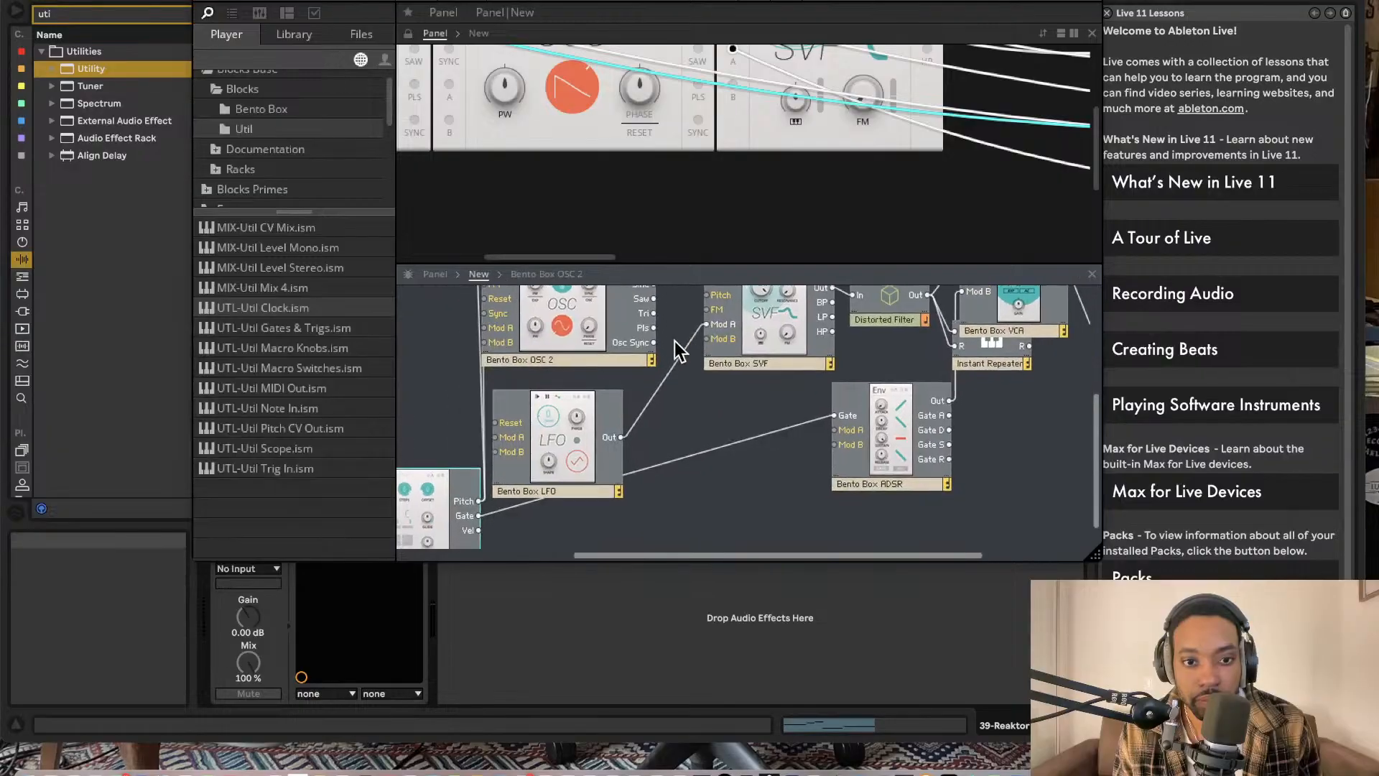
scroll(678, 337, "up", 2)
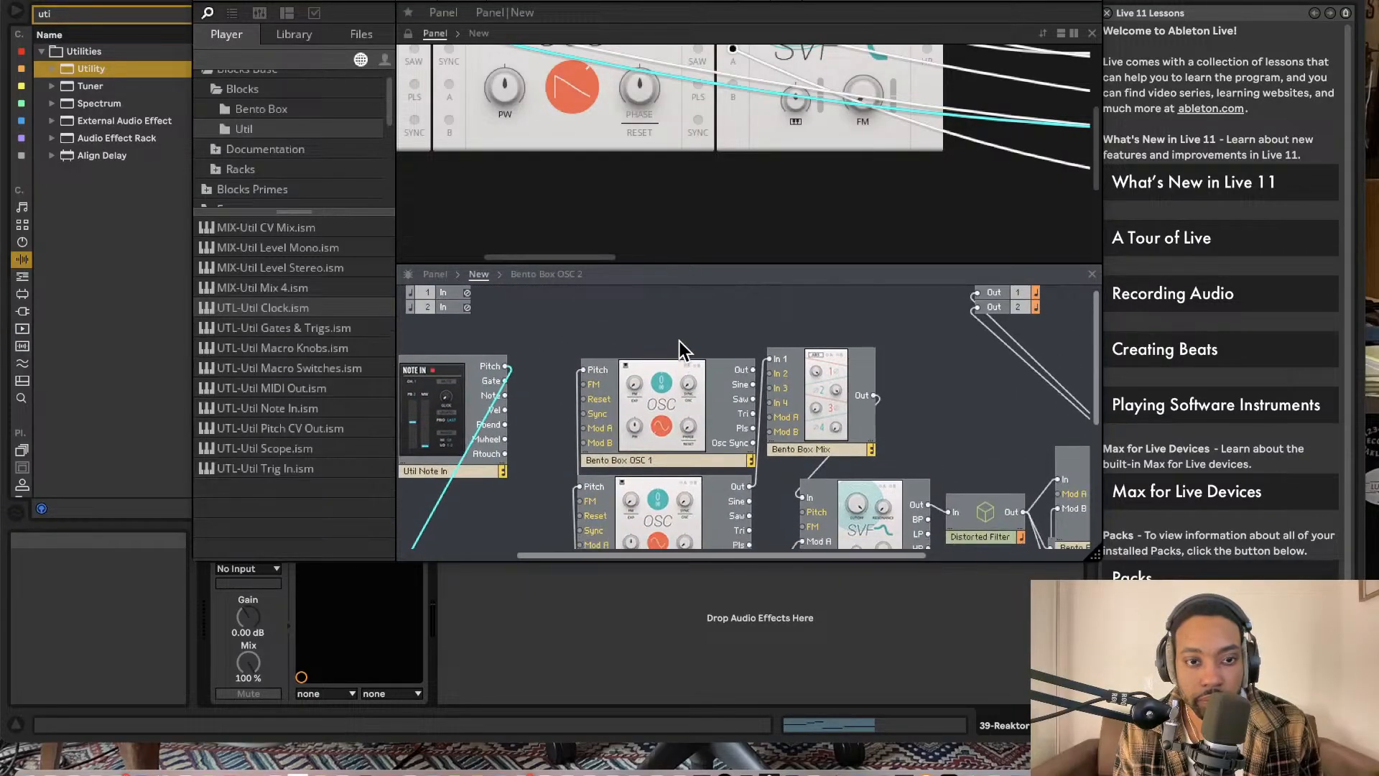
Step: Close the Reaktor window and arm the 38 and 39 Reaktor 6 tracks alternately to compare their output, ending with 39 armed
left_click(202, 1)
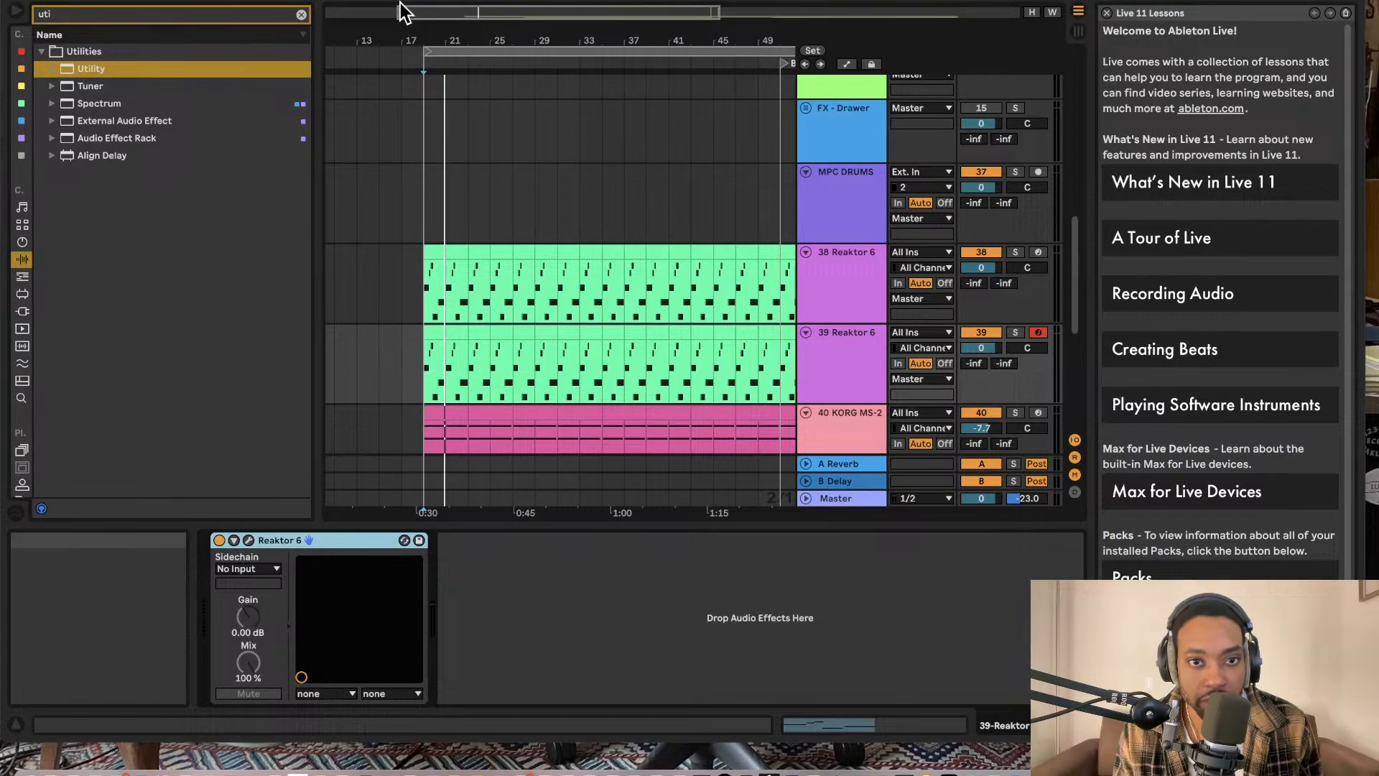
left_click(1038, 252)
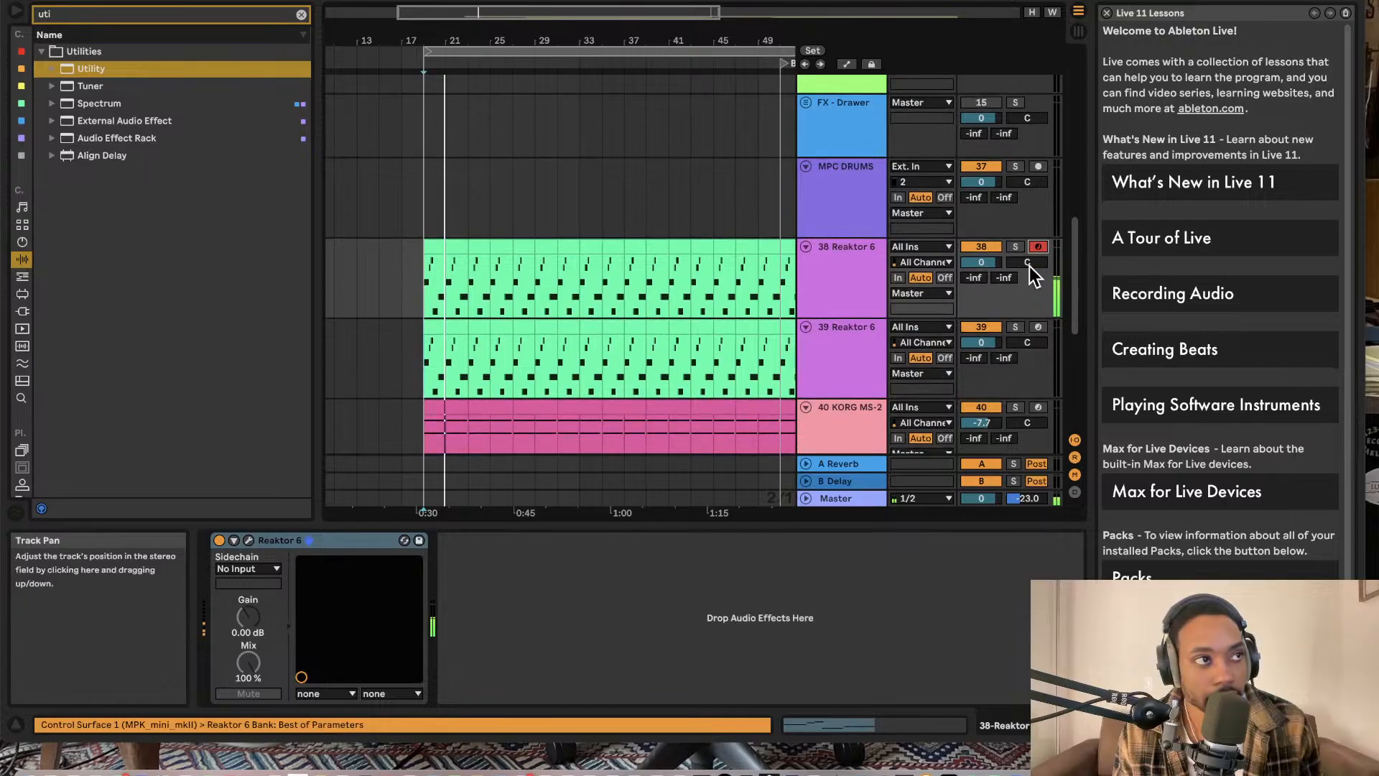
left_click(1039, 326)
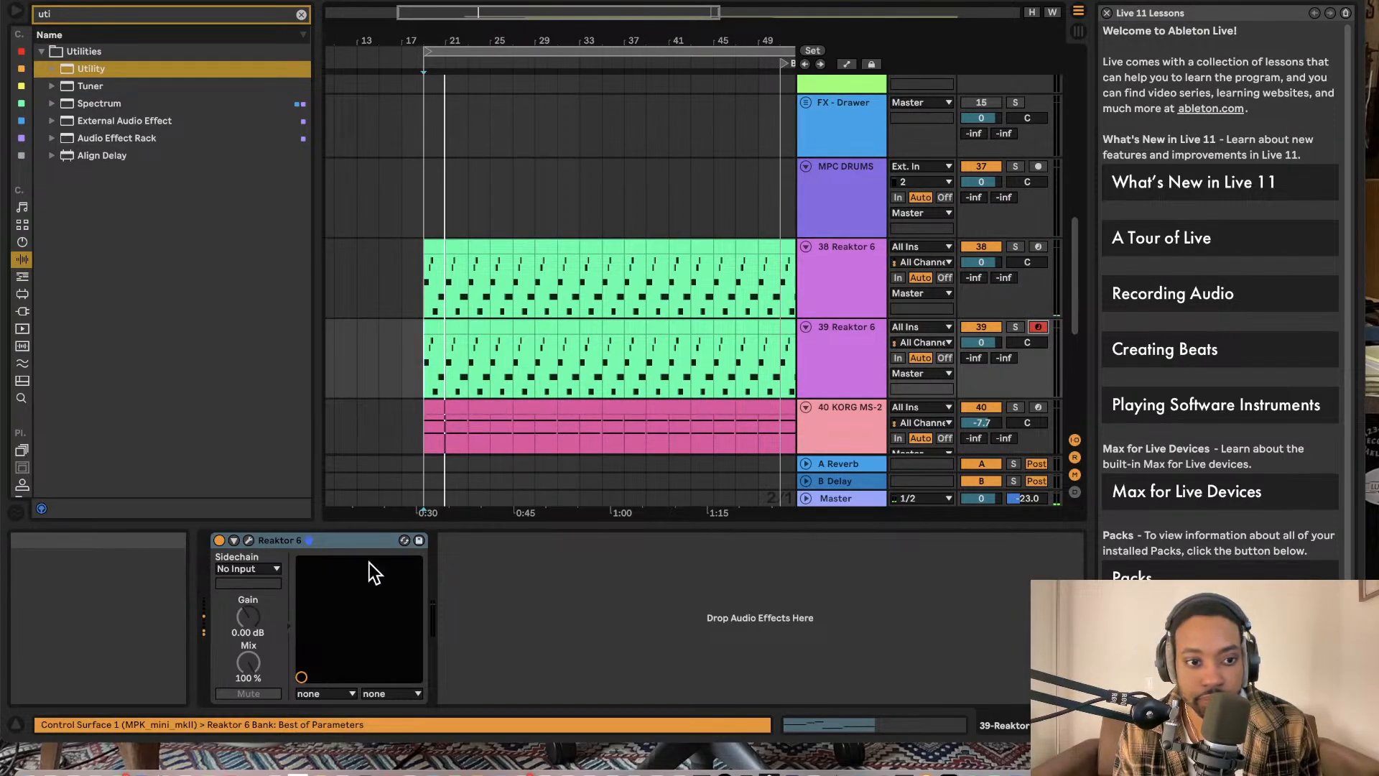
left_click(1038, 246)
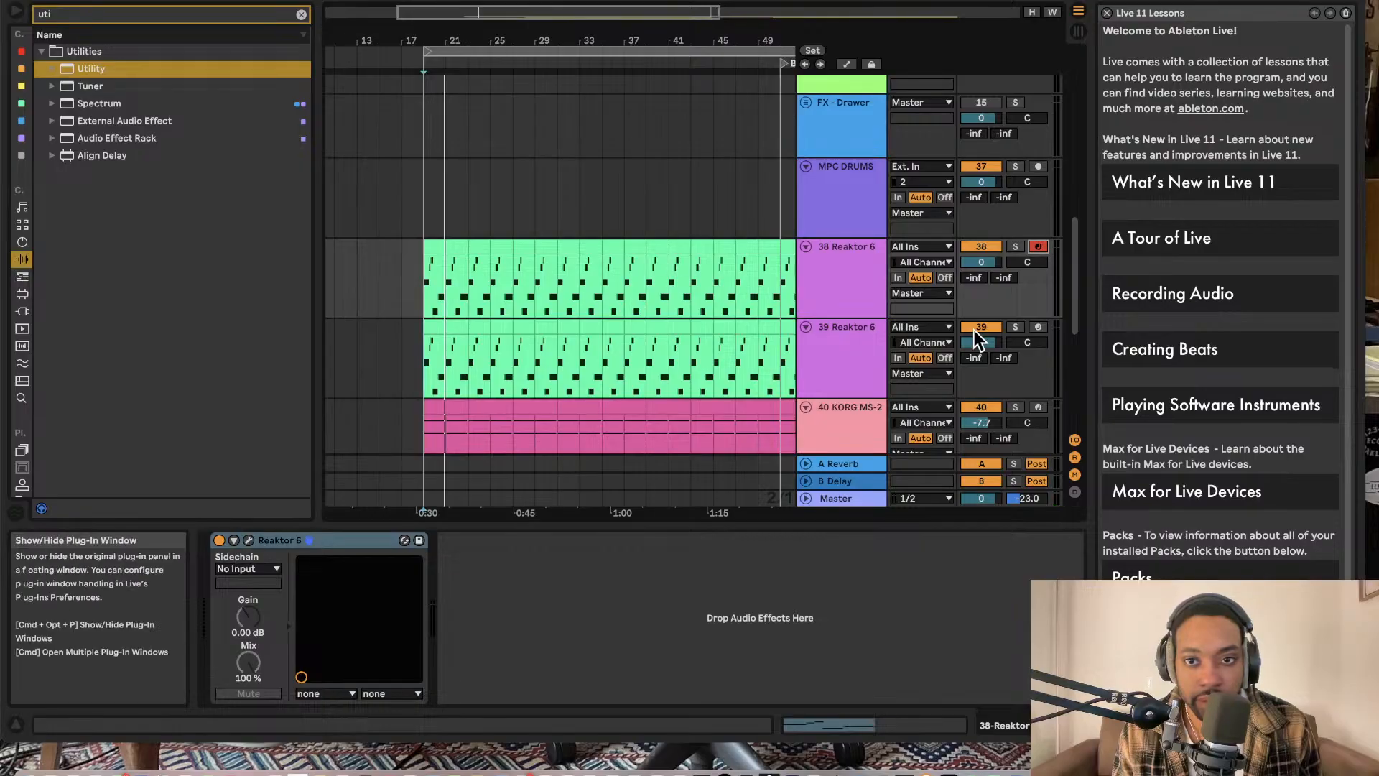
left_click(1038, 327)
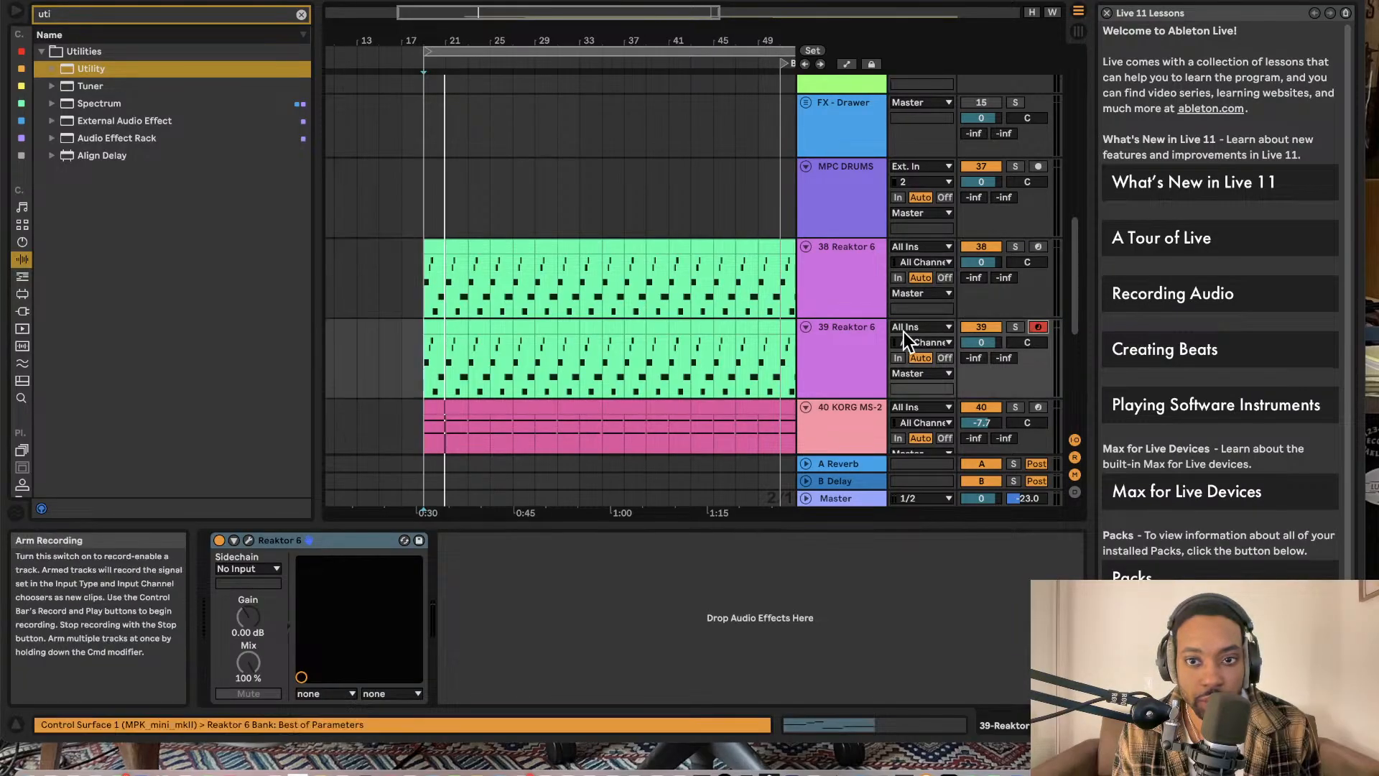
Step: Reopen the Reaktor window of track 39 and raise the Bento Box VCA's Level to about 34 on the panel
left_click(253, 541)
scroll(550, 201, "down", 10)
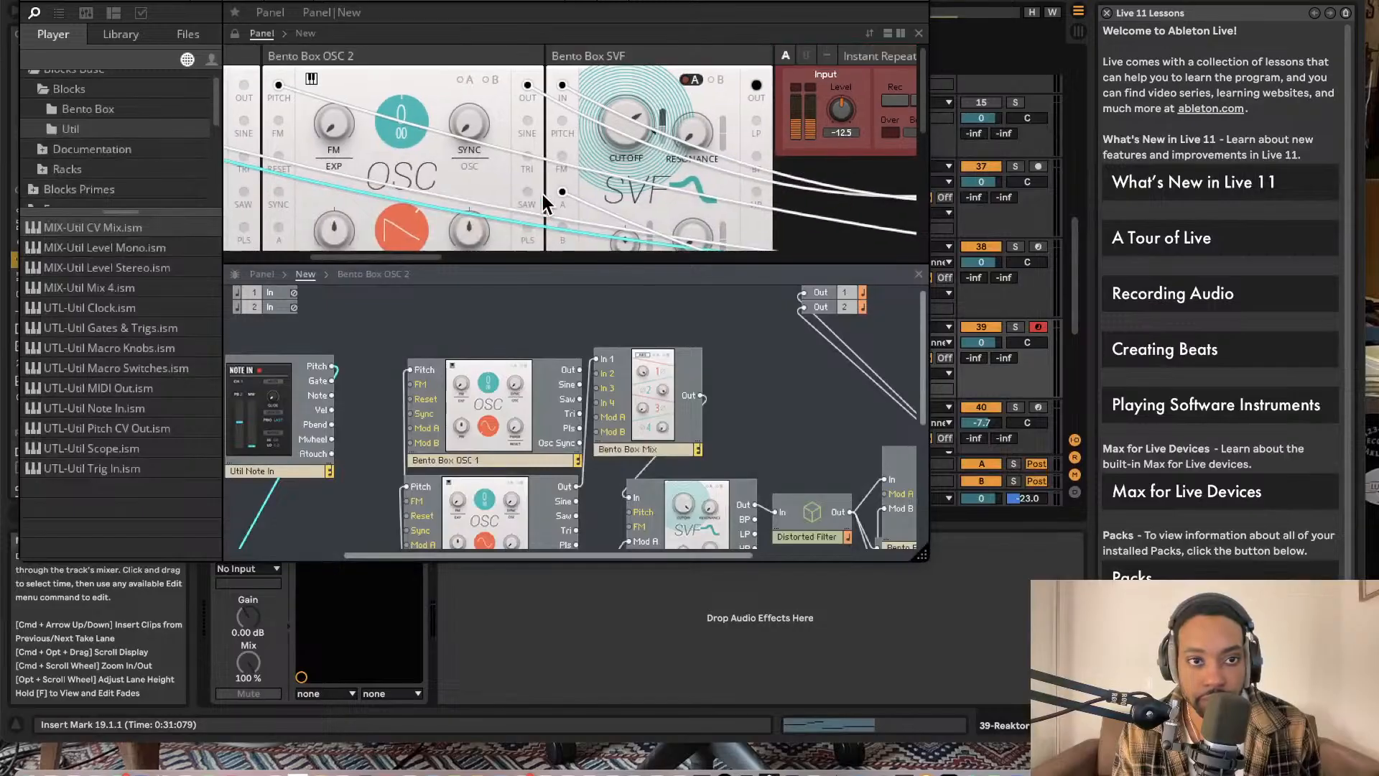
scroll(548, 200, "up", 10)
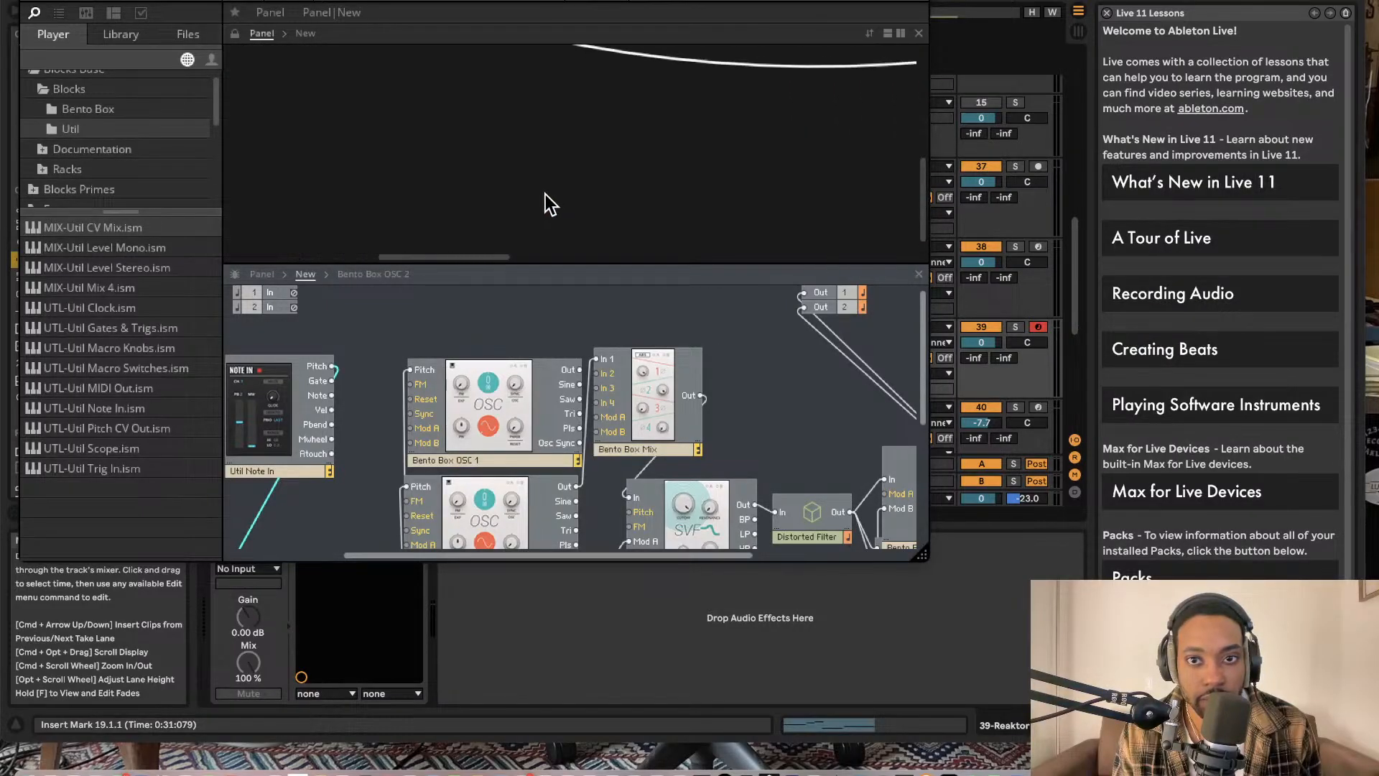
scroll(550, 203, "right", 5)
scroll(550, 203, "right", 10)
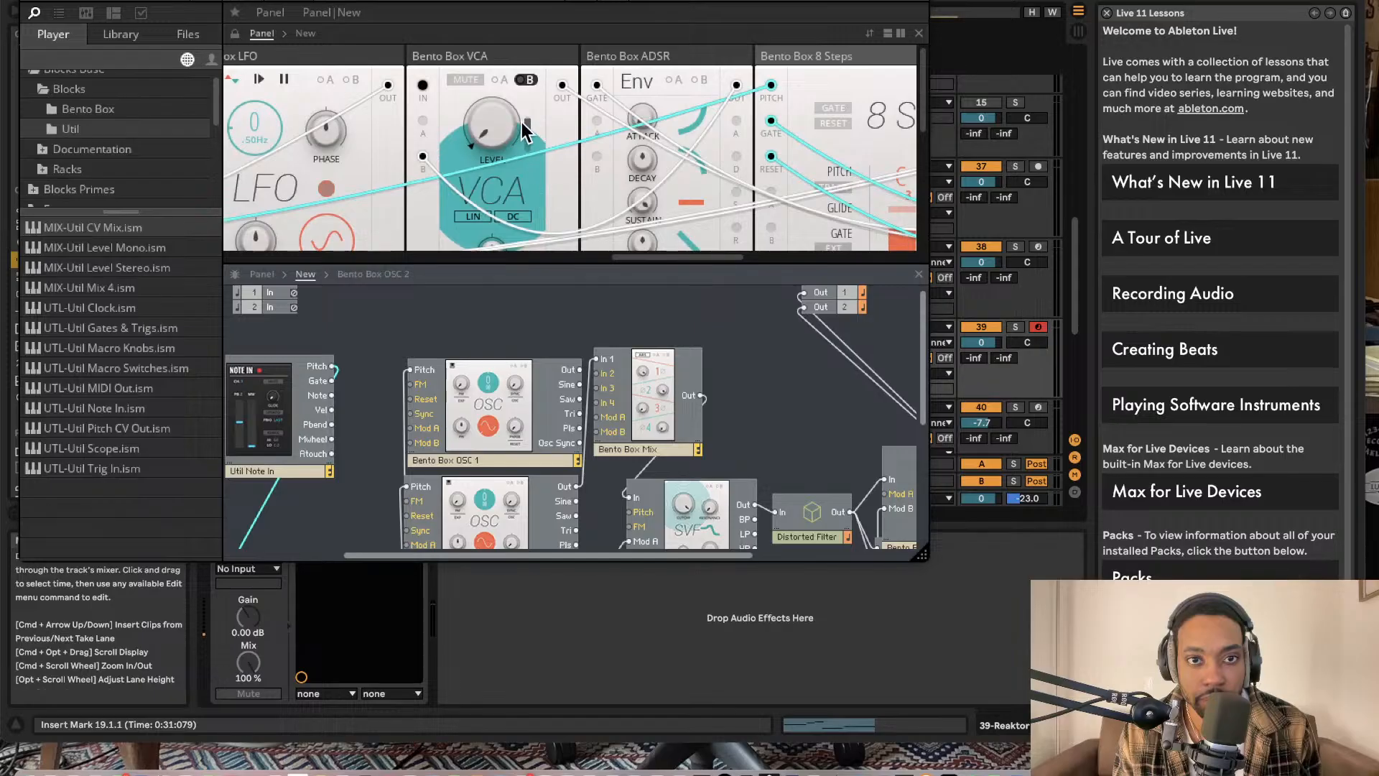
left_click_drag(501, 136, 501, 66)
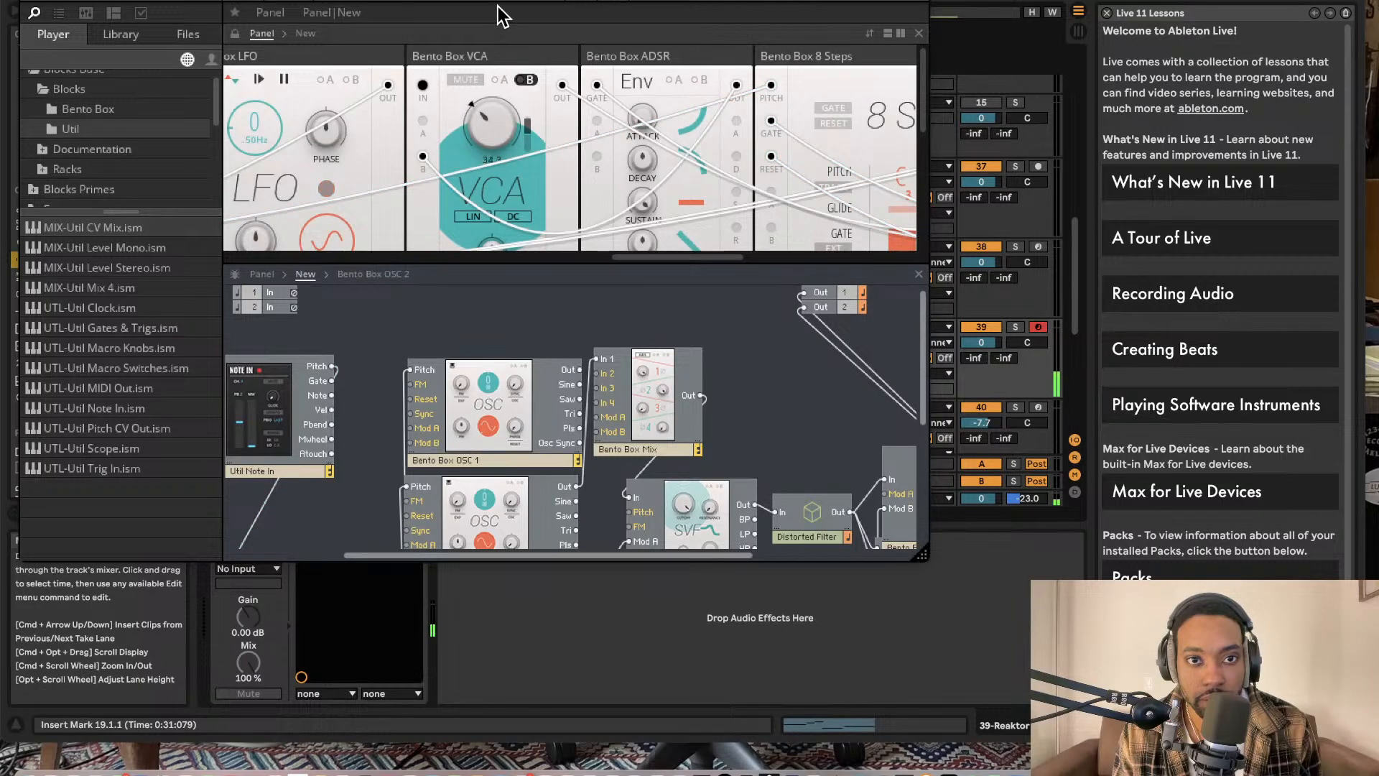
Step: Examine the 8 Steps sequencer's pitch and gate rows and the Util Clock's settings on the panel
scroll(532, 95, "right", 10)
left_click(572, 256)
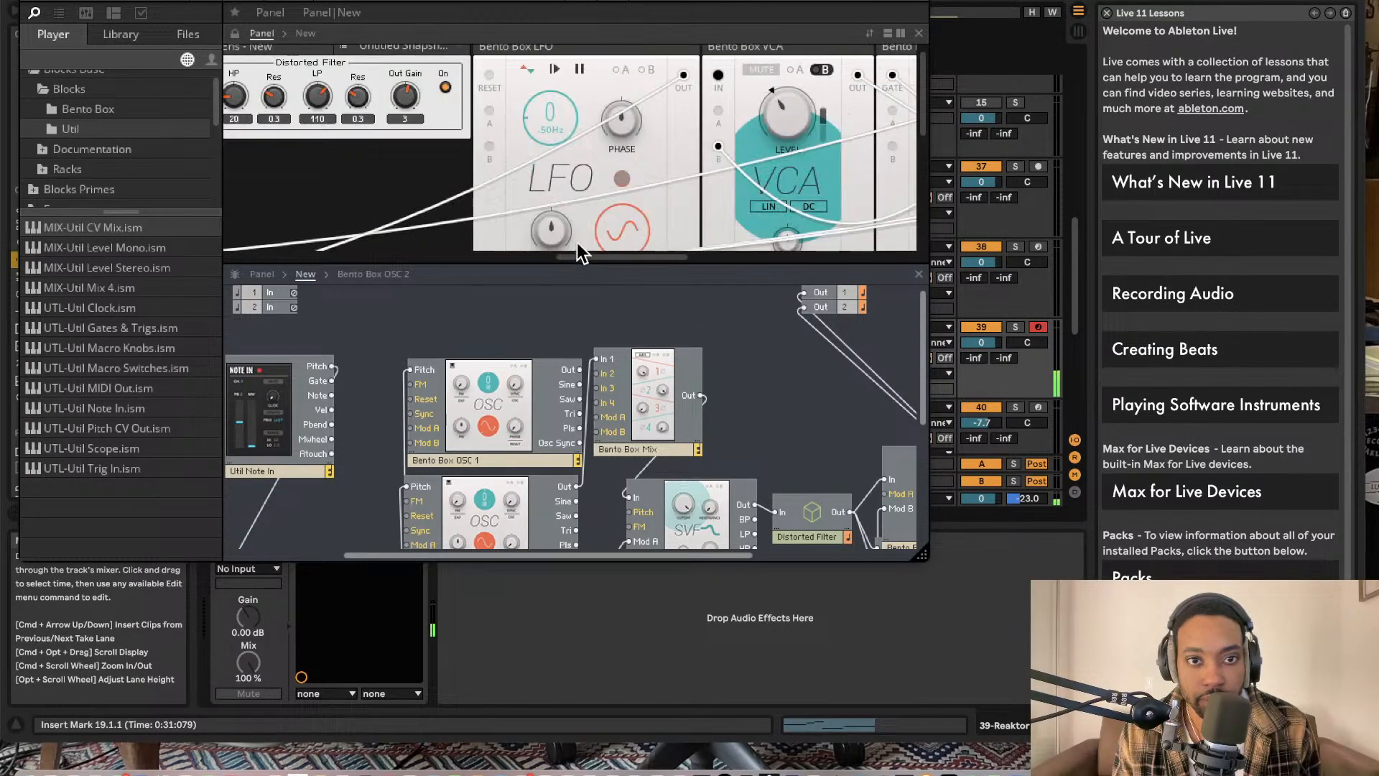
scroll(694, 191, "right", 4)
scroll(691, 188, "right", 6)
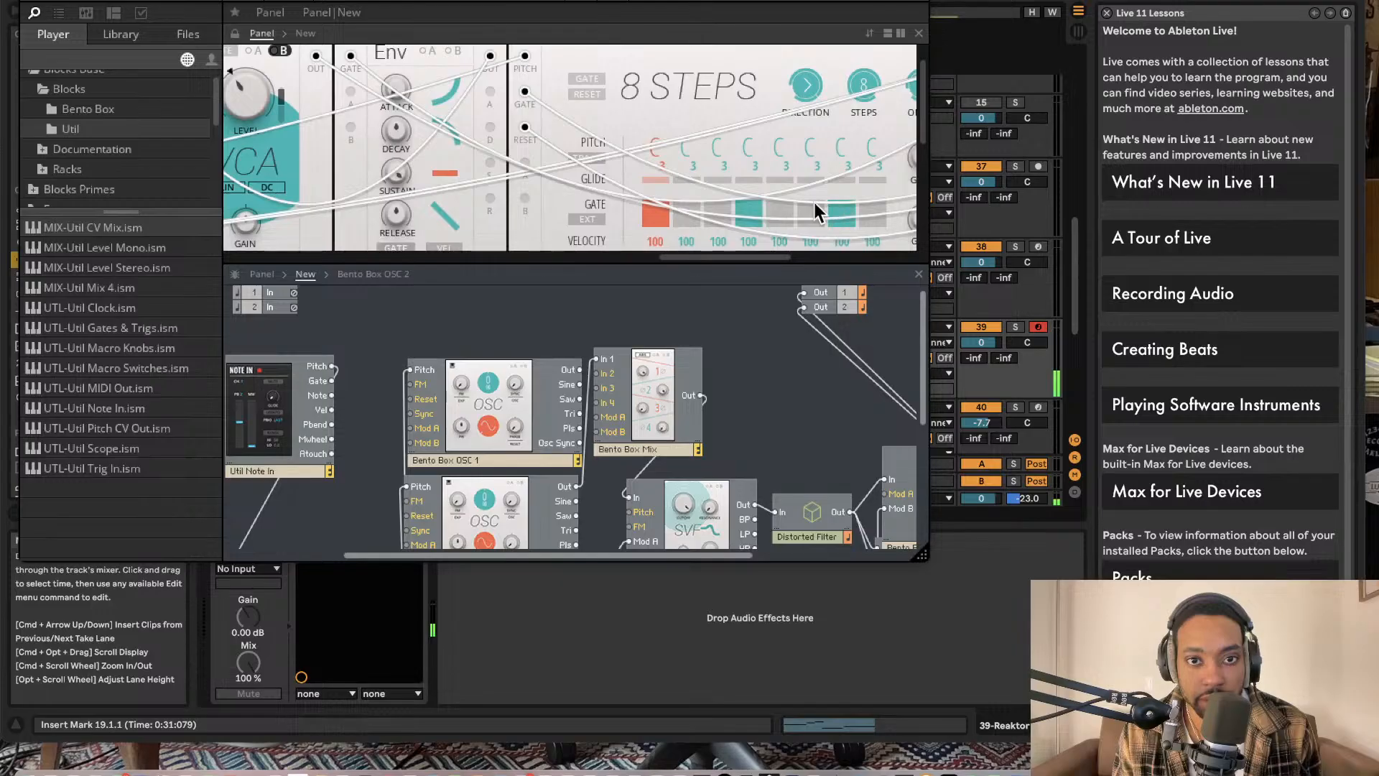
scroll(672, 208, "right", 6)
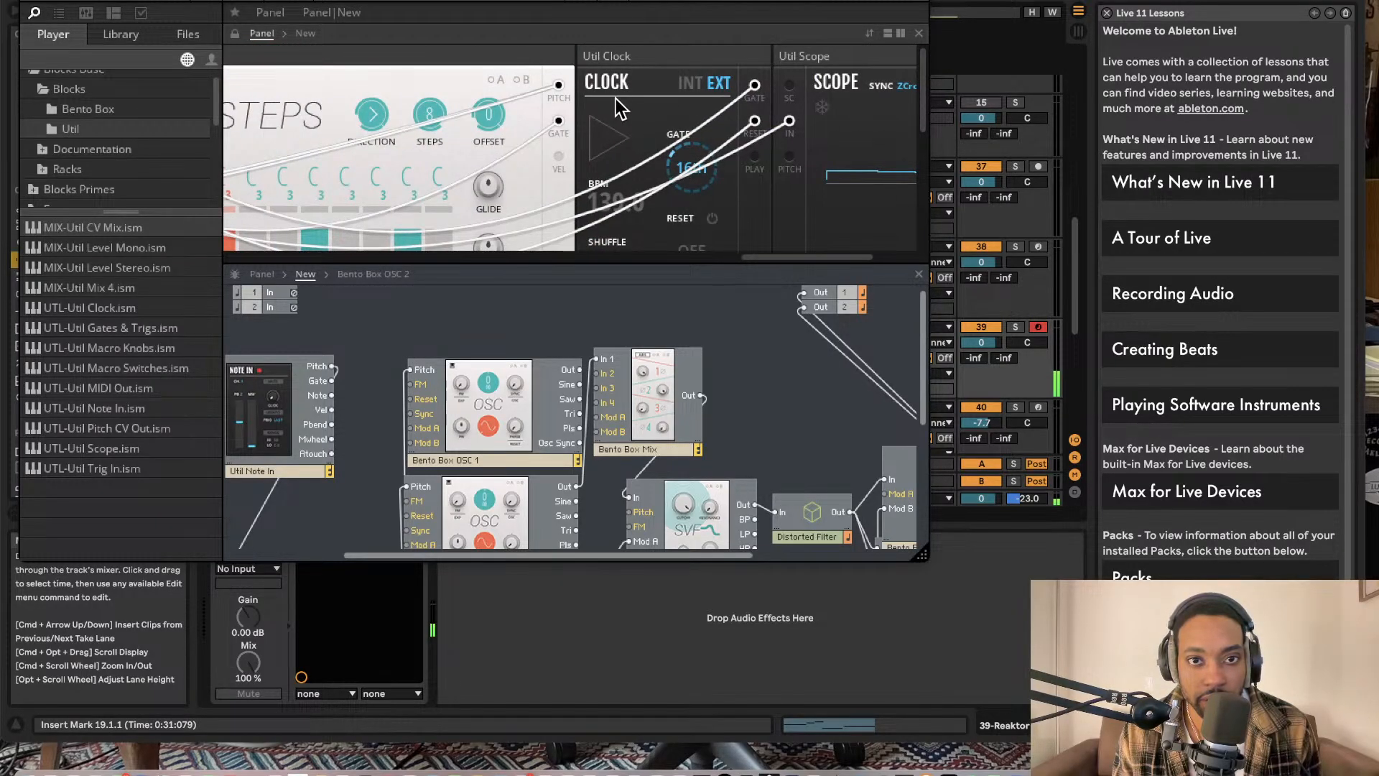
Step: Start playback of the arrangement to run the clocked sequencer, and position the Reaktor window to keep the Clock and Scope in view
left_click_drag(621, 0, 672, 59)
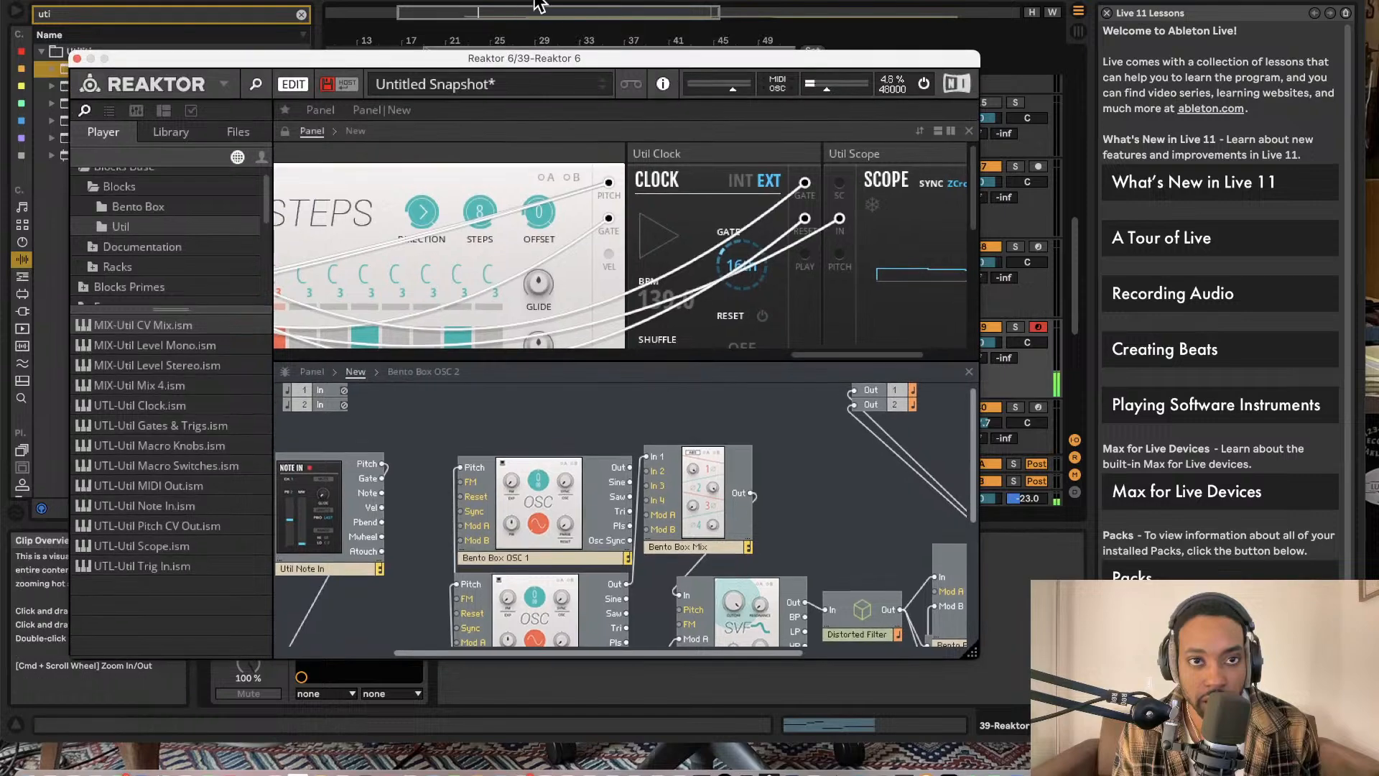
left_click(539, 1)
left_click_drag(553, 58, 502, 350)
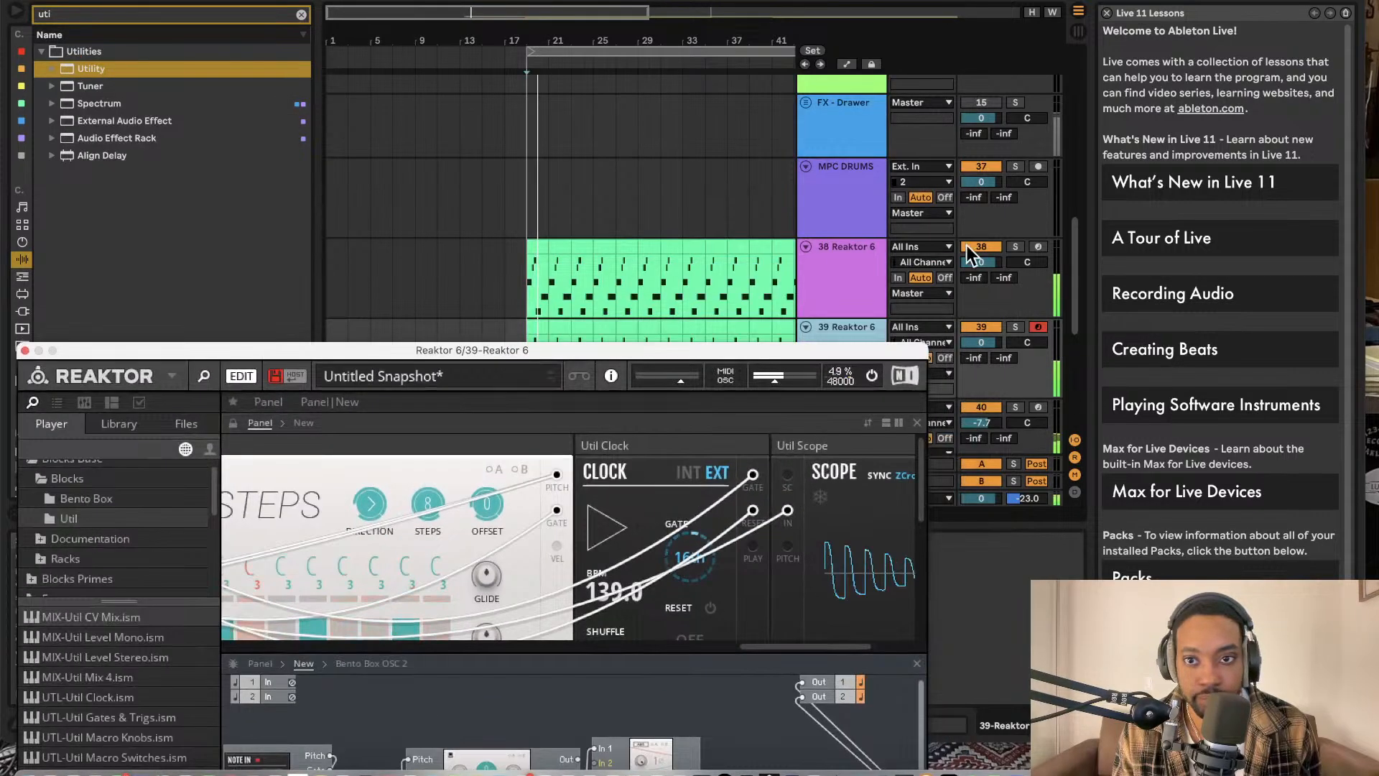
left_click_drag(702, 347, 803, 132)
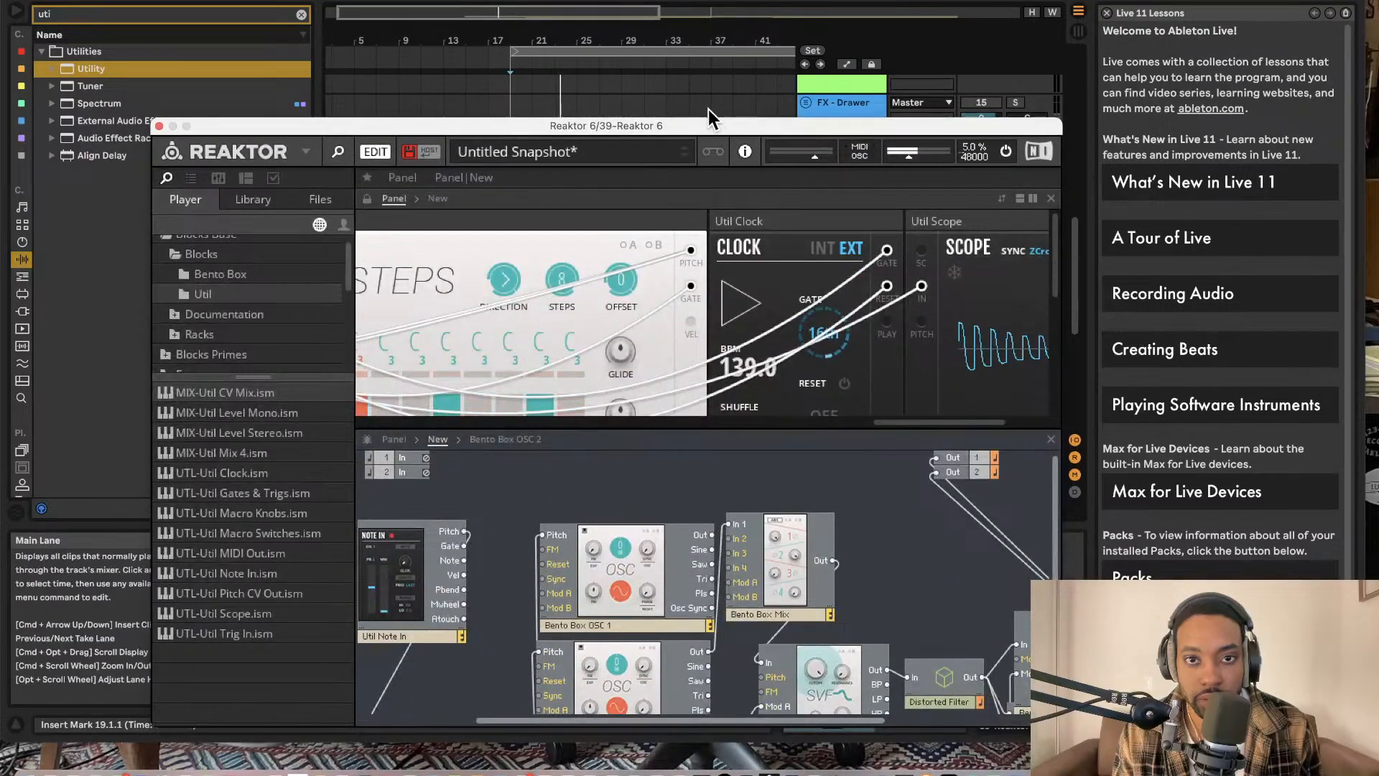
Step: Set the pitch of the fourth step in the 8 Steps sequencer to C#2
left_click_drag(708, 127, 762, 45)
scroll(647, 244, "left", 3)
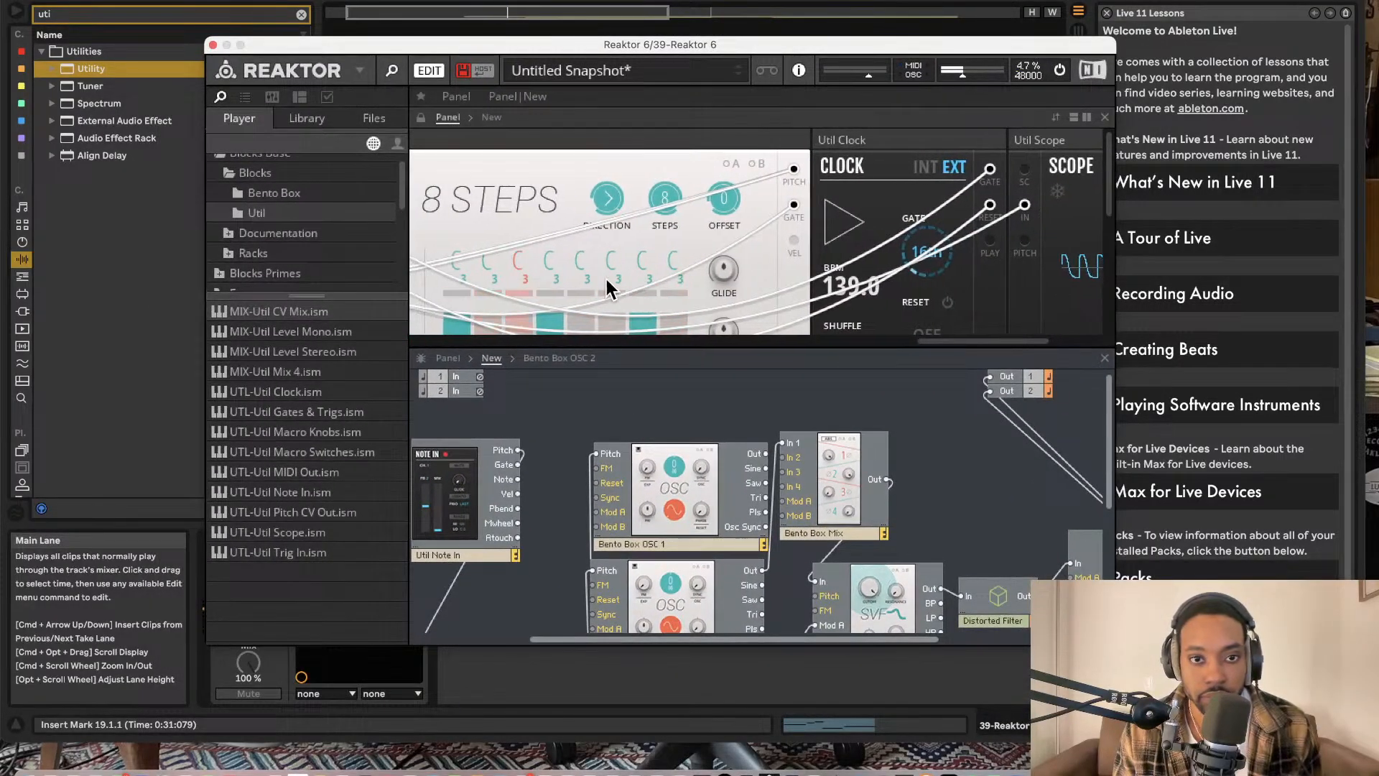
left_click_drag(1044, 45, 861, 421)
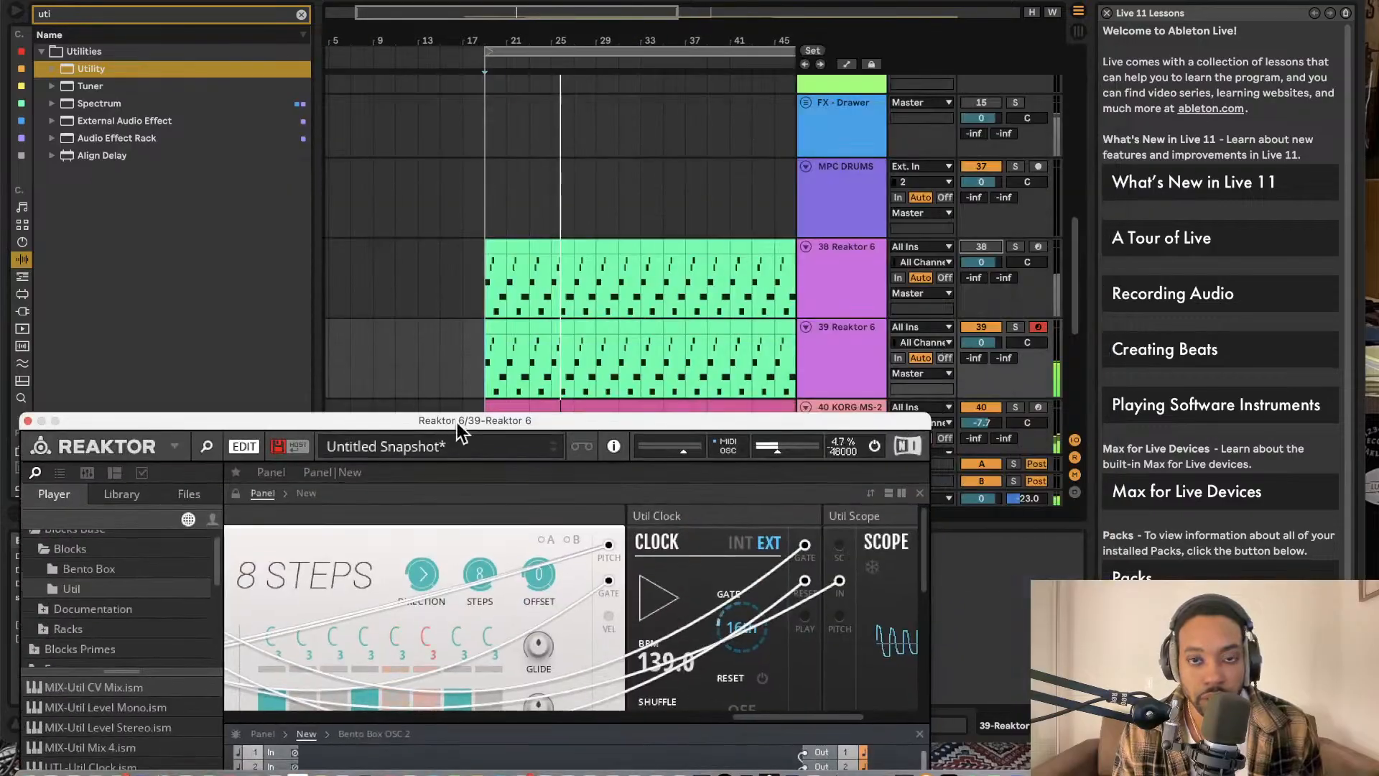
left_click_drag(706, 421, 834, 105)
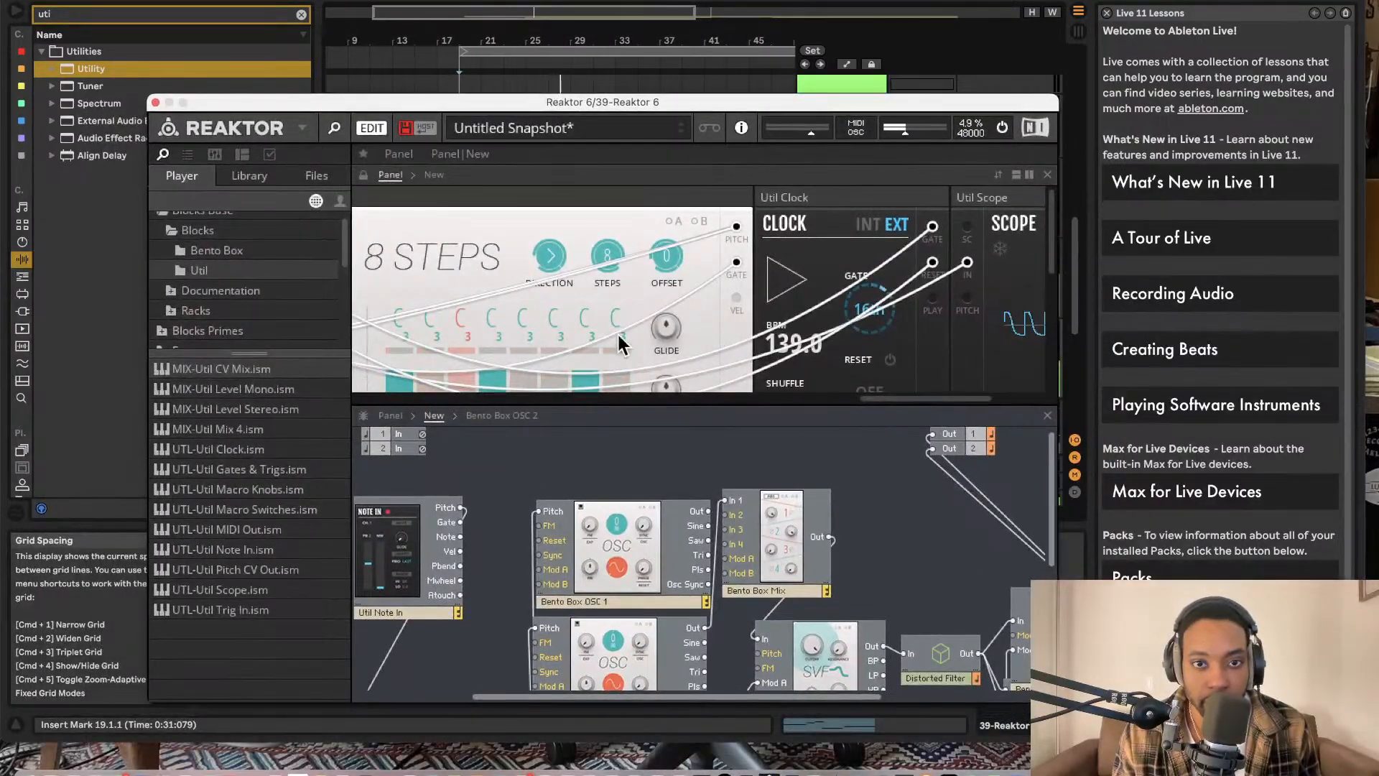
left_click_drag(491, 319, 502, 349)
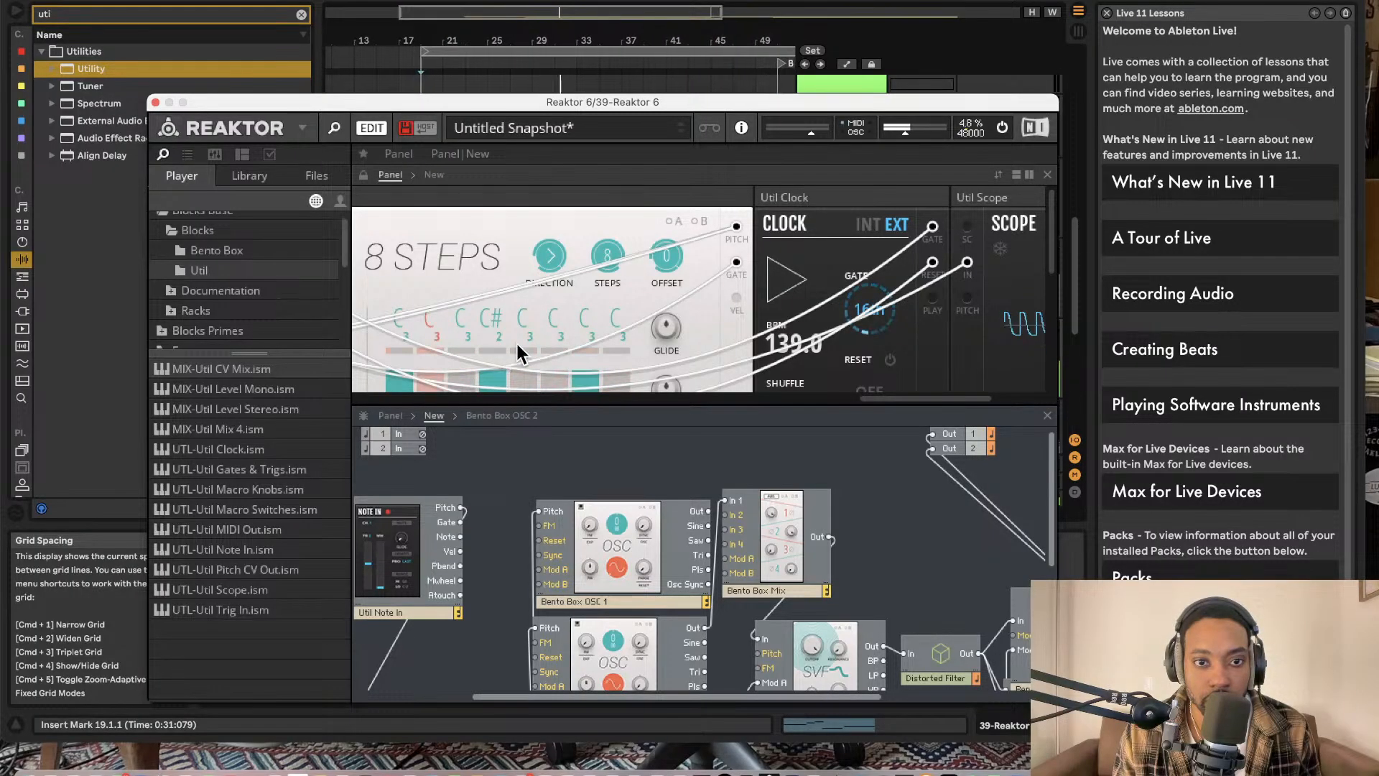
scroll(618, 319, "down", 3)
left_click_drag(601, 103, 613, 68)
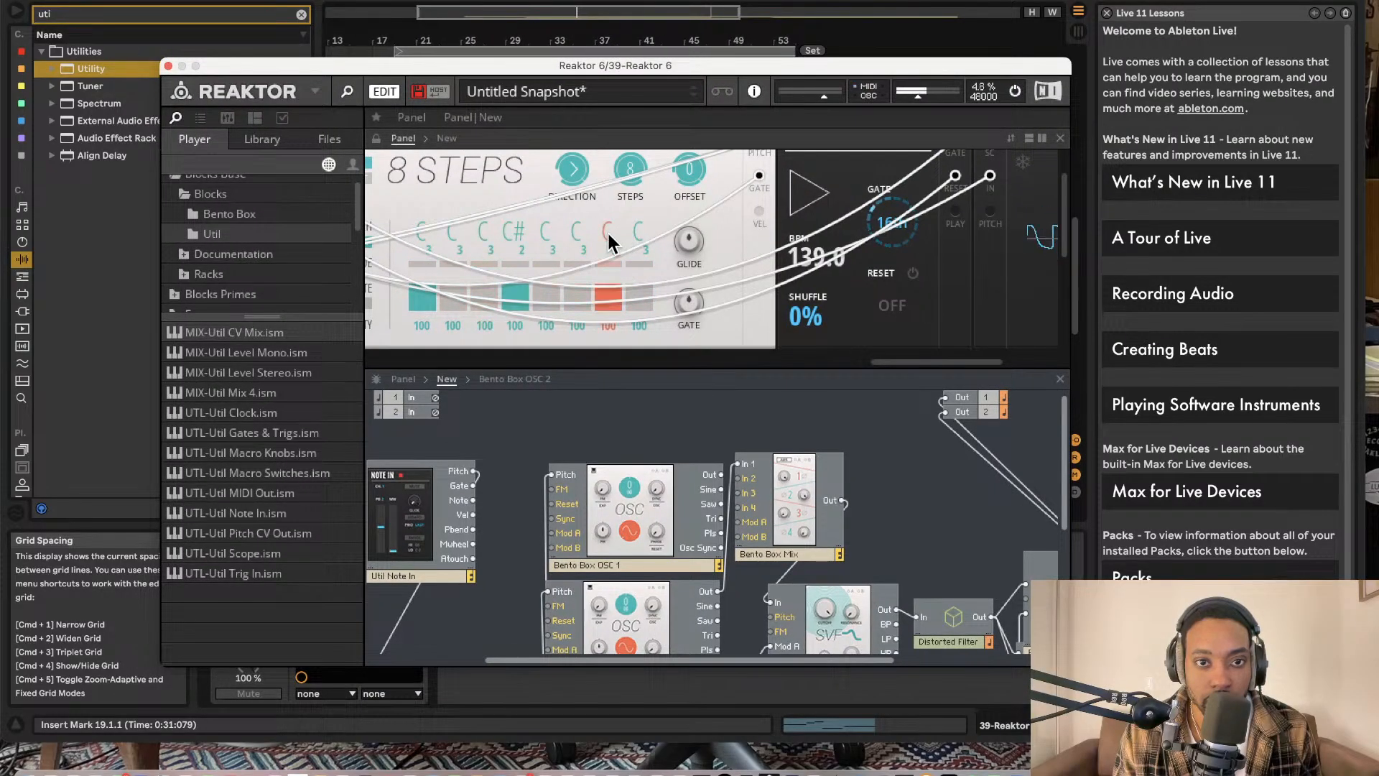
Step: Solo track 39 Reaktor 6 and open its first MIDI clip in an enlarged note editor
left_click_drag(650, 72, 560, 554)
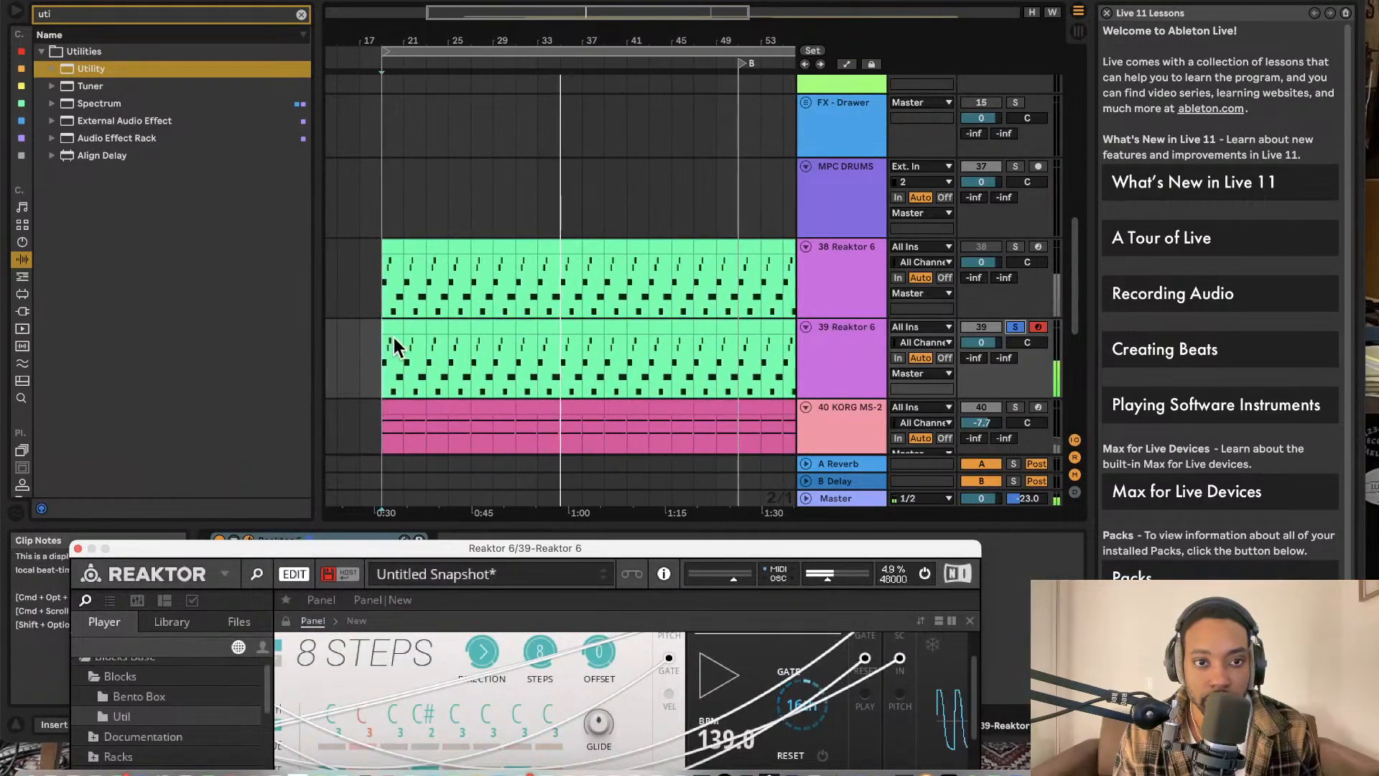
left_click(368, 338)
left_click_drag(368, 338, 667, 335)
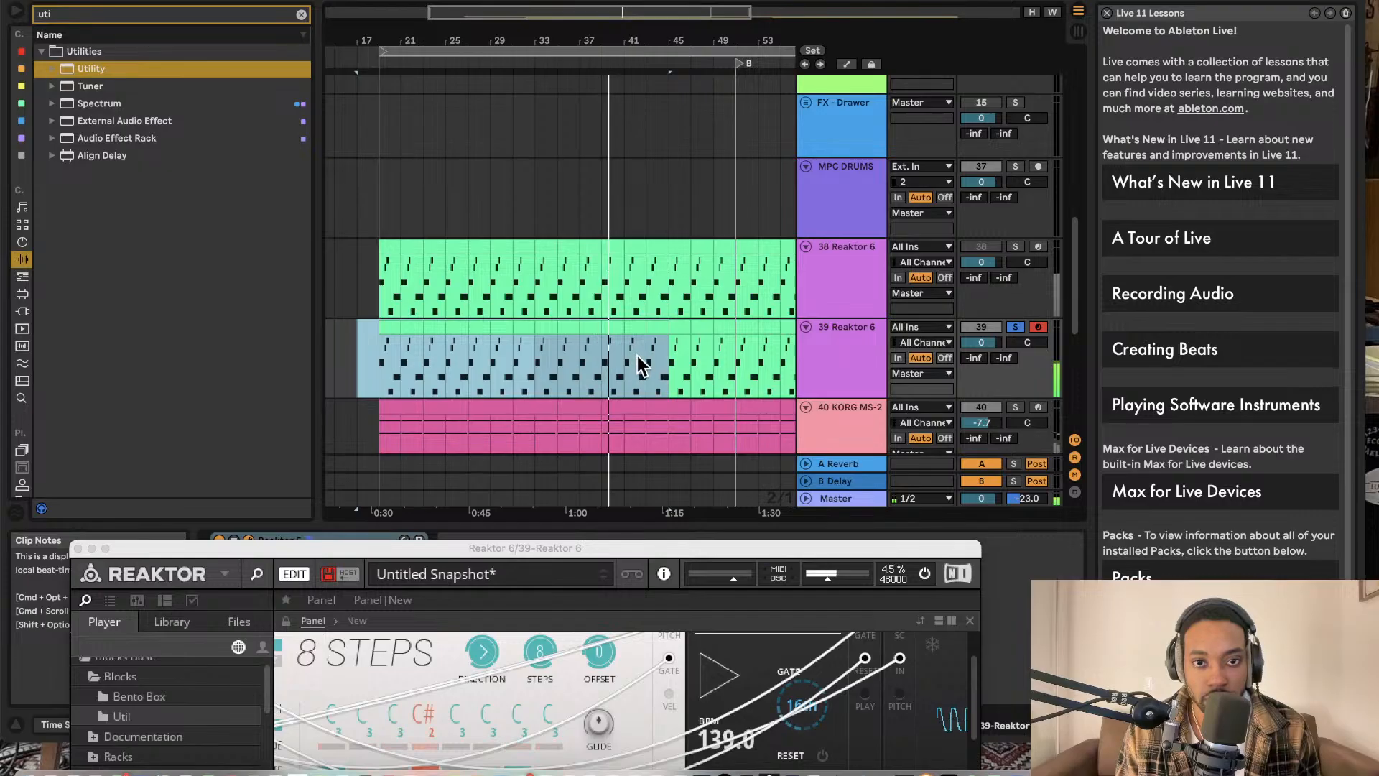
left_click(389, 337)
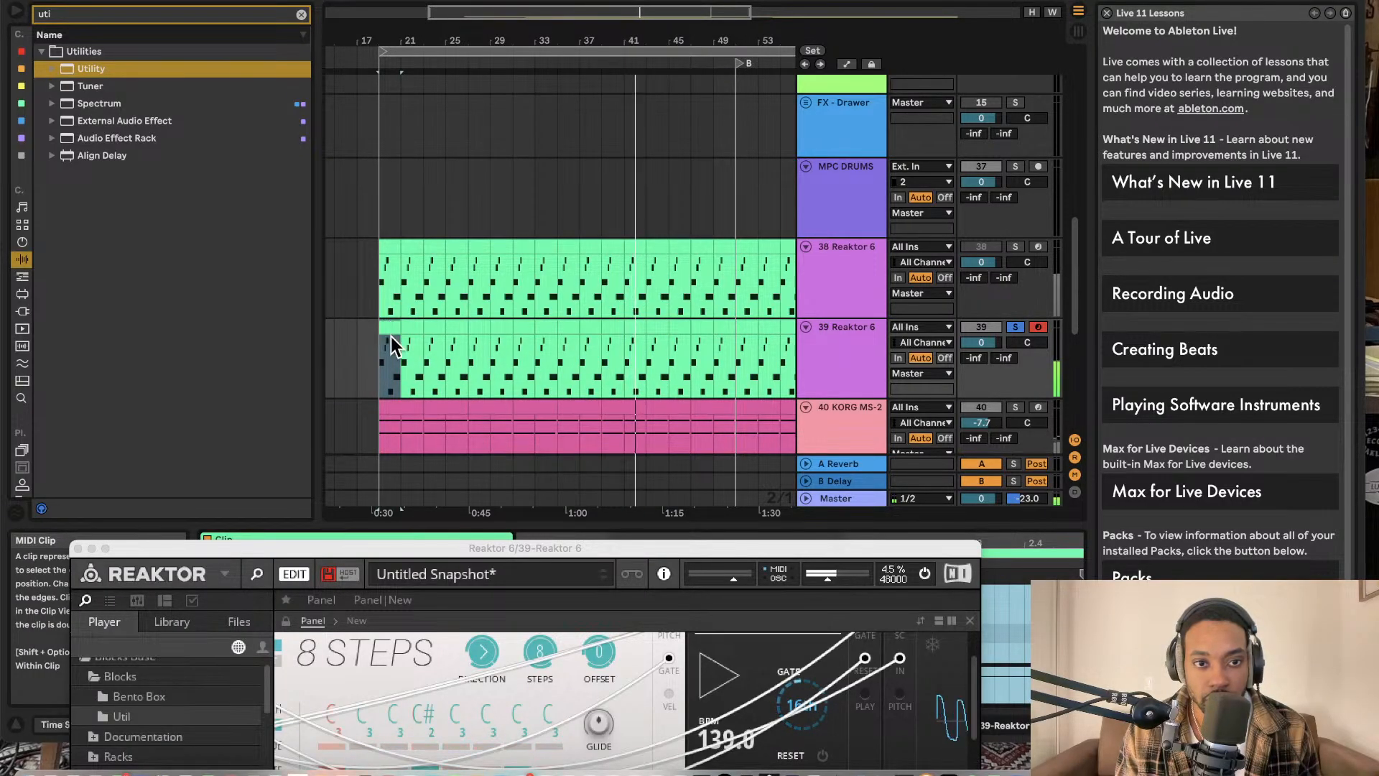
scroll(391, 331, "left", 5)
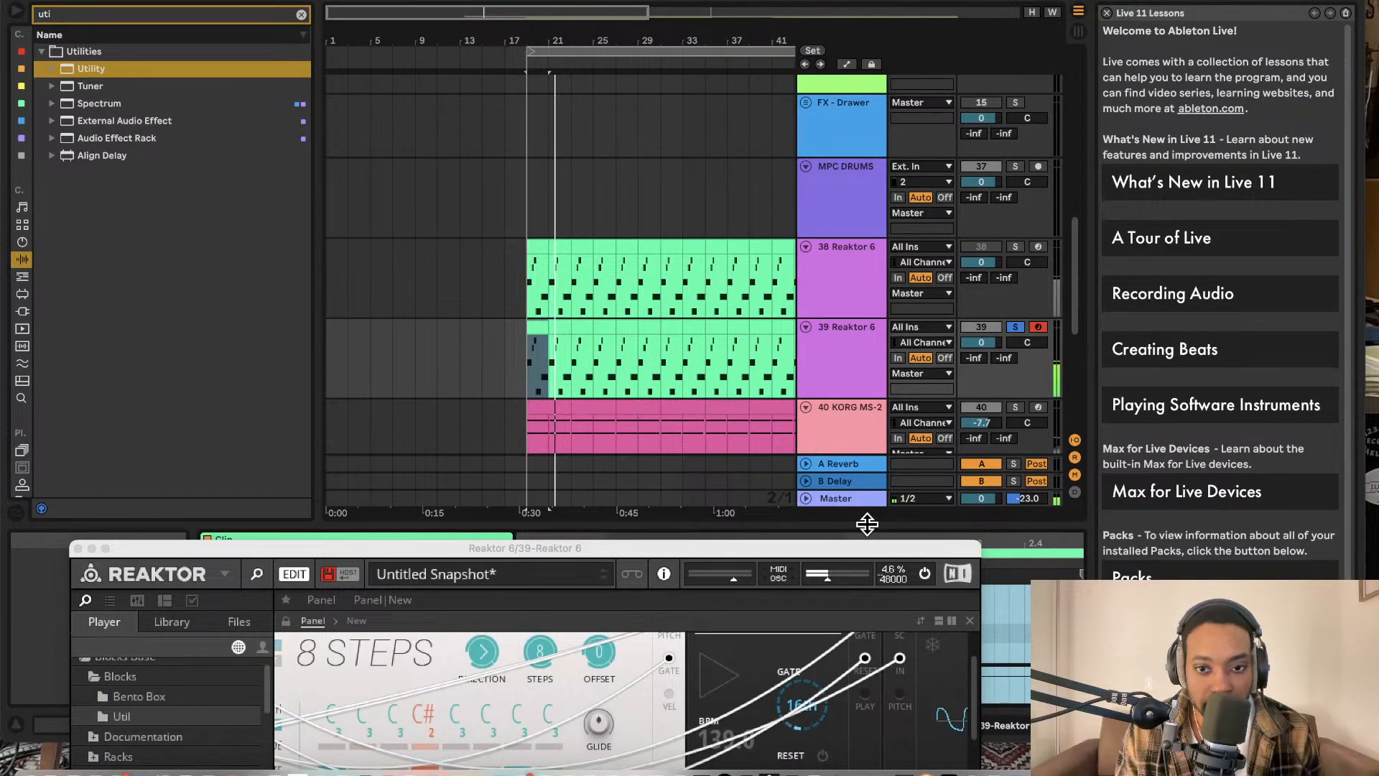
left_click_drag(866, 518, 888, 83)
scroll(618, 242, "up", 2)
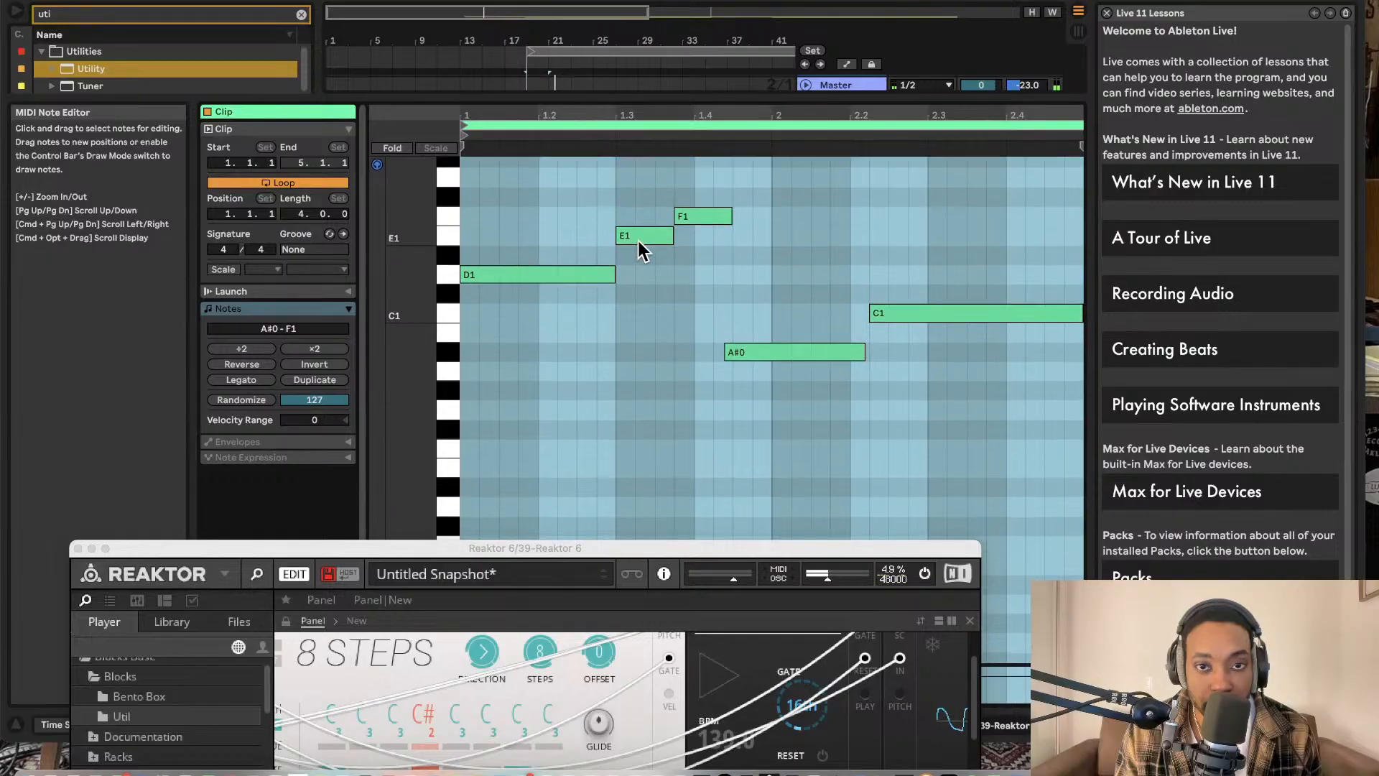
scroll(639, 252, "up", 6)
scroll(610, 257, "down", 2)
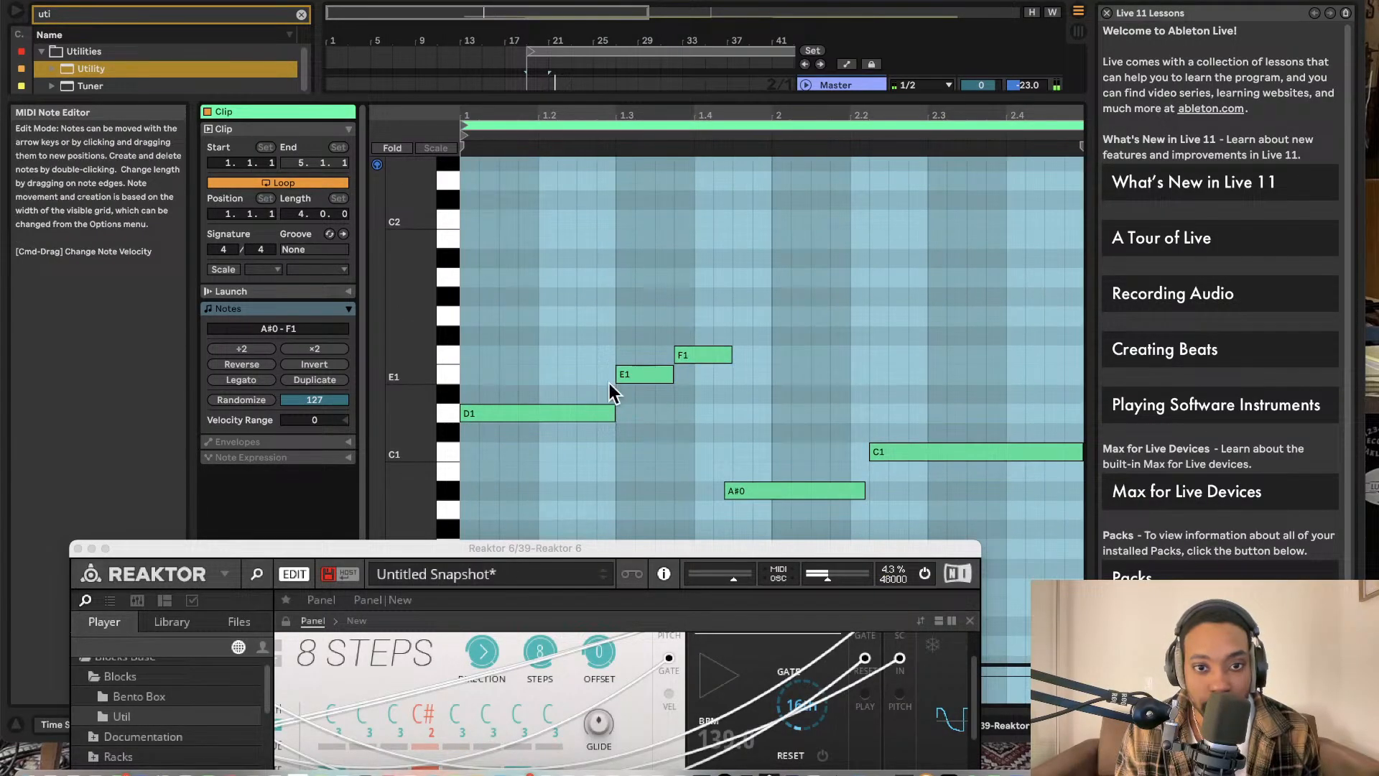
Step: Deactivate the D1, A#0 and C1 notes in the clip
left_click(557, 412)
left_click_drag(542, 357, 822, 503)
key("0")
key("minus")
key("0")
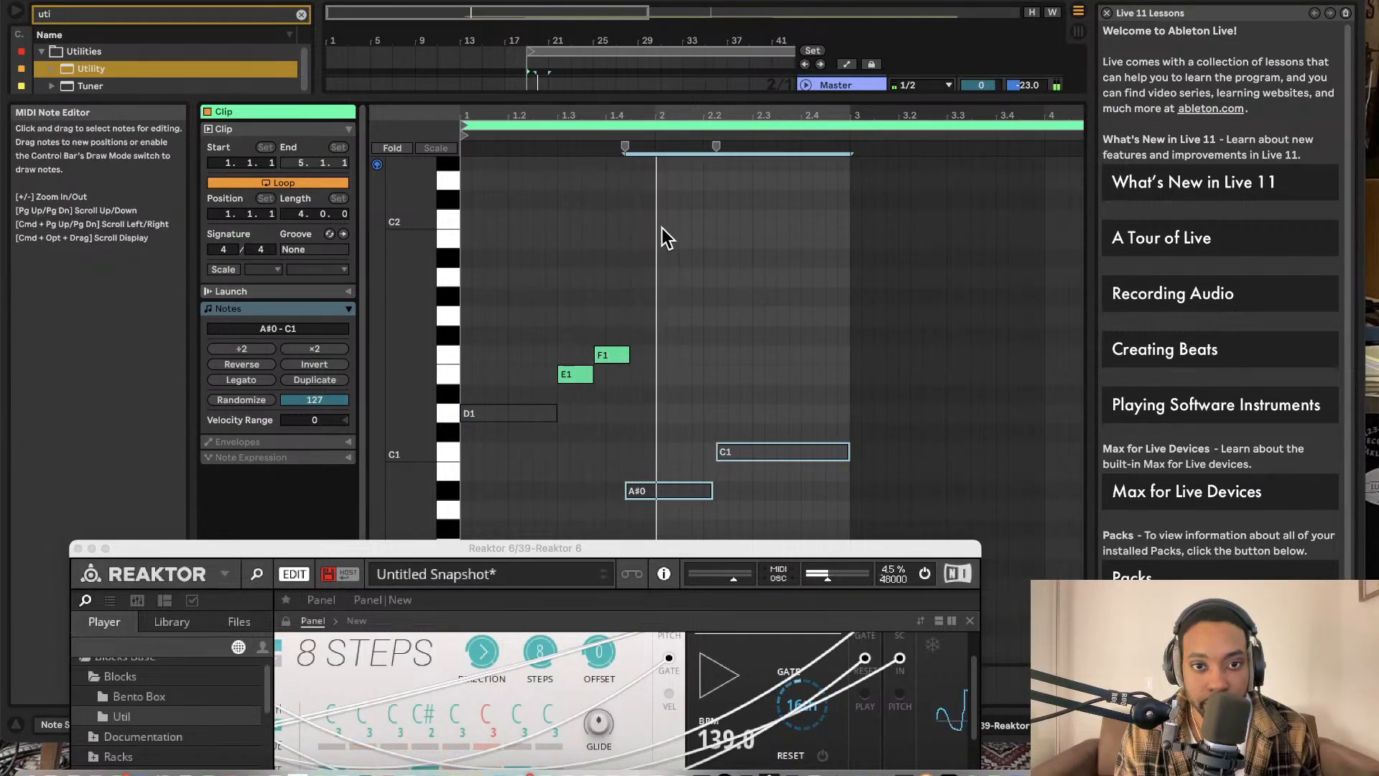
Step: Reactivate the A#0 and C1 notes and shrink the note editor to bring the arrangement tracks back into view
left_click_drag(620, 99, 767, 169)
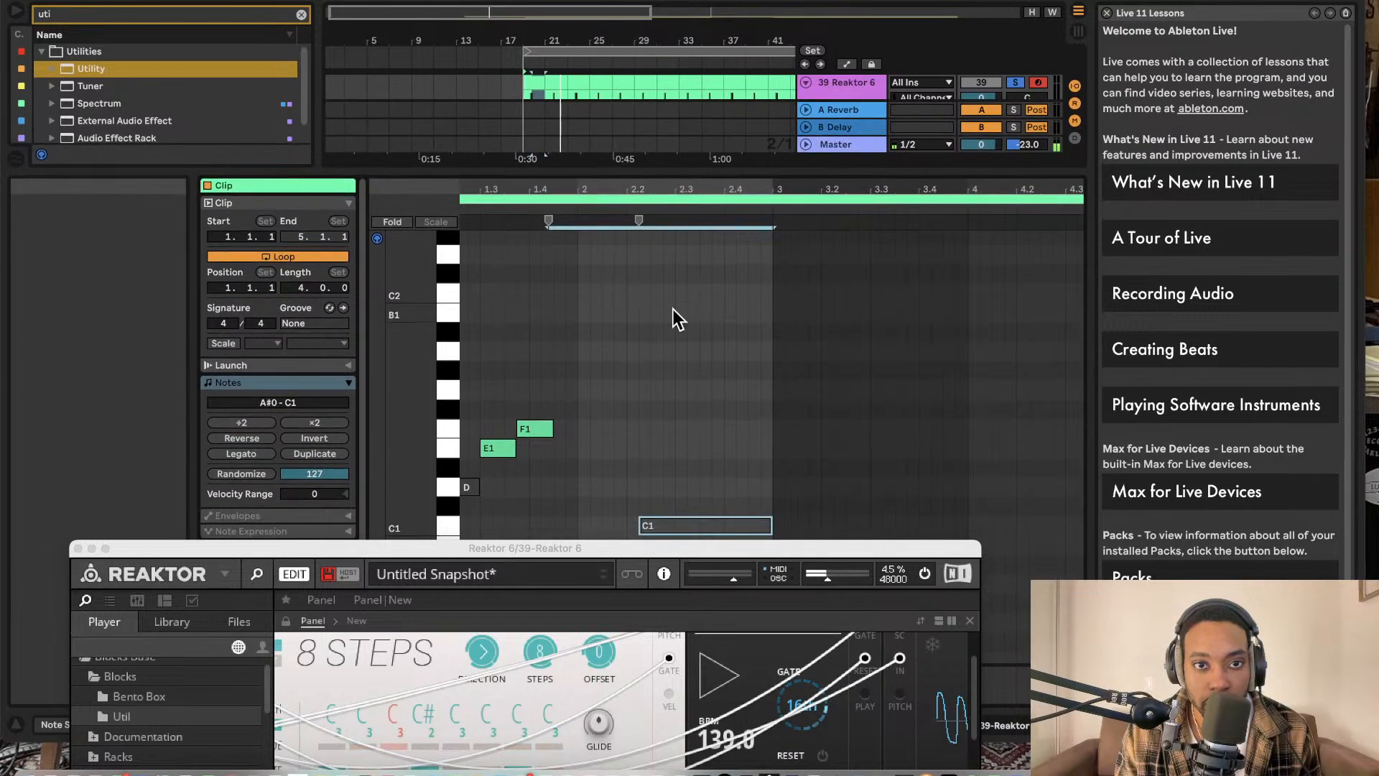
scroll(661, 316, "down", 4)
key("0")
key("space")
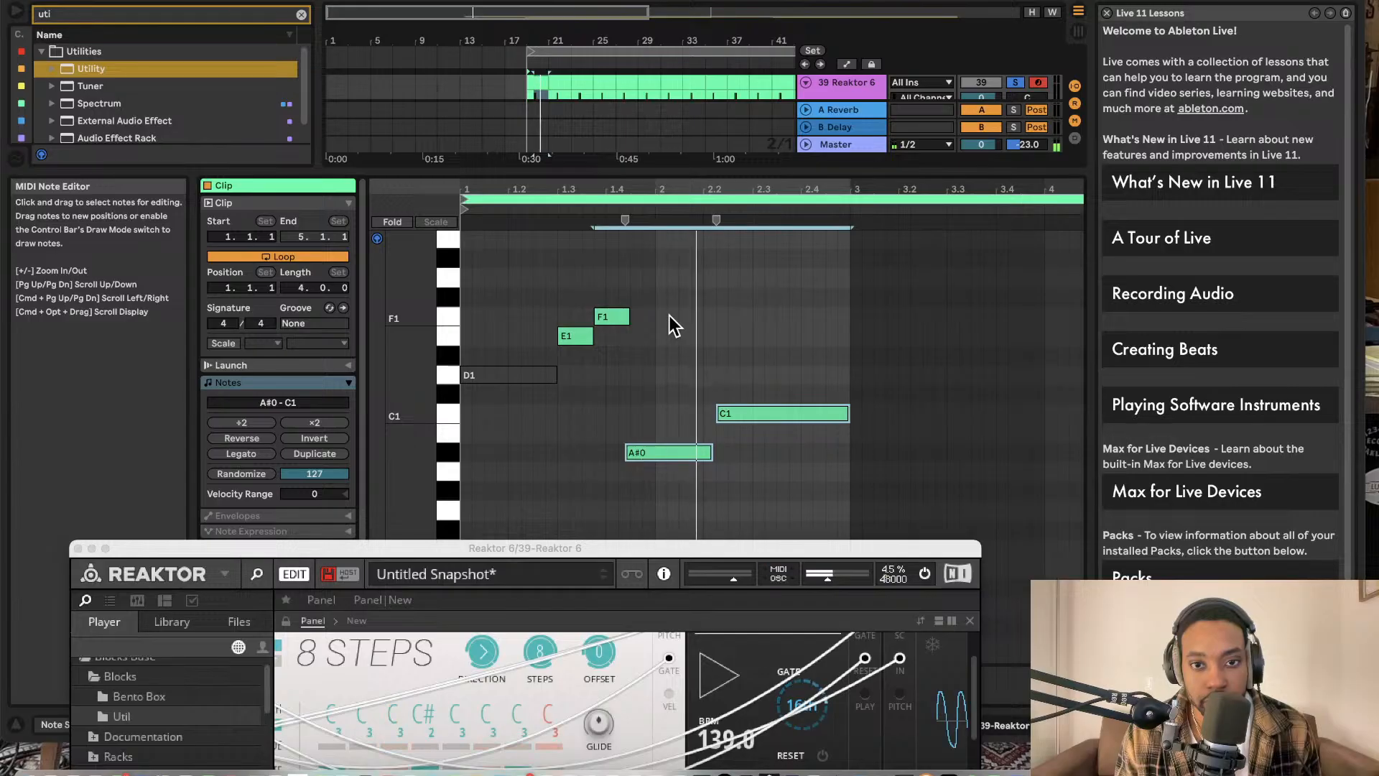
left_click_drag(623, 185, 621, 530)
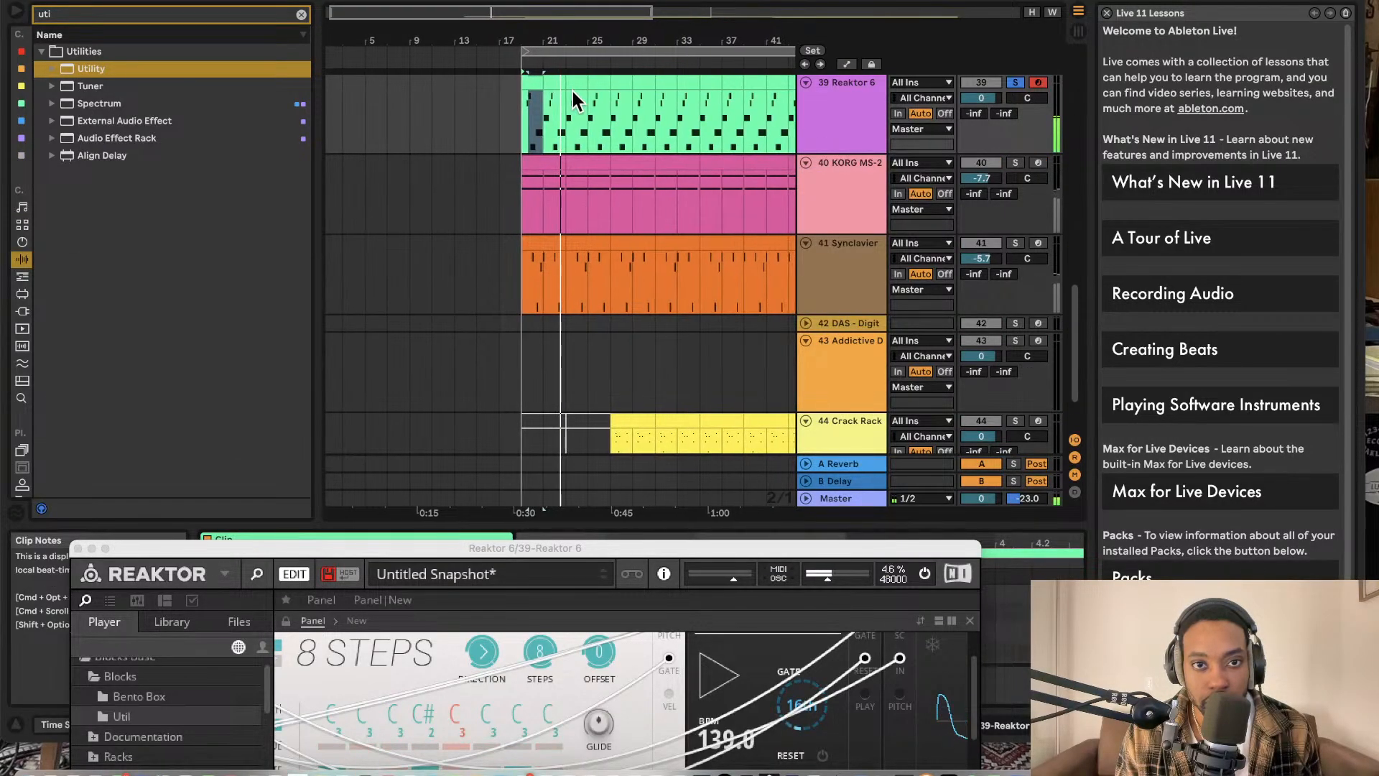
Step: Duplicate the edited first clip of track 39 over the next two clips and restart playback from 19.1.1
key("space")
left_click(537, 83)
left_click(550, 82)
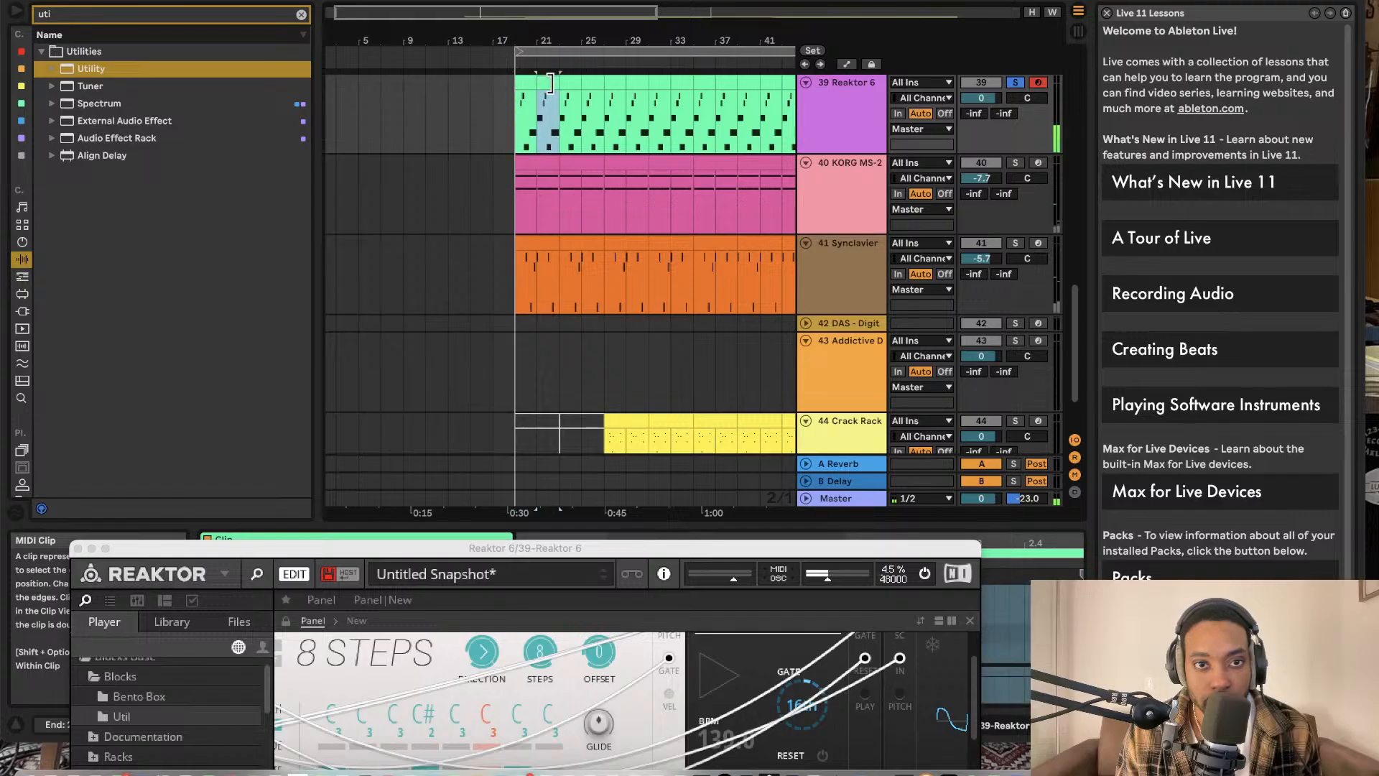
left_click(564, 90)
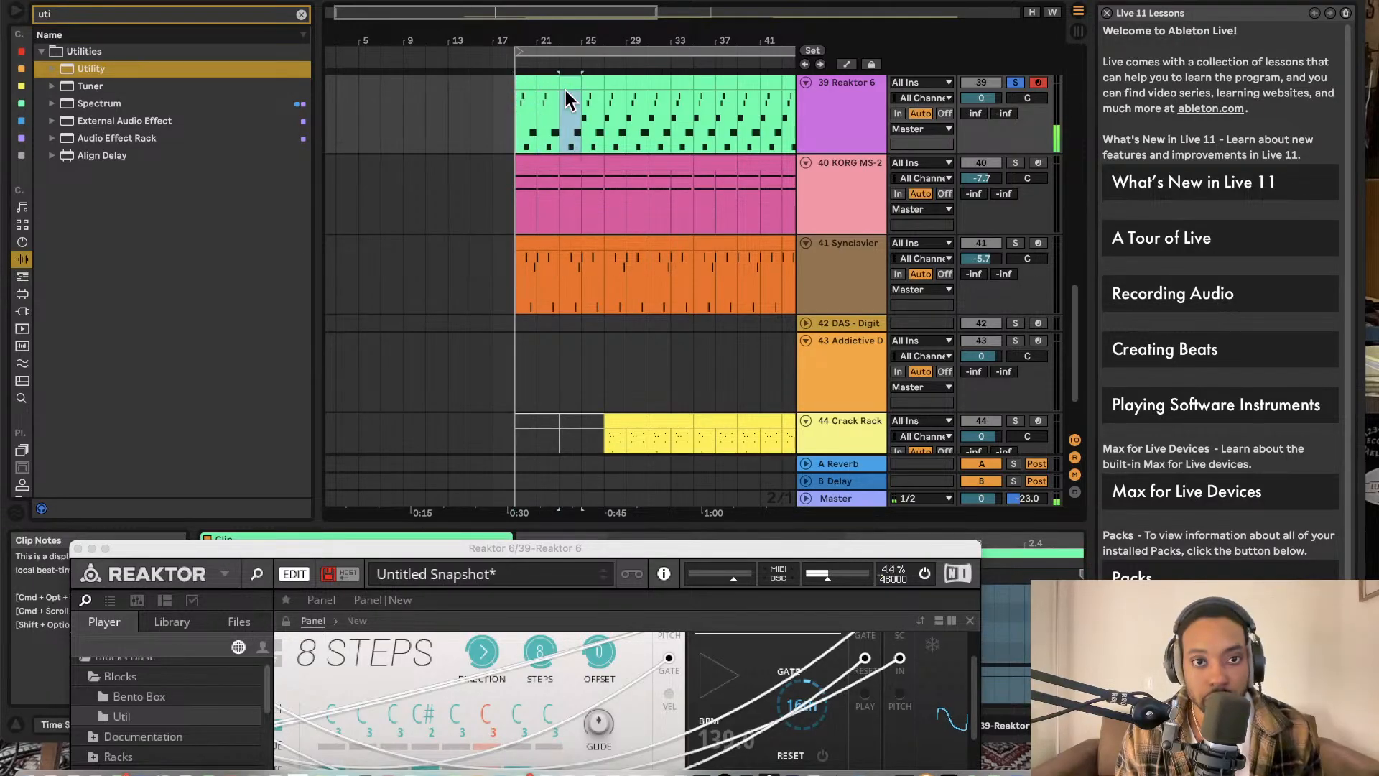
left_click(508, 119)
key("space")
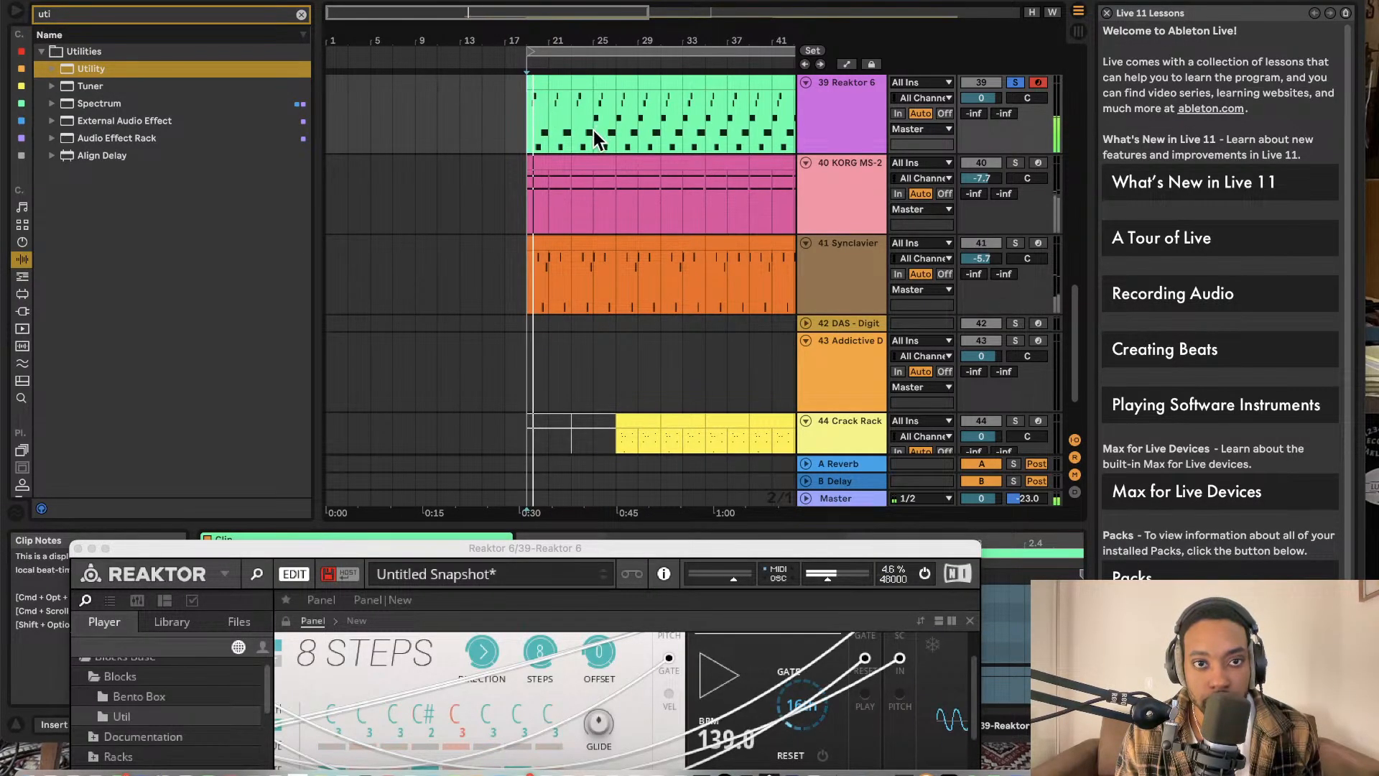
Step: Compare the running 8 Steps sequencer with the clips on track 39, restarting playback from the first clip
scroll(618, 243, "up", 3)
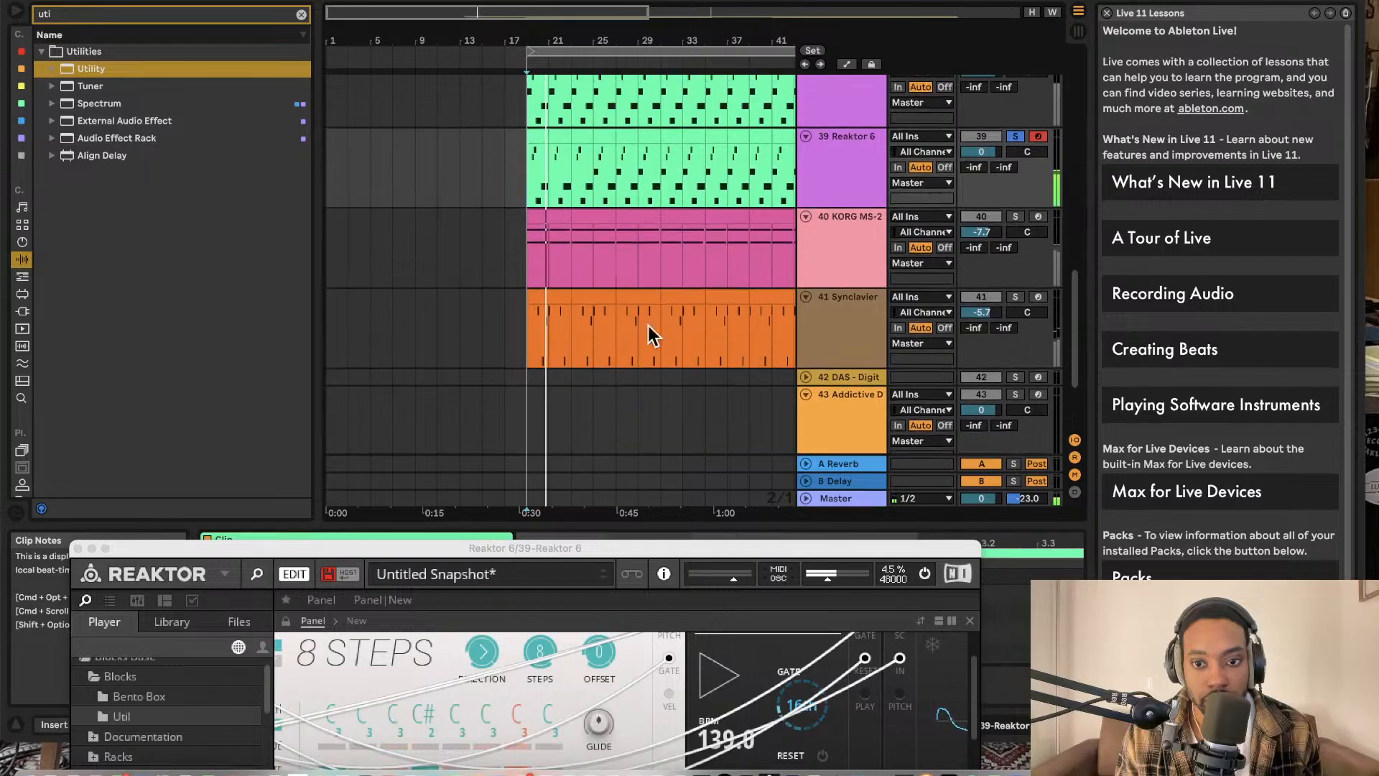
left_click_drag(753, 553, 821, 186)
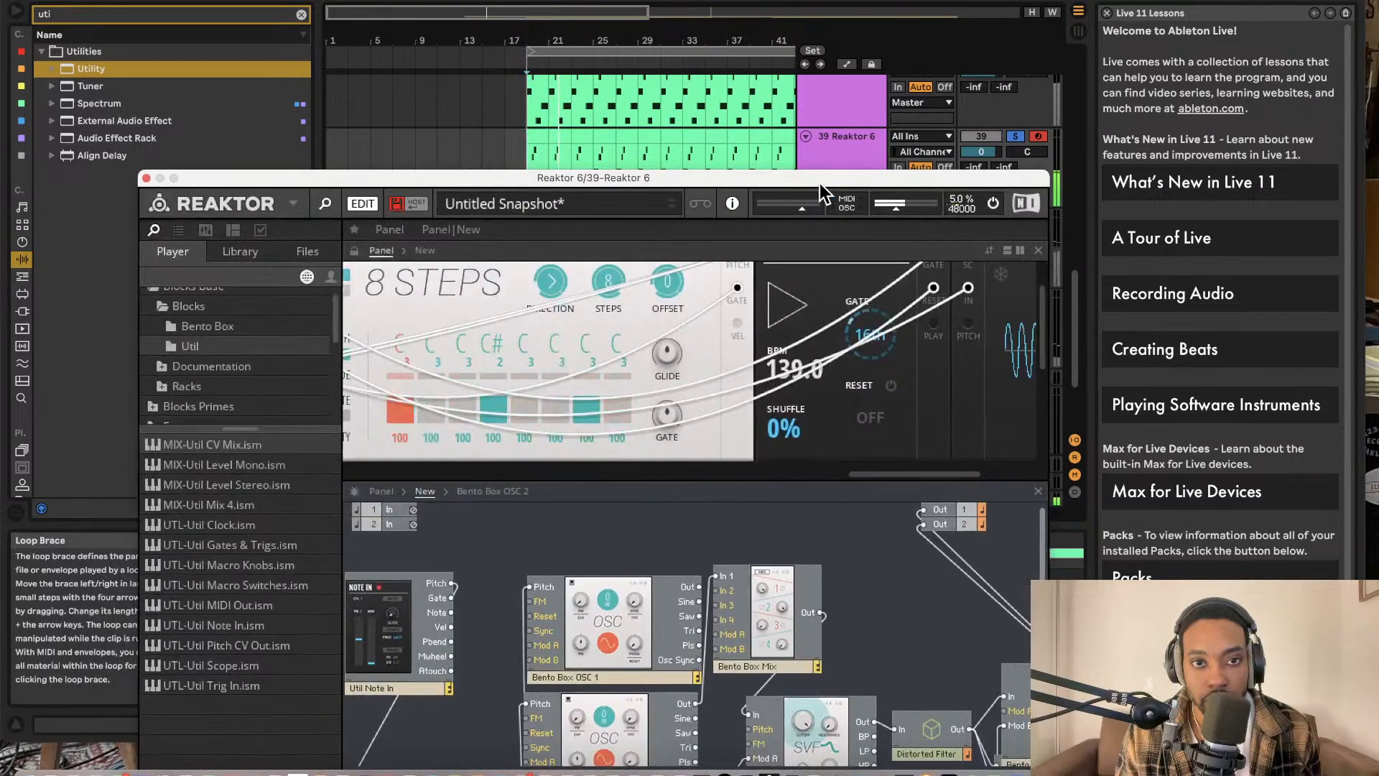
left_click_drag(631, 176, 646, 285)
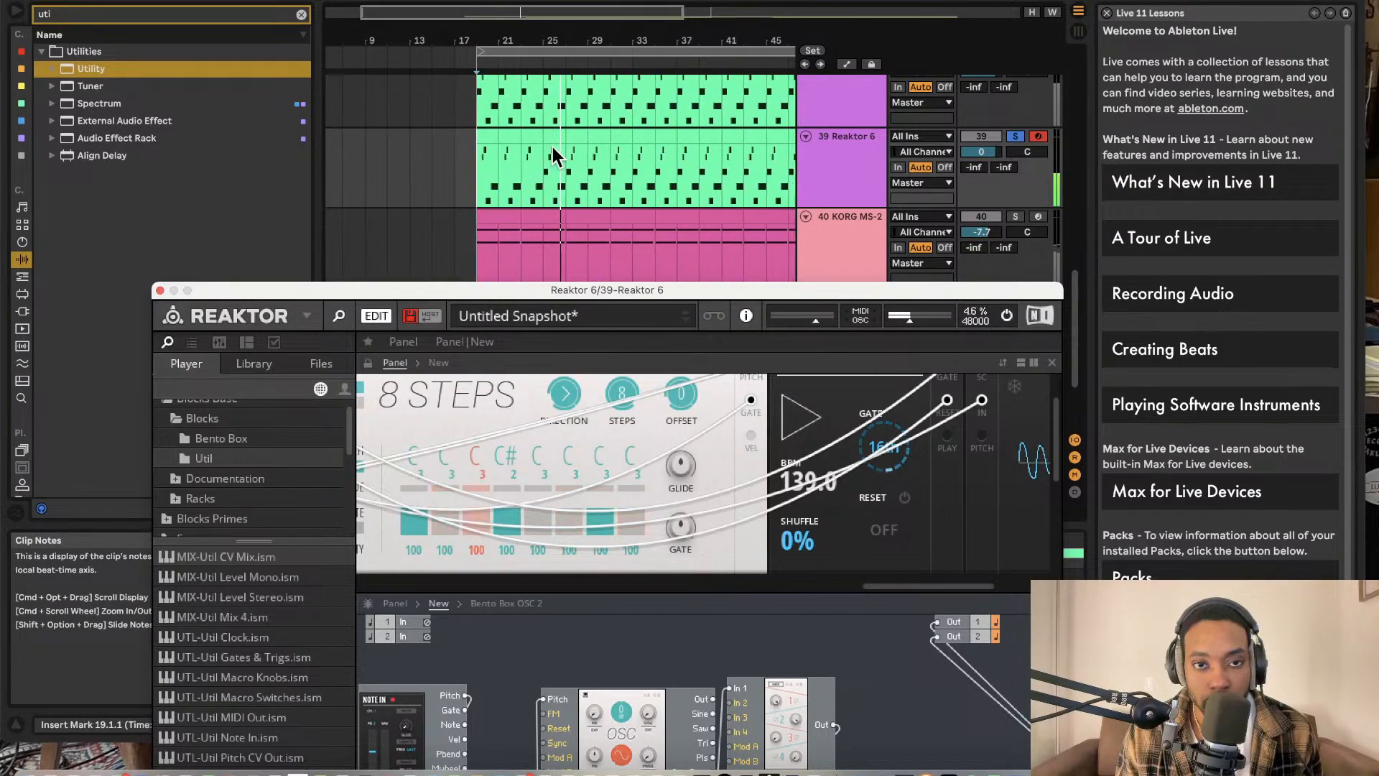
left_click(596, 147)
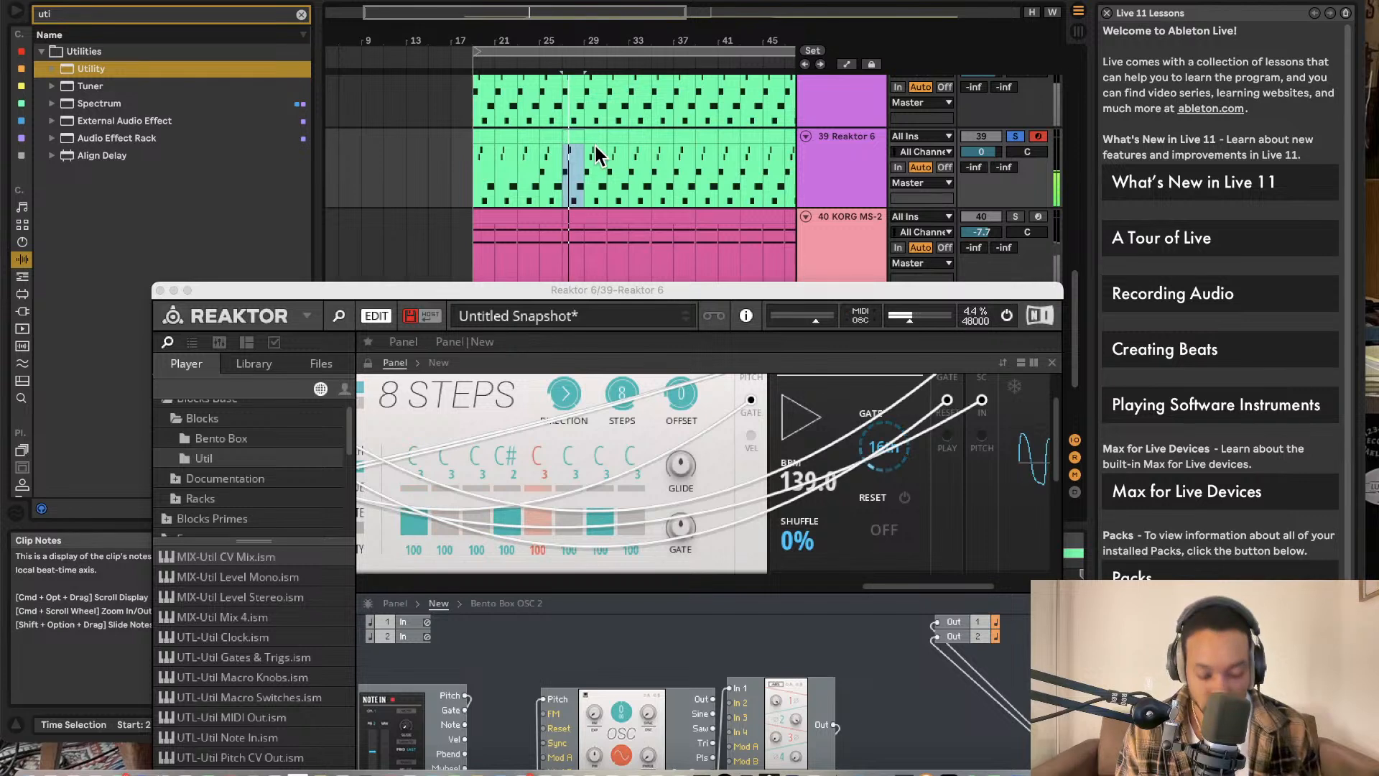
left_click(639, 192)
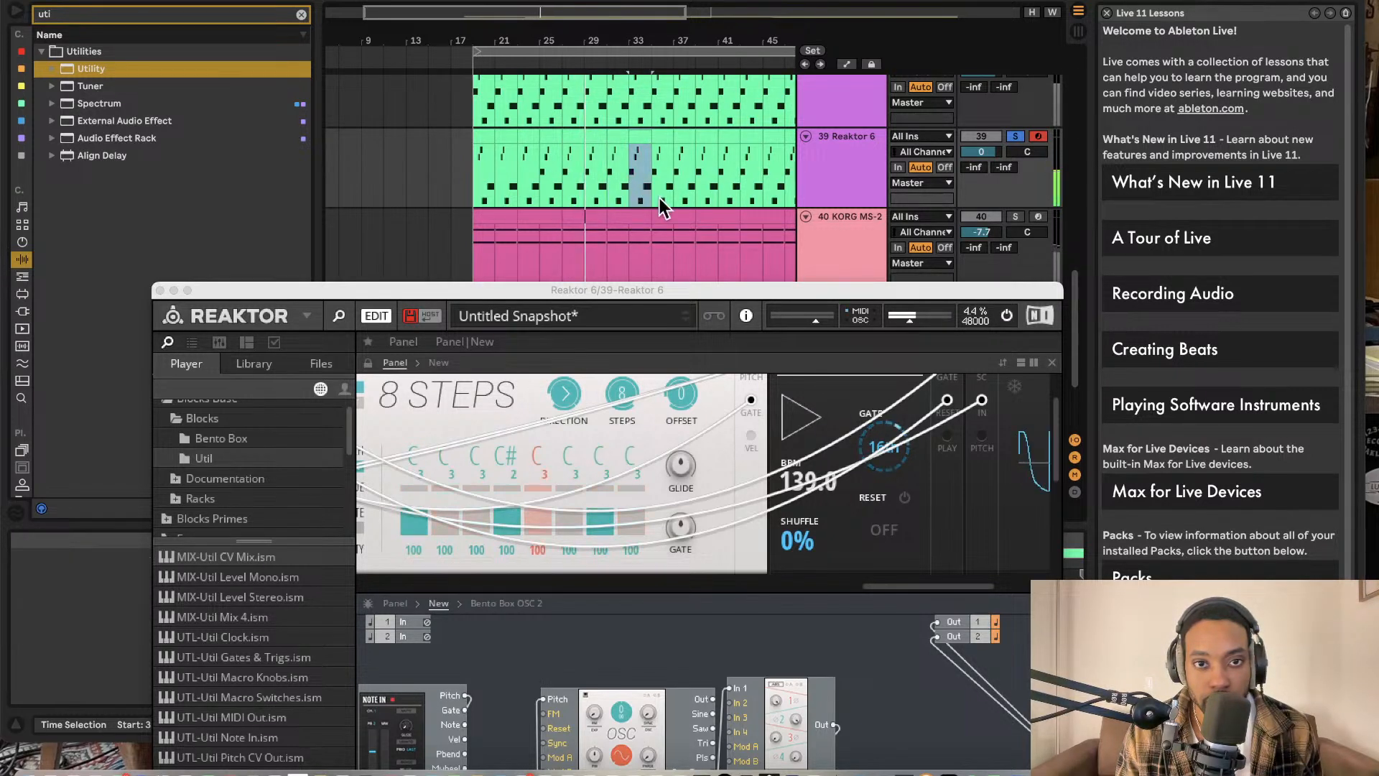
left_click(528, 152)
left_click(484, 150)
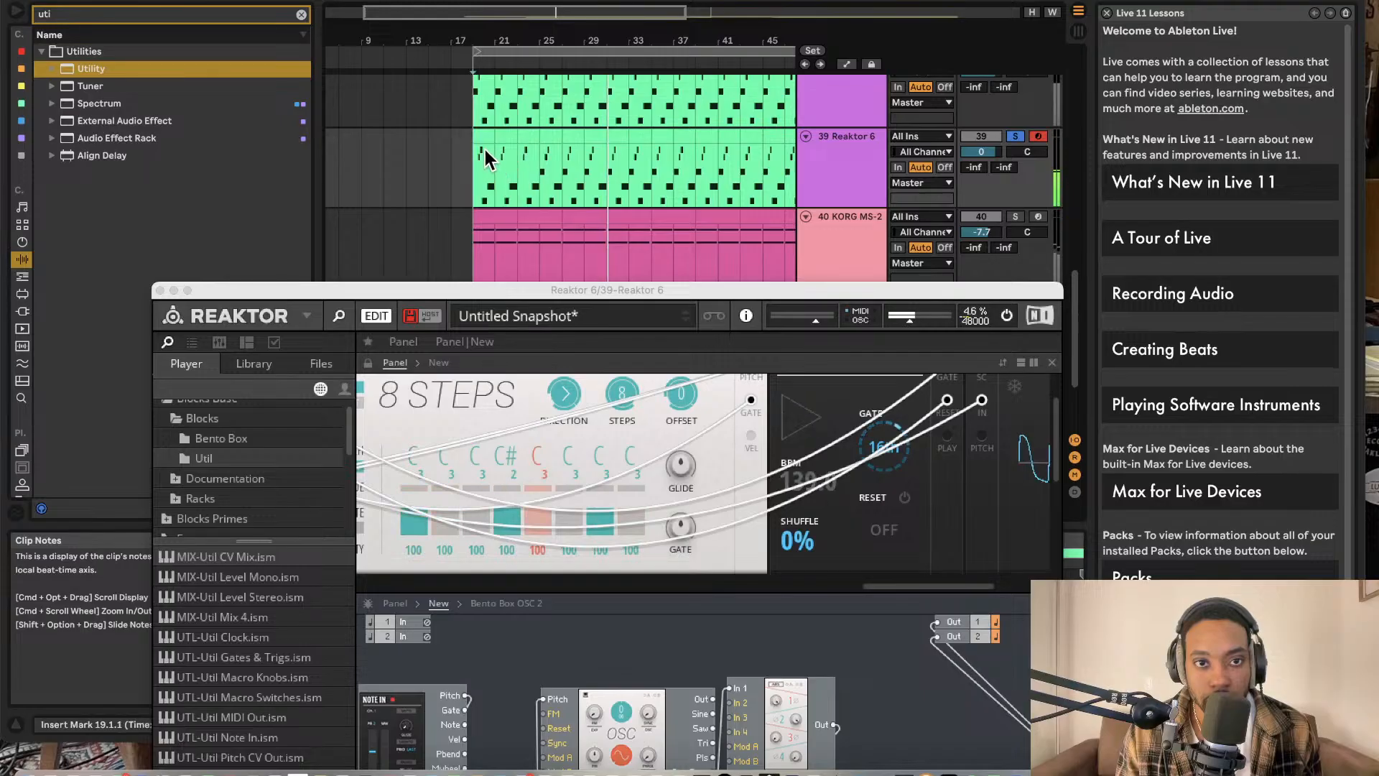
key("space")
key("space")
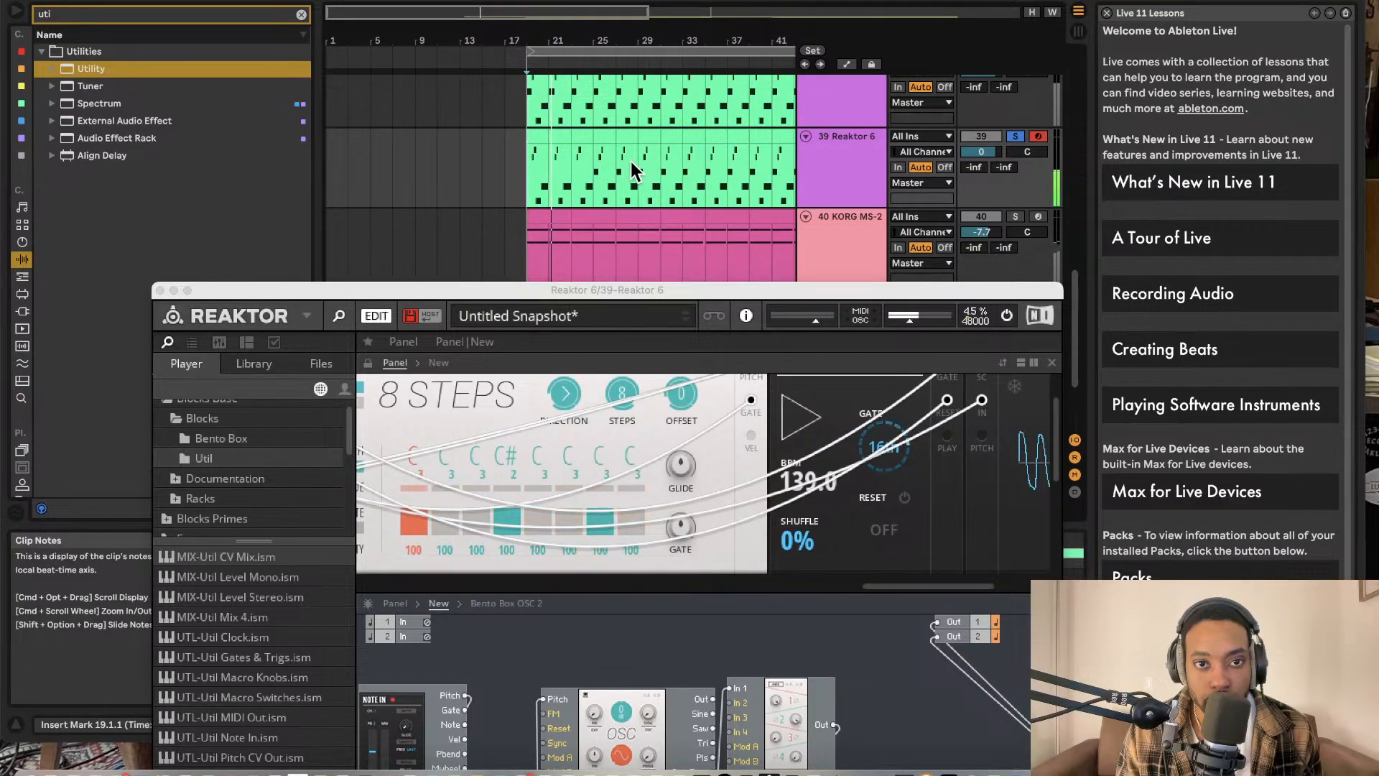
Step: Duplicate the edited two-bar clip repeatedly along track 39 to replace the remaining clips up to bar 81
left_click(555, 136)
left_click(569, 137)
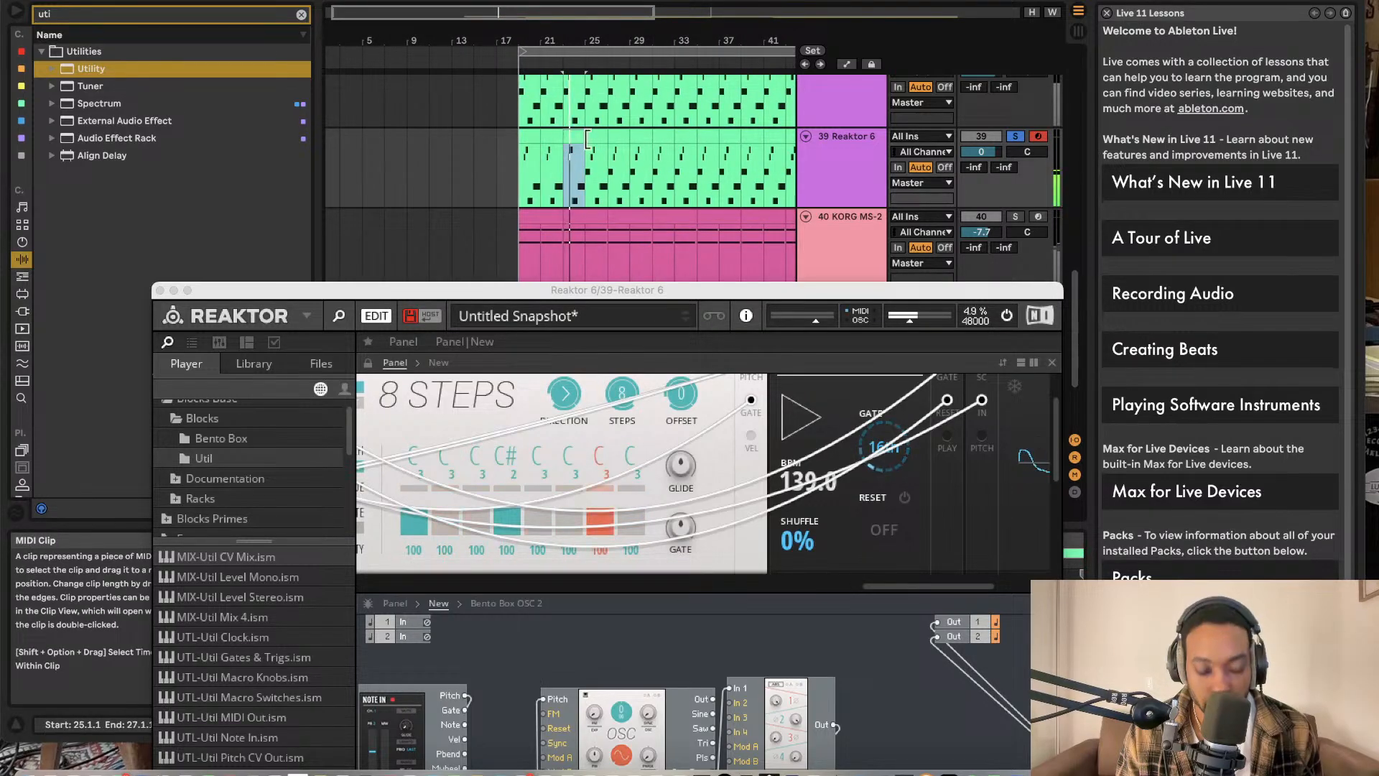
left_click(542, 138)
key("super+d")
key("super+d")
key("super+d")
key("super+d")
key("super+d")
key("super+d")
key("super+d")
key("super+d")
key("super+d")
key("super+d")
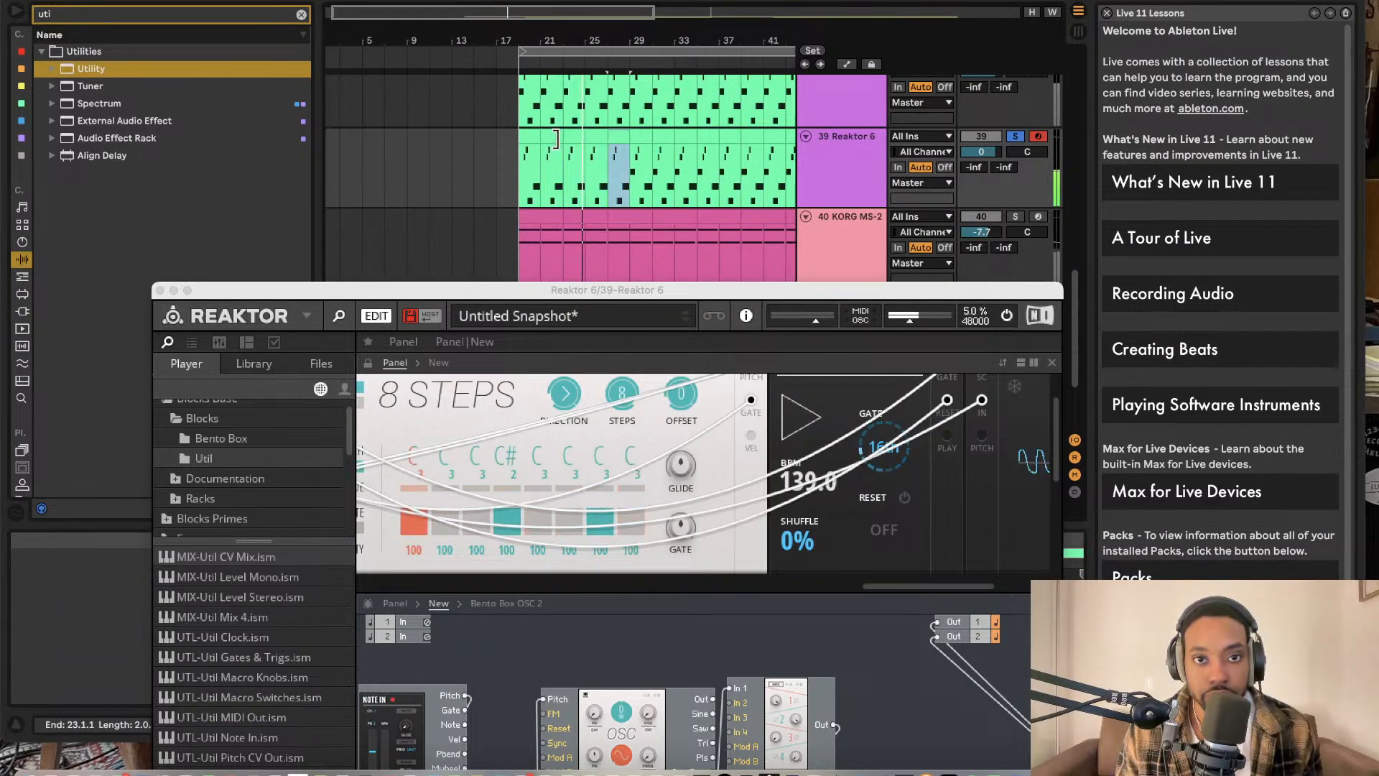
key("super+d")
key("super+d")
key("super+d")
key("super+d")
key("super+d")
key("super+d")
key("super+d")
key("super+d")
key("super+d")
key("super+d")
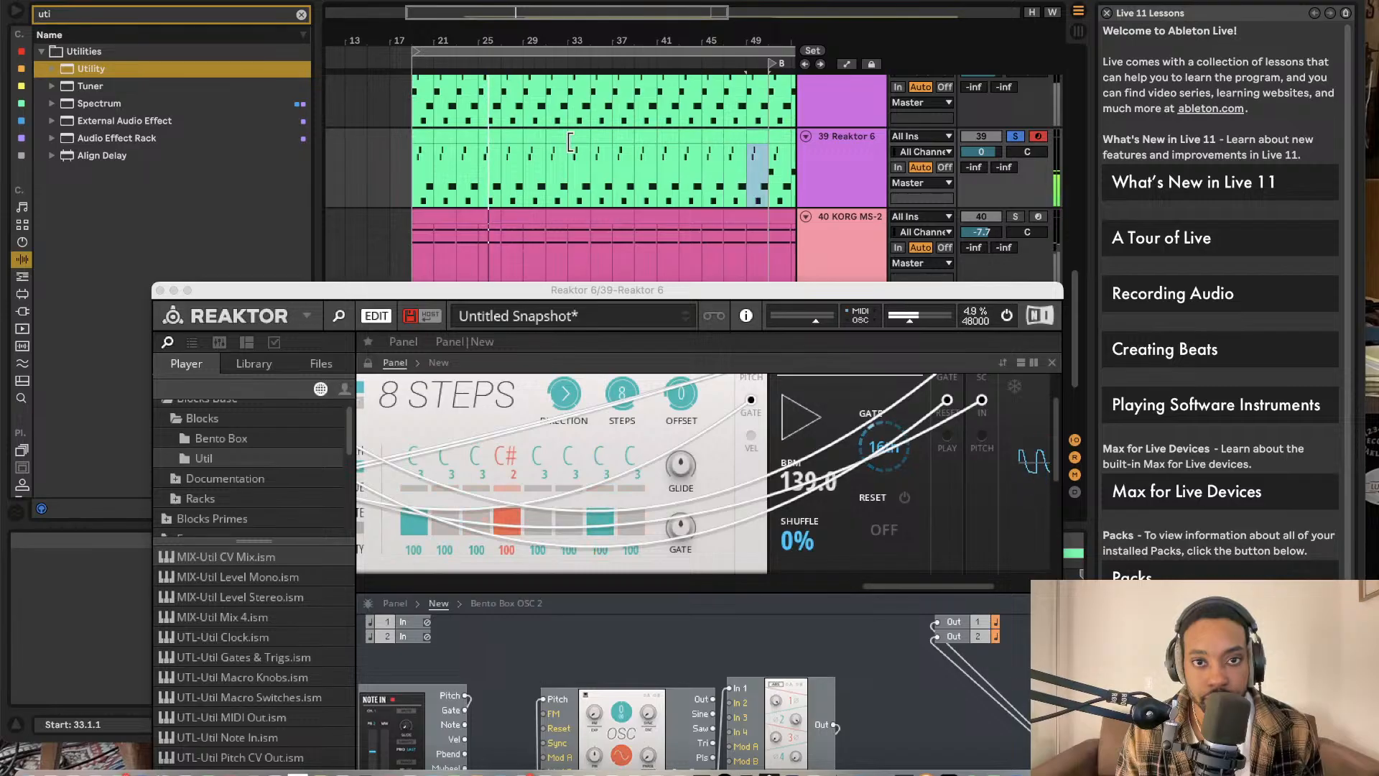
key("super+d")
key("super+d")
key("super+d")
key("super+d")
key("super+d")
key("super+d")
key("super+d")
key("super+d")
key("super+d")
key("super+d")
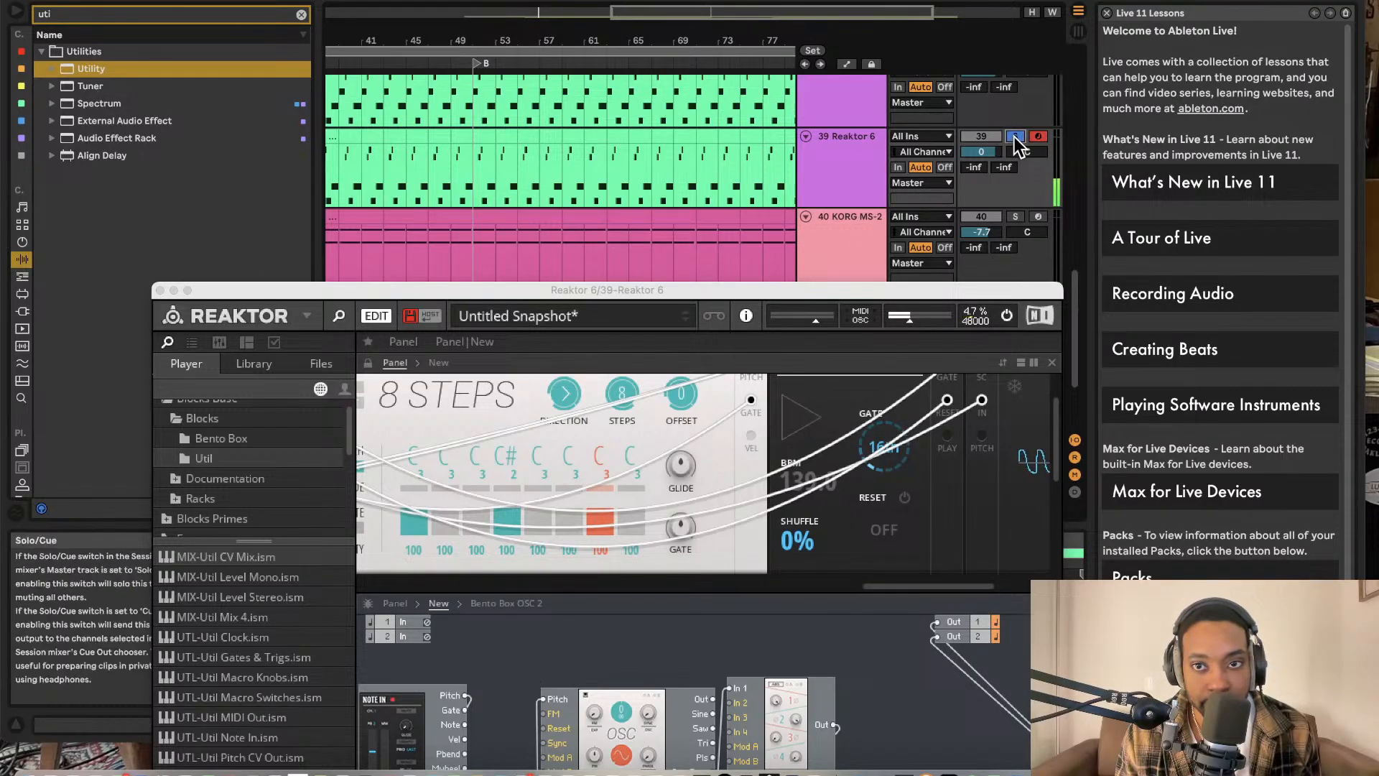
Step: Unsolo and mute track 39, with its whole row of clips brought into view above the Reaktor window
left_click(982, 138)
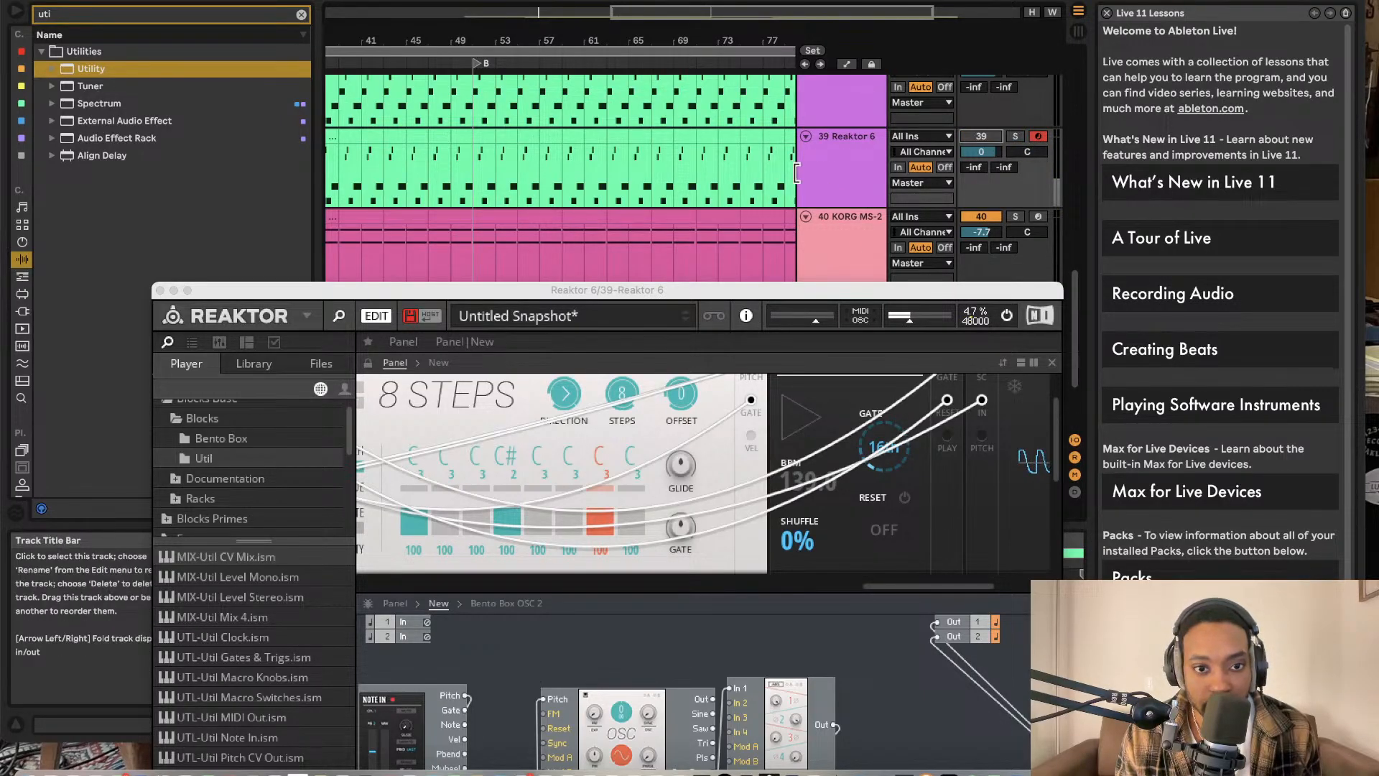
left_click_drag(493, 291, 489, 198)
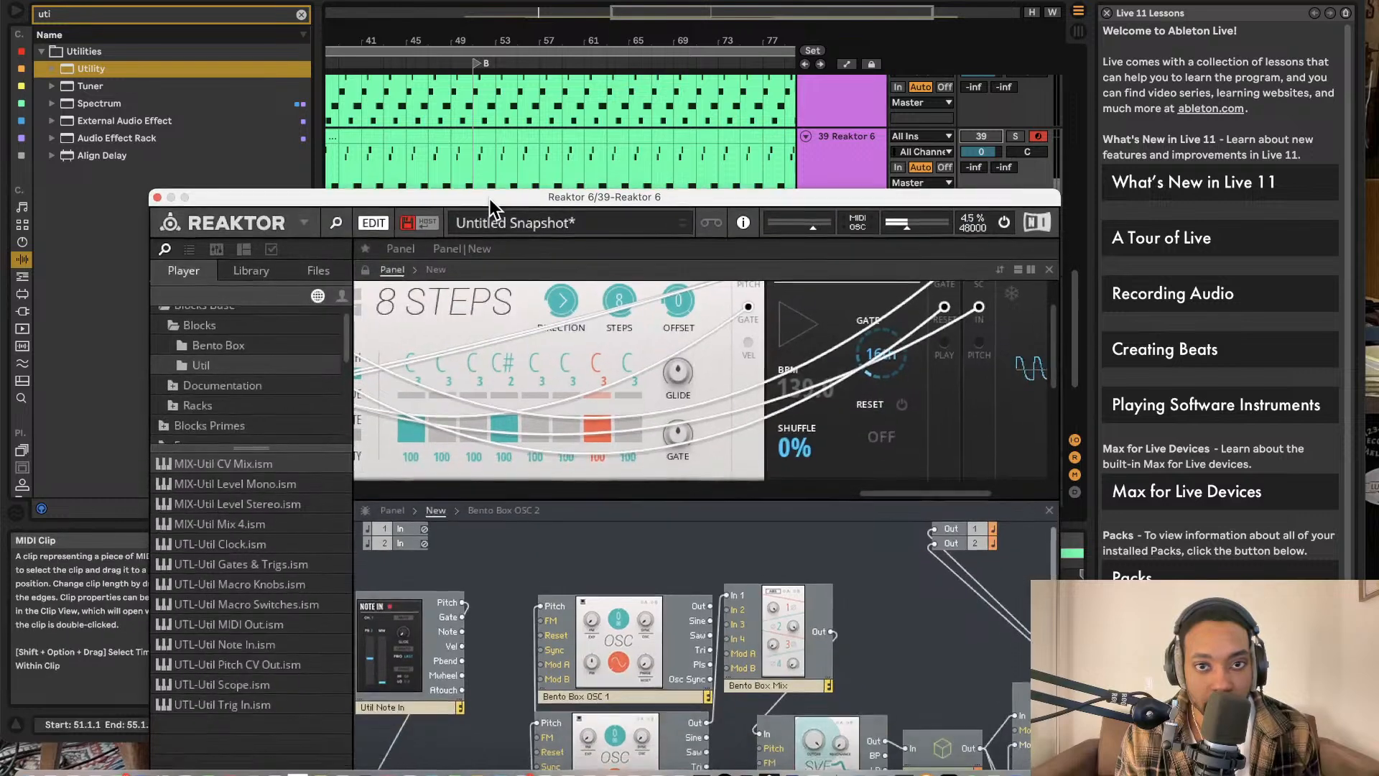
key("minus")
left_click_drag(605, 197, 605, 279)
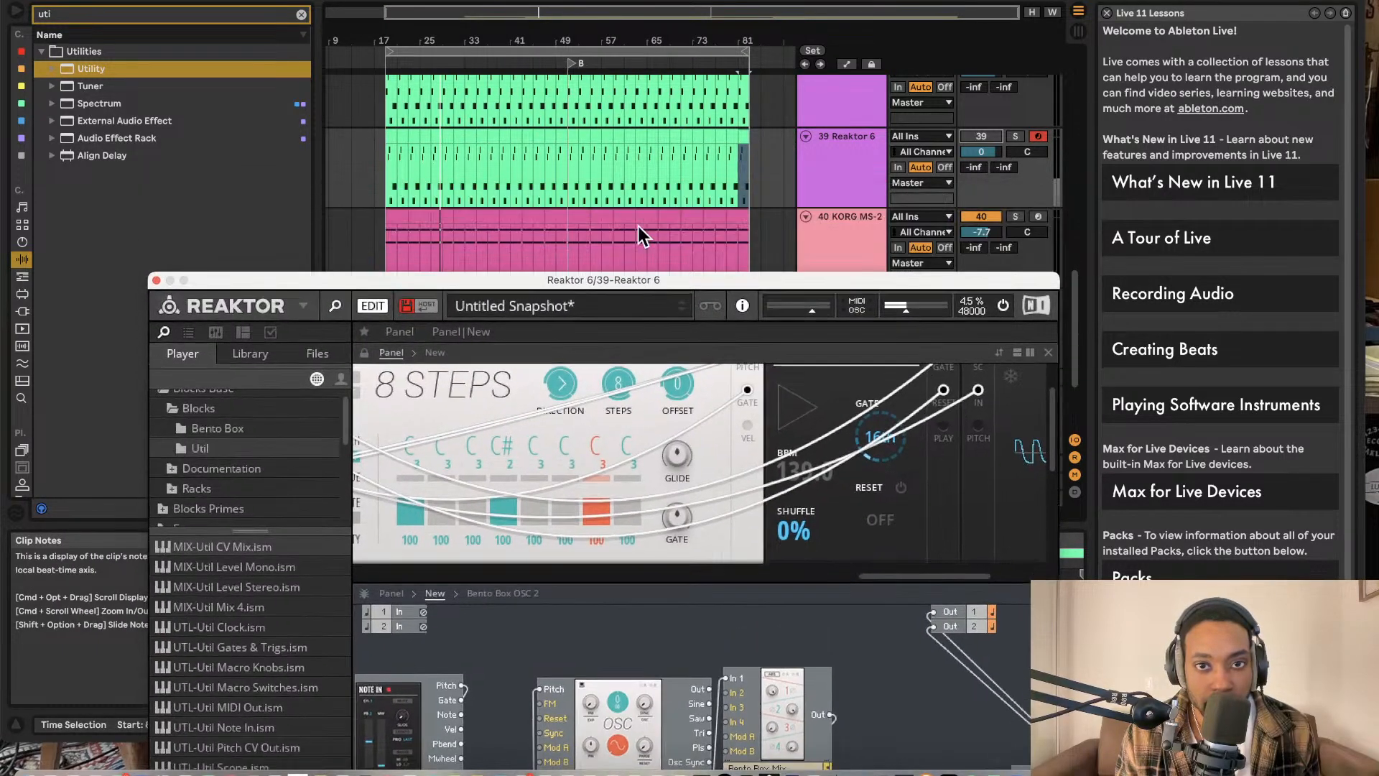
Step: Deactivate all the MIDI clips on track 39 Reaktor 6 up to bar 81
left_click_drag(759, 157, 352, 174)
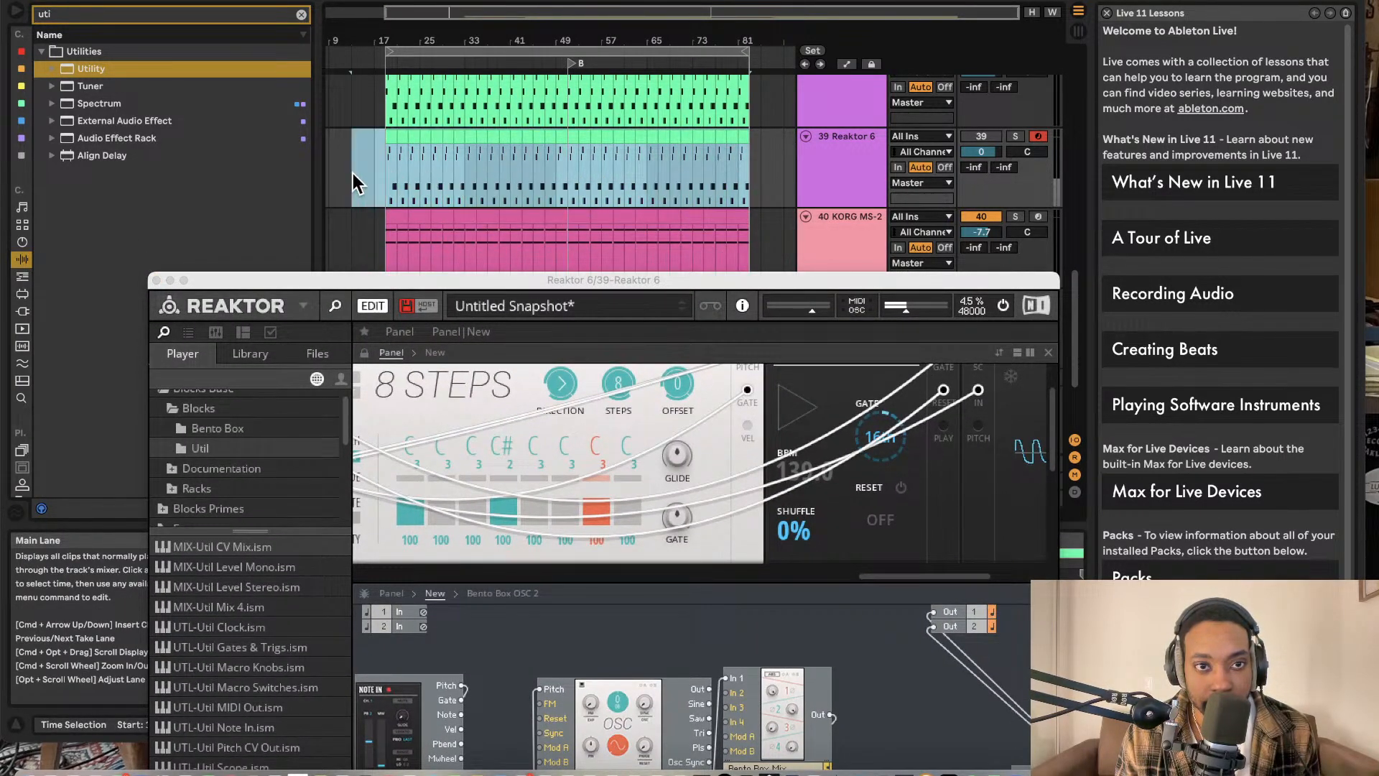
key("0")
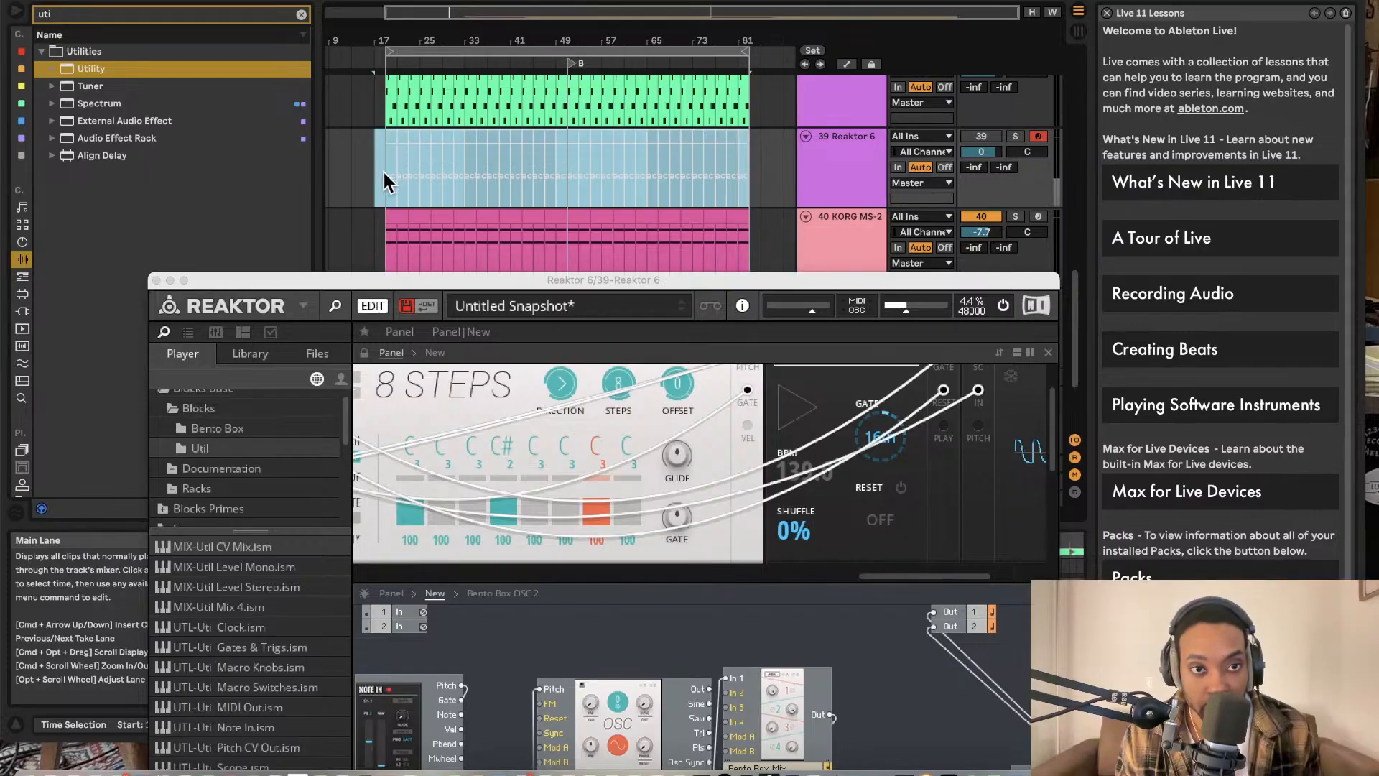
scroll(392, 169, "left", 1)
scroll(392, 169, "left", 2)
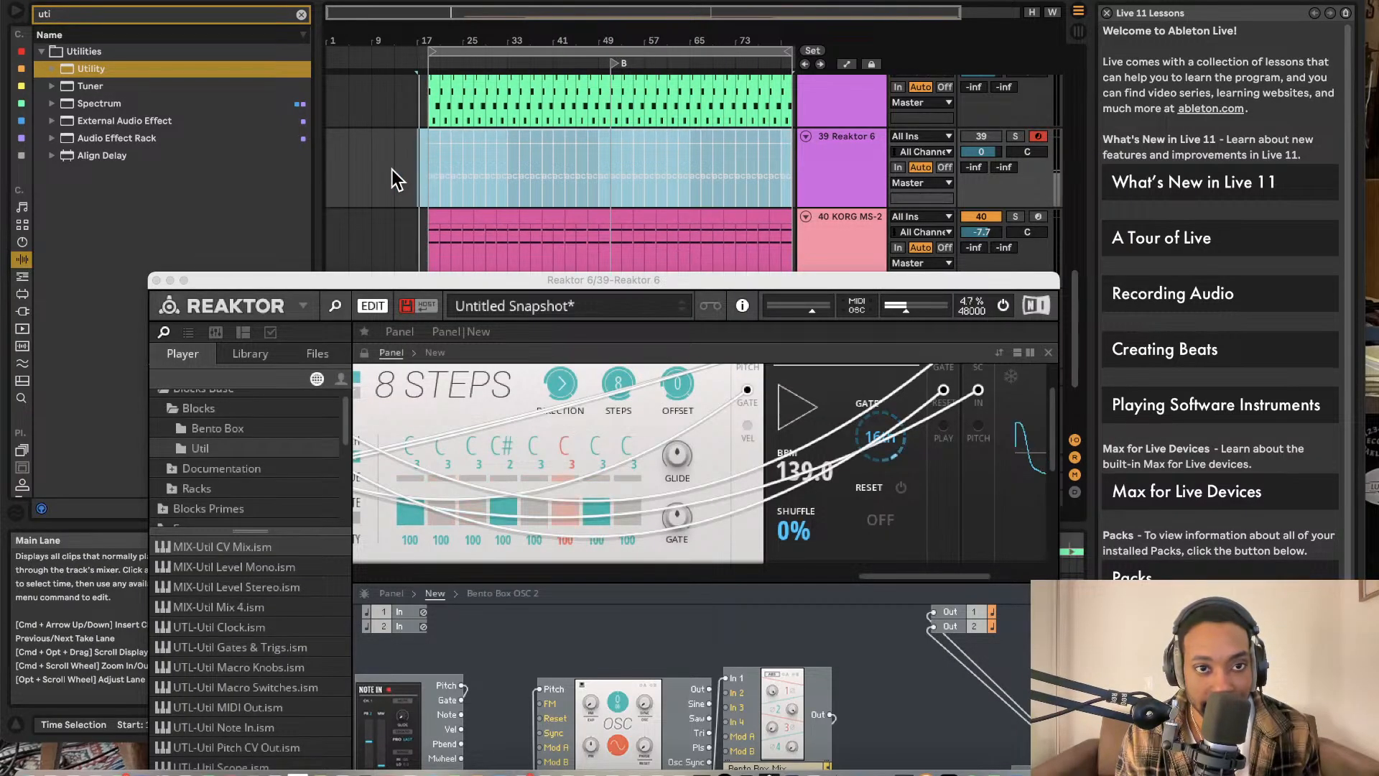
Step: Bring track 39 Reaktor 6's mixer controls into view and unmute the track, leaving its solo off
left_click_drag(584, 278, 576, 236)
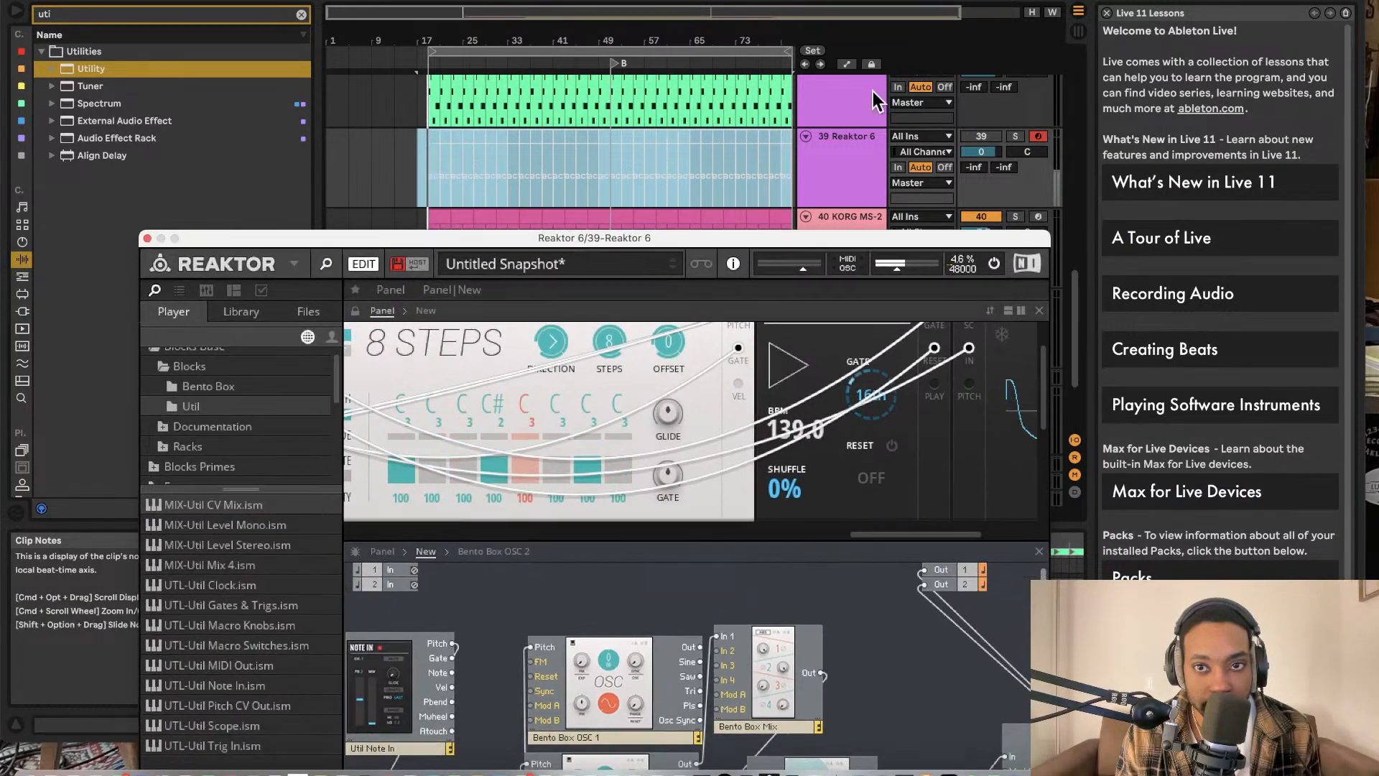
left_click(1017, 137)
left_click(1014, 137)
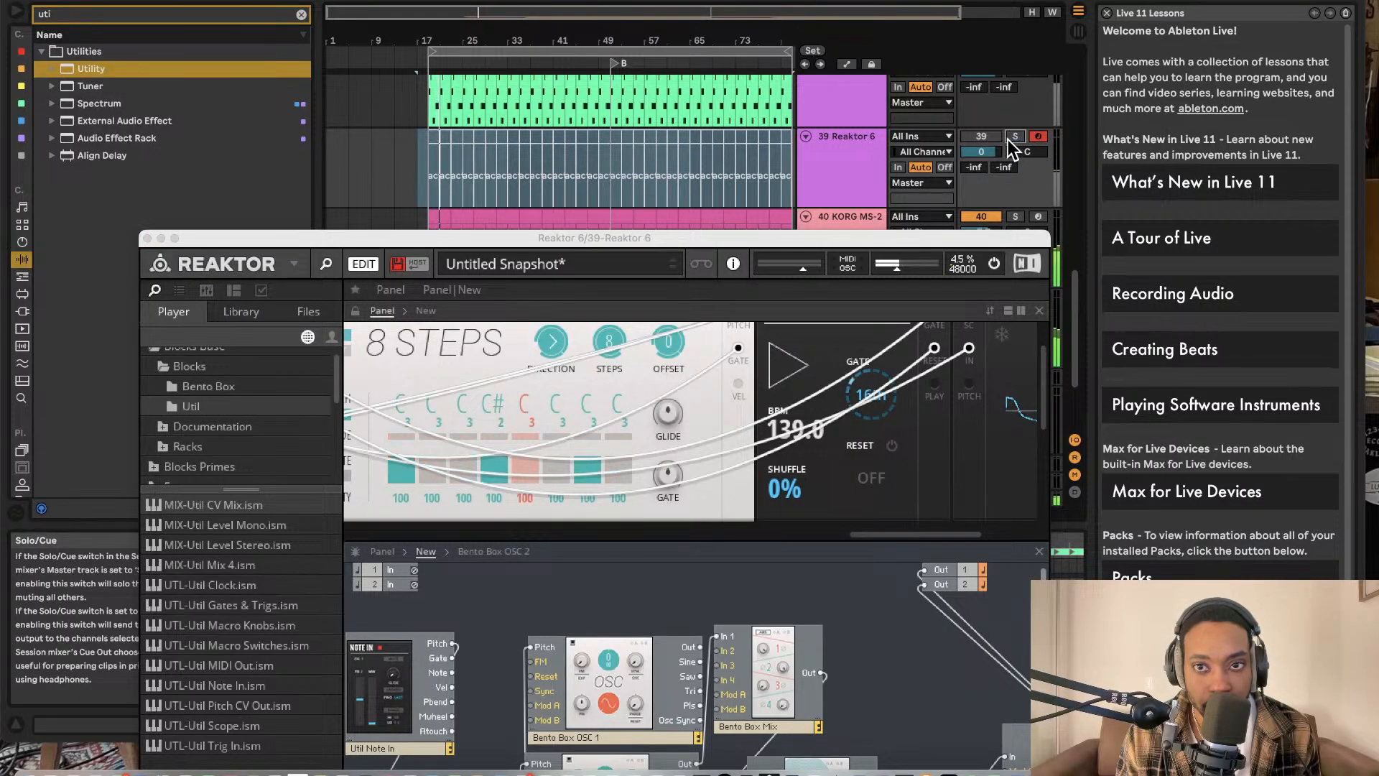
left_click(980, 136)
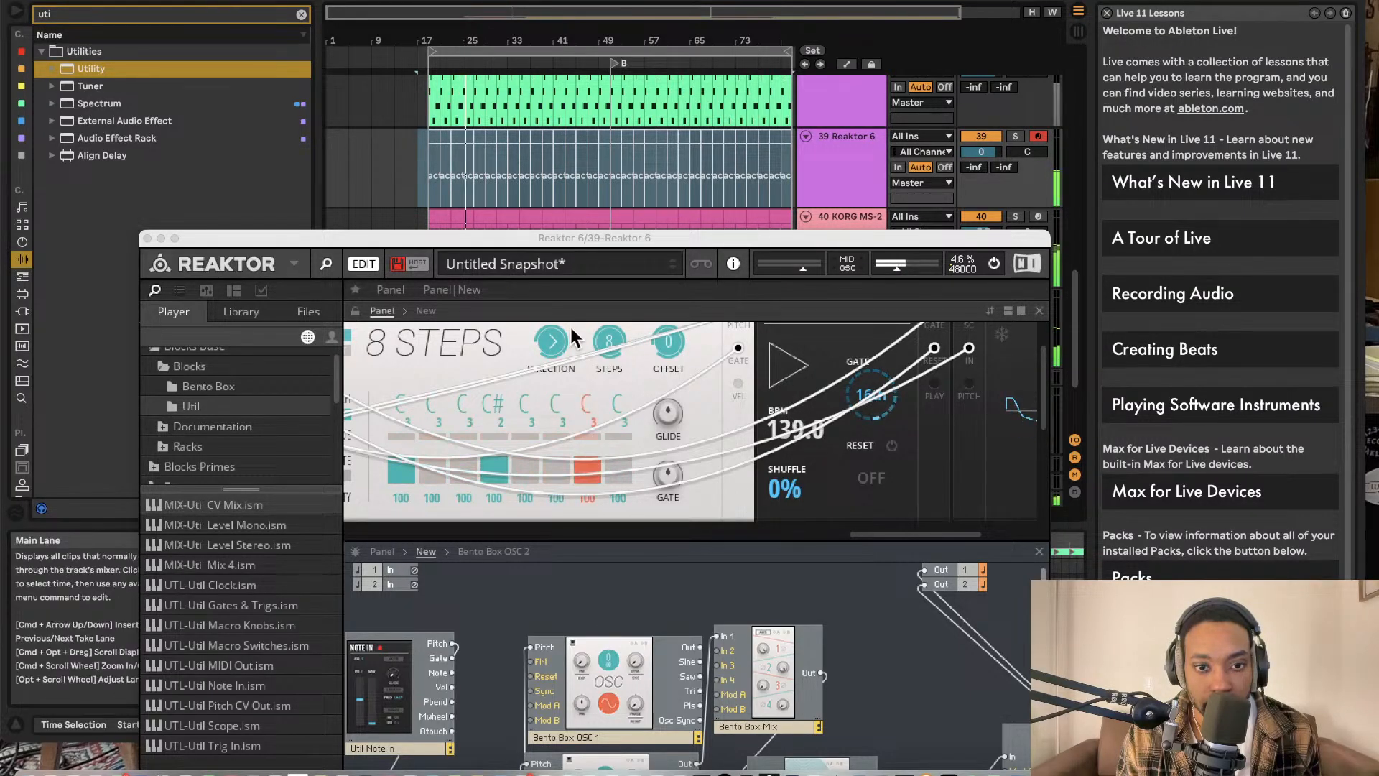
Step: Set the volume of track 44 Crack Rack to -6.3 dB, moving the Reaktor window out of the way and back
left_click_drag(579, 234, 629, 169)
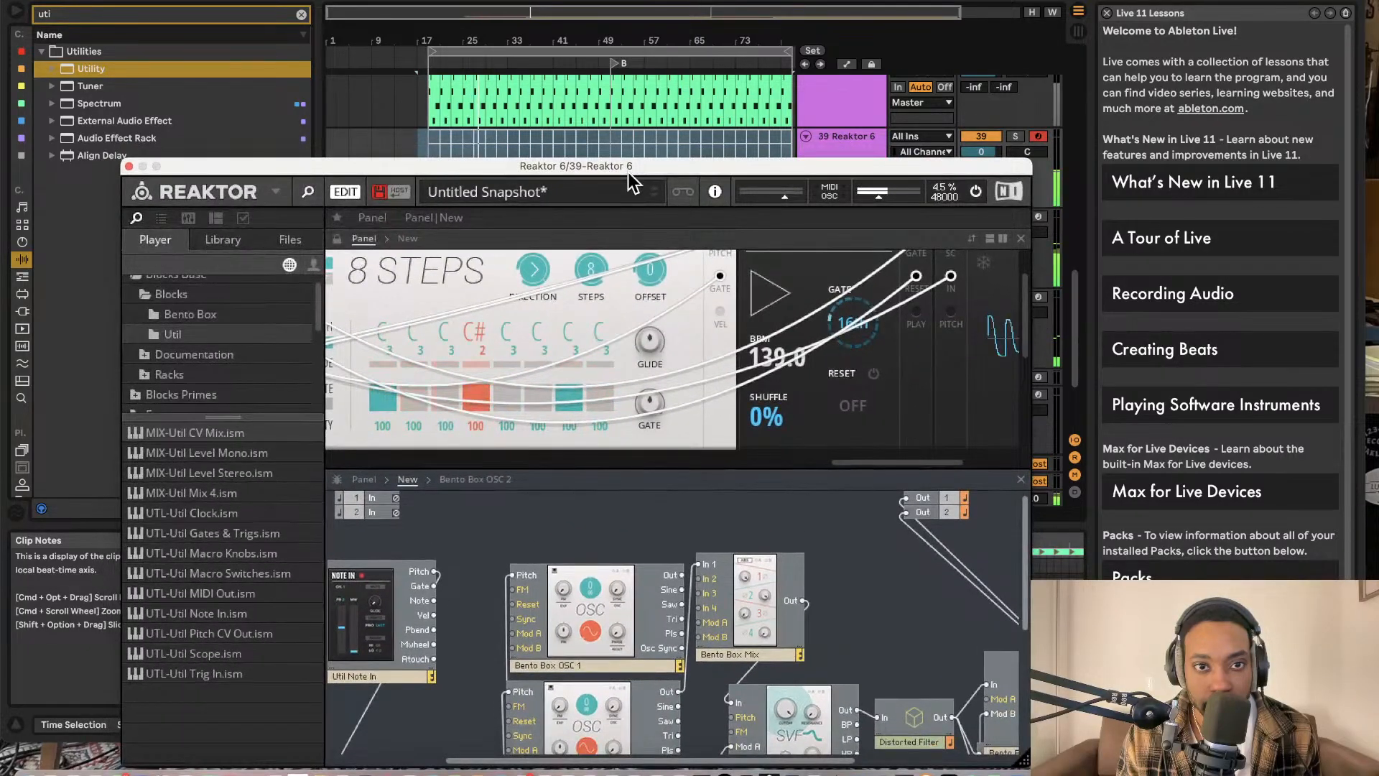
left_click_drag(740, 165, 521, 35)
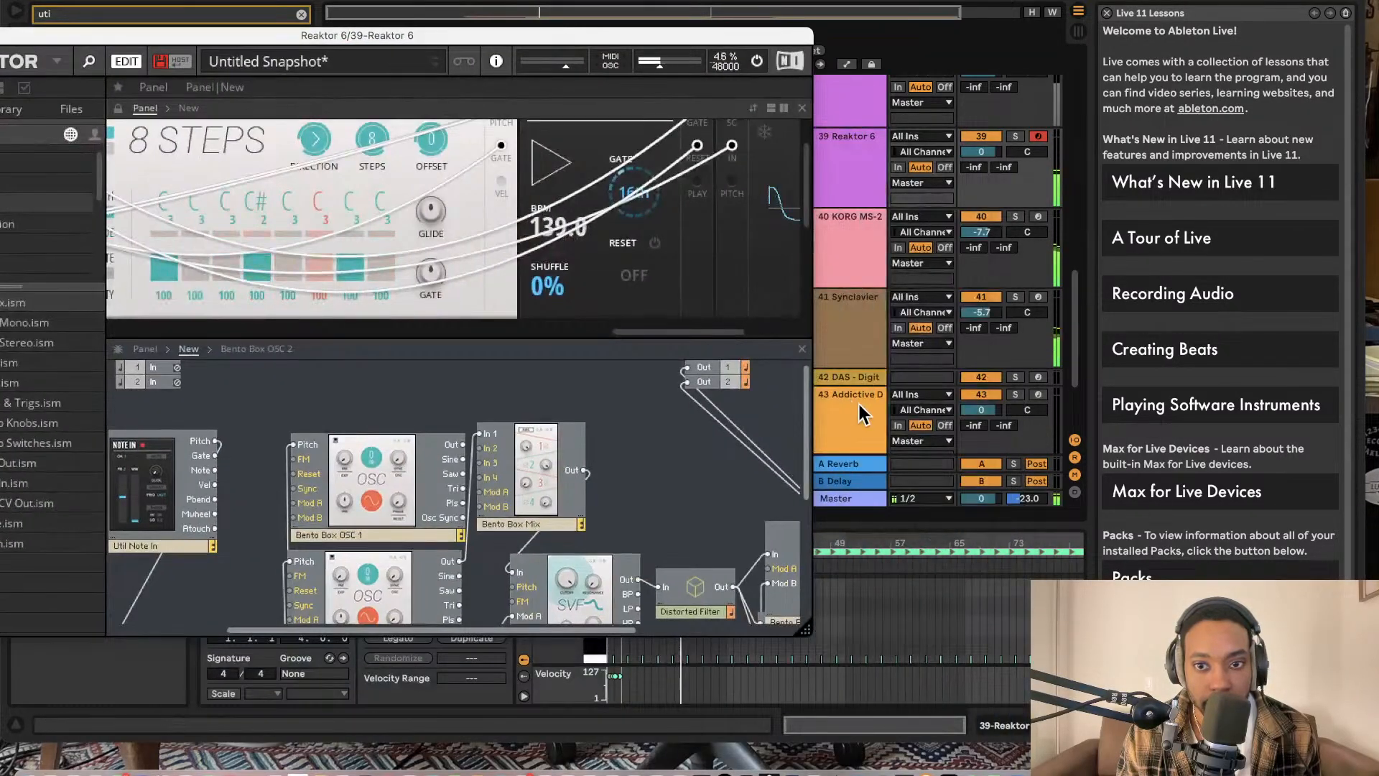
scroll(869, 410, "down", 3)
left_click_drag(981, 357, 982, 385)
left_click_drag(626, 35, 932, 254)
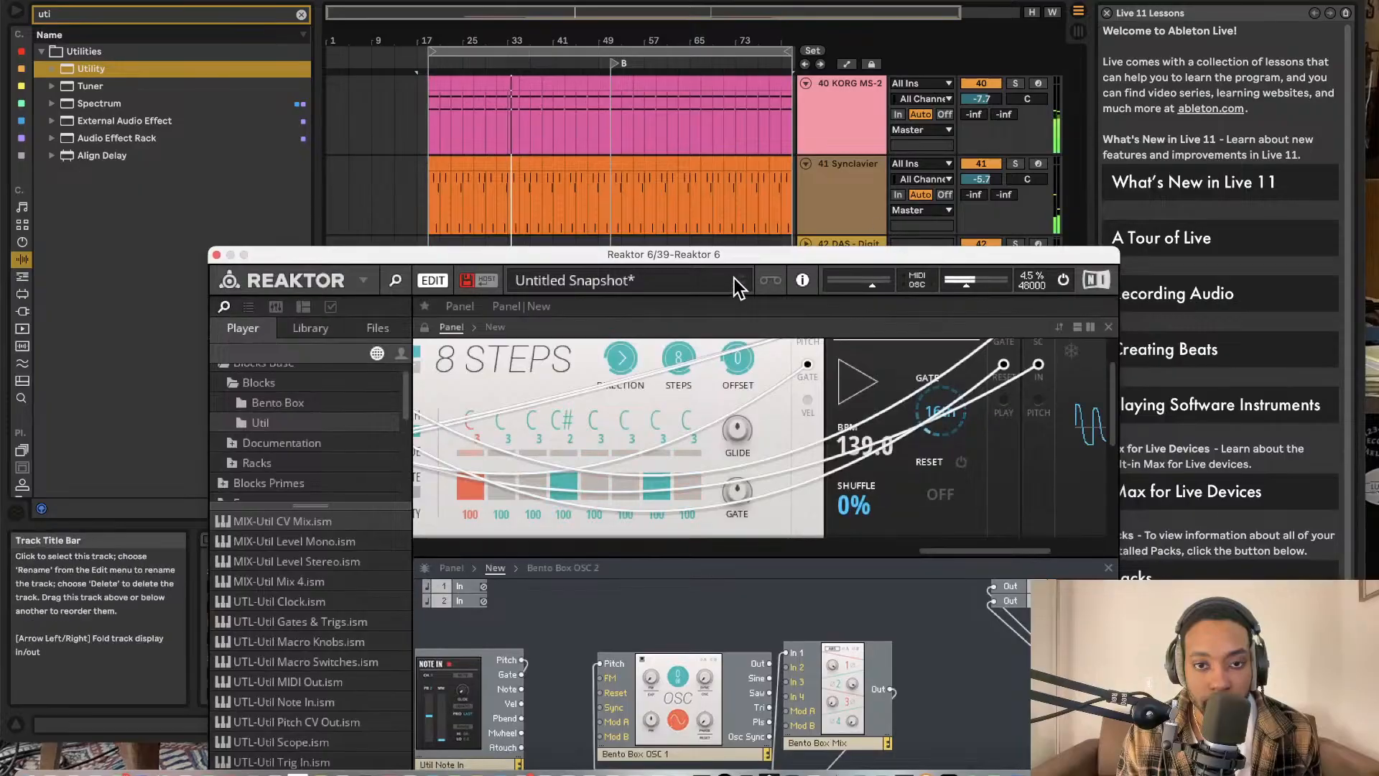
Step: In the 8 Steps sequencer, set step 8 to F5 and step 6 to F4, both switched on, and switch step 7 off
left_click_drag(688, 422, 710, 302)
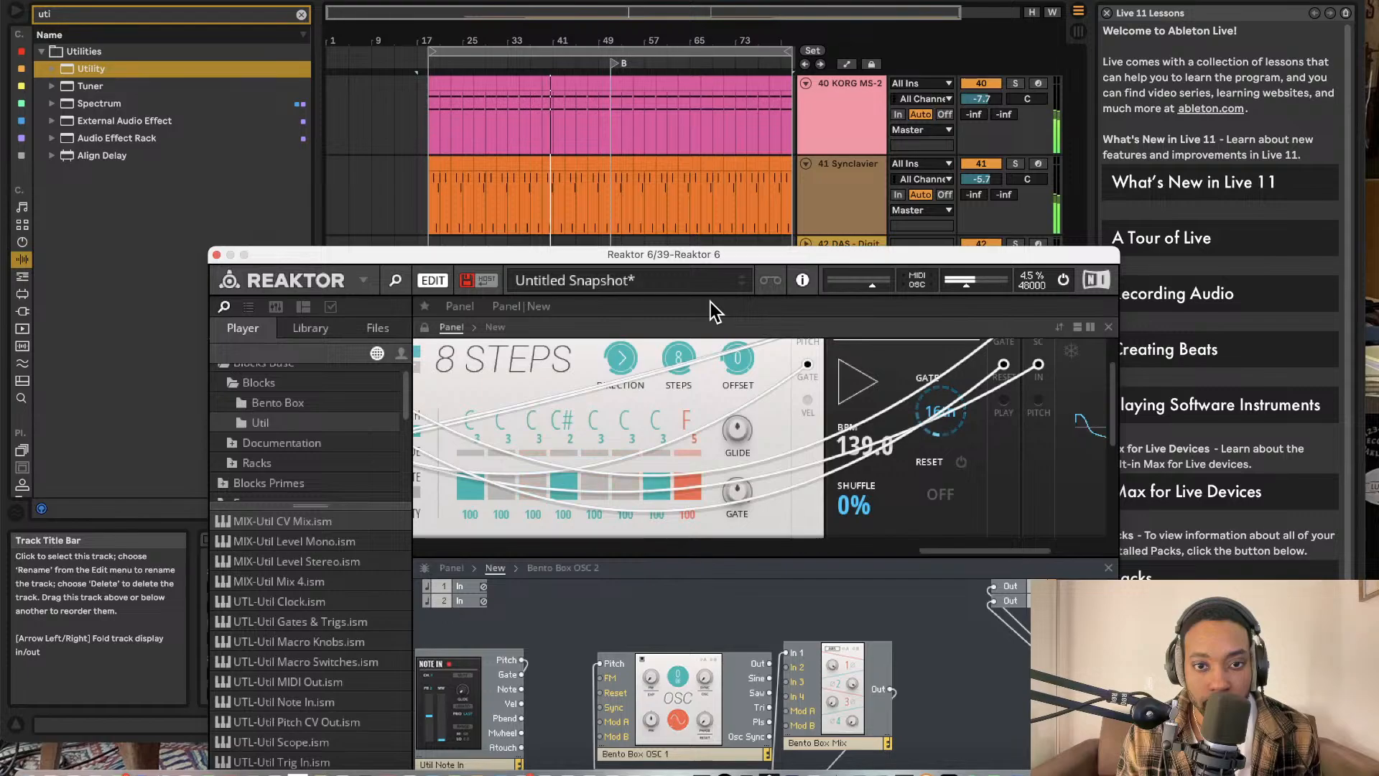
left_click(653, 487)
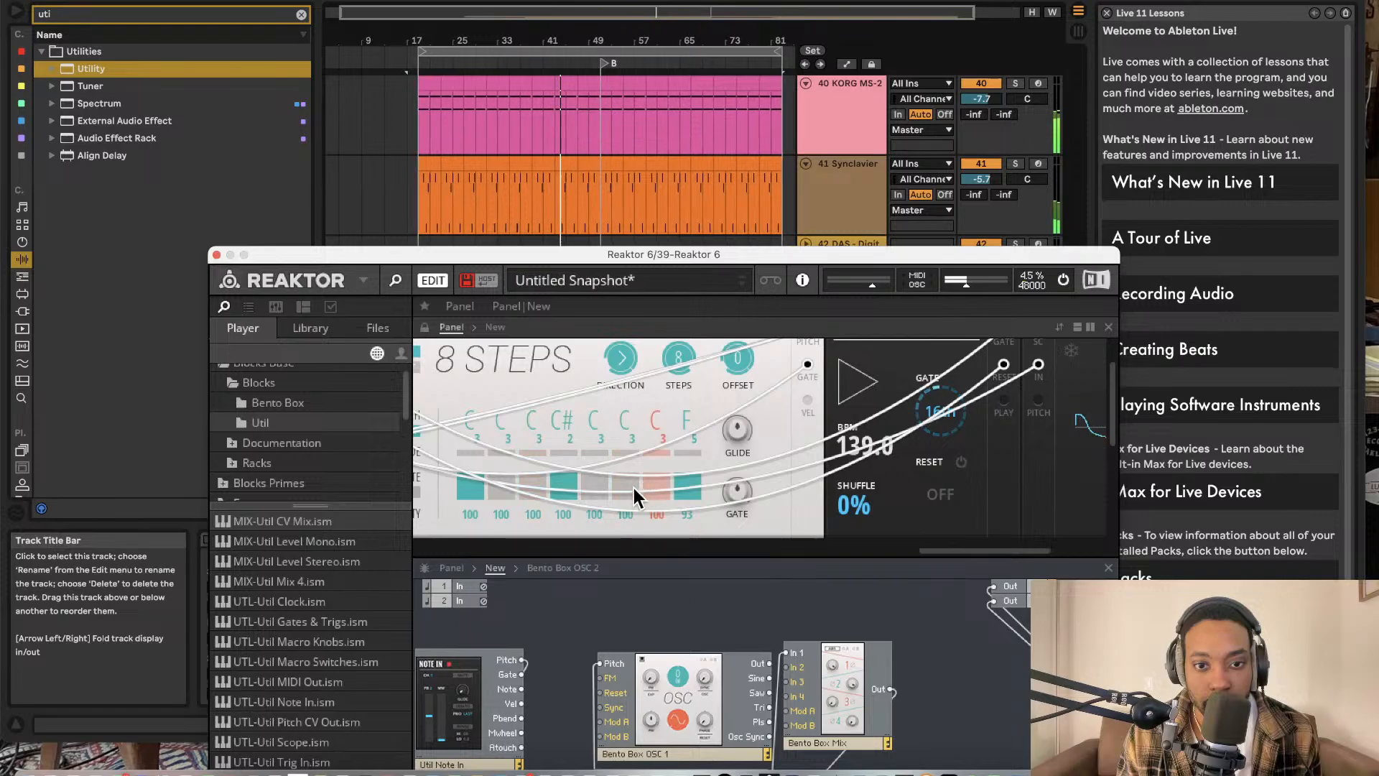
left_click_drag(633, 431, 648, 355)
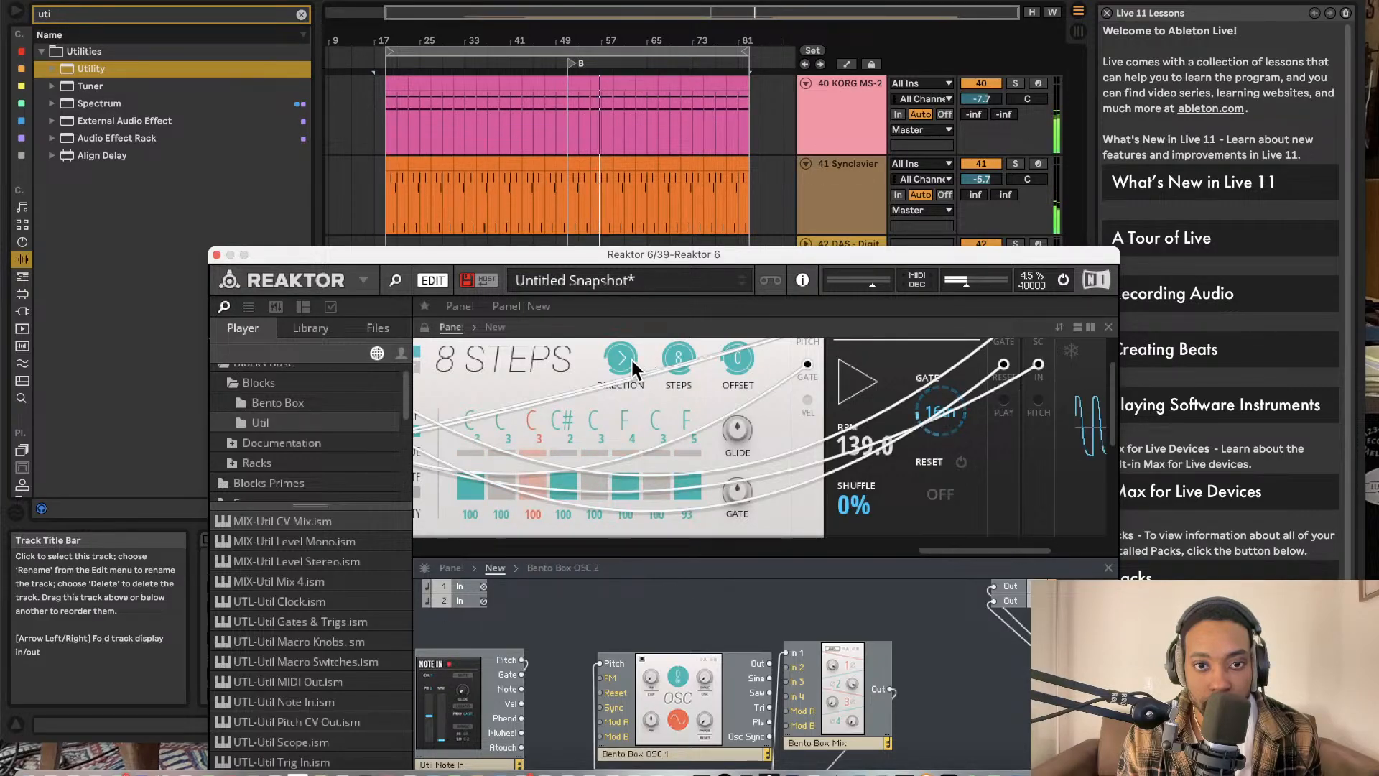
Step: Close the Reaktor window, reactivate all the MIDI clips on track 39 up to bar 81, and restart playback
left_click_drag(652, 261, 654, 174)
left_click_drag(550, 166, 465, 166)
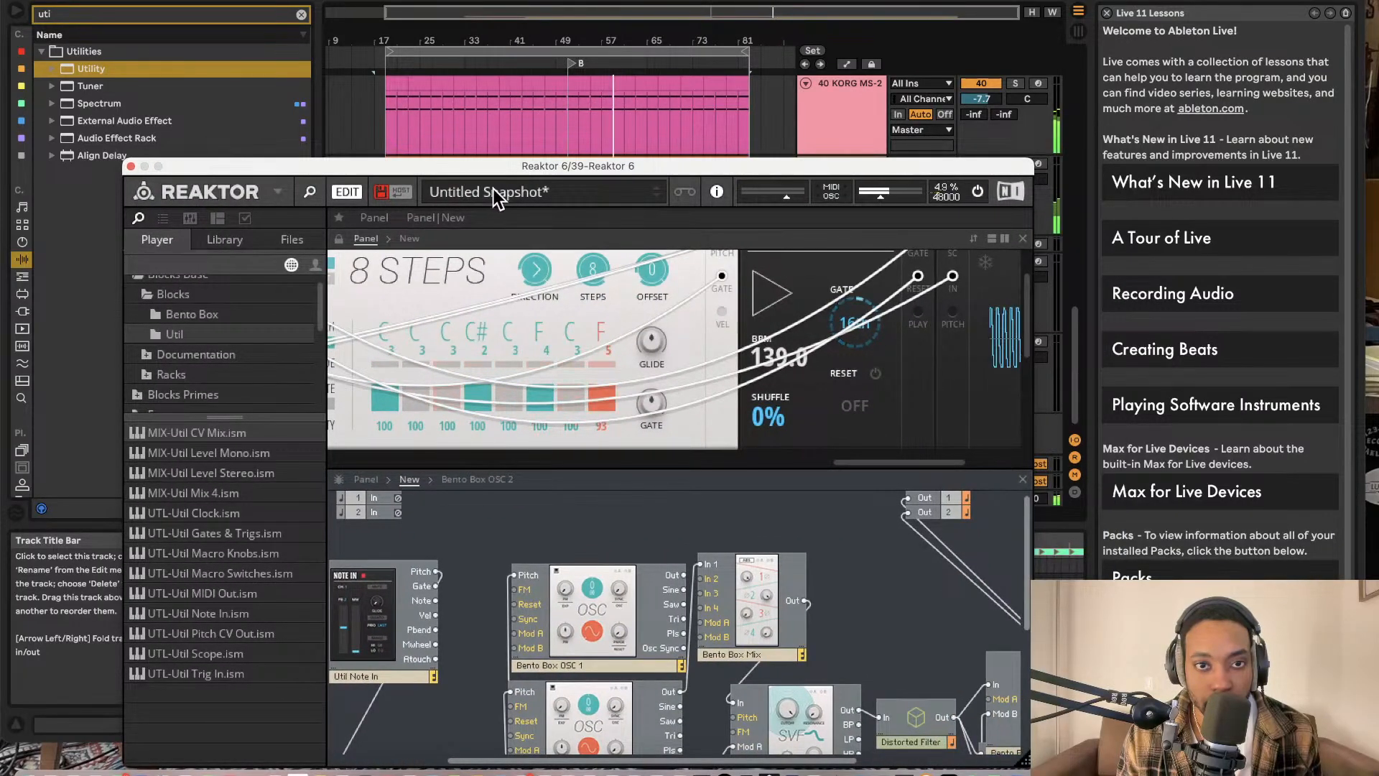
left_click(129, 166)
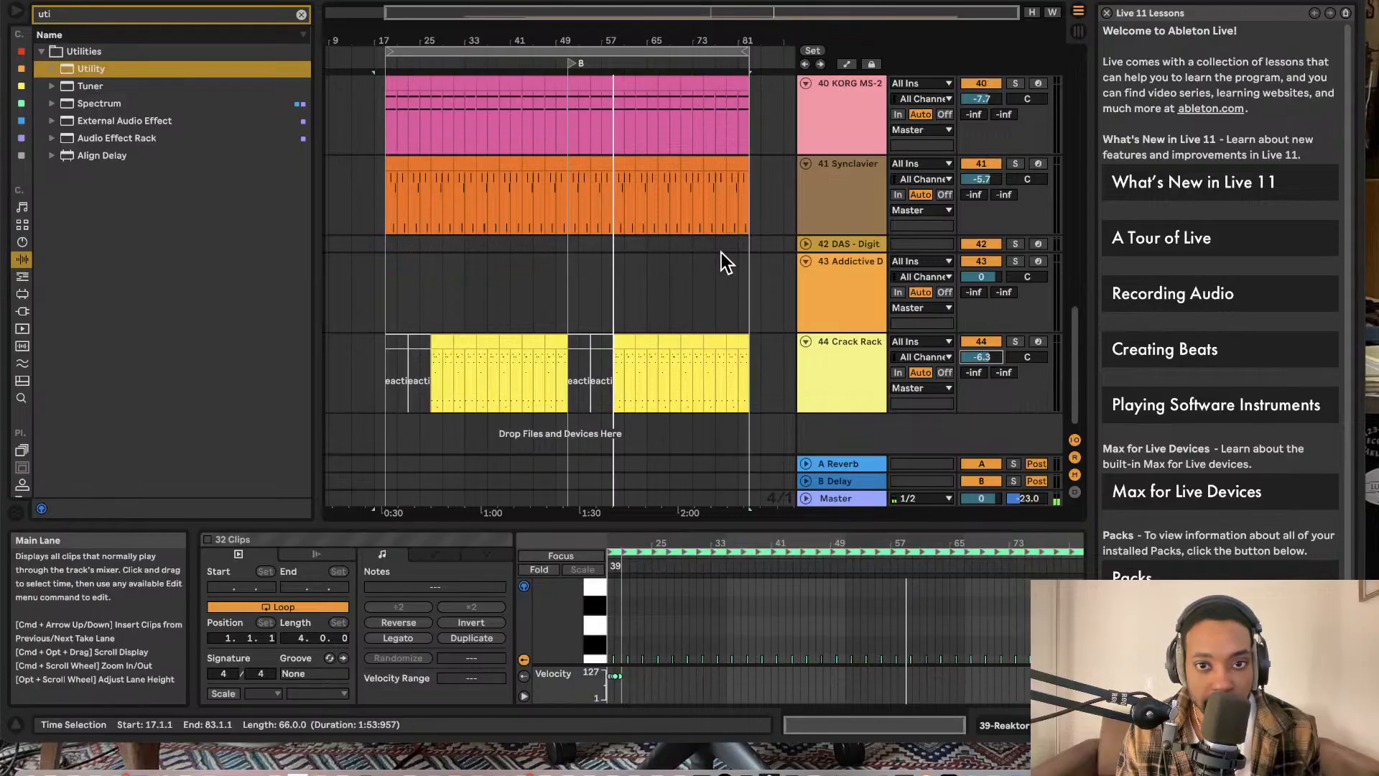
scroll(722, 252, "up", 5)
left_click_drag(753, 188, 447, 195)
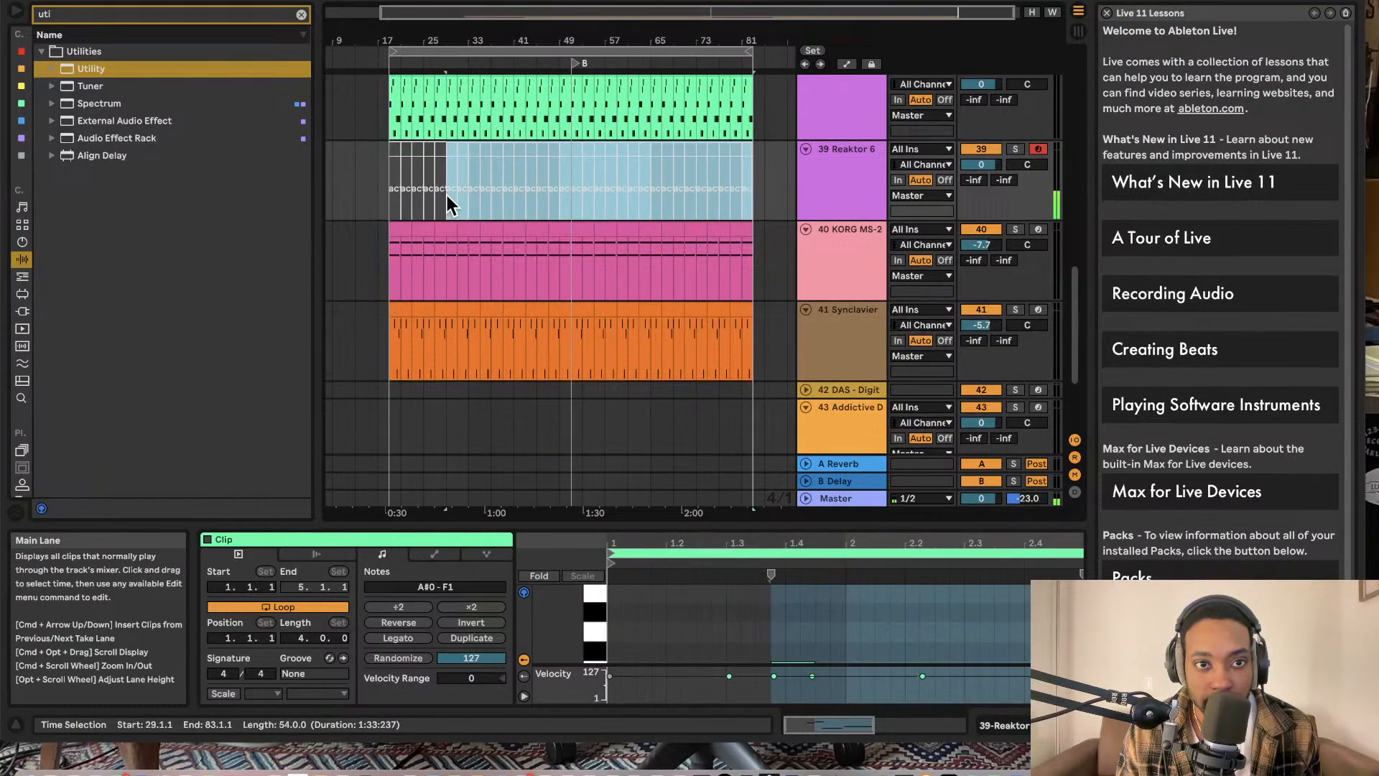
left_click(889, 172)
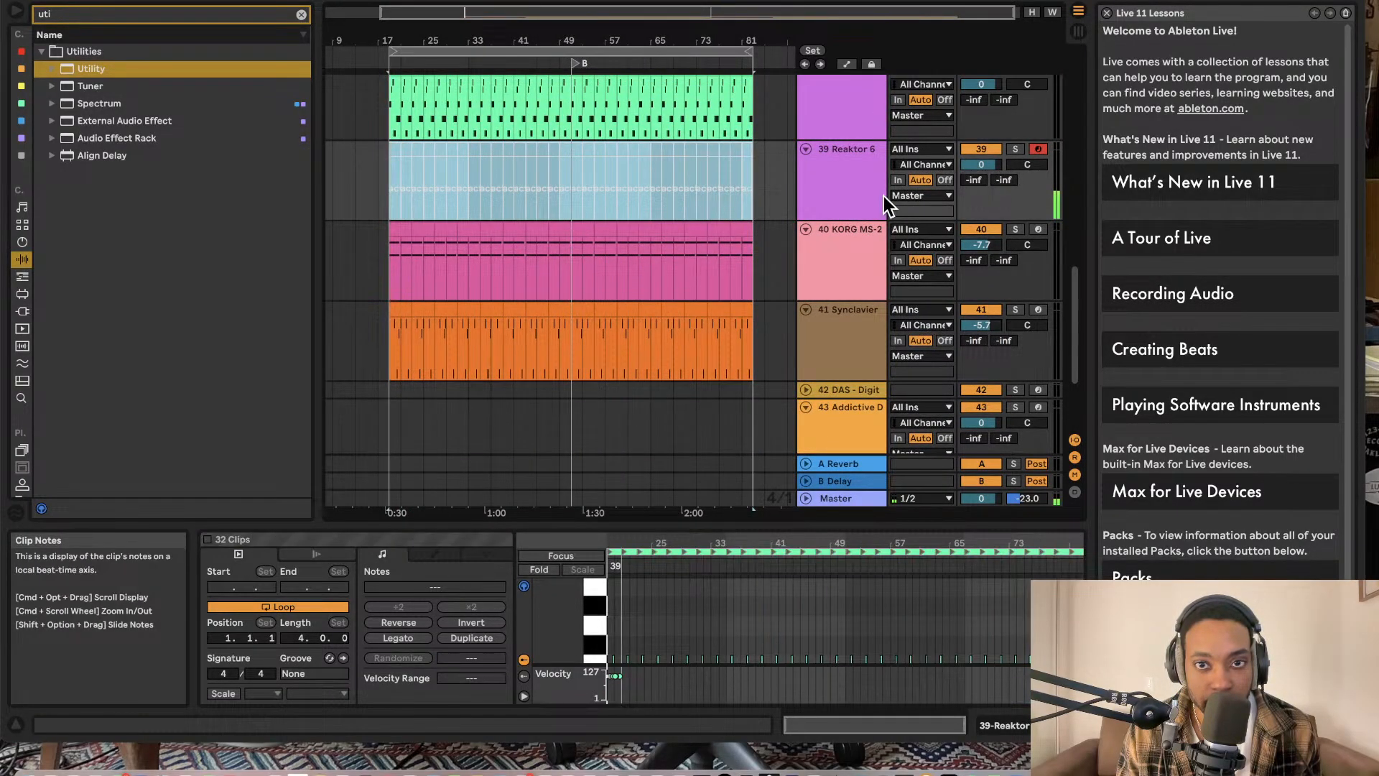
key("0")
key("space")
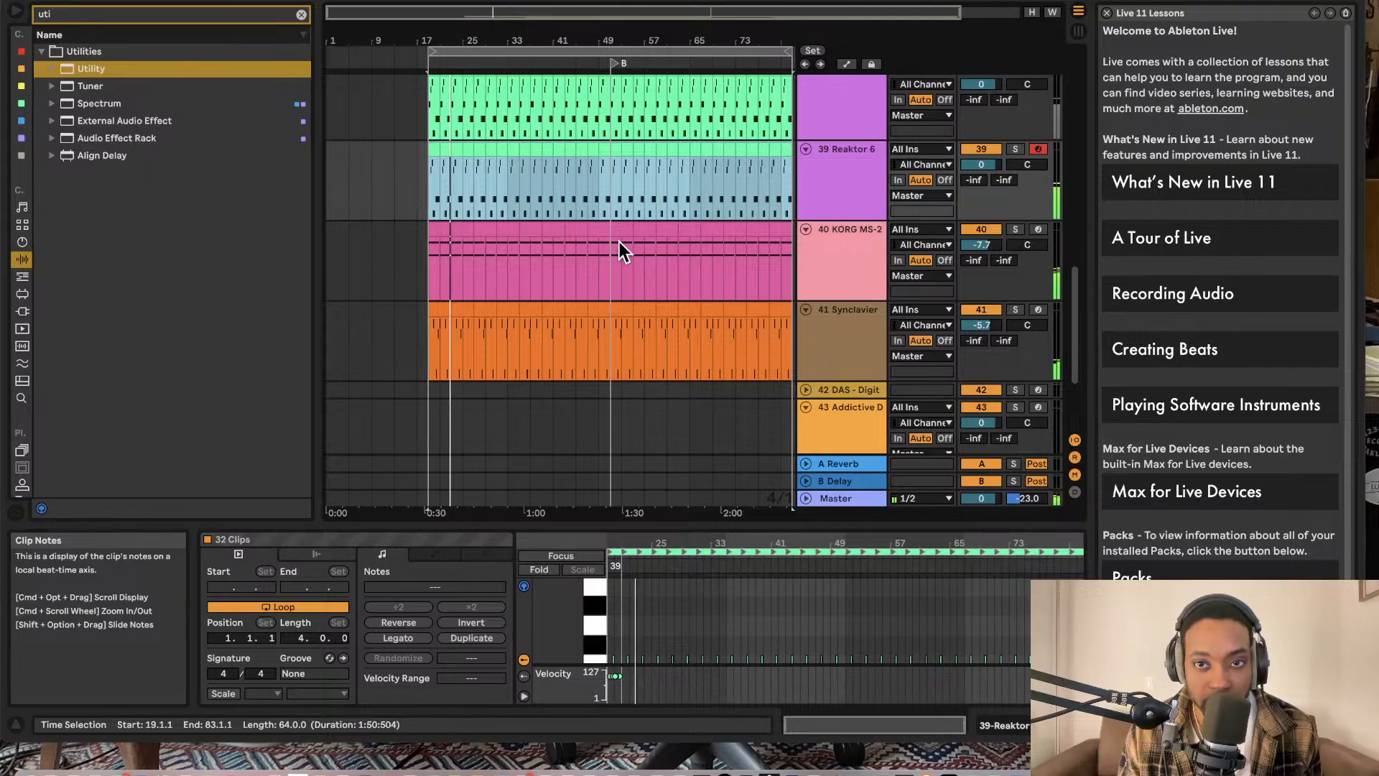
key("space")
key("space")
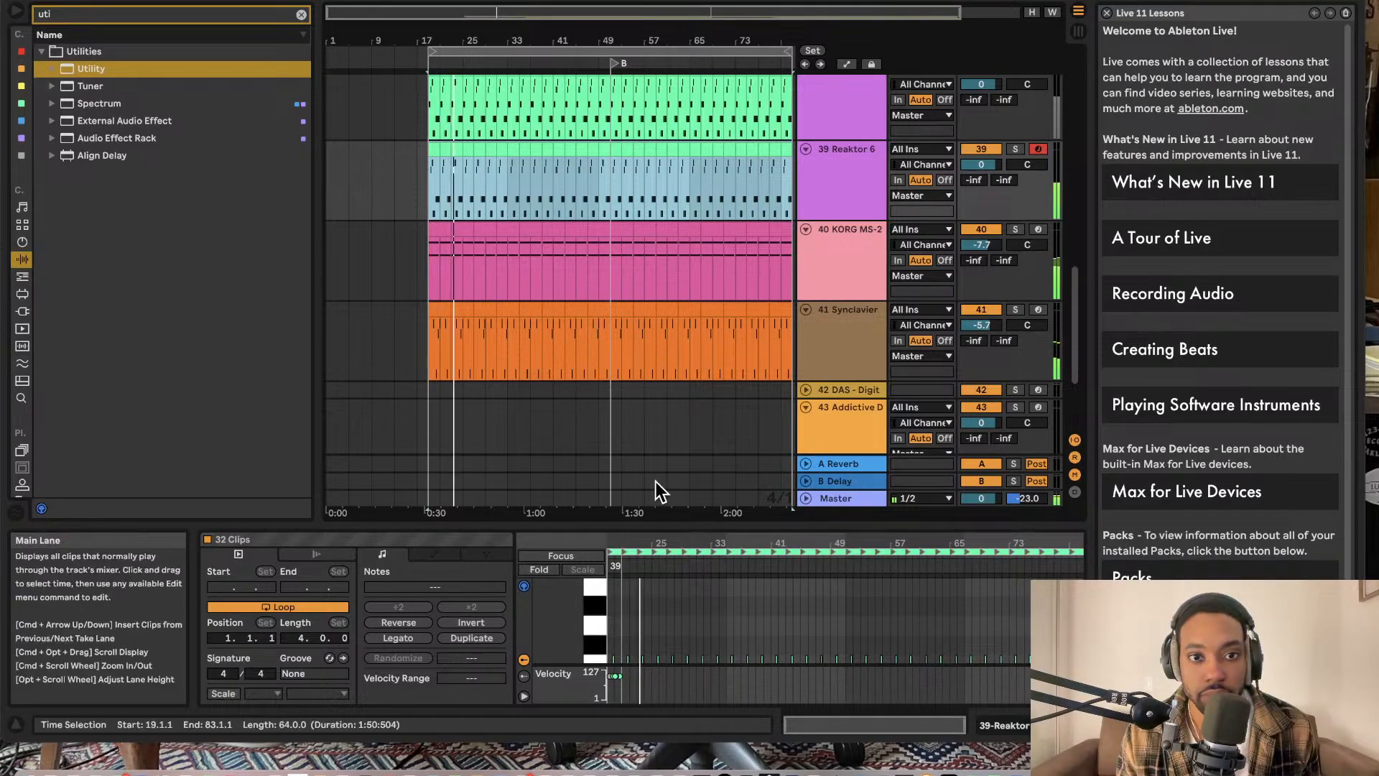
Step: Compare the two Reaktor 6 tracks during playback by muting 39 while 38 is active, then swapping back to 39
scroll(656, 410, "down", 5)
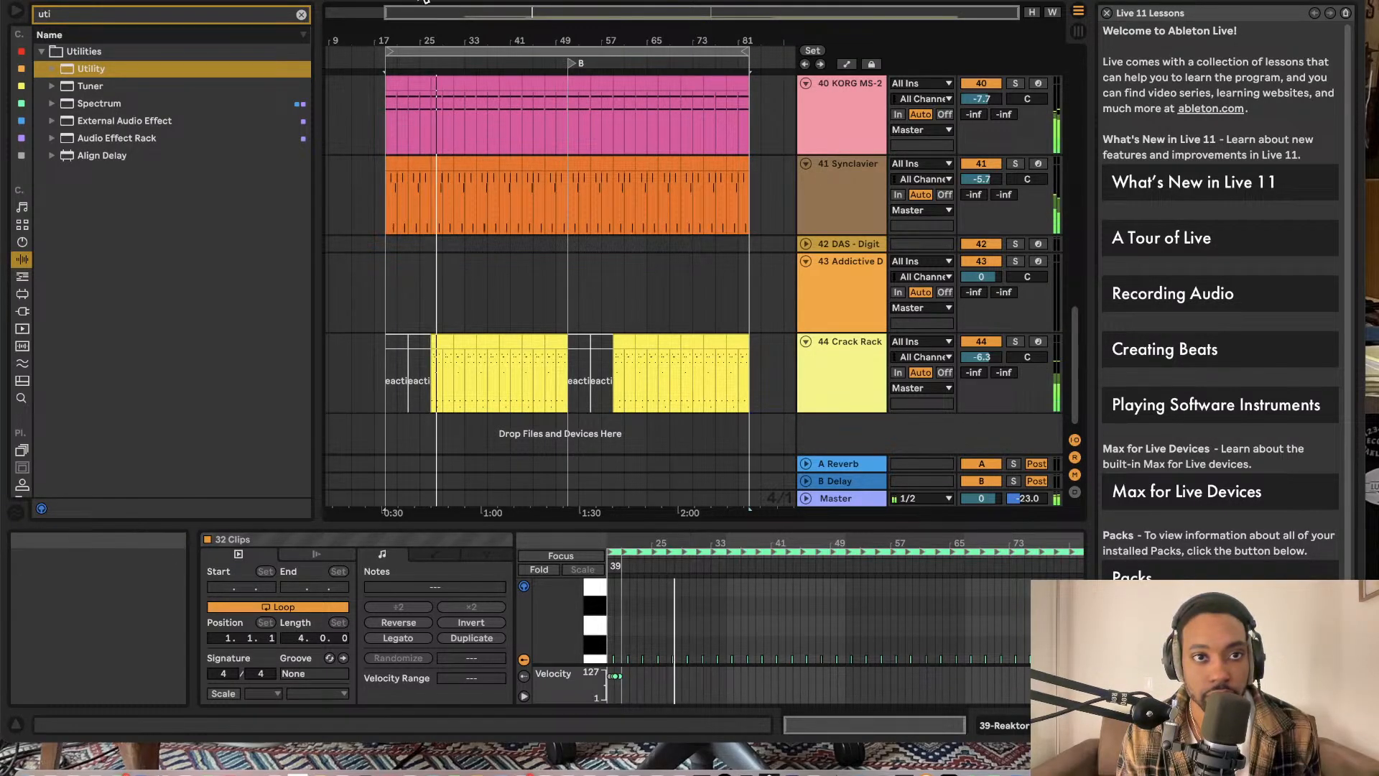
scroll(655, 181, "up", 5)
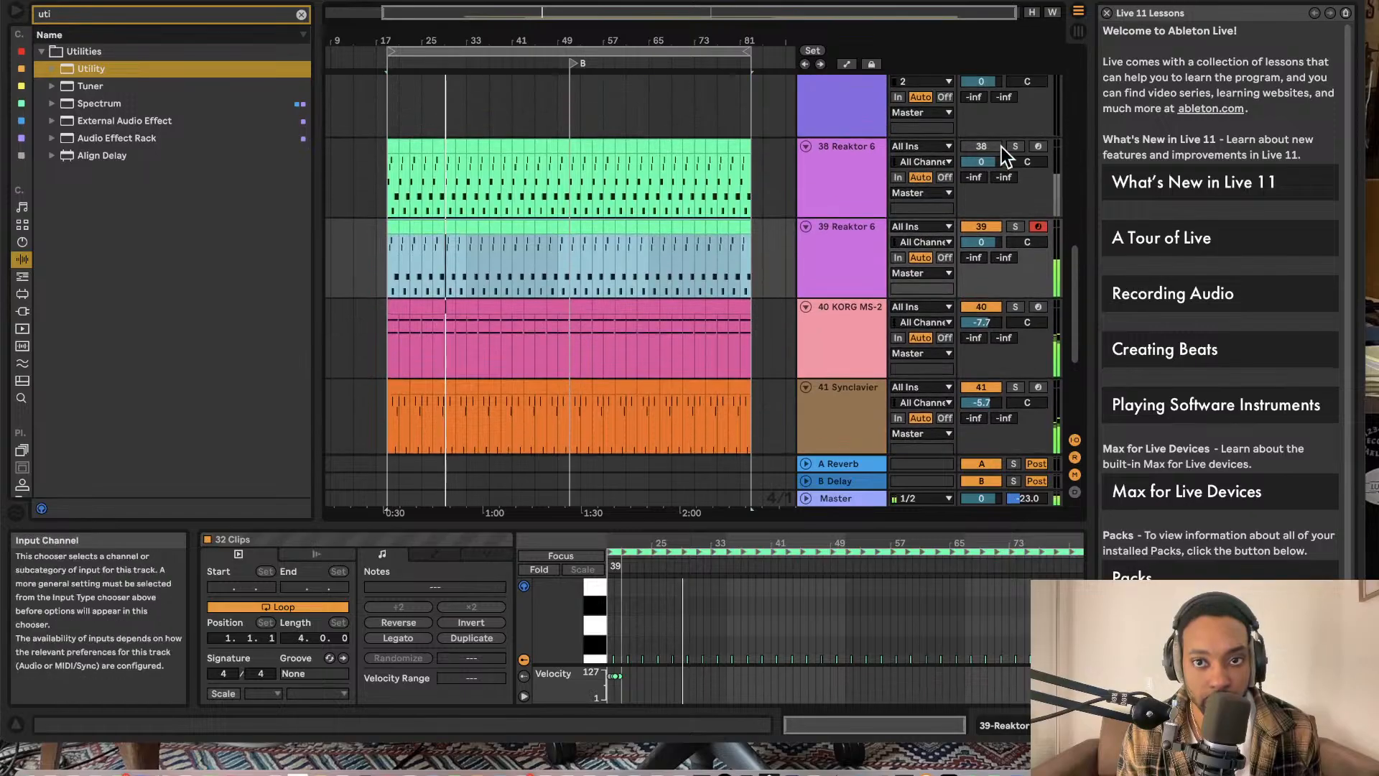
left_click(981, 226)
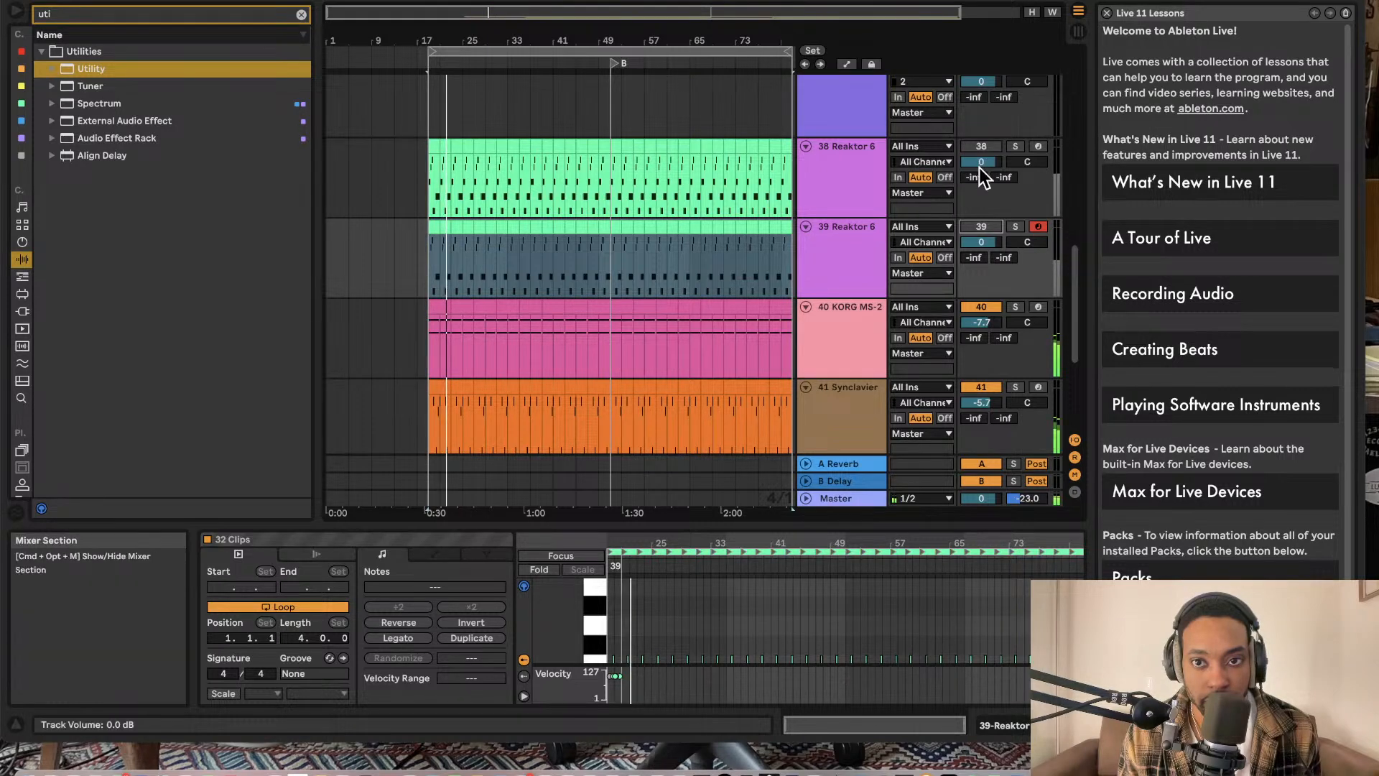
scroll(979, 277, "down", 3)
scroll(979, 278, "up", 3)
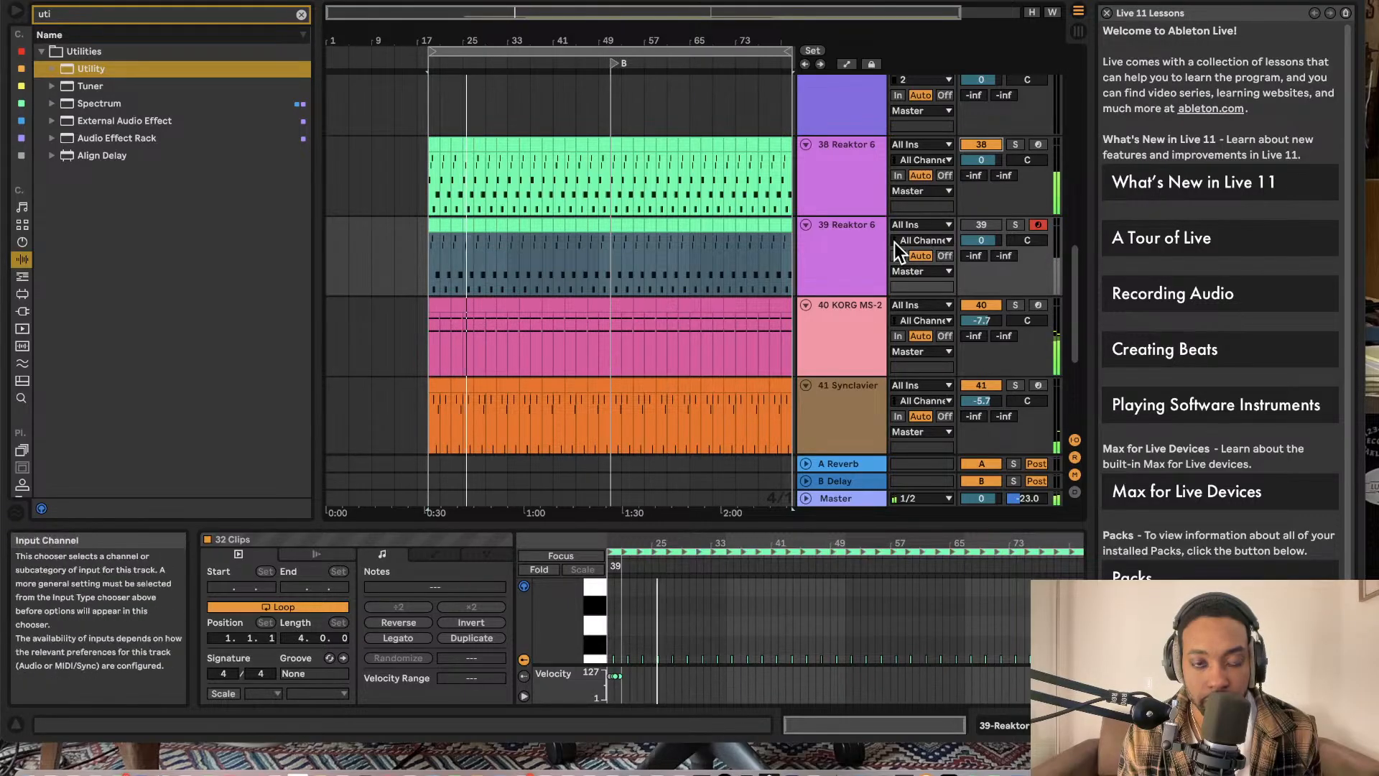
left_click(987, 146)
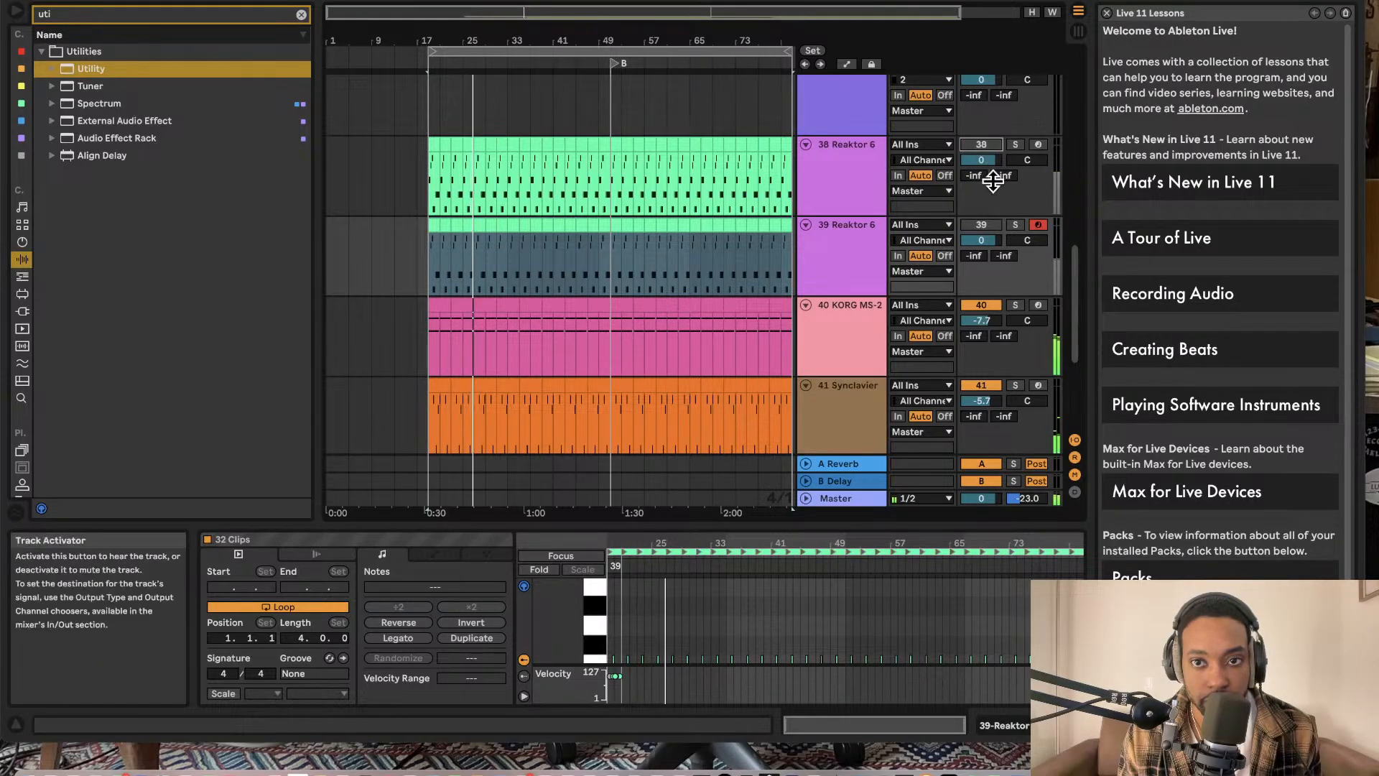
left_click(993, 226)
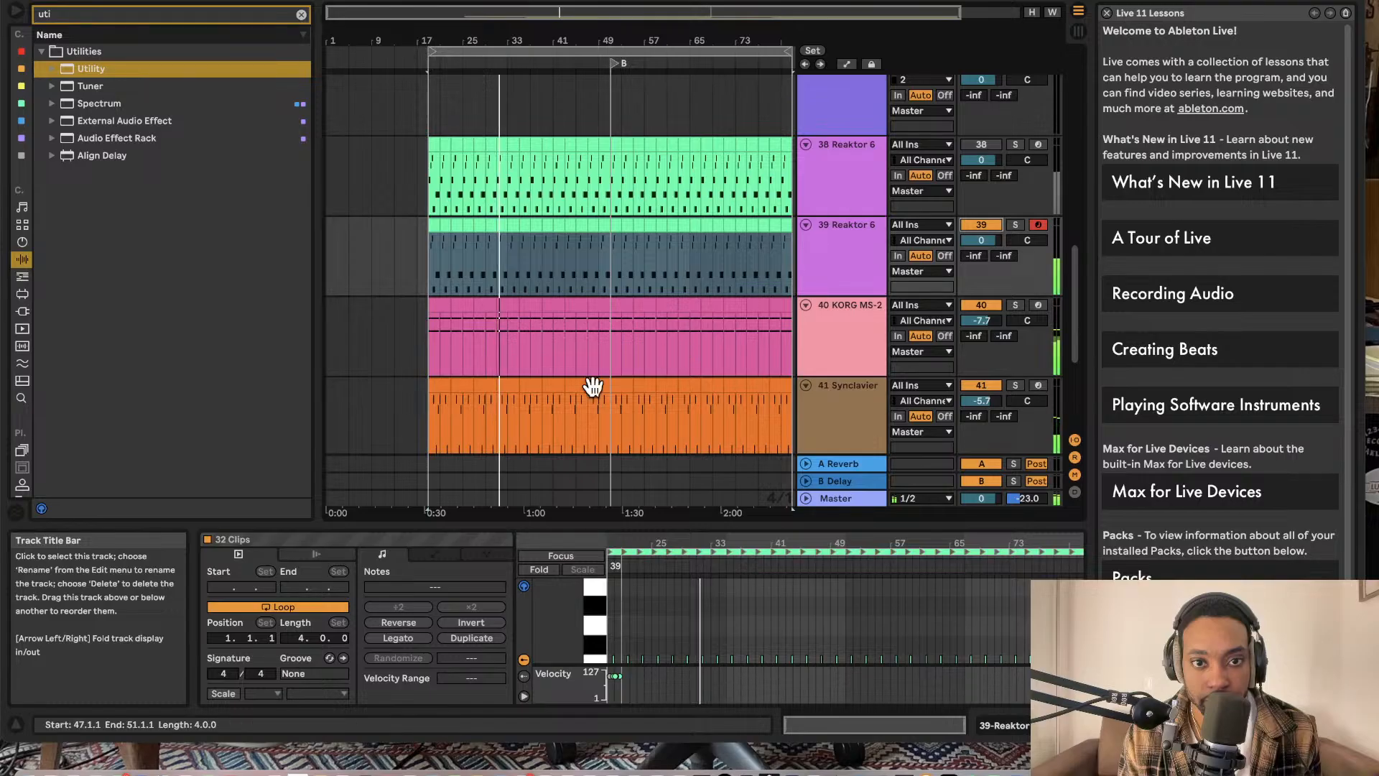
Step: Colour track 39 Reaktor 6 blue and assign the track colour to its clips
left_click(855, 227)
right_click(854, 238)
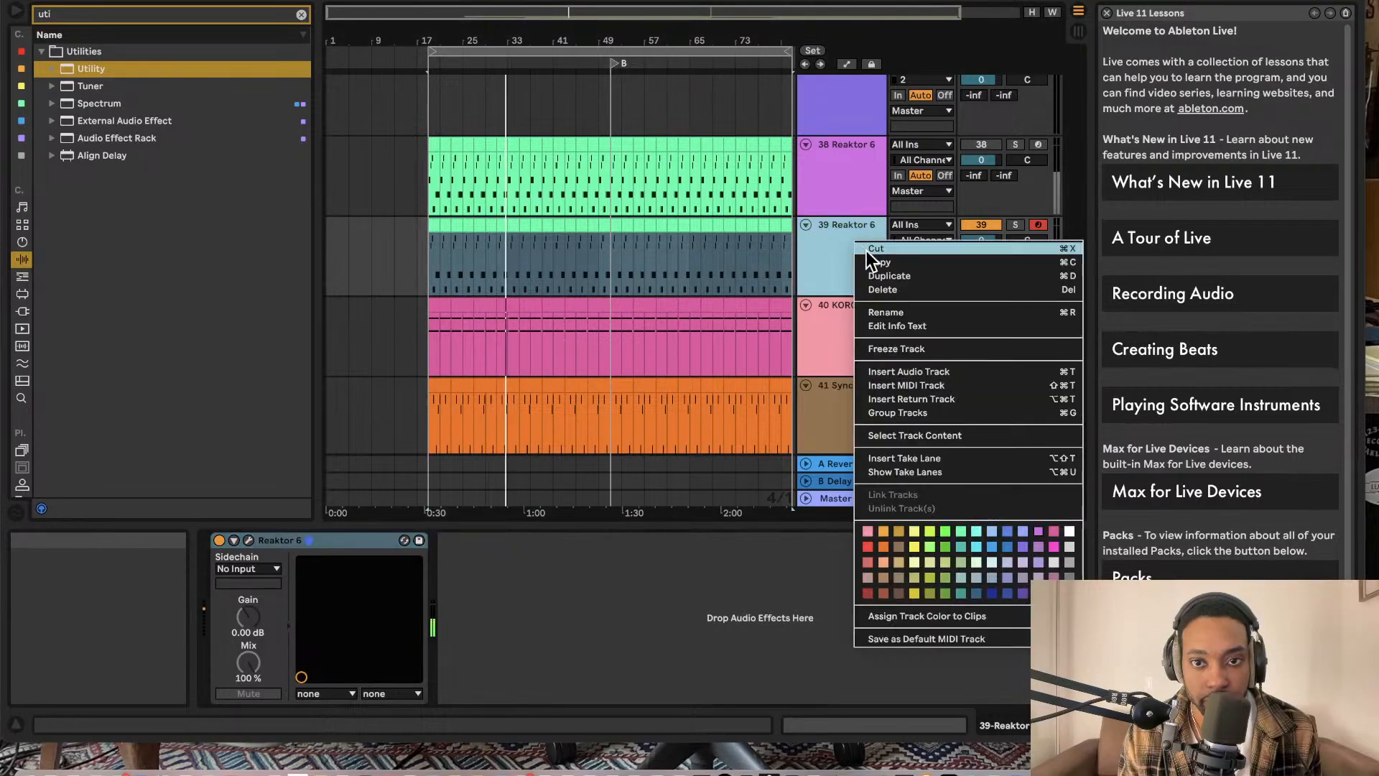
left_click(1002, 550)
right_click(847, 271)
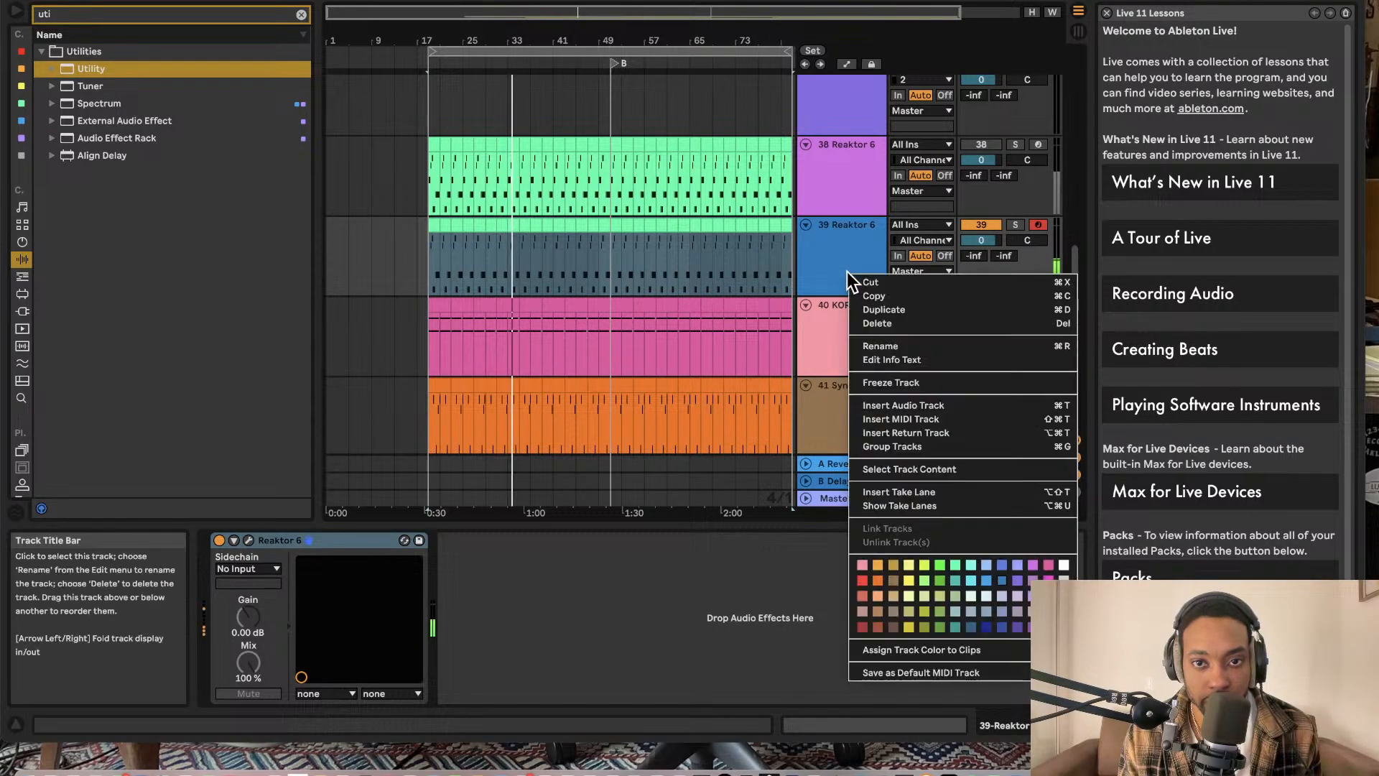
left_click(921, 649)
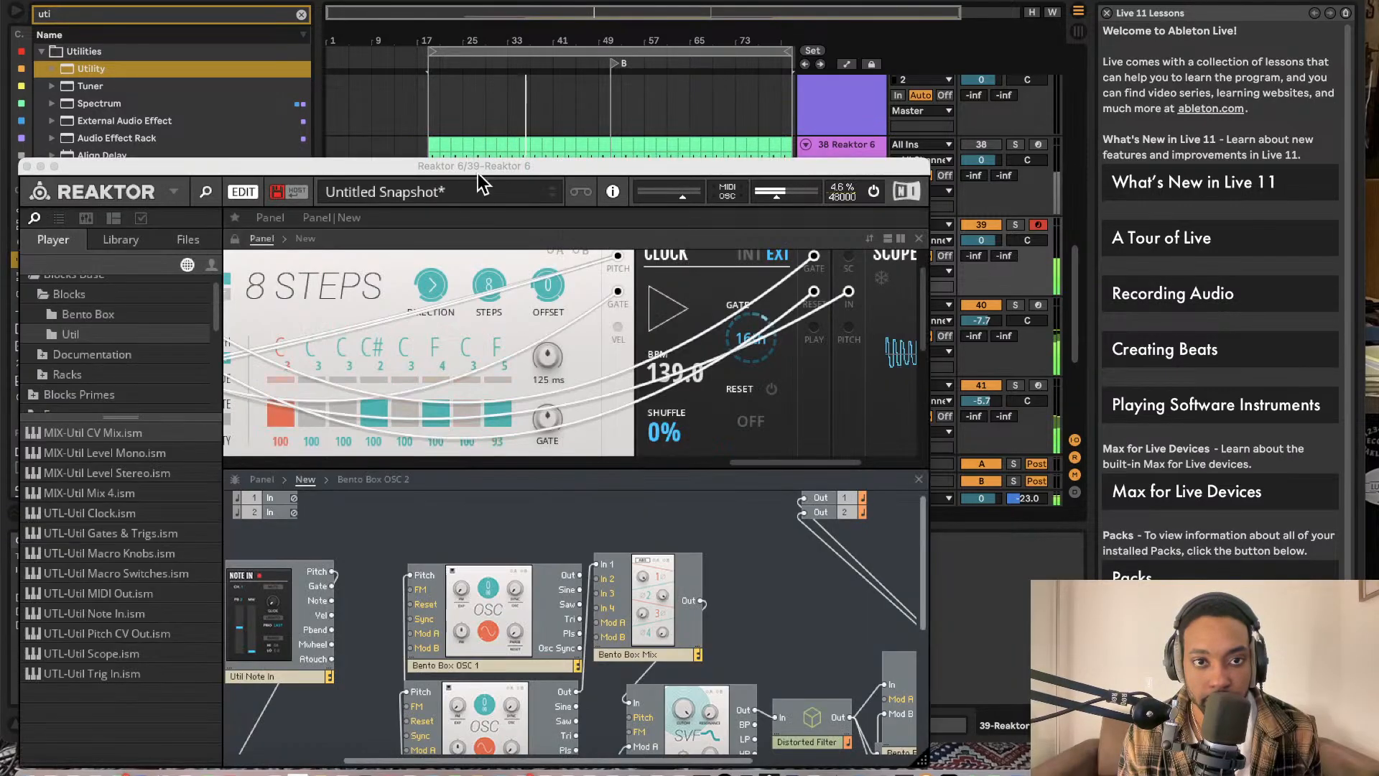
Step: With the Reaktor window reopened, set sequencer step 1 to G#, step 3 to A1 and switched on, and step 6 to C5
left_click_drag(480, 168, 703, 2)
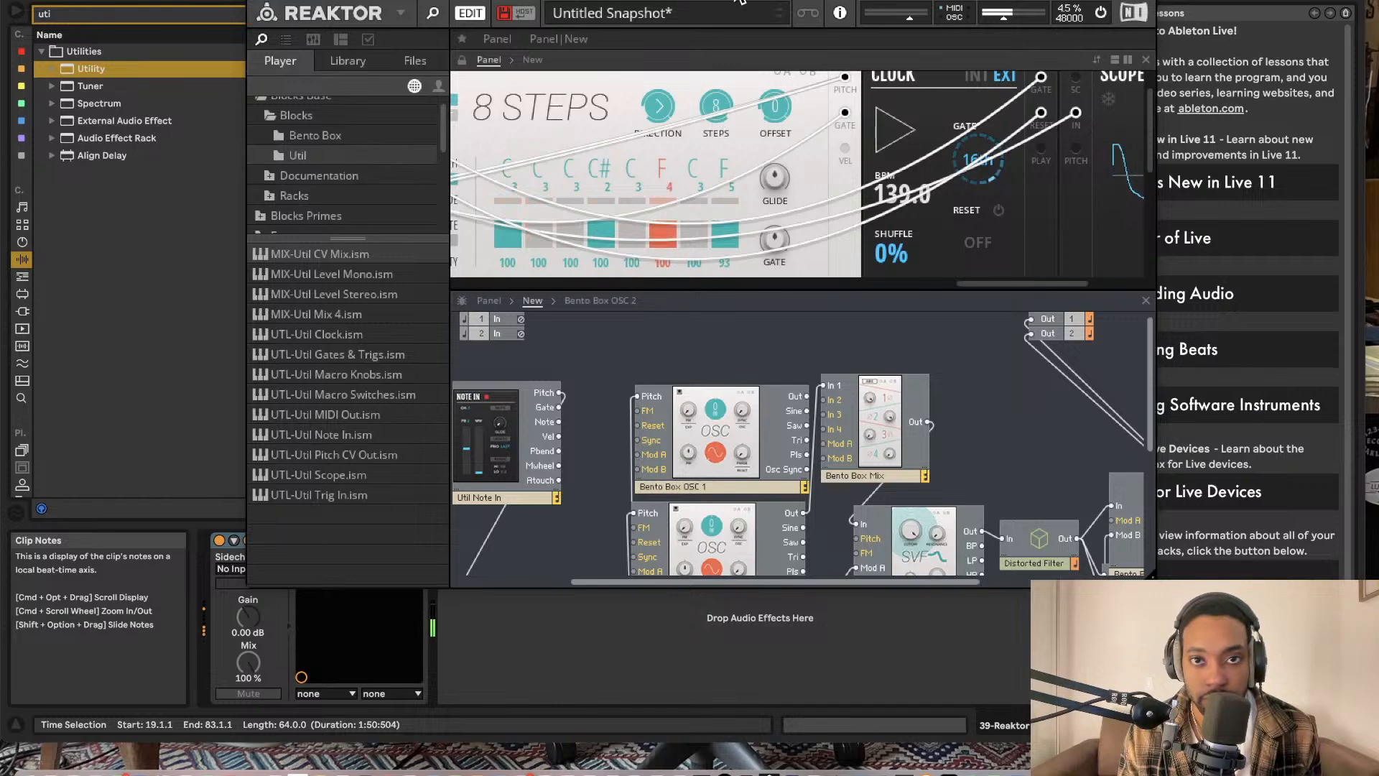
left_click_drag(715, 0, 654, 14)
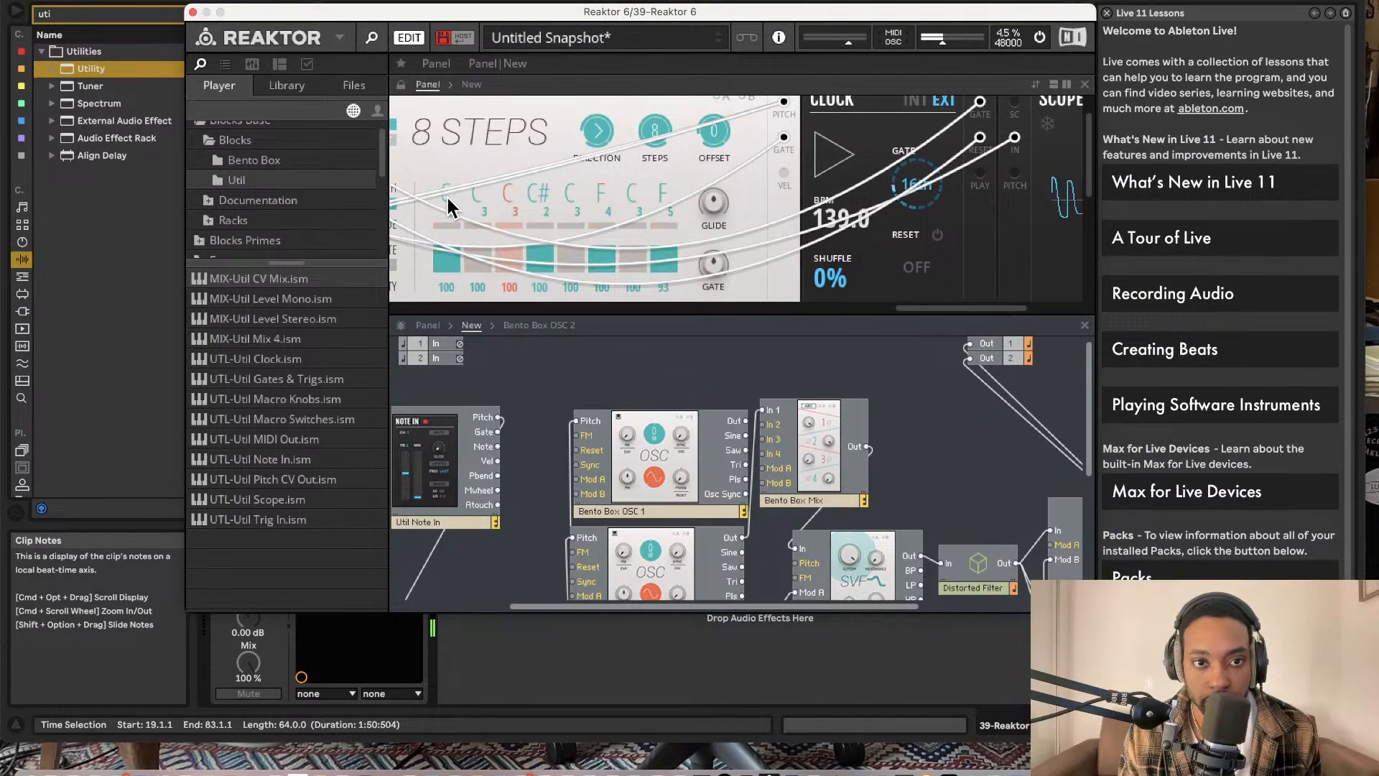
left_click_drag(446, 205, 508, 249)
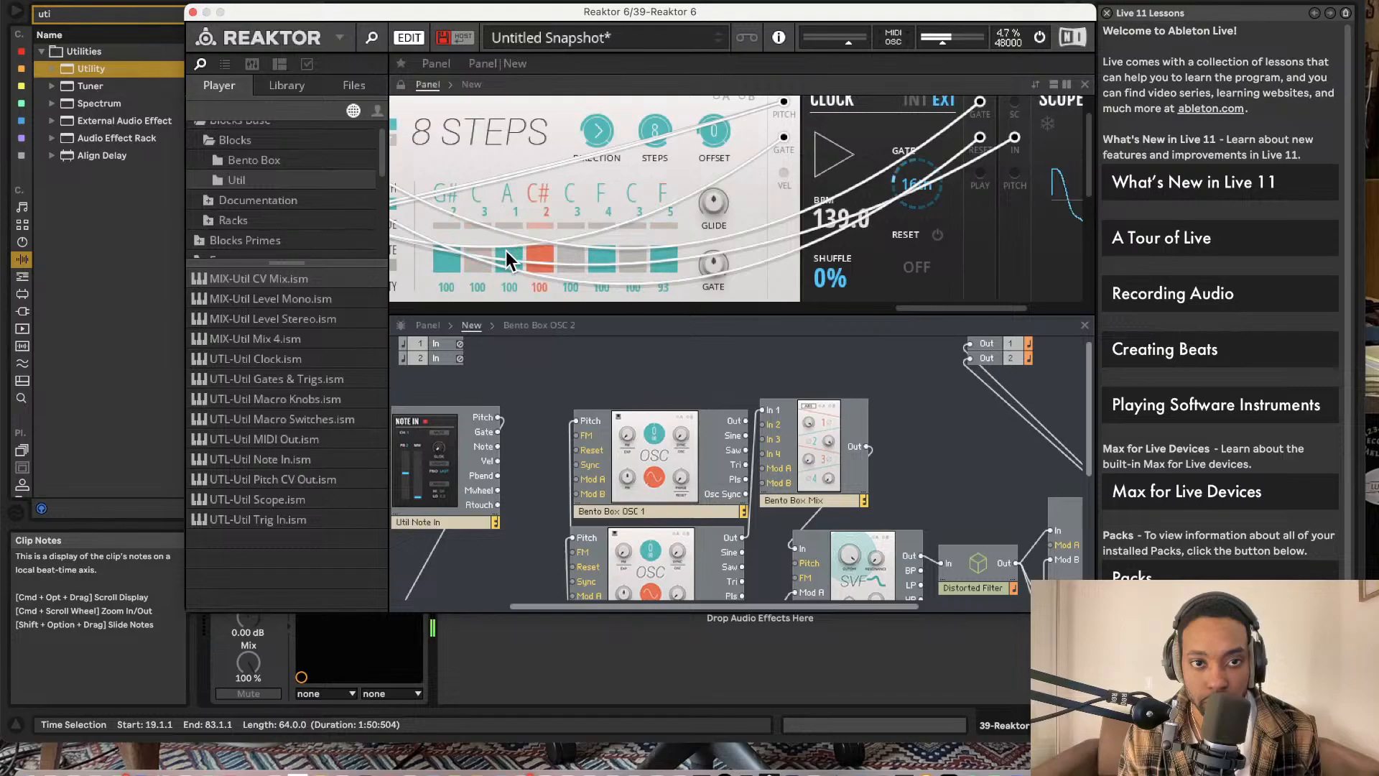
left_click_drag(602, 207, 604, 183)
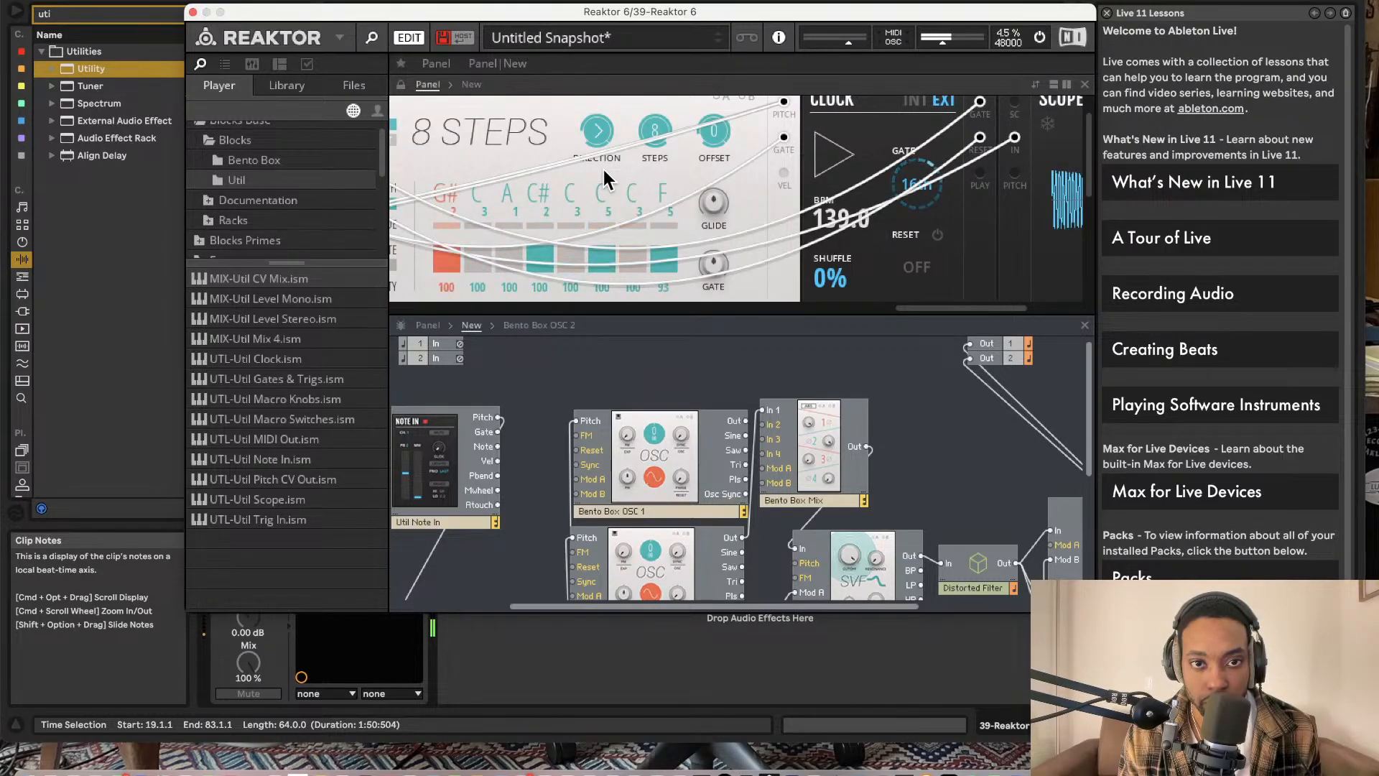
Step: Try G#1 on step 7 and C#4 on step 8 of the sequencer, toggling step 7 on and off
left_click(631, 255)
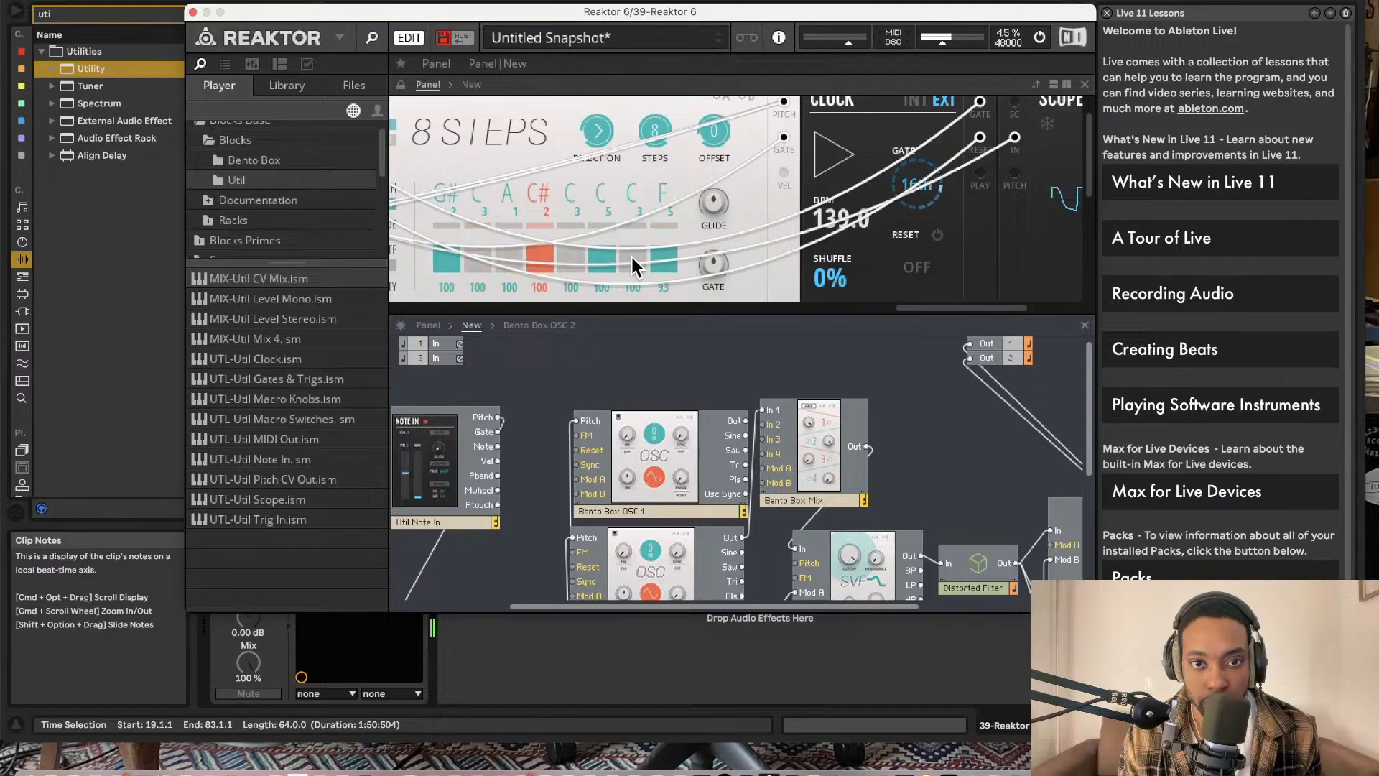
left_click_drag(637, 211, 633, 250)
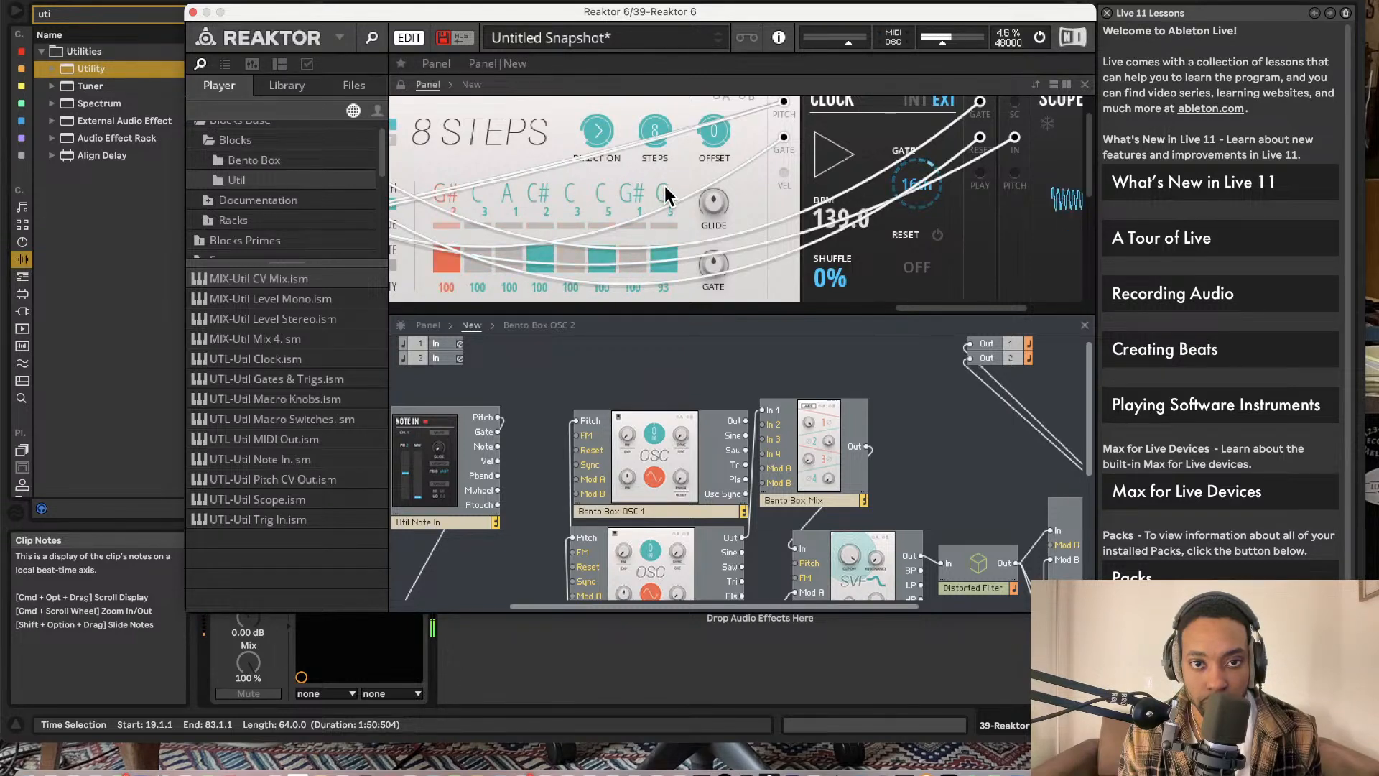
left_click_drag(662, 191, 664, 185)
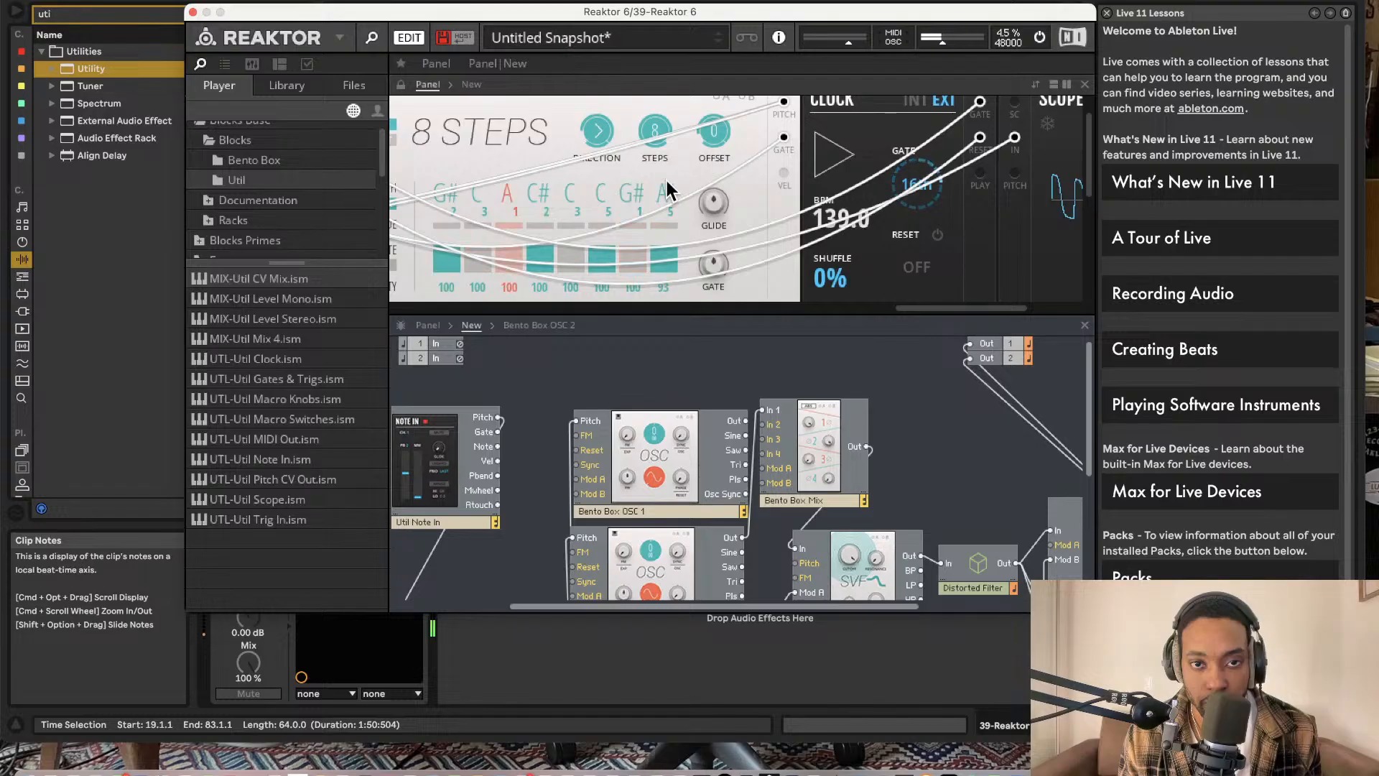
left_click_drag(670, 185, 661, 258)
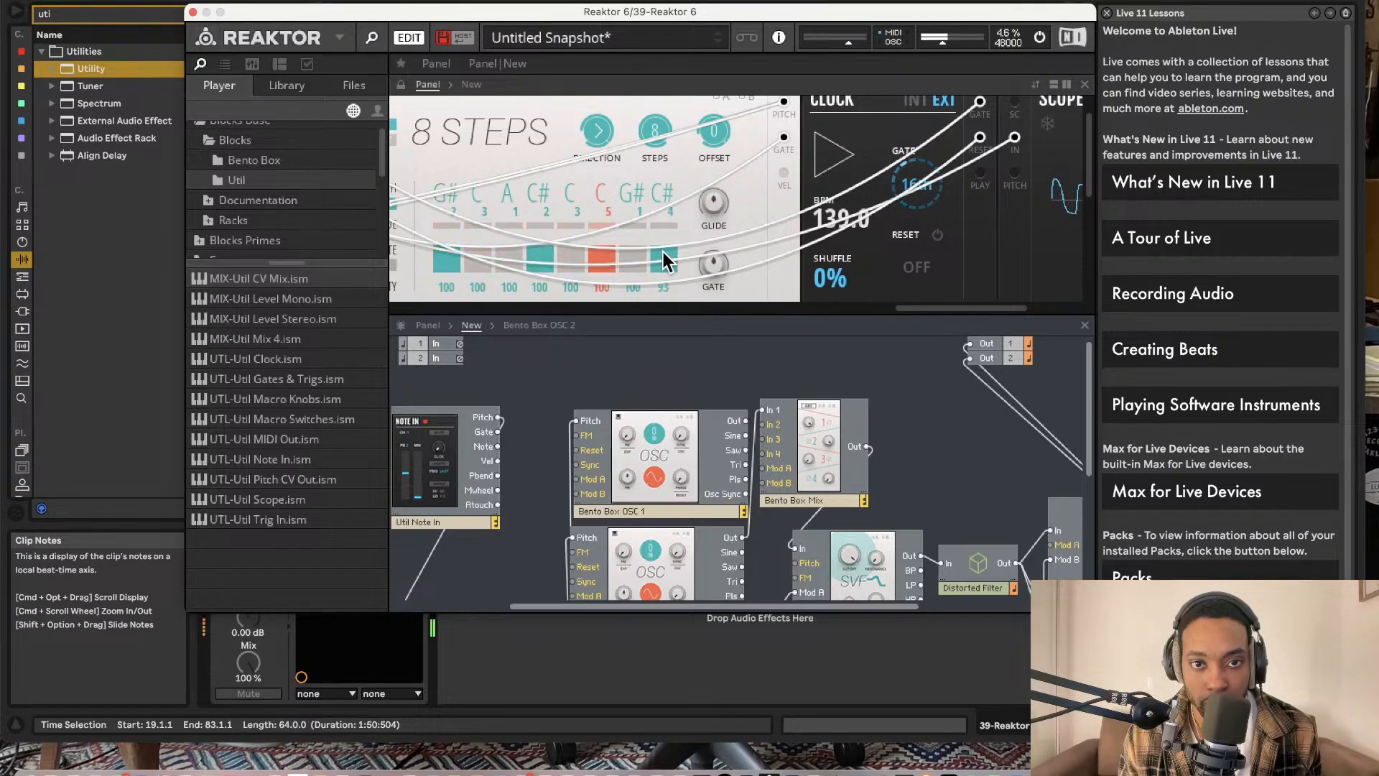
Step: Switch on steps 7 and 2 of the sequencer, setting both to F, and set step 8 to F5
left_click(638, 250)
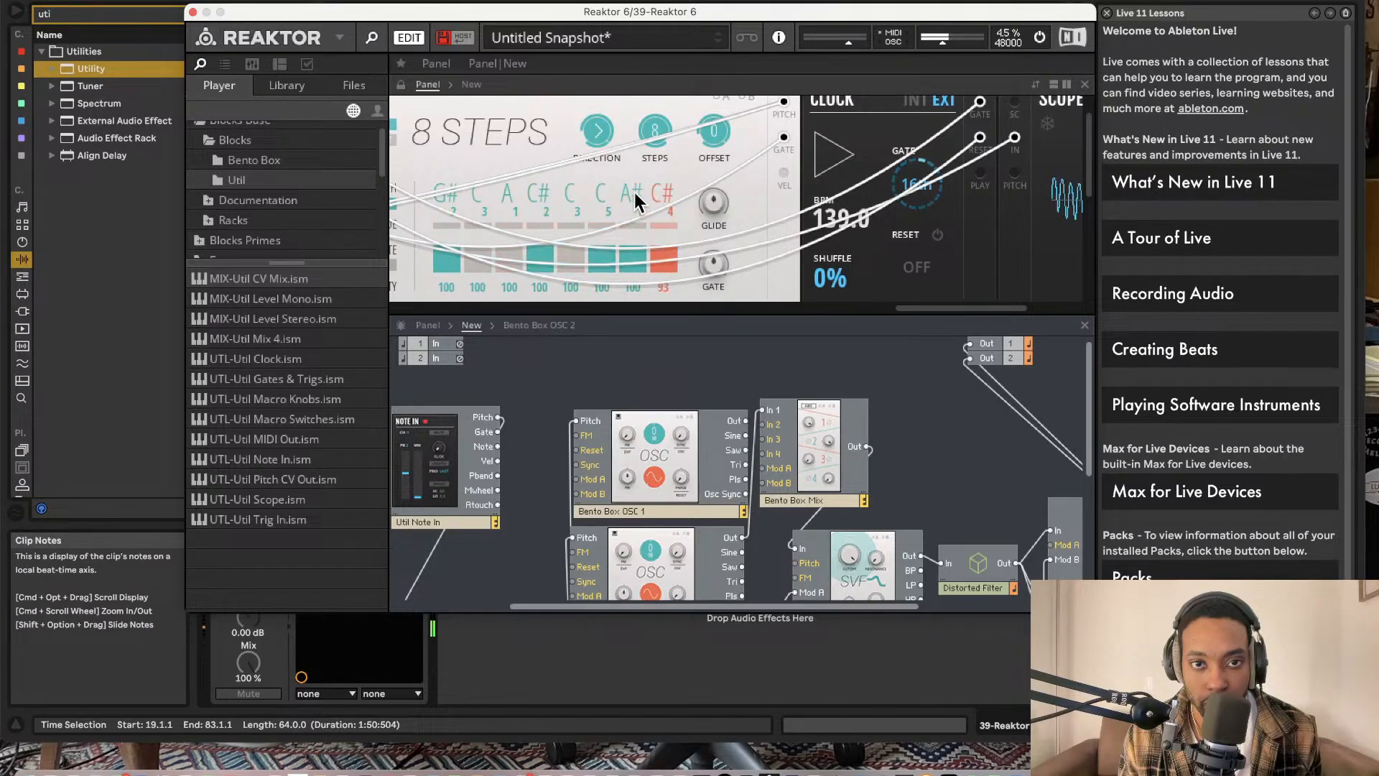
left_click_drag(634, 200, 665, 153)
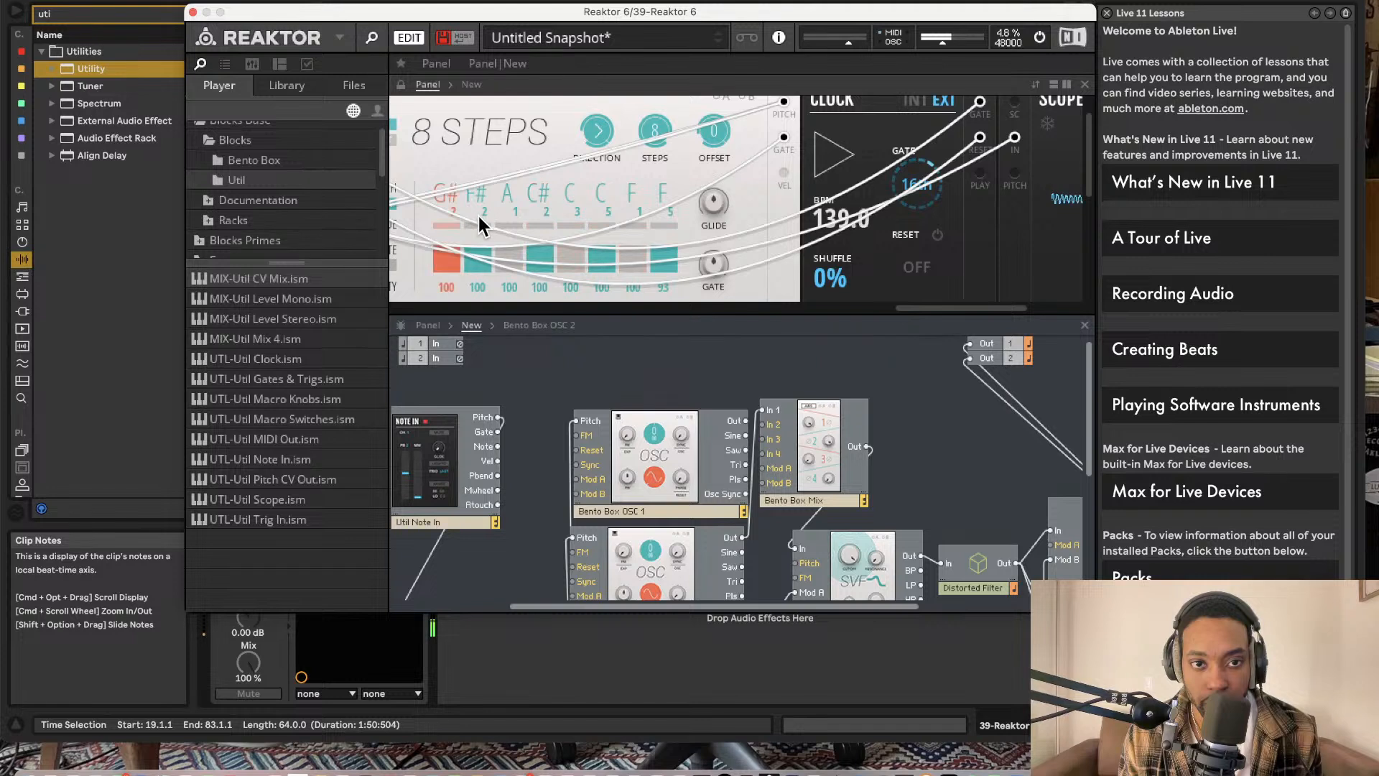
left_click_drag(482, 194, 487, 84)
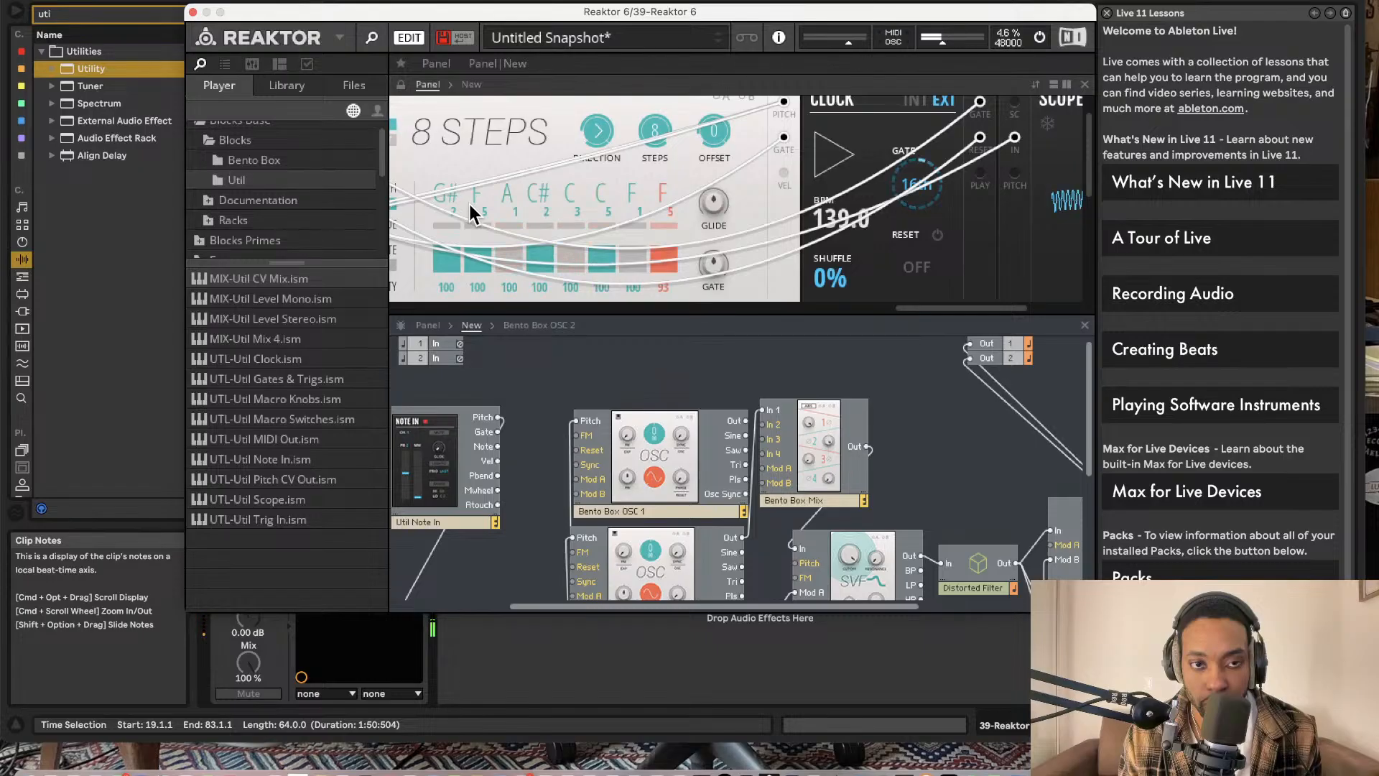
Step: Set step 2 of the 8-step sequencer to C4 and close the Reaktor window
left_click_drag(470, 212, 468, 266)
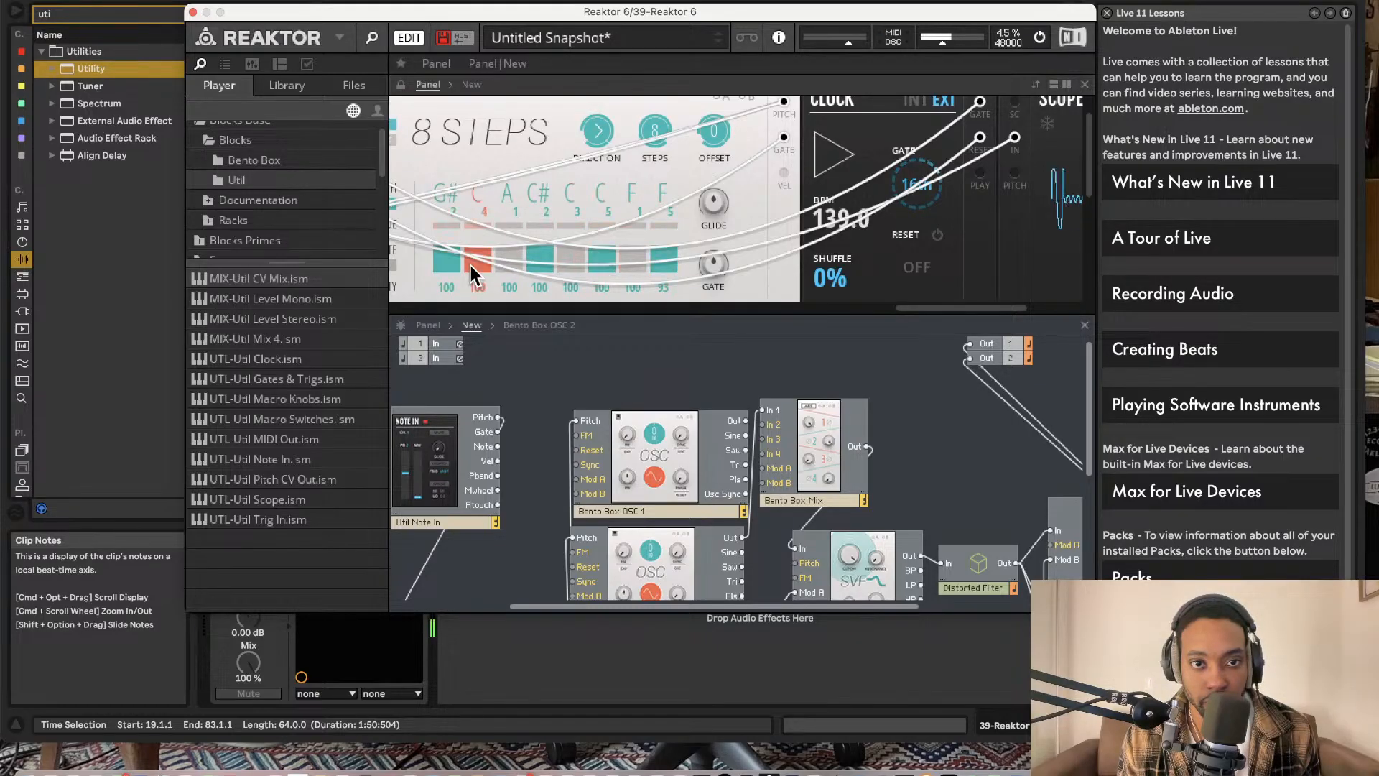
scroll(472, 260, "up", 2)
scroll(524, 240, "down", 3)
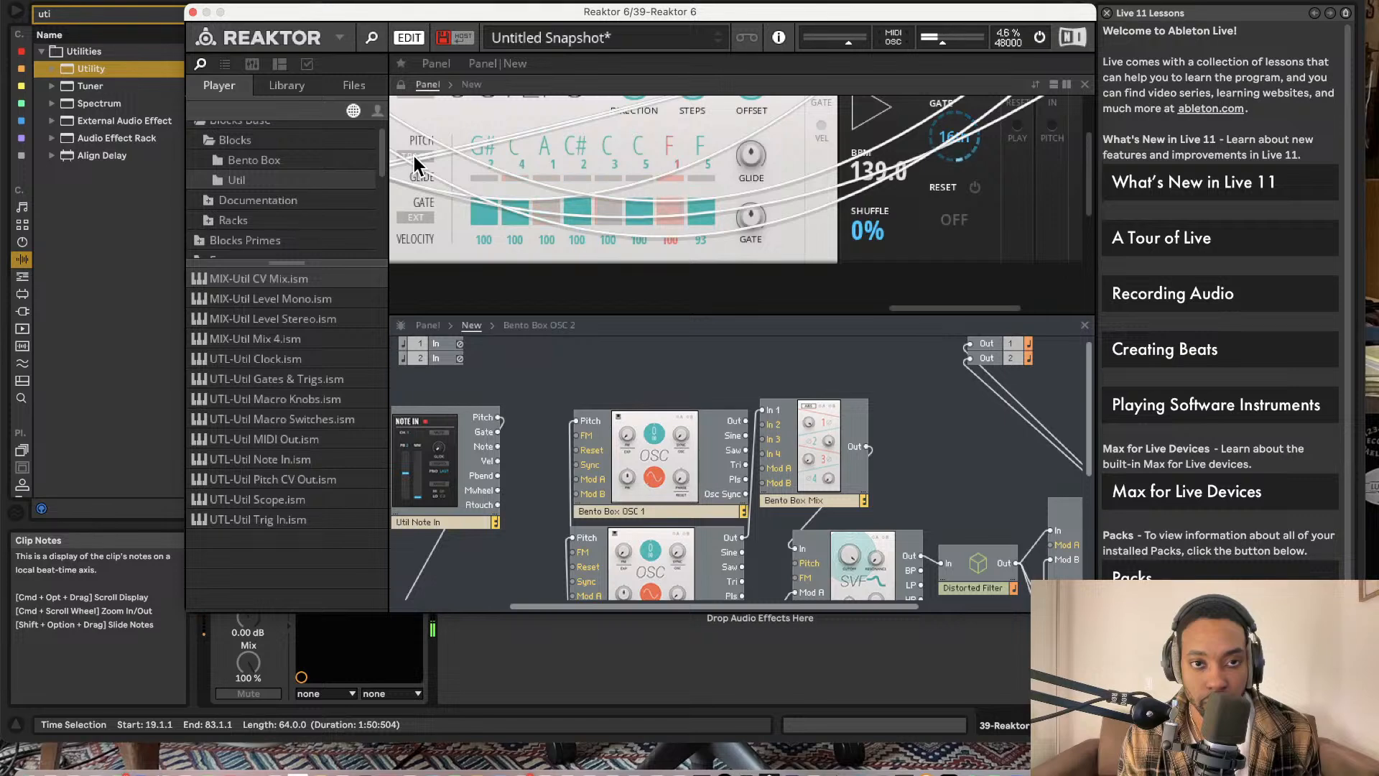
scroll(418, 158, "up", 2)
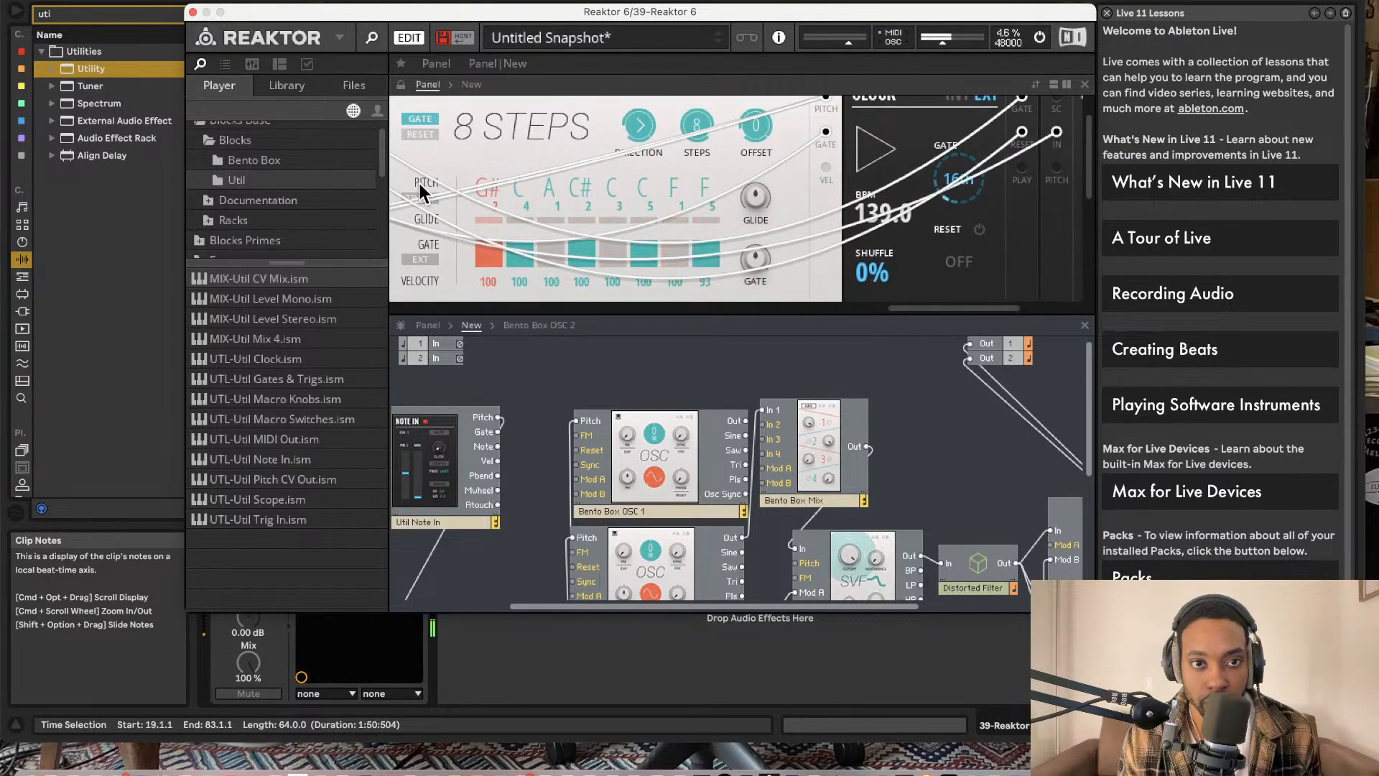
left_click(192, 12)
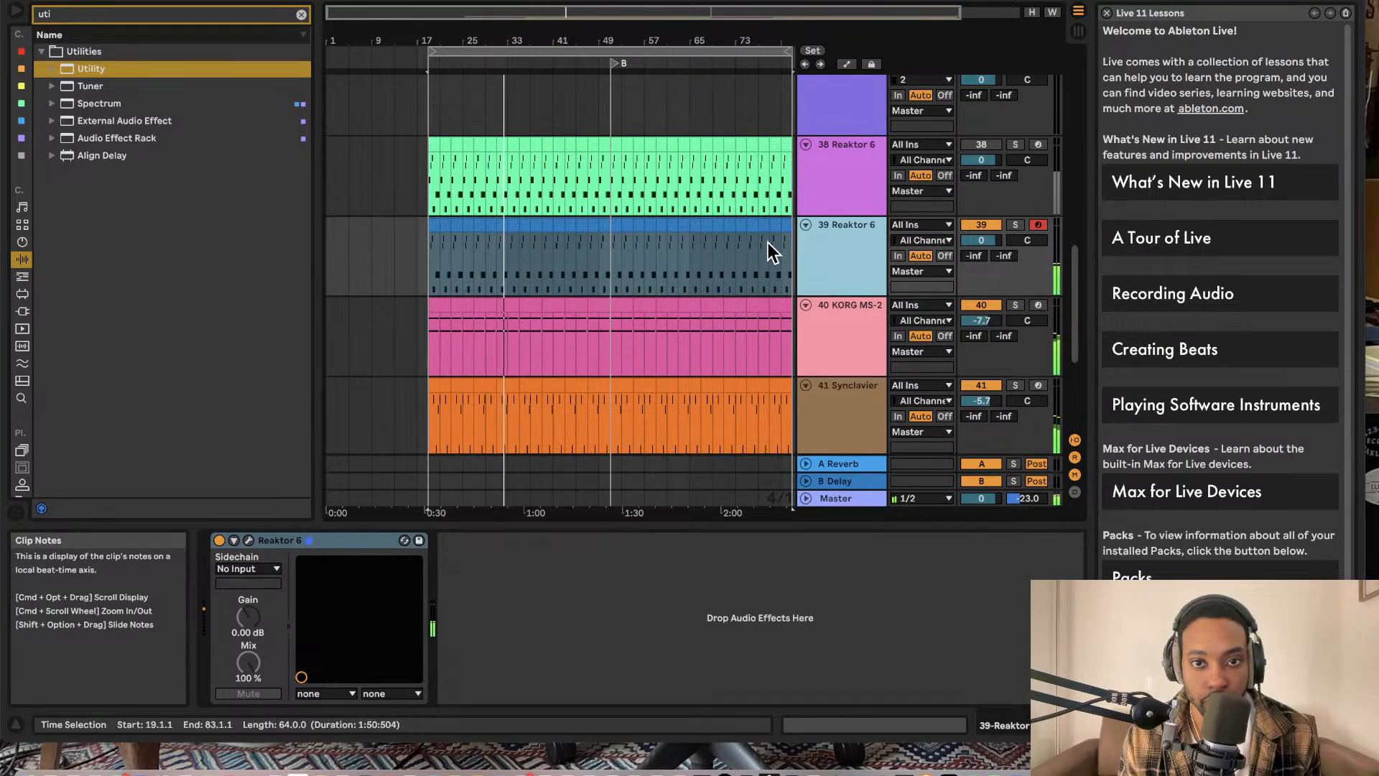
Step: Compare the two Reaktor 6 tracks by hearing track 38 in place of 39, leaving 39 active and 38 muted
left_click(978, 226)
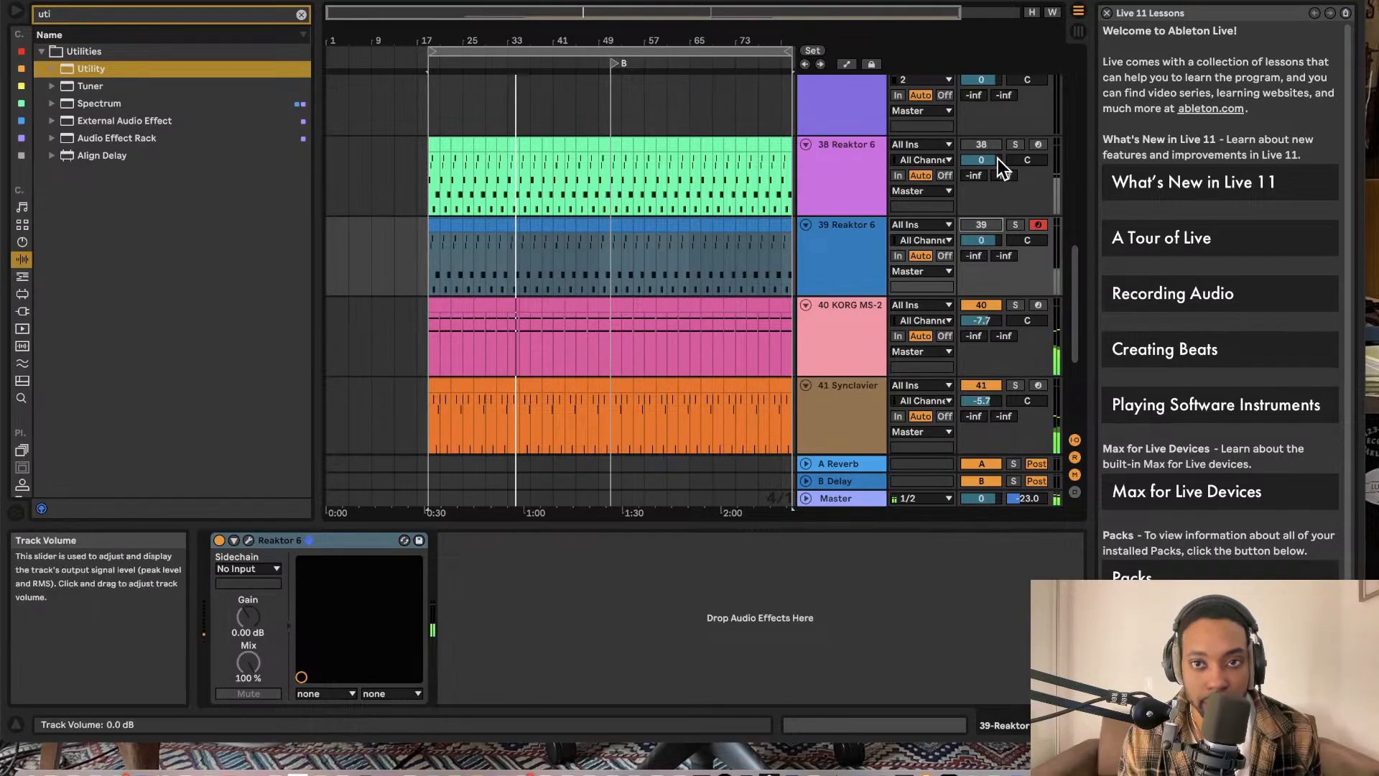
left_click(981, 145)
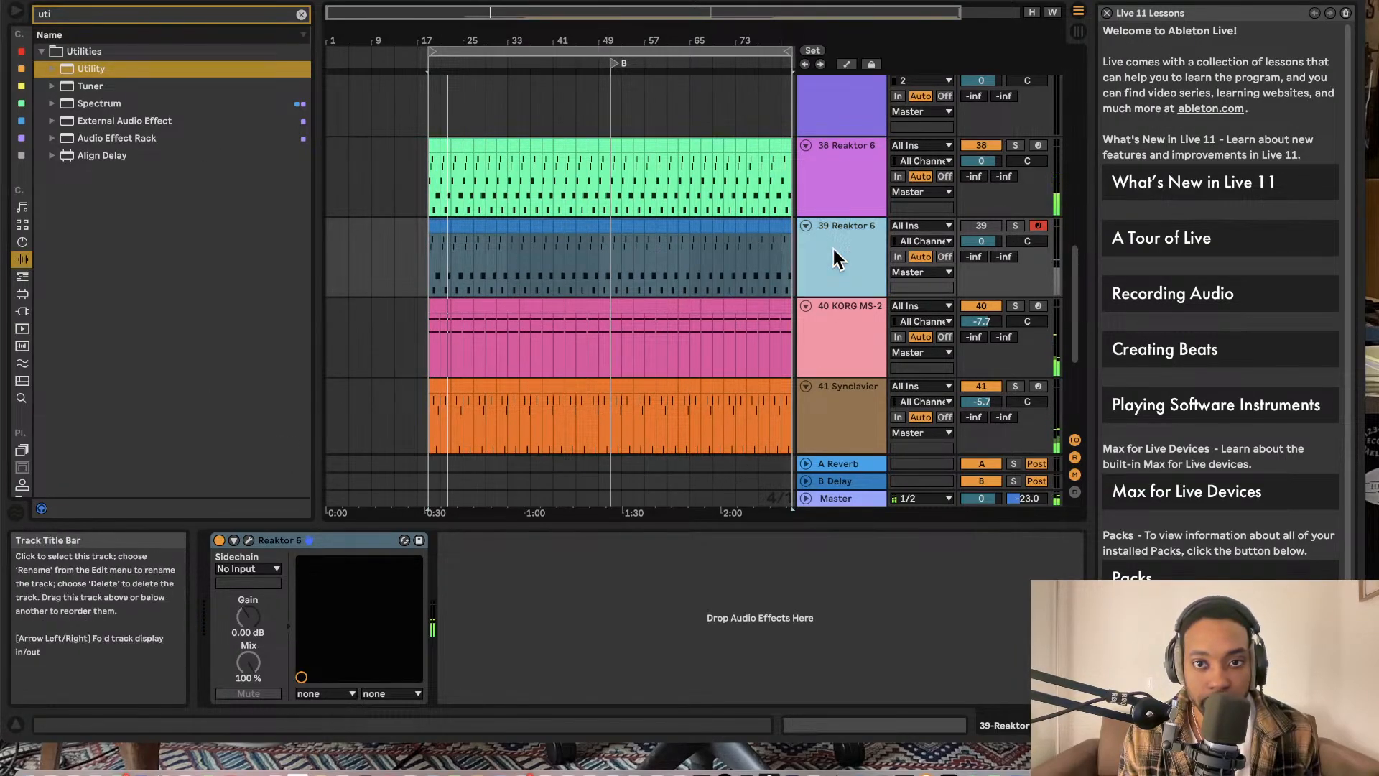
left_click(995, 225)
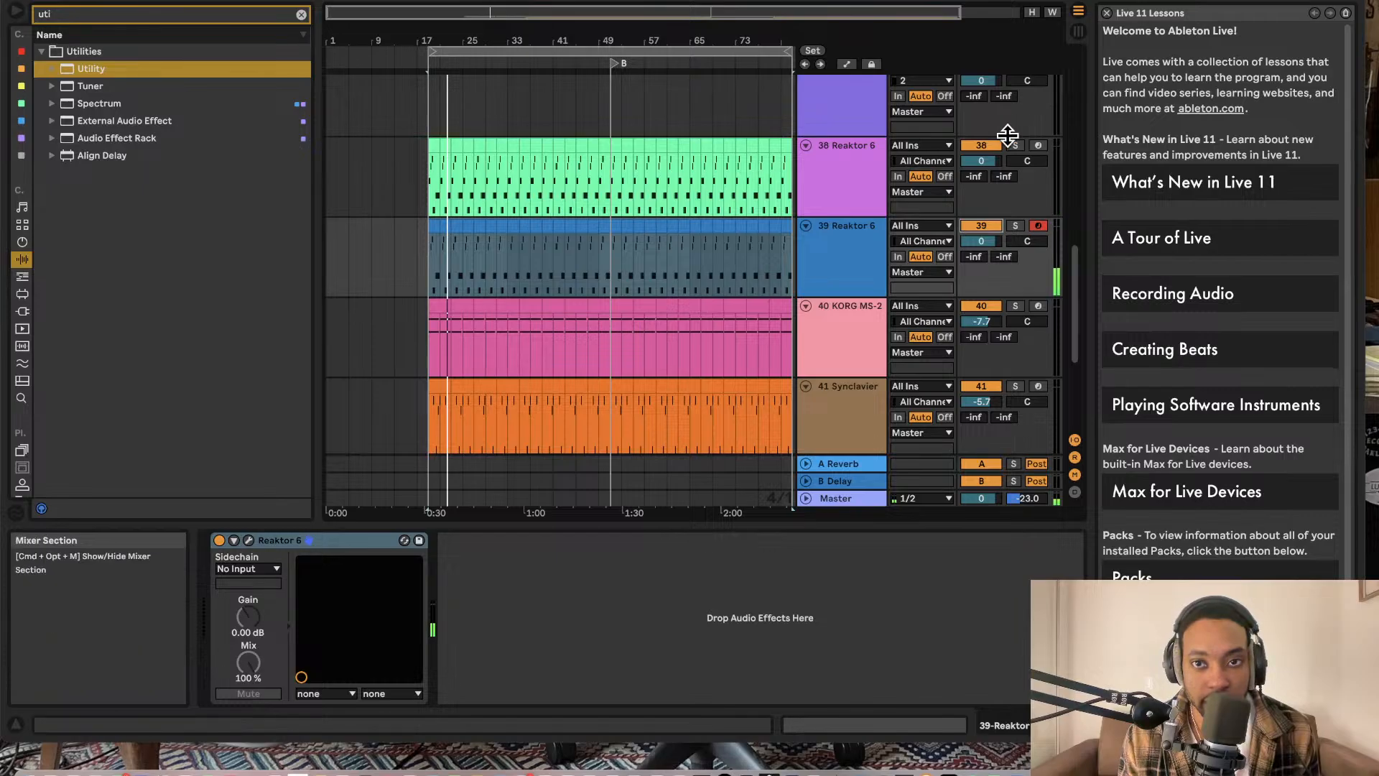
left_click(982, 146)
Step: Reopen track 39's Reaktor window and examine the LFO, VCA and ADSR blocks, repositioning the window and enlarging the panel area
left_click(249, 540)
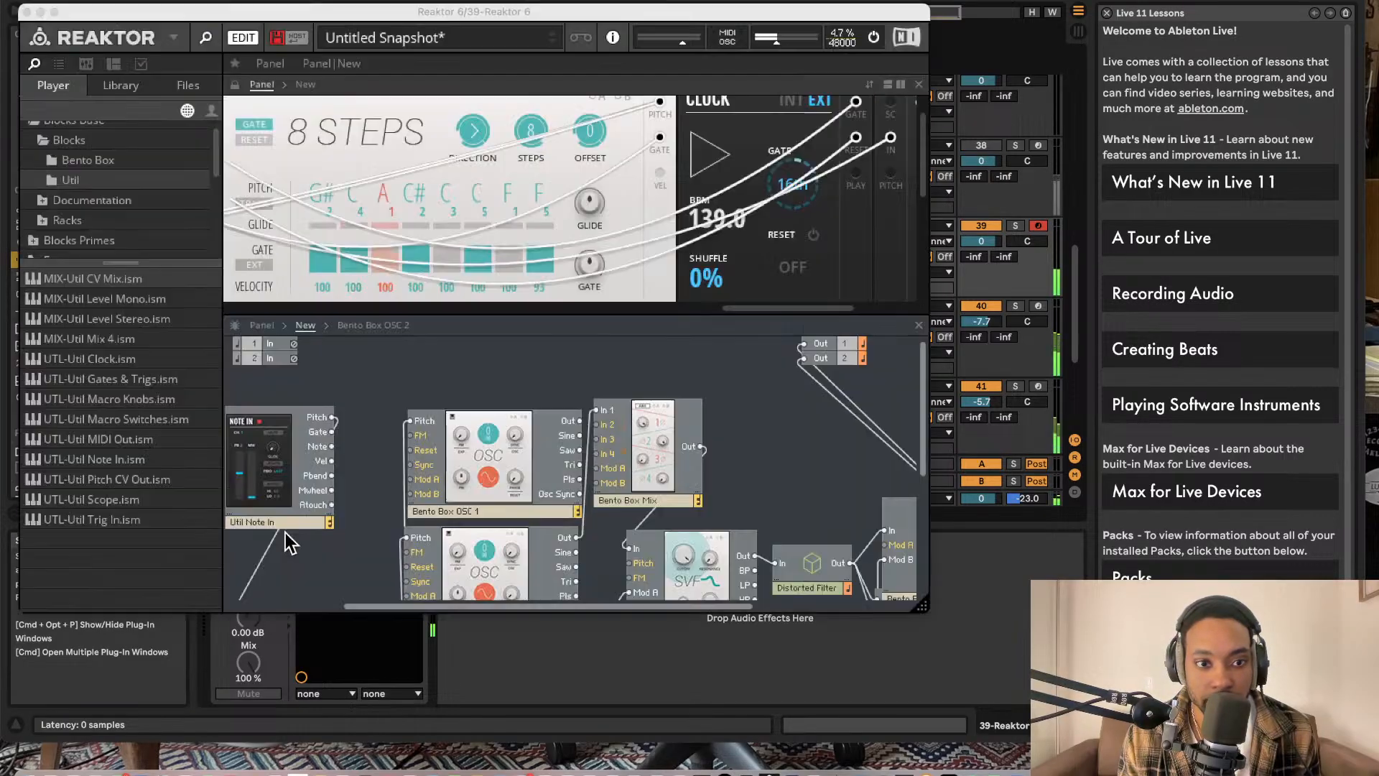
scroll(267, 203, "left", 5)
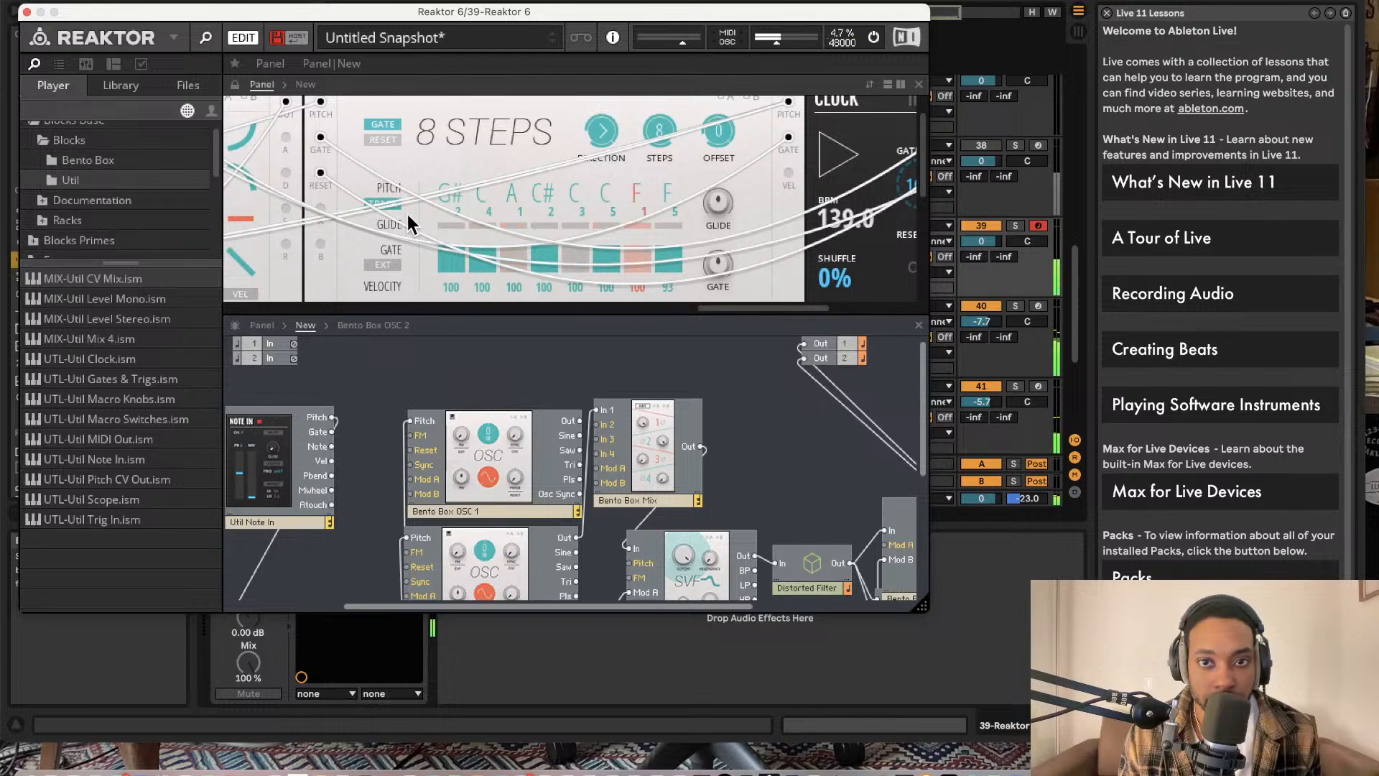
scroll(431, 201, "left", 3)
scroll(454, 191, "left", 10)
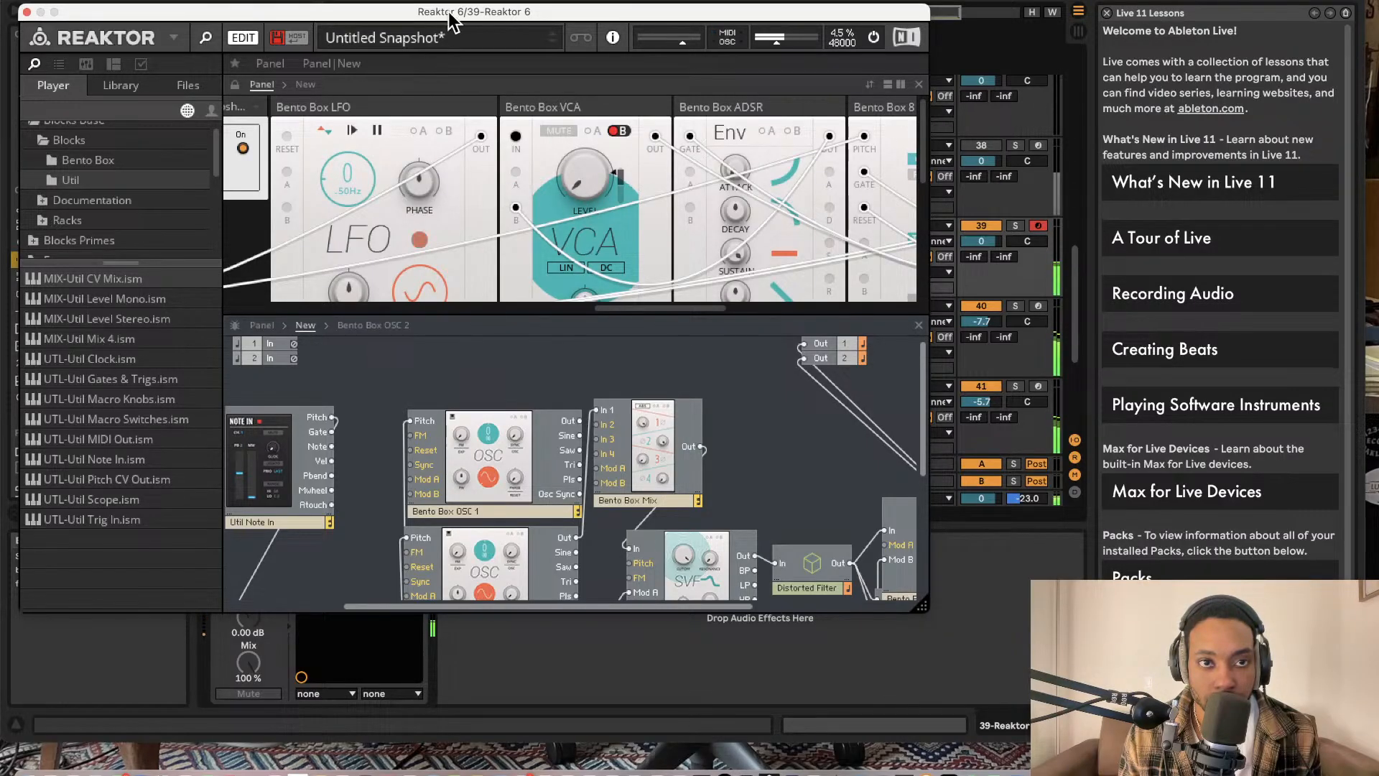
left_click_drag(455, 12, 513, 0)
left_click_drag(498, 298, 499, 335)
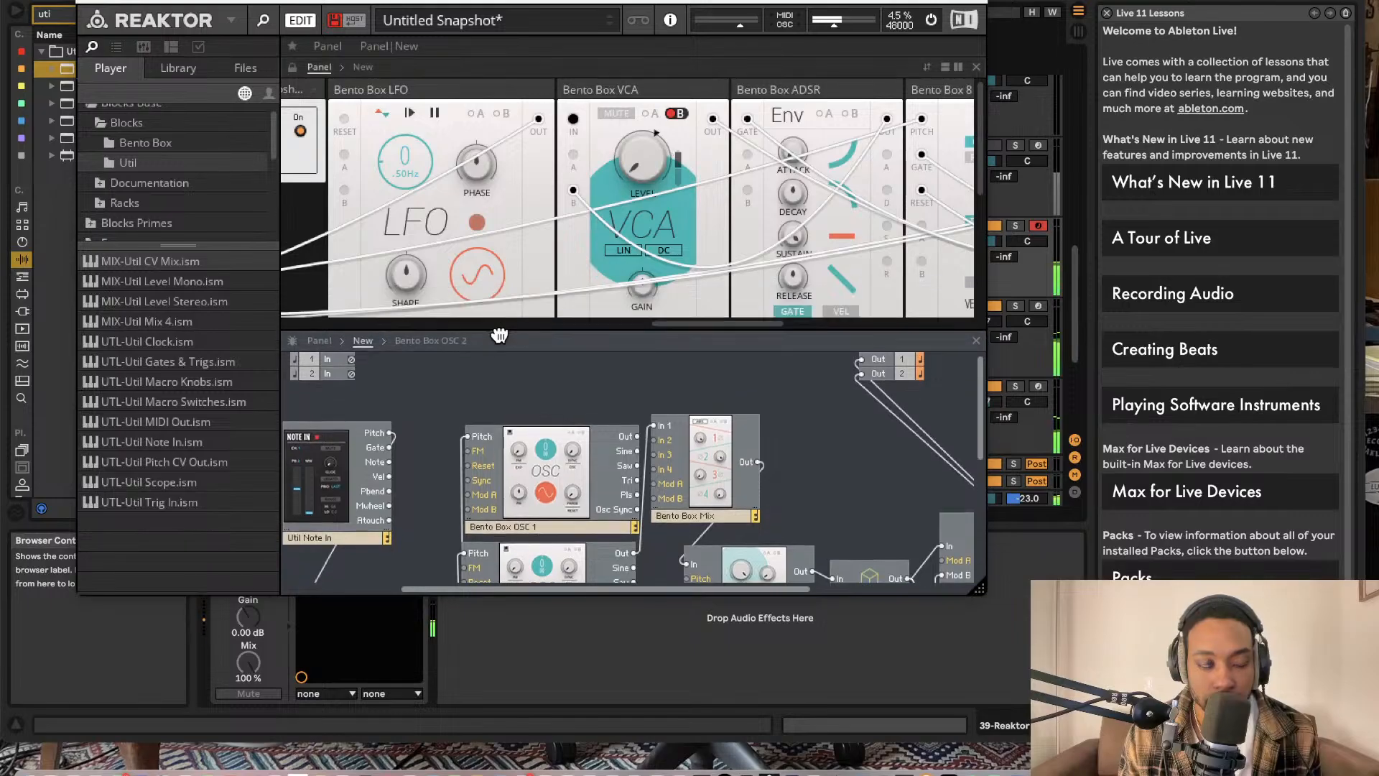
Step: Bring back the hidden Reaktor window, dismiss its About screen and close the window
key("super+alt+p")
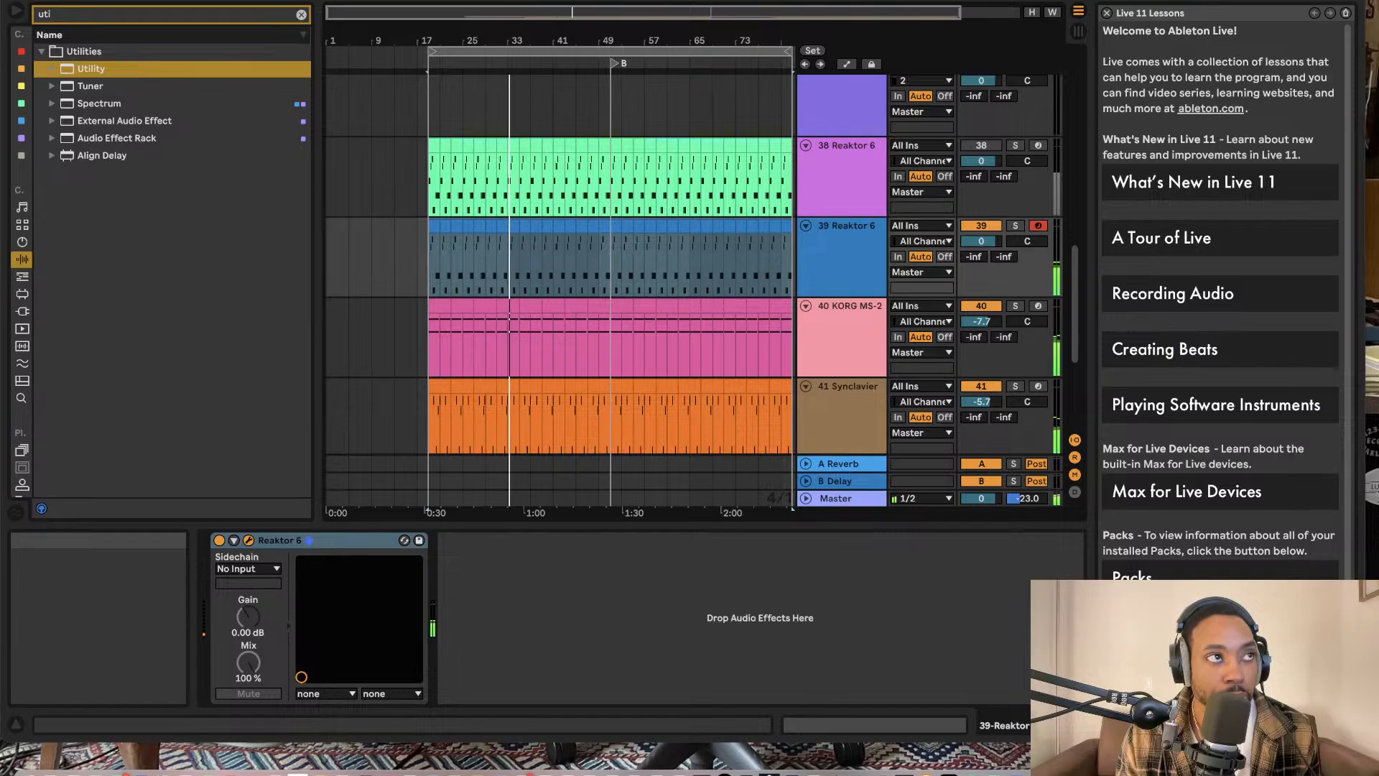
left_click(149, 16)
left_click(163, 17)
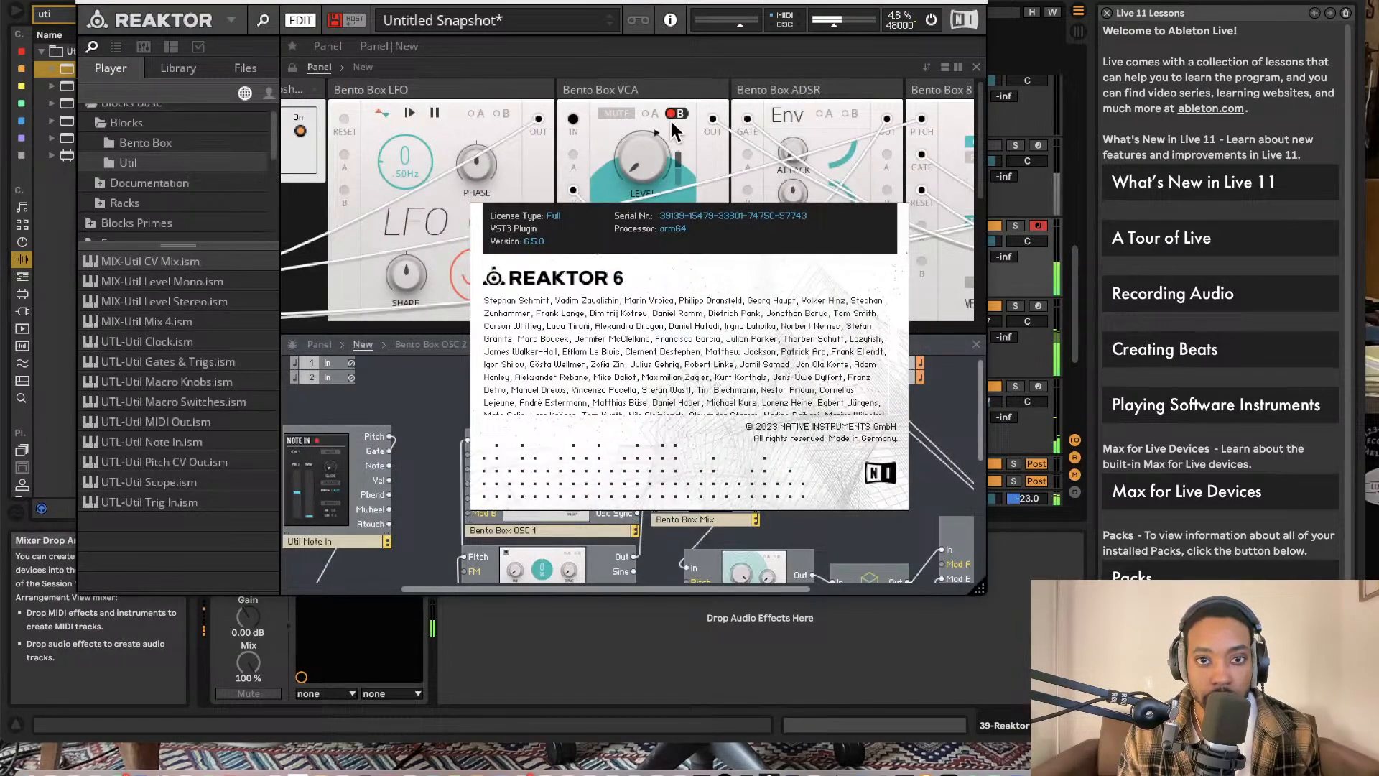
left_click(632, 155)
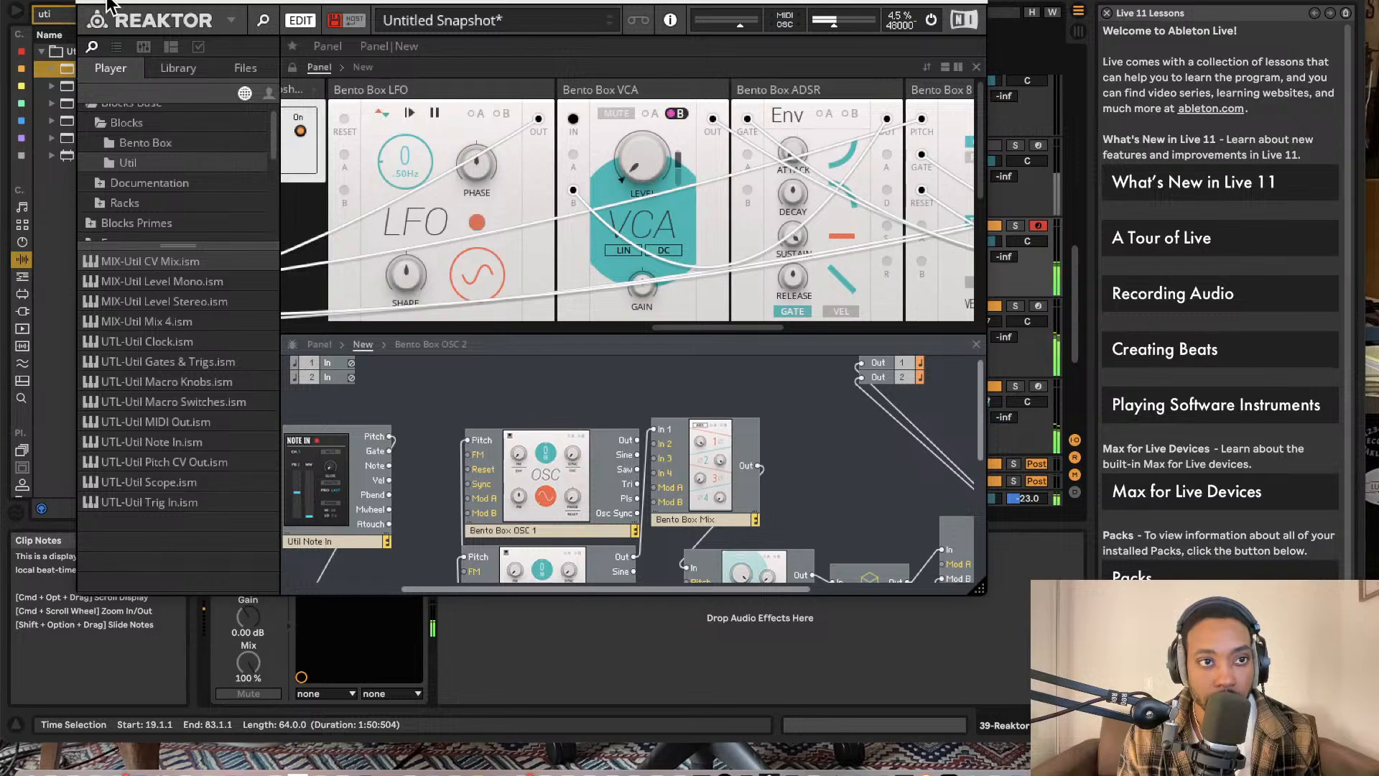
left_click_drag(157, 1, 228, 46)
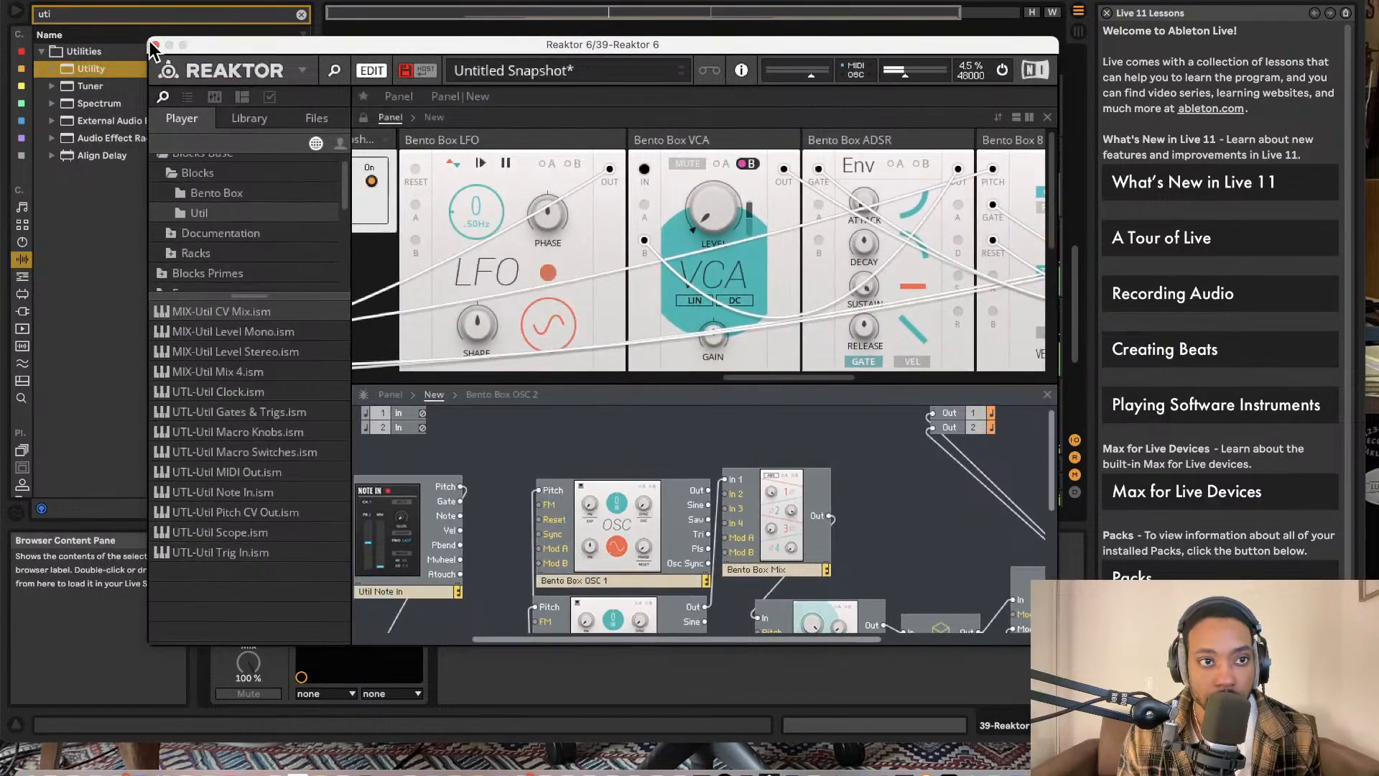
left_click(152, 15)
left_click(159, 49)
left_click(157, 46)
type("uti")
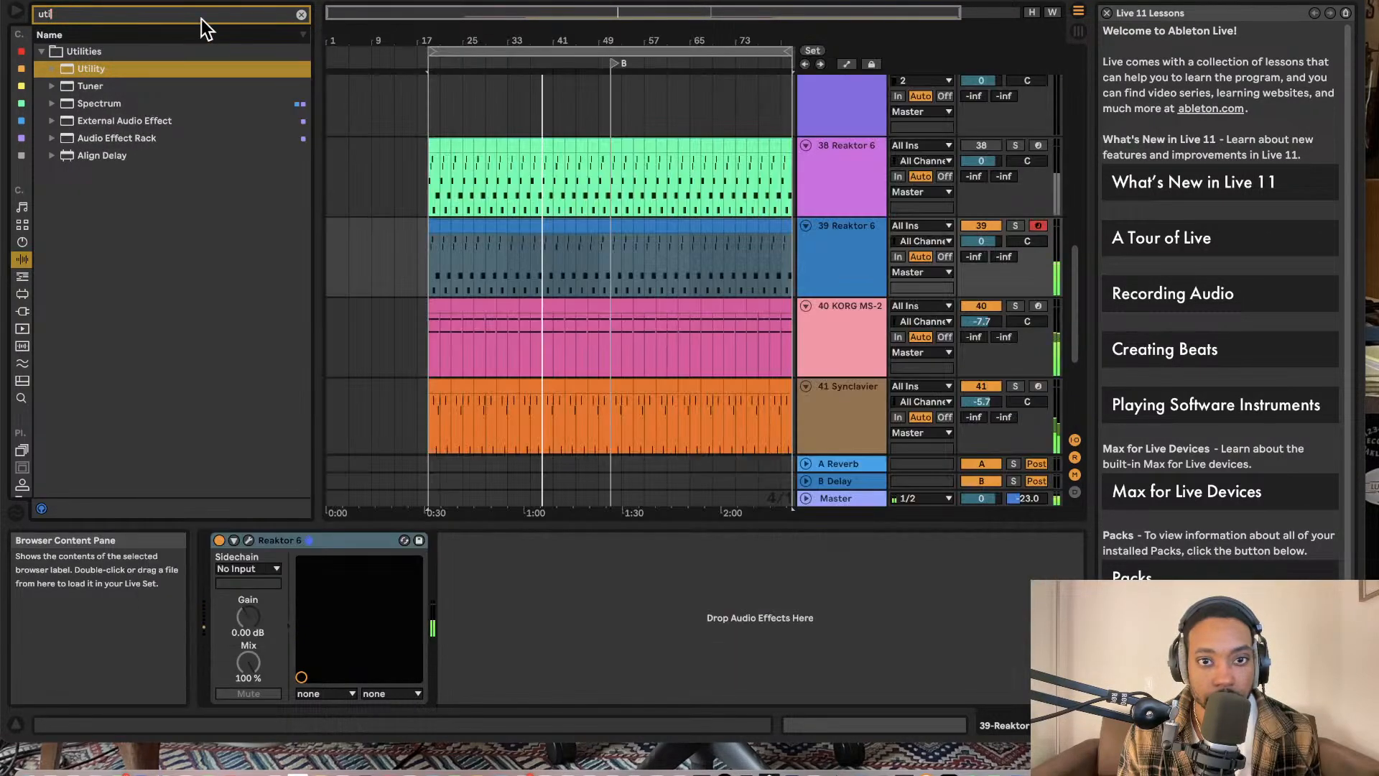
key("BackSpace")
key("BackSpace")
key("BackSpace")
type("satur")
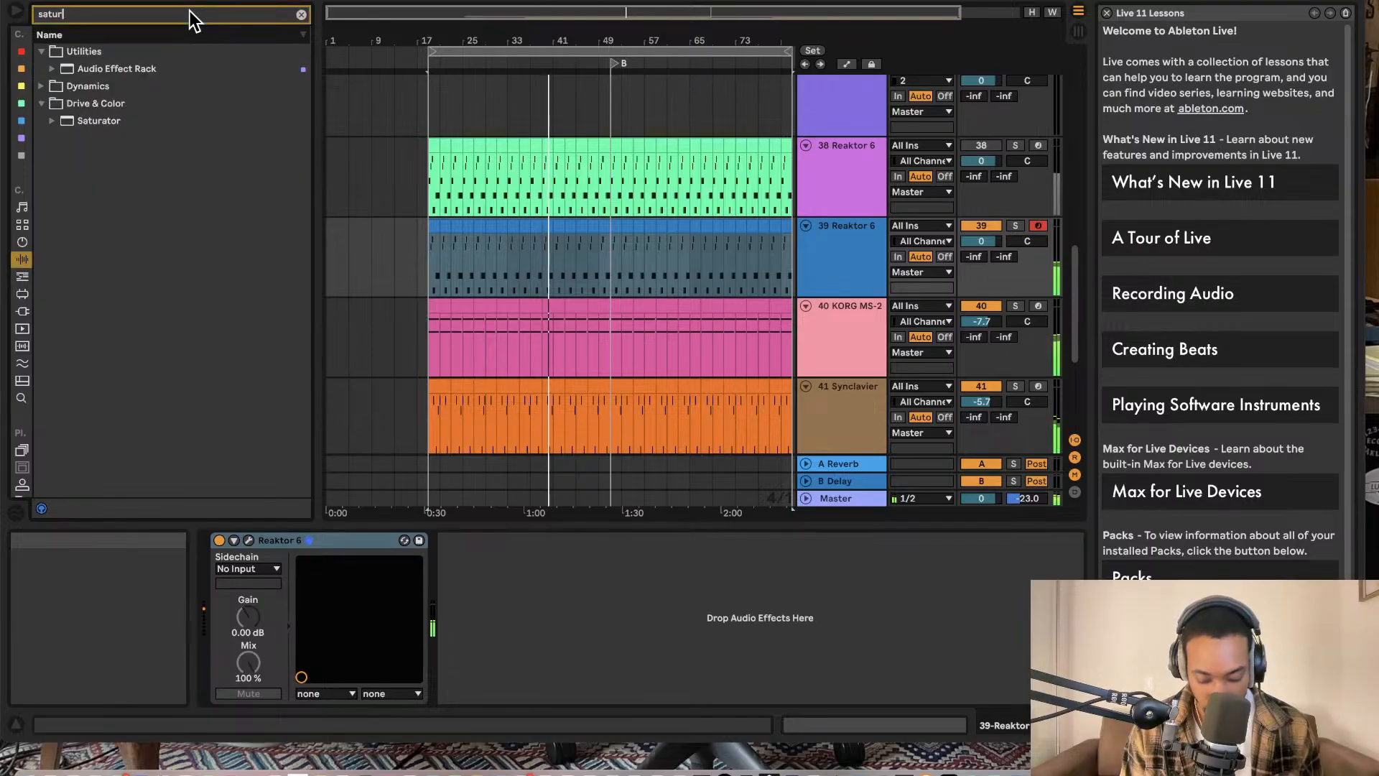
type("ar")
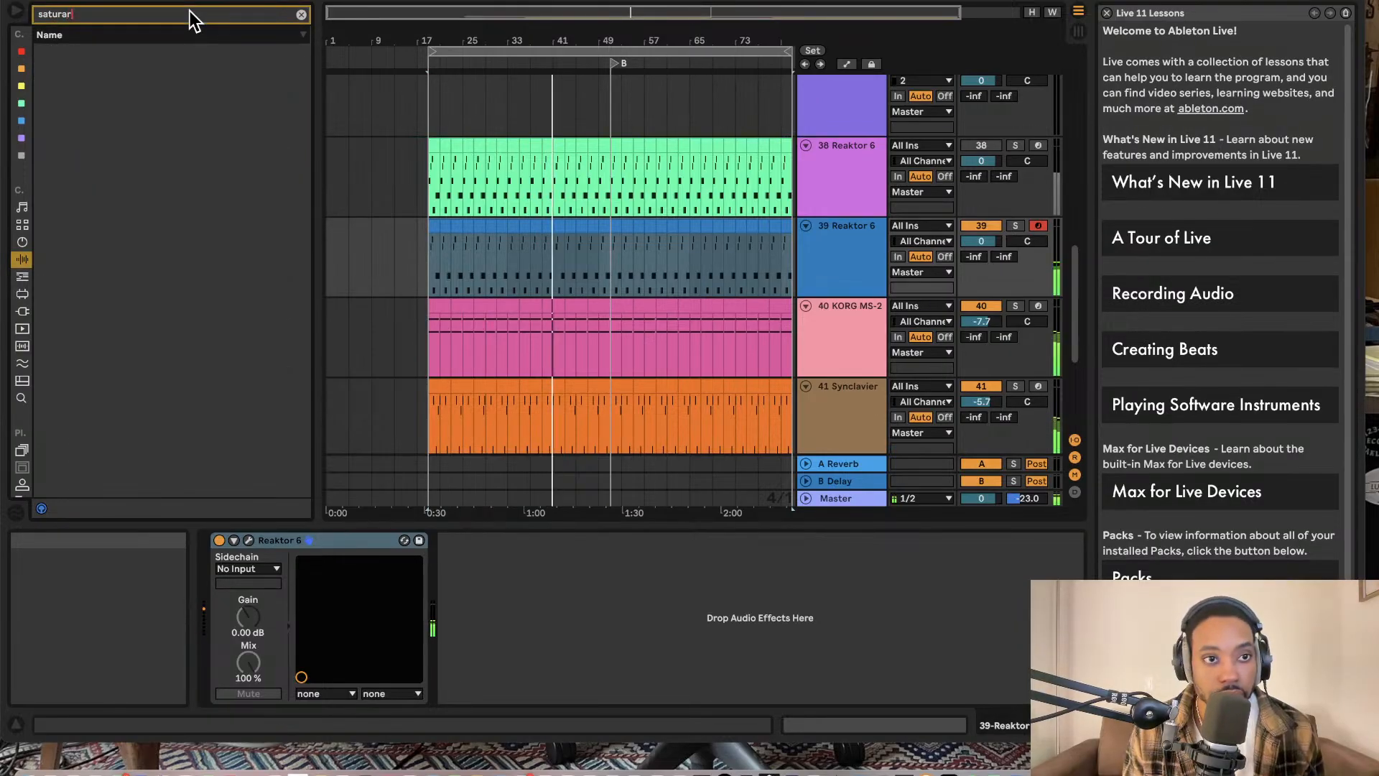
left_click(22, 276)
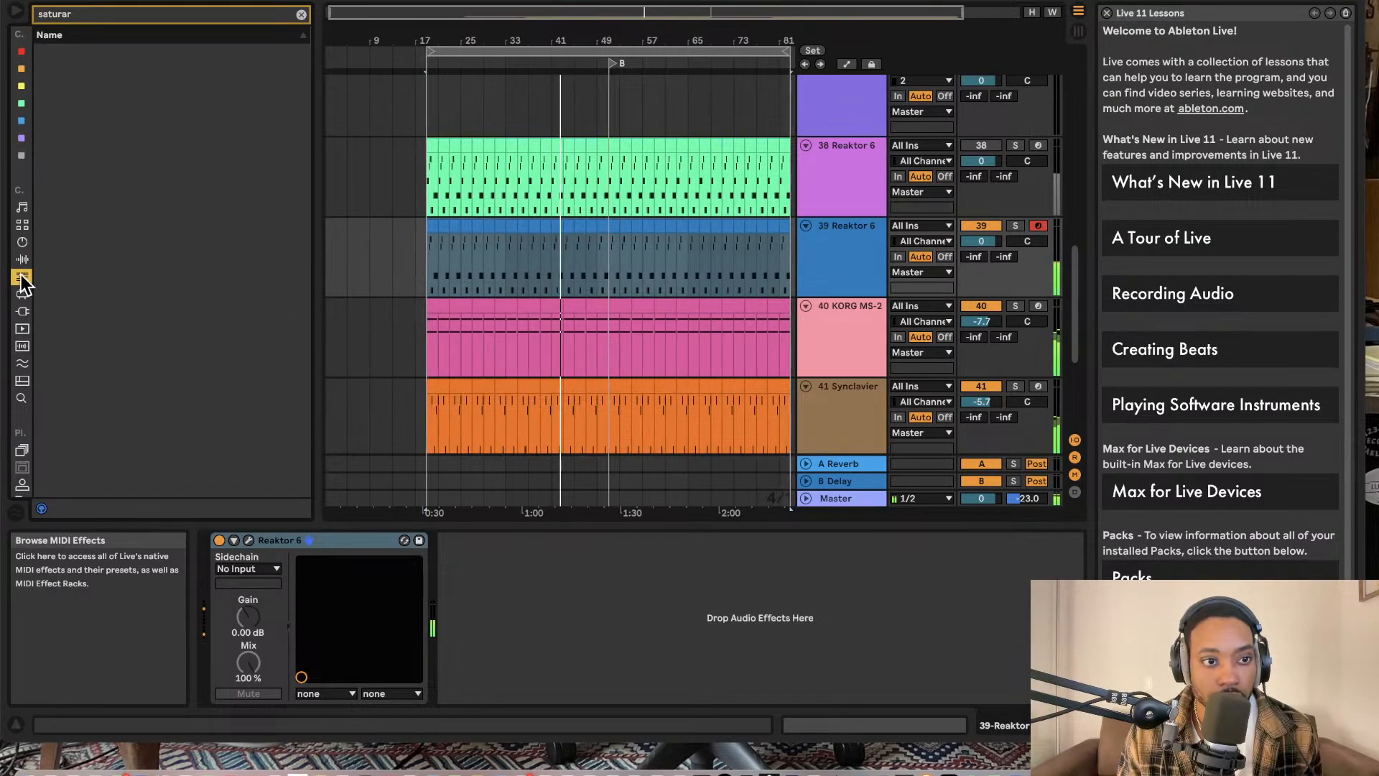
left_click(20, 294)
left_click(20, 311)
left_click(22, 275)
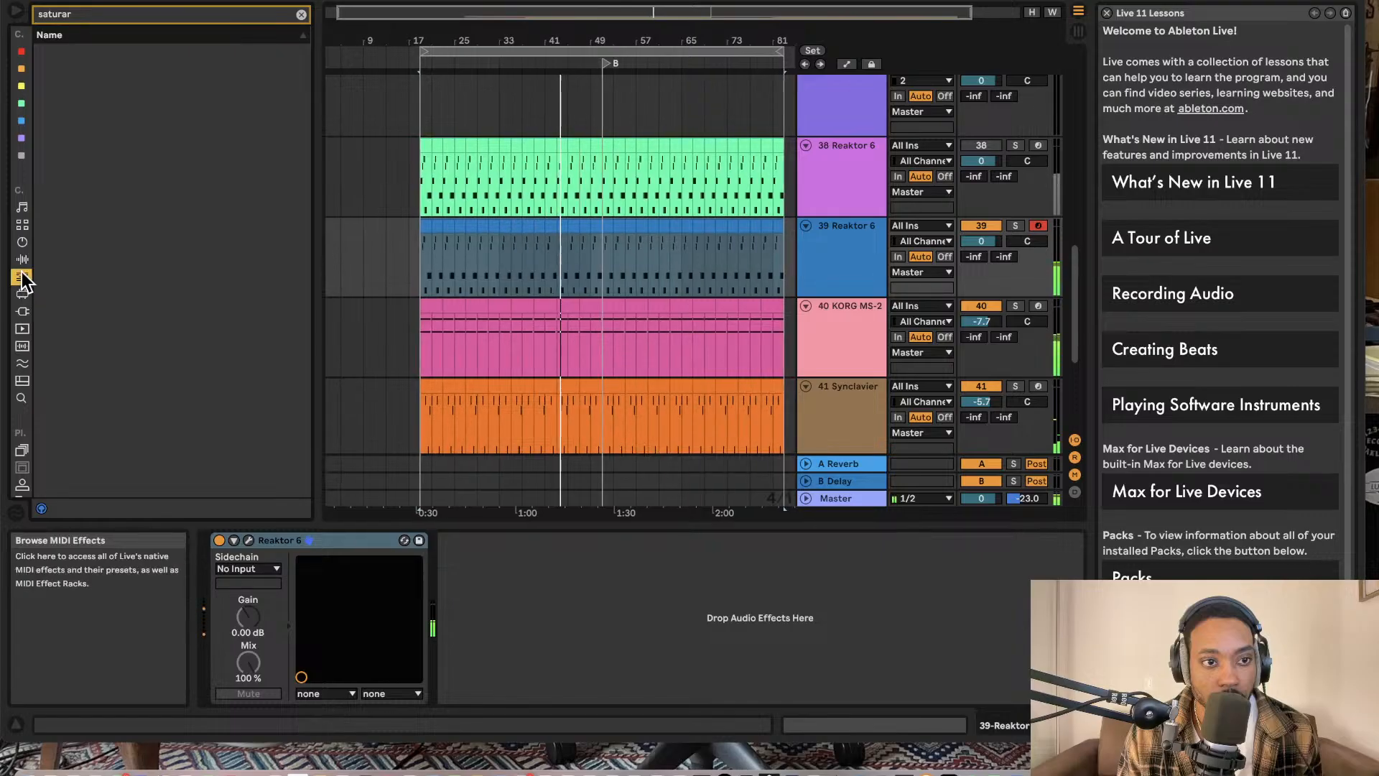
left_click(23, 260)
Step: Search the audio effects for "satura", try Saturator on track 39, and delete the device again
double_click(94, 16)
key("BackSpace")
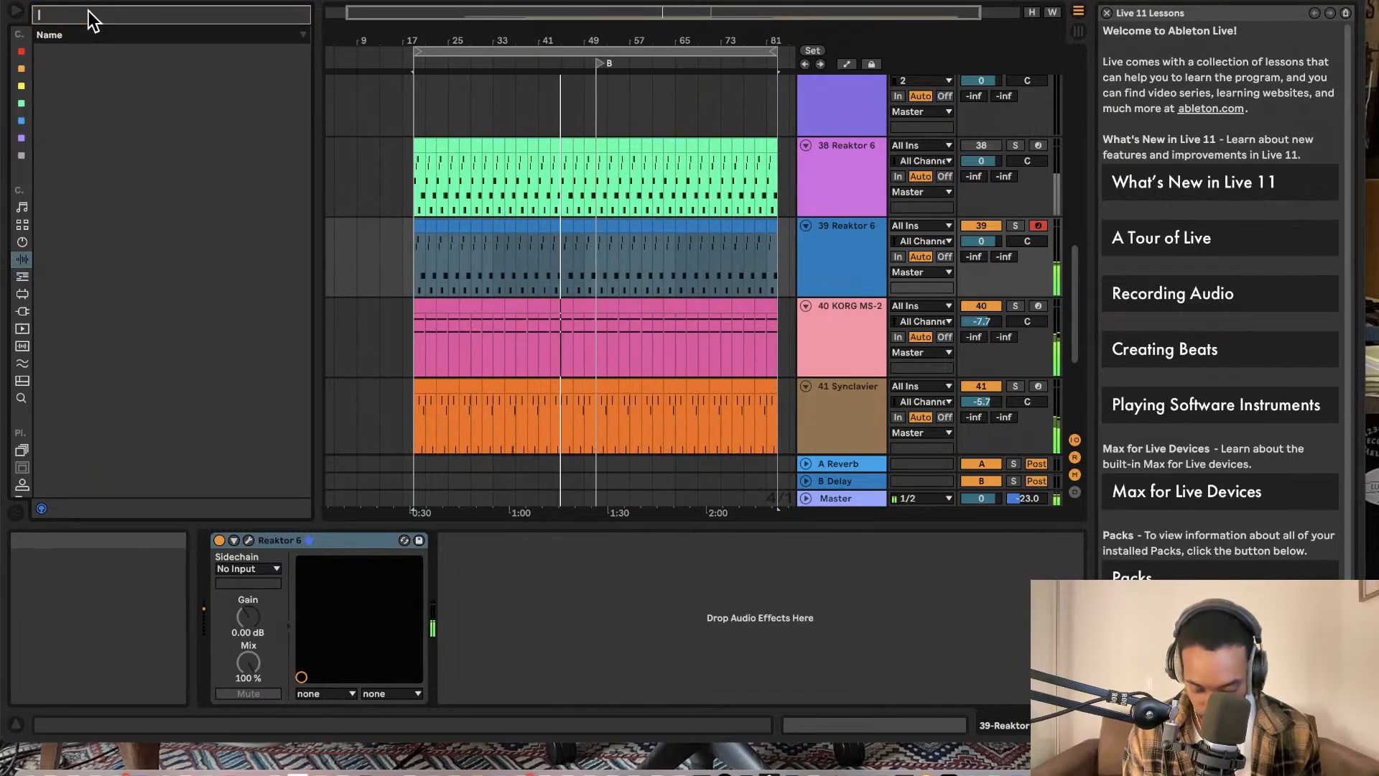
type("satura")
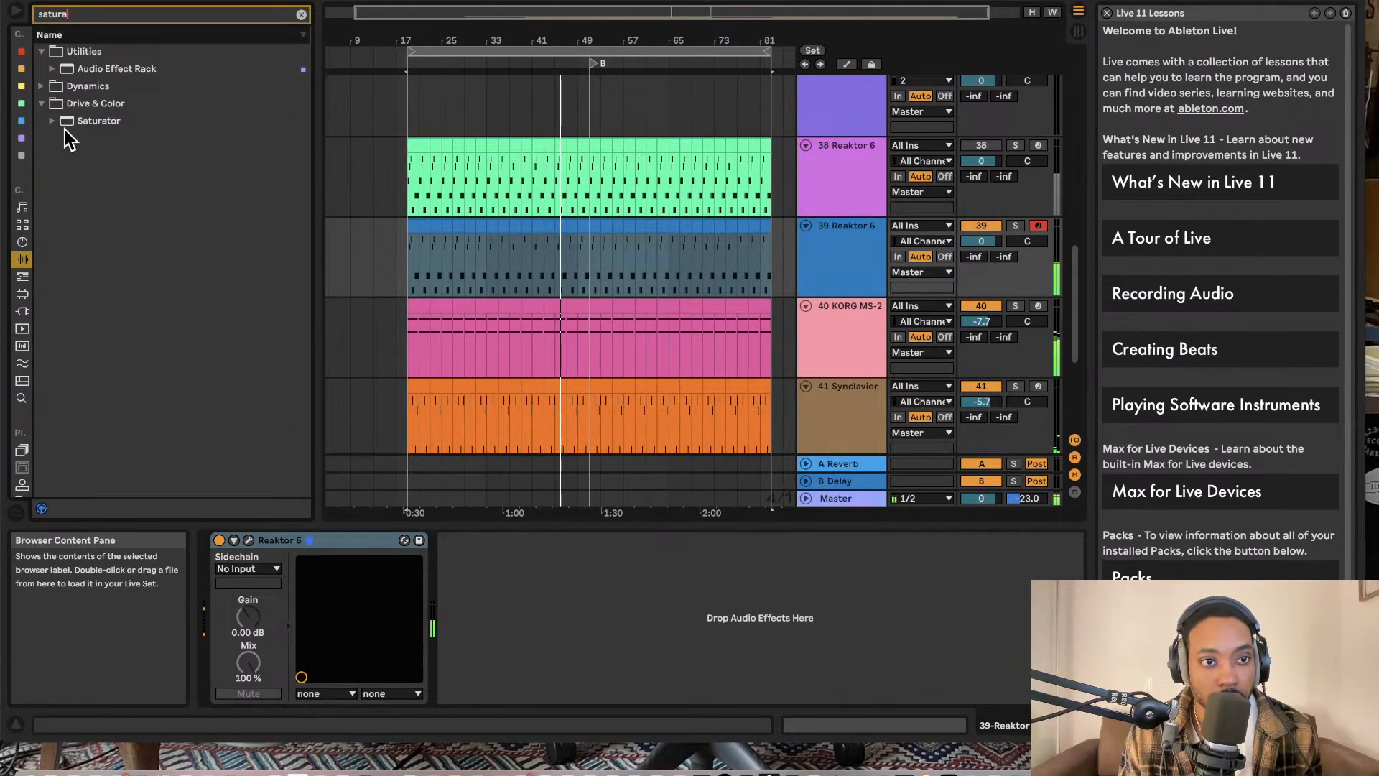
left_click(68, 120)
left_click_drag(102, 107, 860, 276)
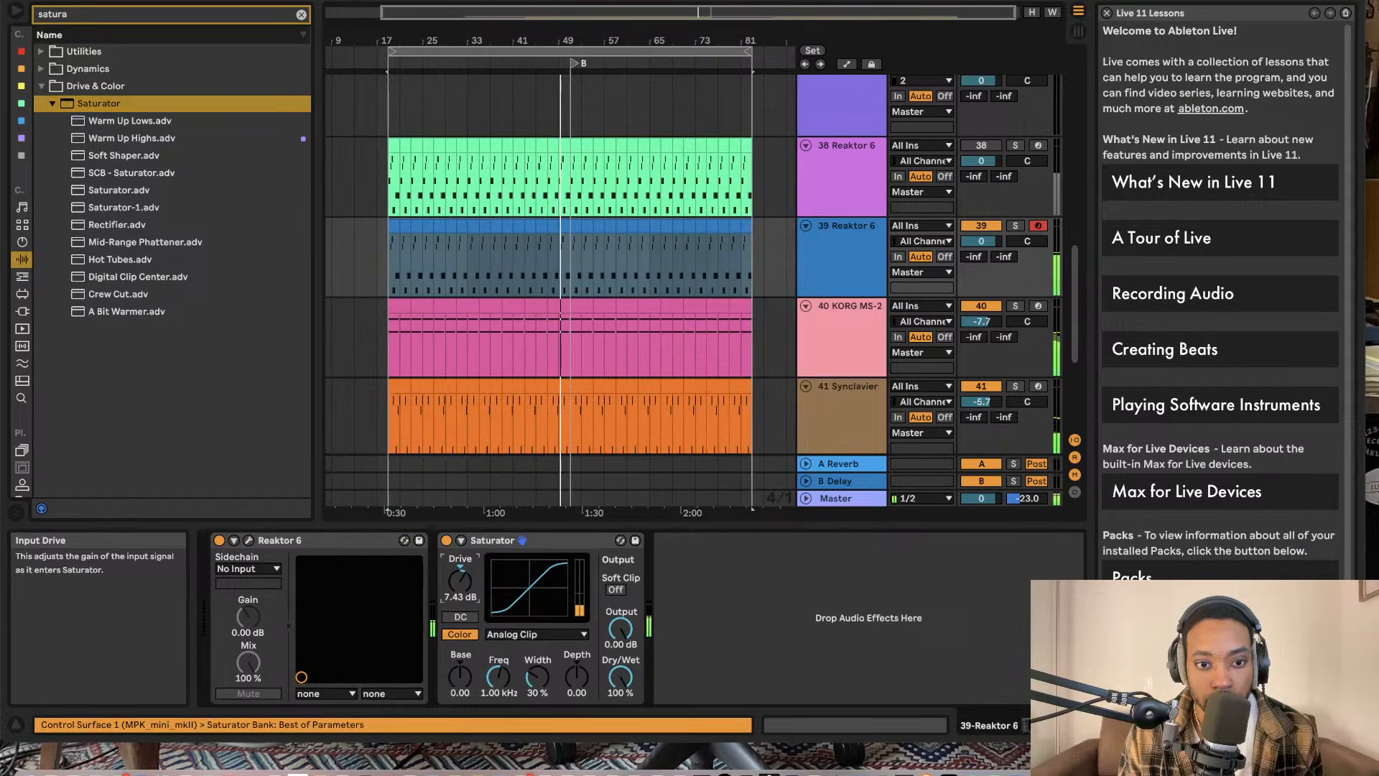
left_click(447, 540)
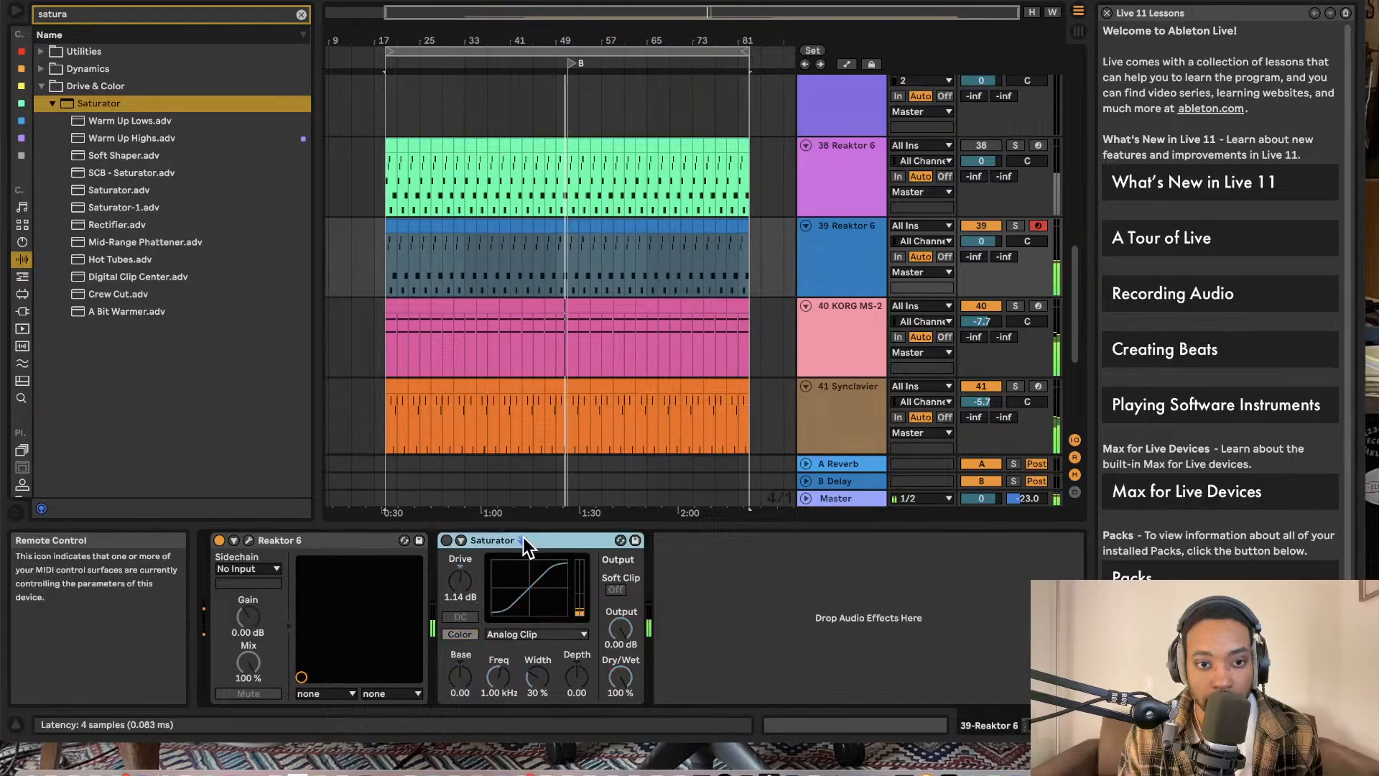
key("Delete")
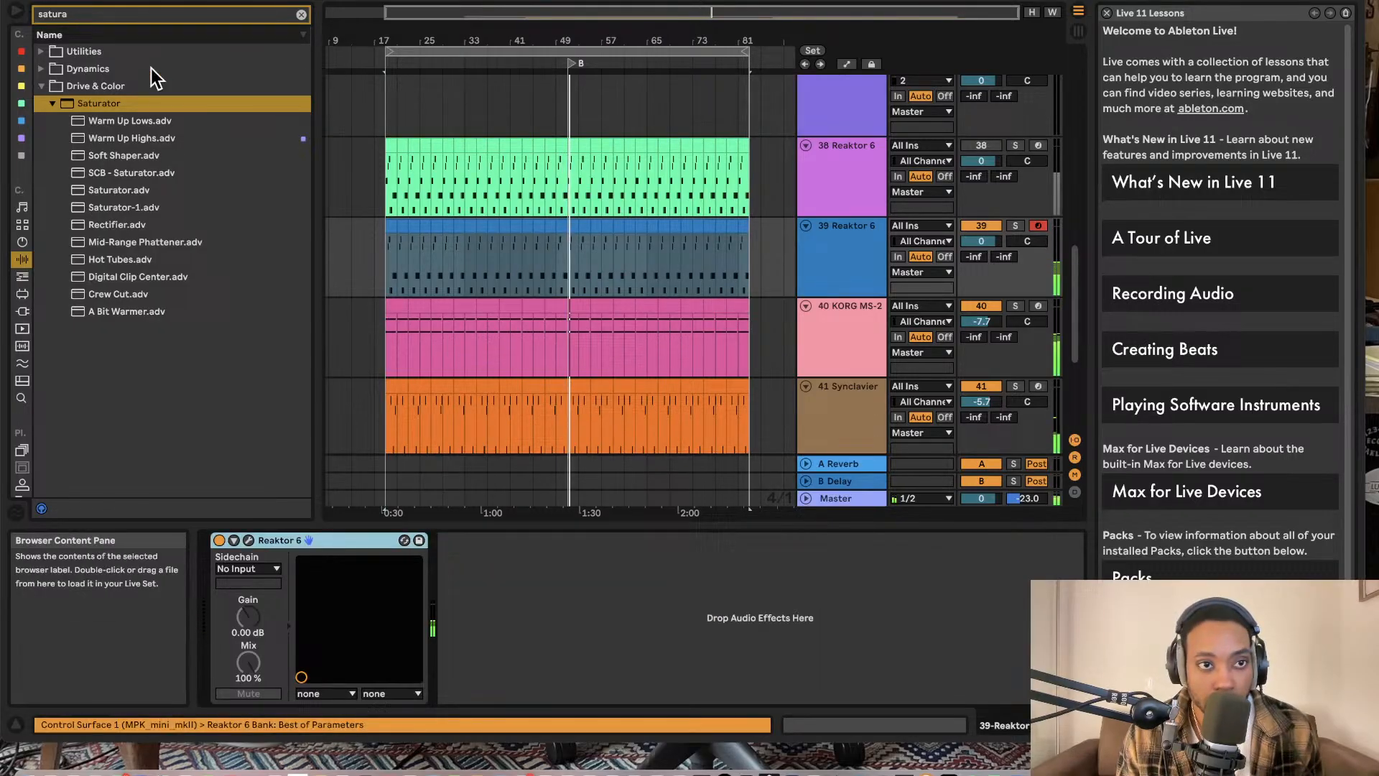
Step: Search the plug-ins for "volca" and add FabFilter Volcano 3 after Reaktor 6 on track 39
left_click(22, 311)
left_click(69, 15)
key("BackSpace")
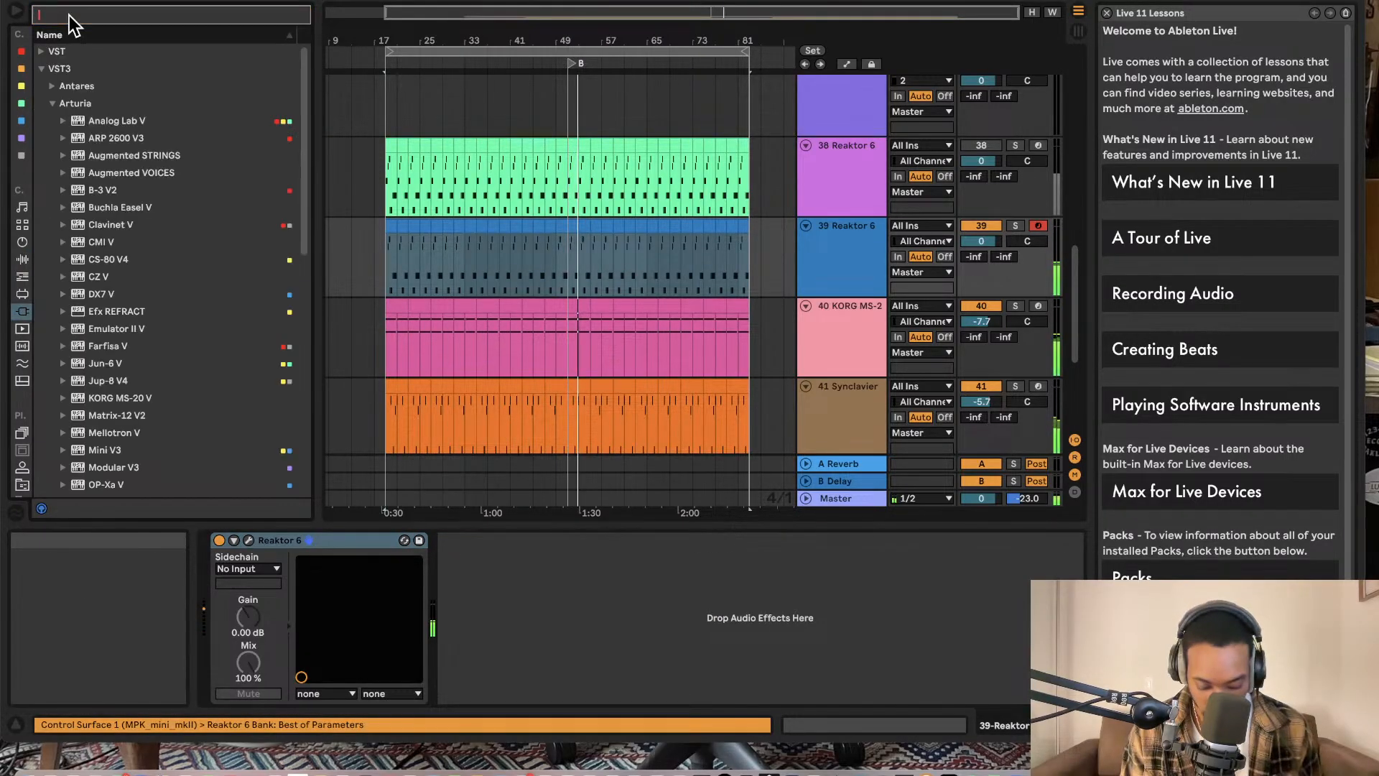
type("volc")
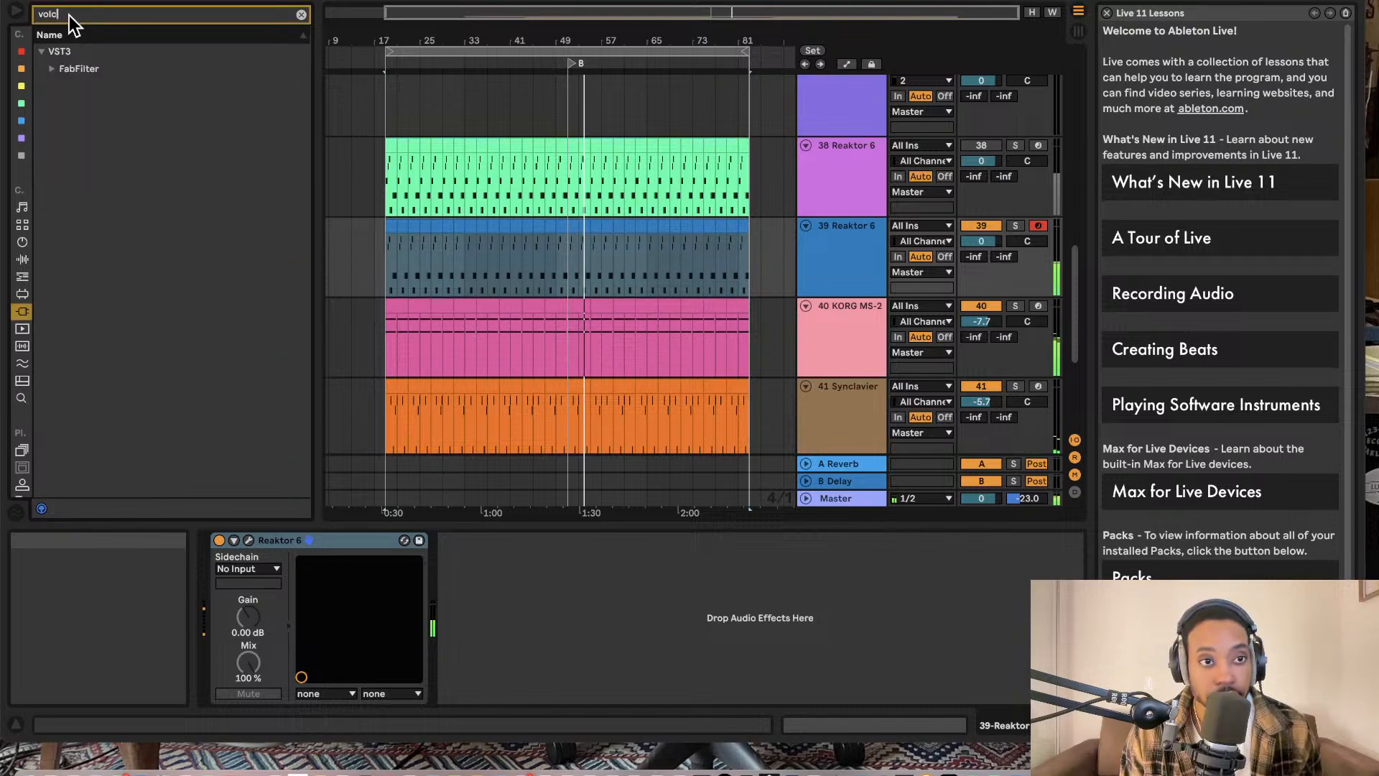
type("a")
left_click(54, 68)
left_click_drag(94, 86, 462, 554)
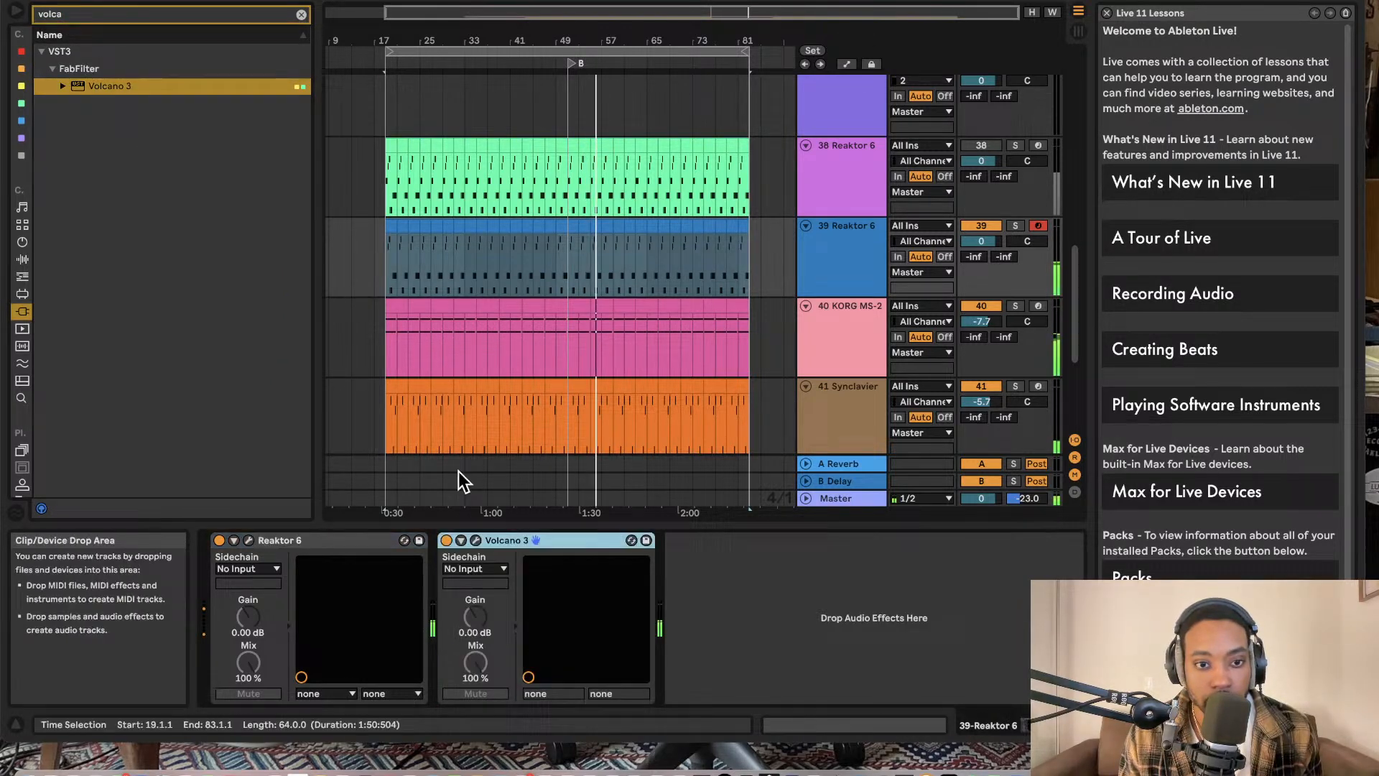
Step: In Volcano 3, lower the low-pass frequency, set Filter 1 Pan to -0.35 and its delay to about 14.5 ms
left_click(476, 541)
left_click_drag(503, 347, 447, 266)
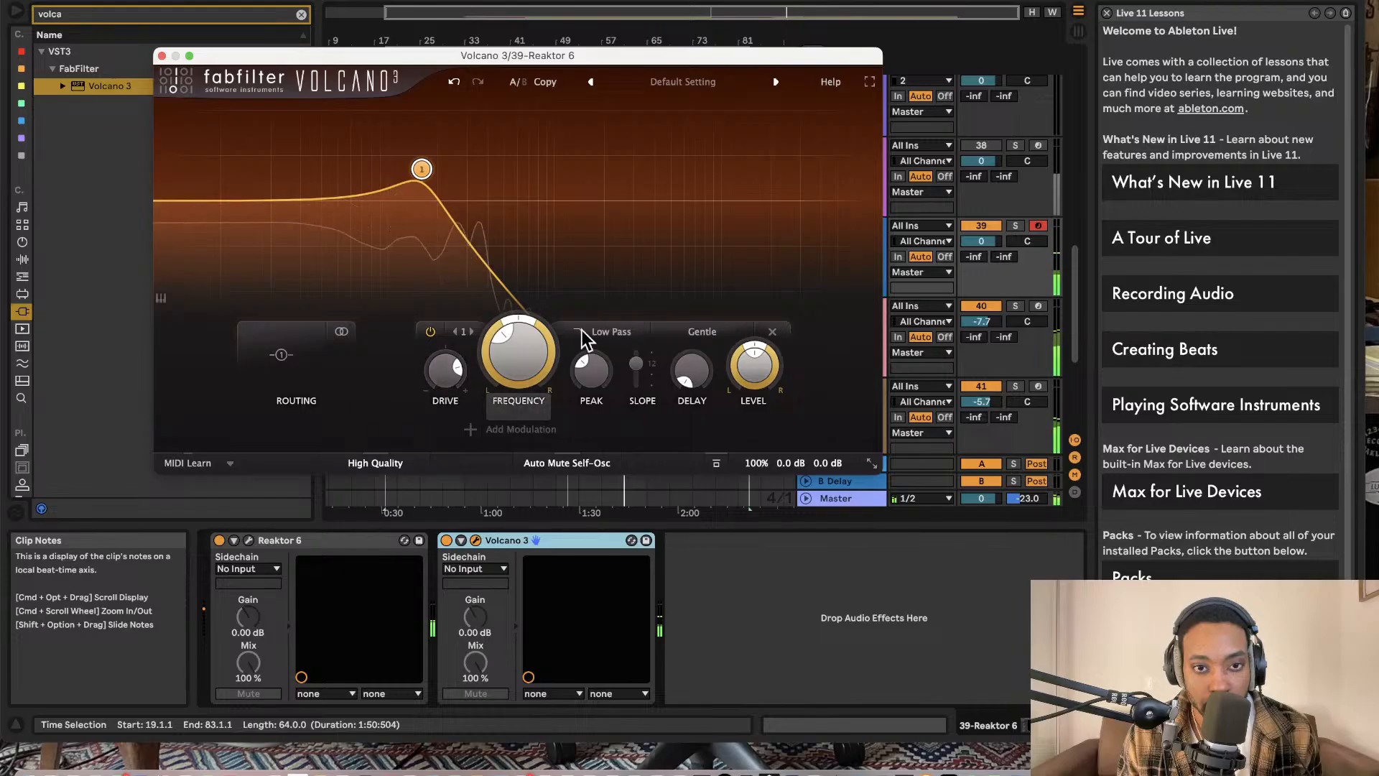
left_click_drag(502, 333, 473, 433)
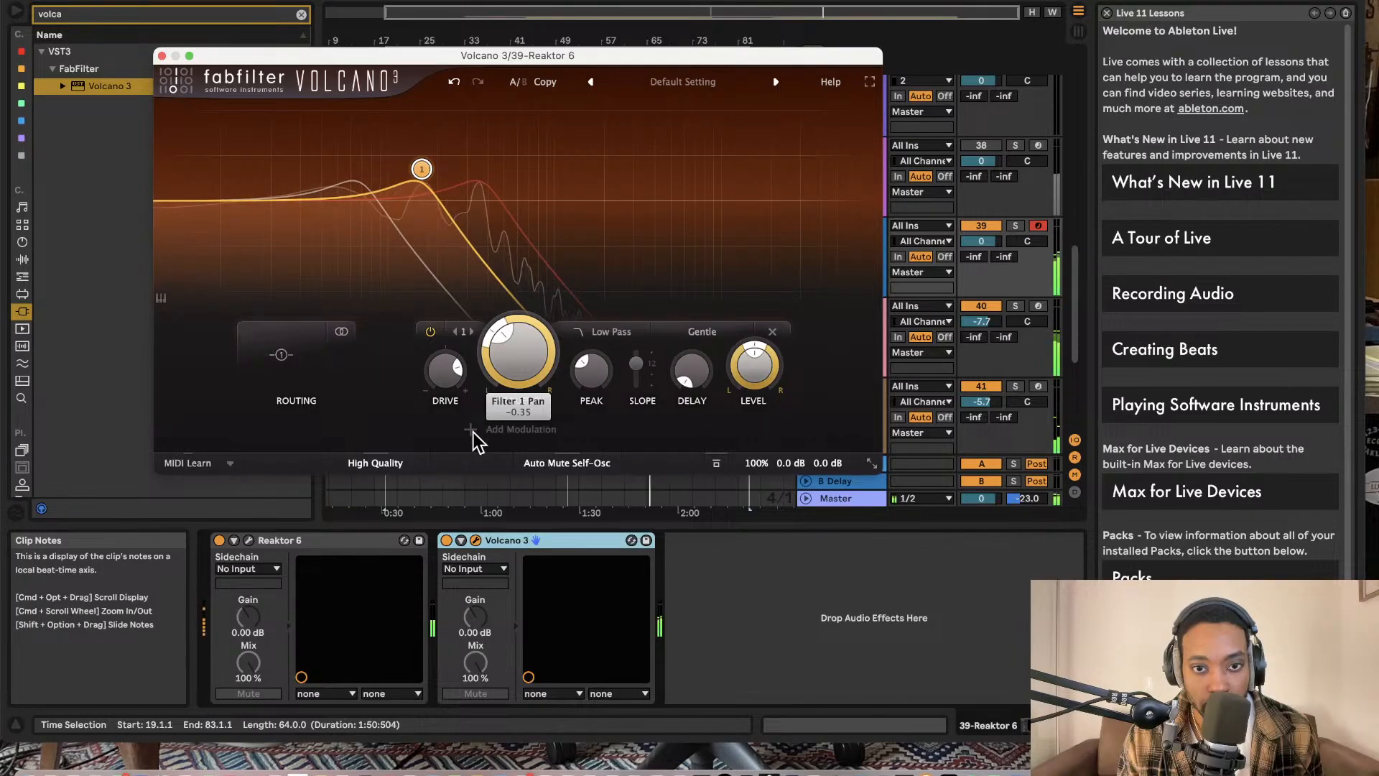
left_click_drag(693, 363, 701, 309)
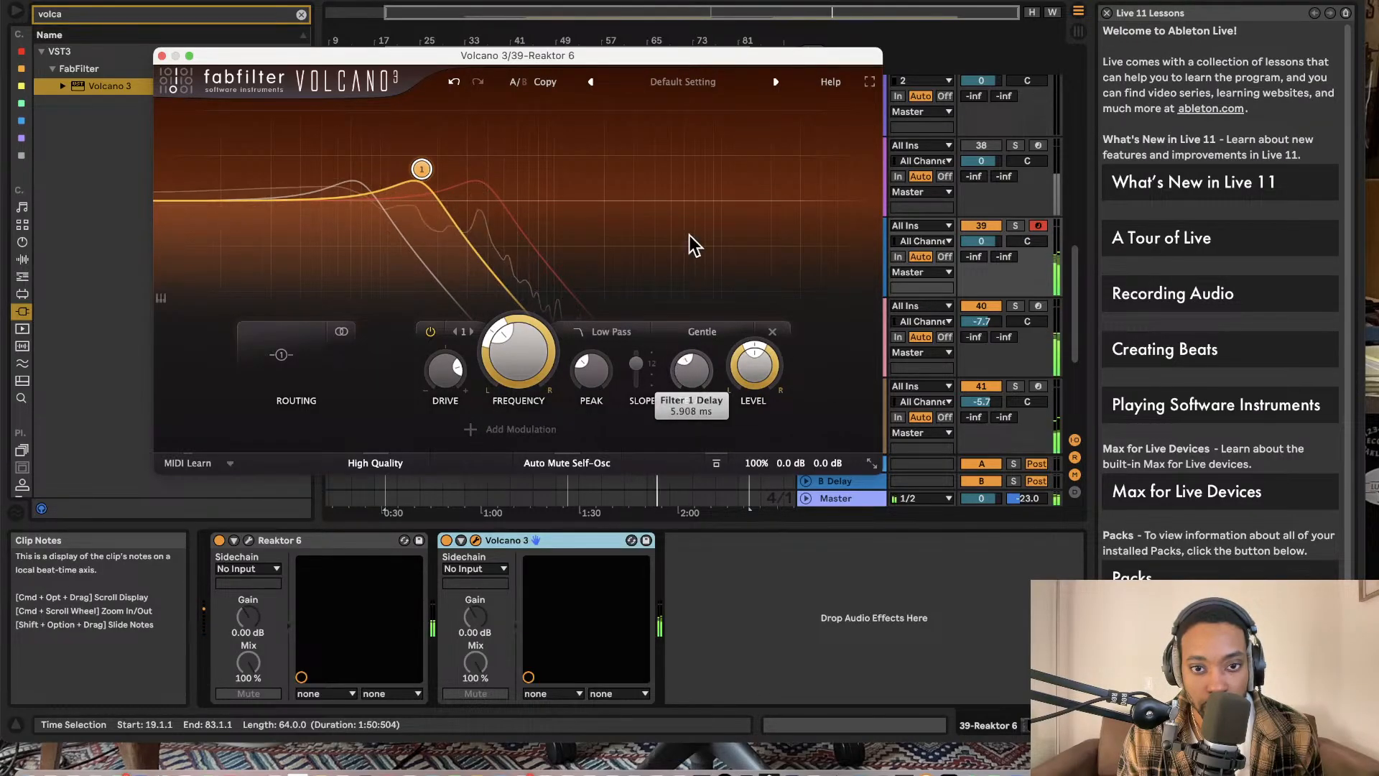
left_click_drag(691, 375, 697, 424)
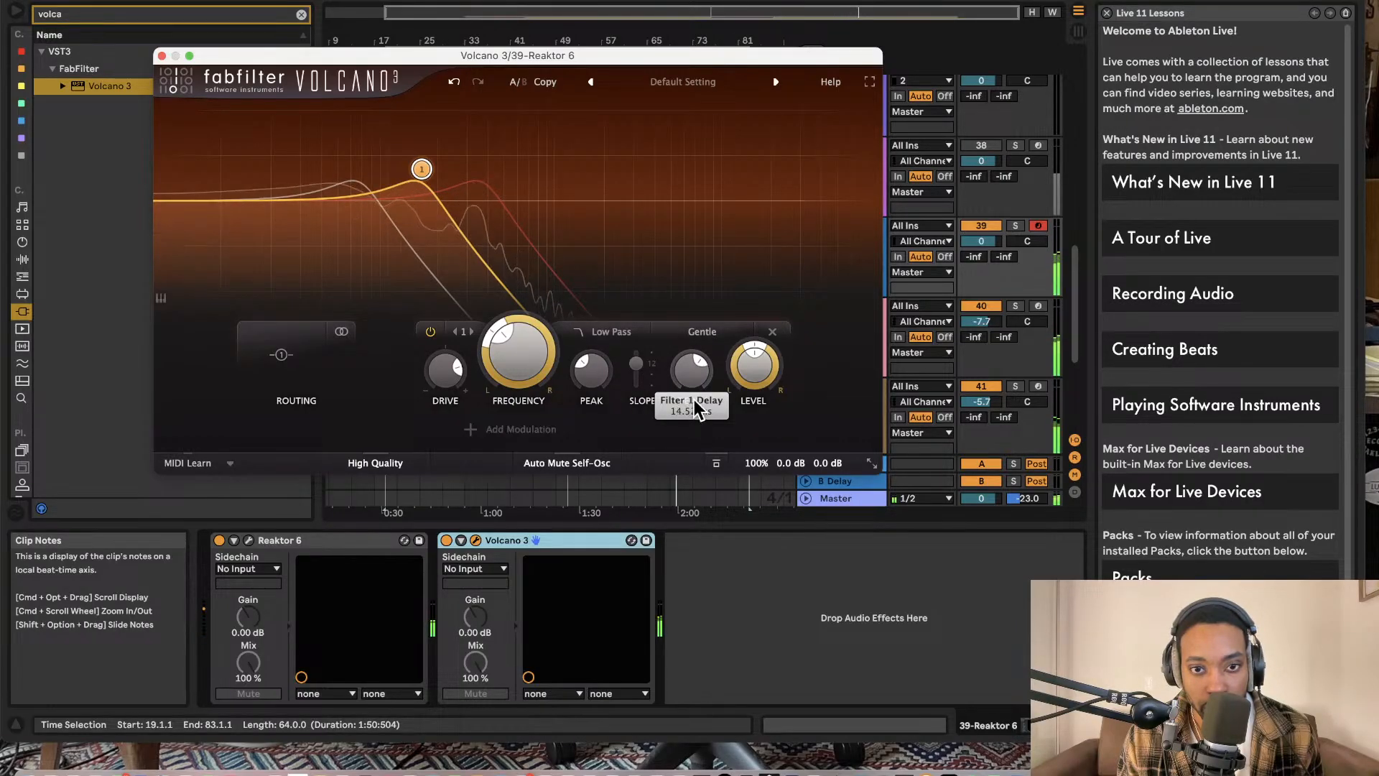
left_click(162, 56)
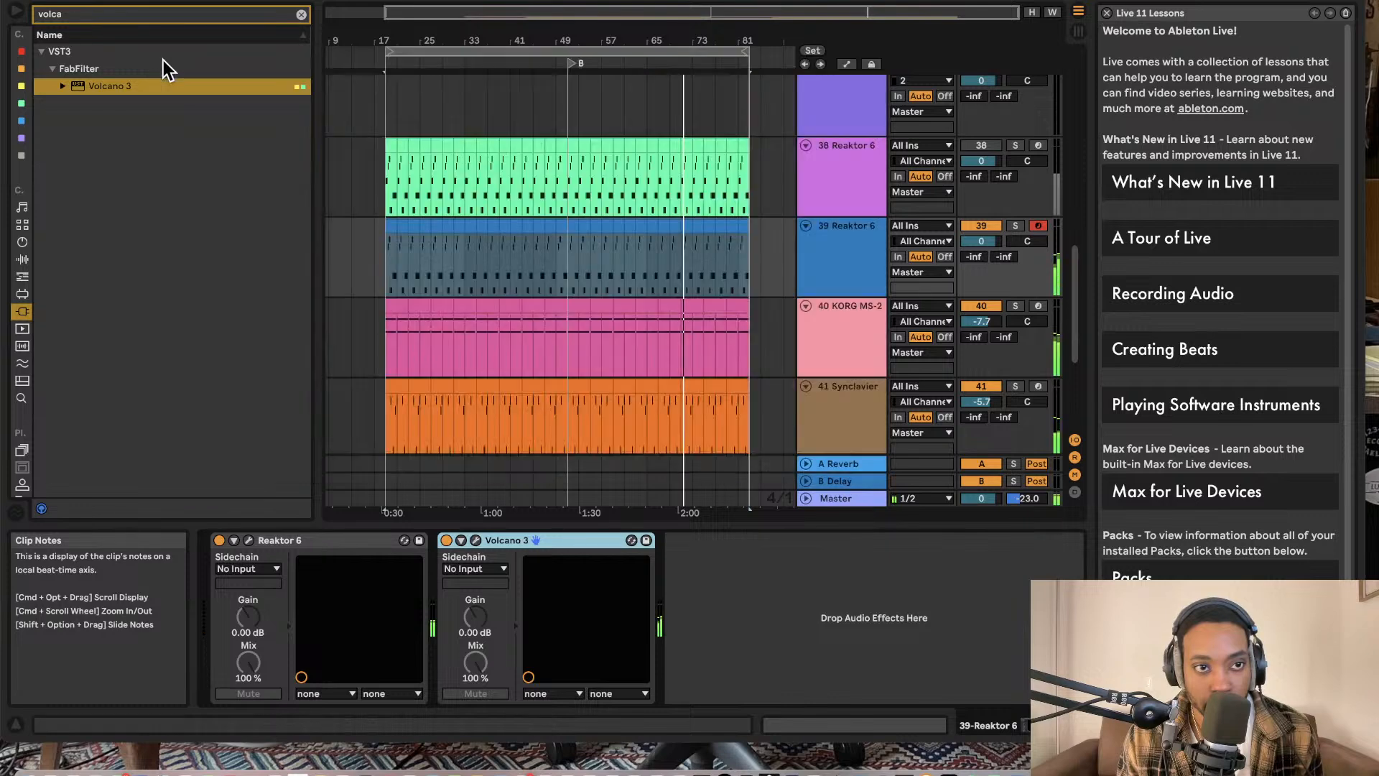
Step: Solo track 39 Reaktor 6
left_click(22, 468)
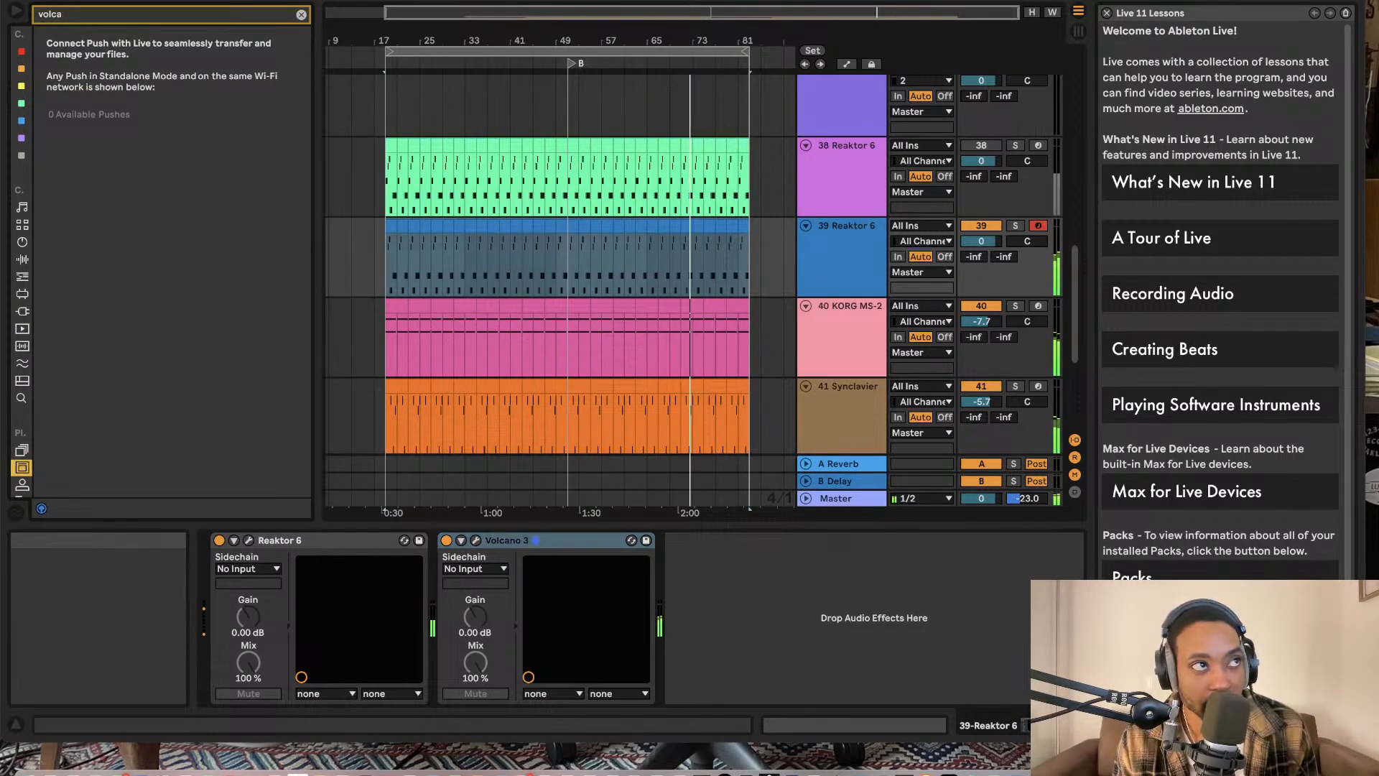
left_click(1015, 226)
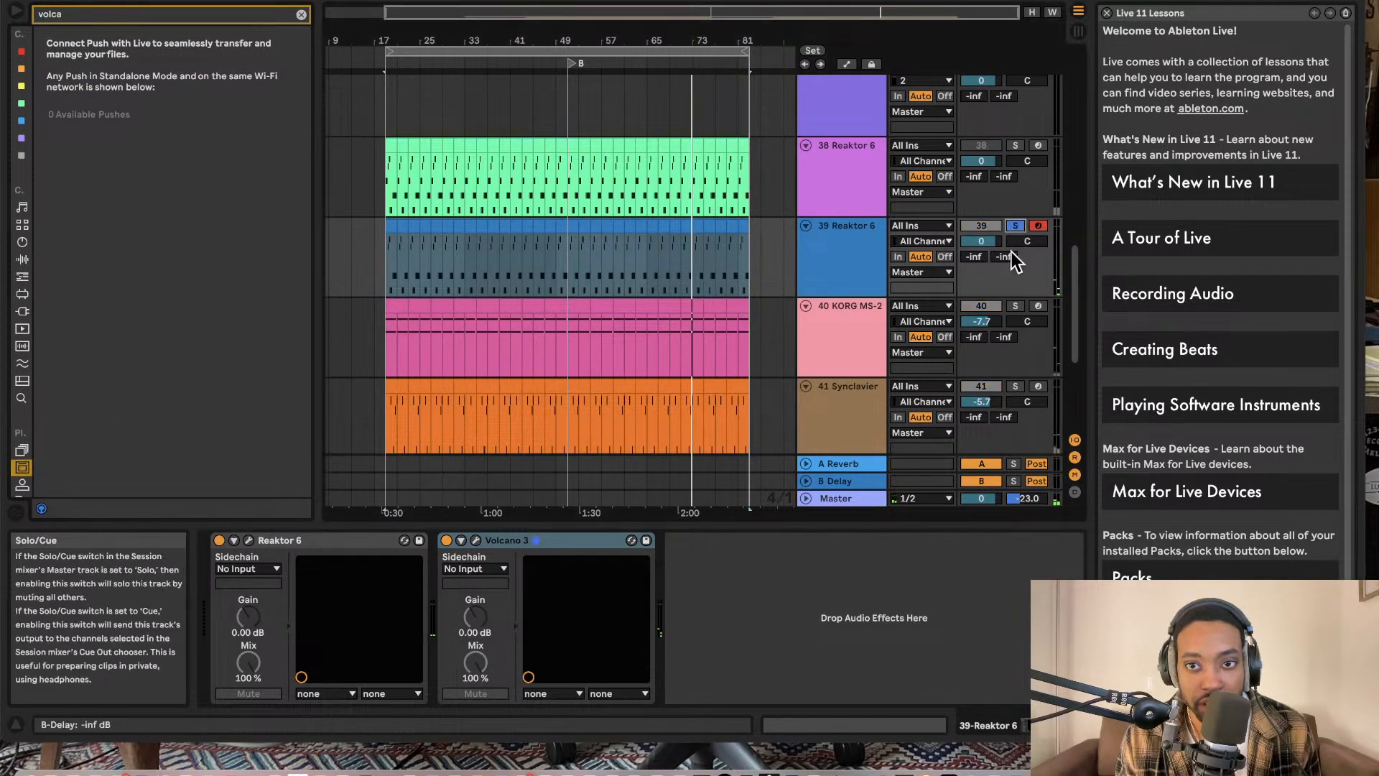
Step: Listen to track 39 Reaktor 6 on its own, unsolo it, reactivate track 38 Reaktor 6 and play the mix
key("space")
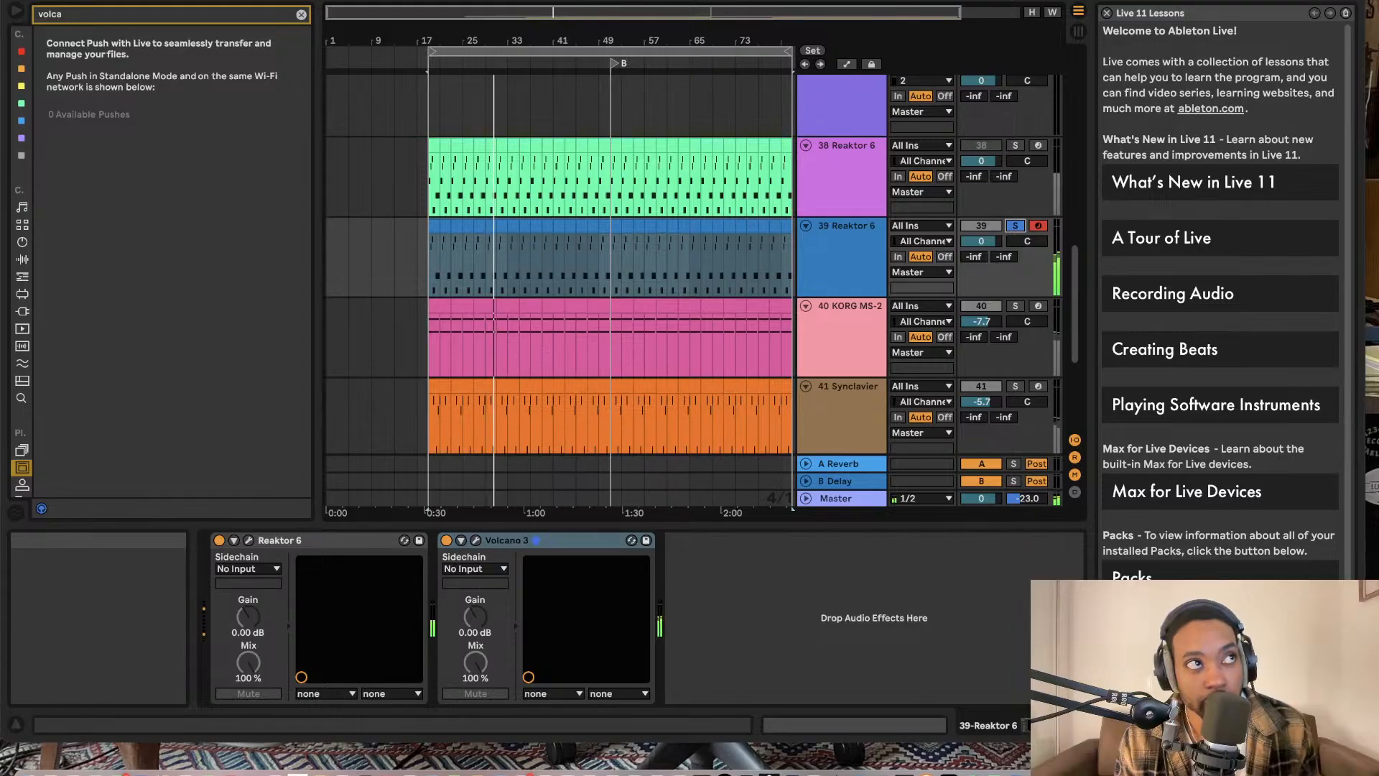
left_click(1015, 226)
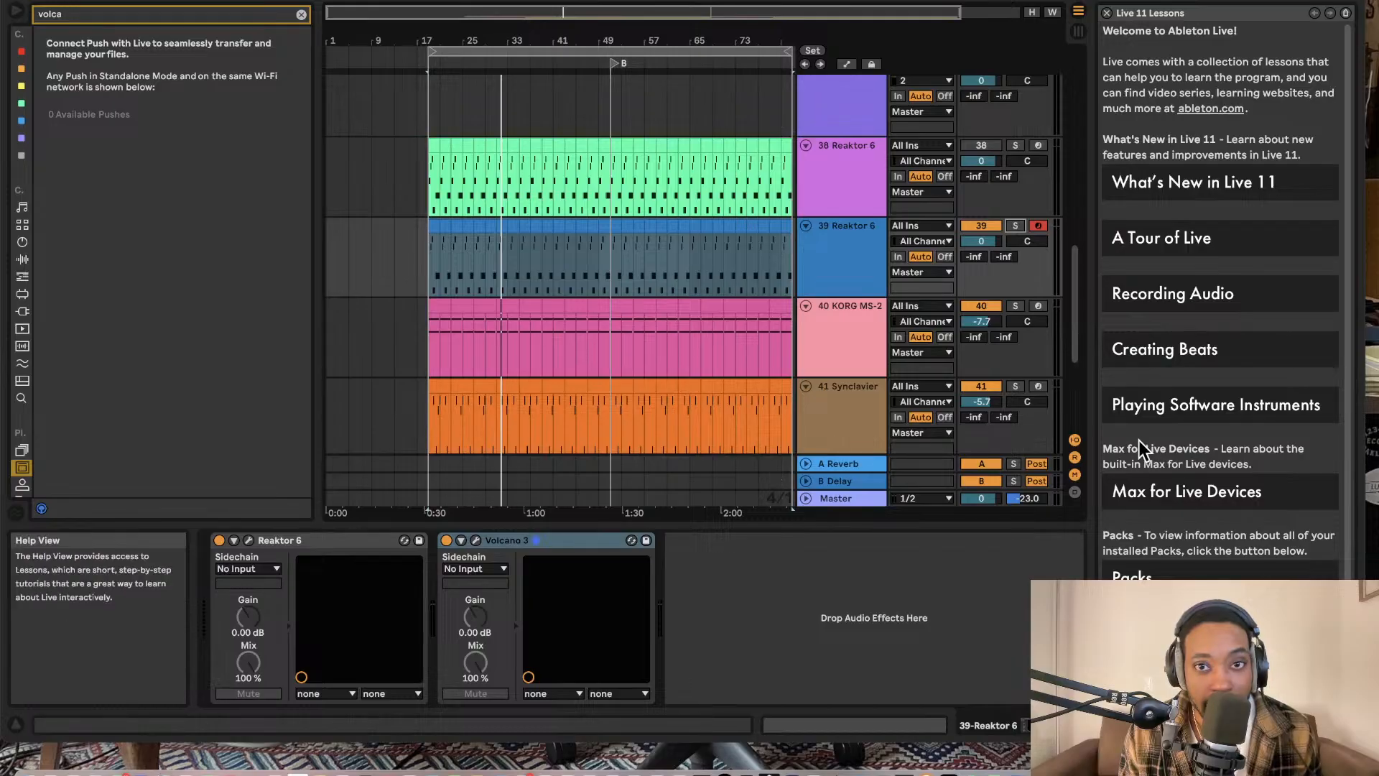
left_click(986, 146)
key("space")
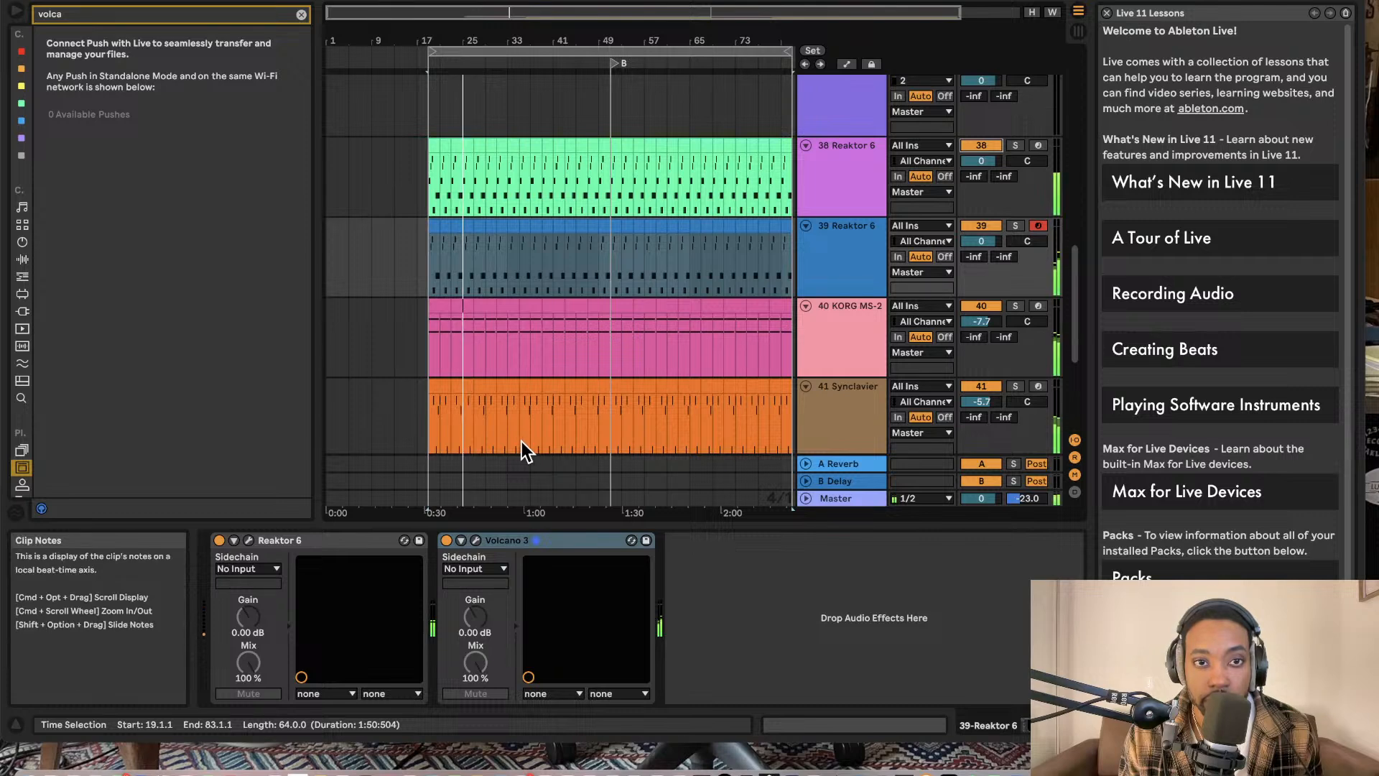
Step: Mute track 39 during playback to hear the mix without it, and select bars 29 to 39 of its clip
scroll(522, 442, "down", 3)
scroll(522, 439, "up", 2)
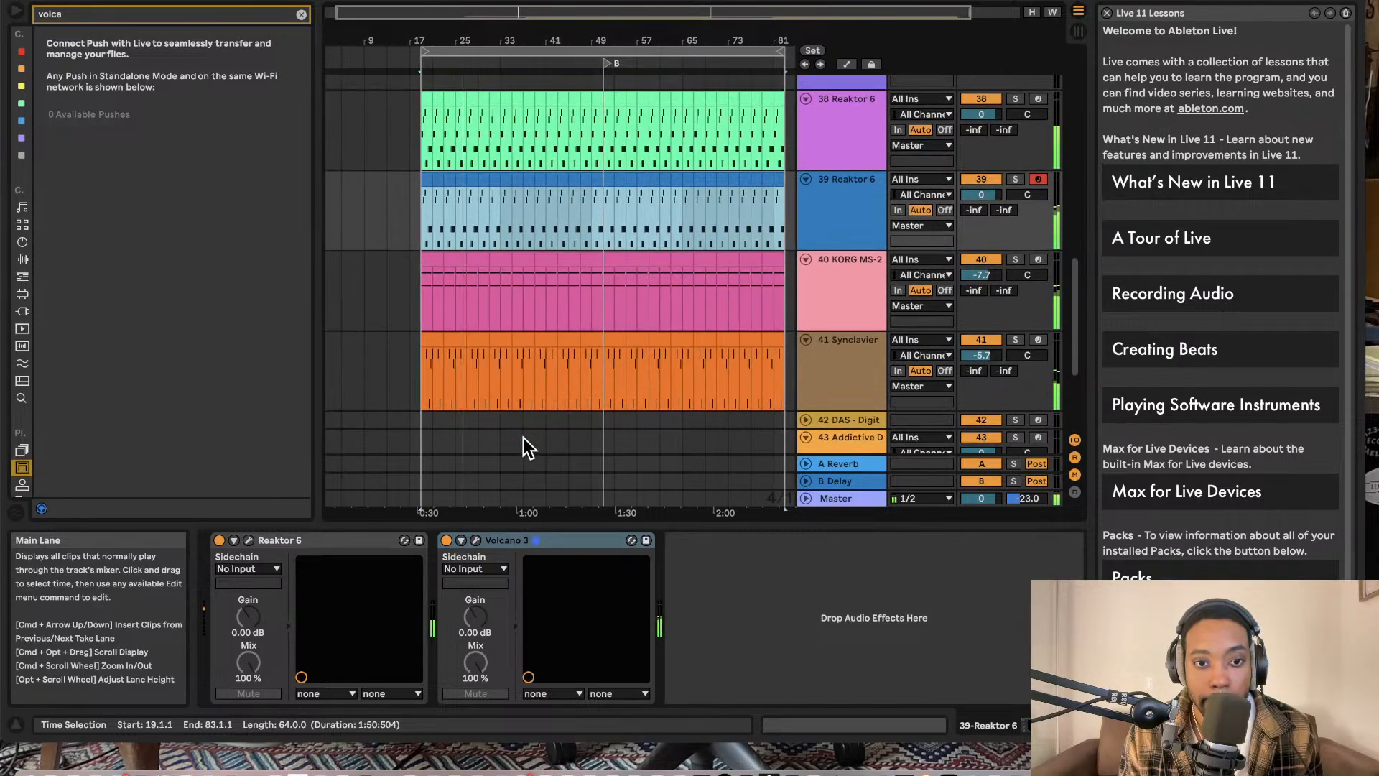
left_click(989, 179)
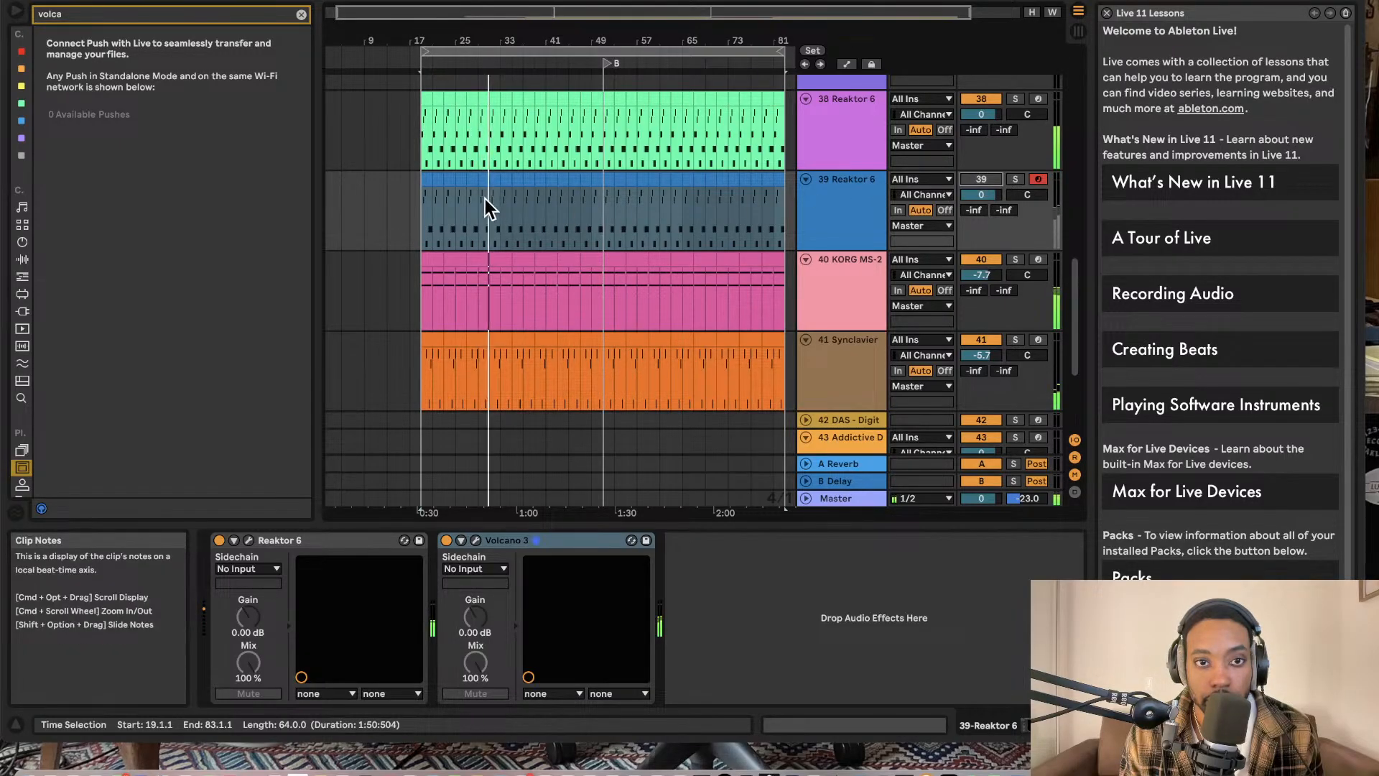
left_click_drag(480, 200, 536, 200)
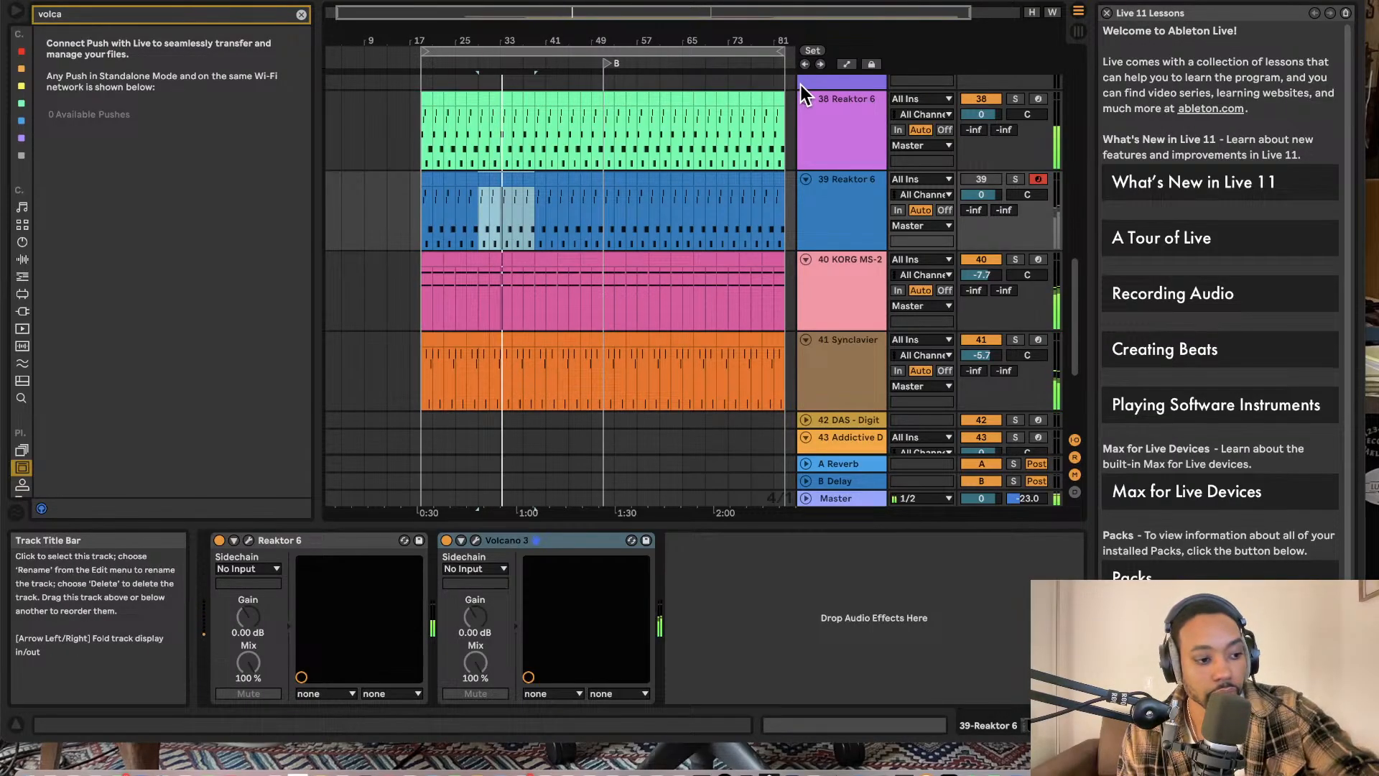
key("Tab")
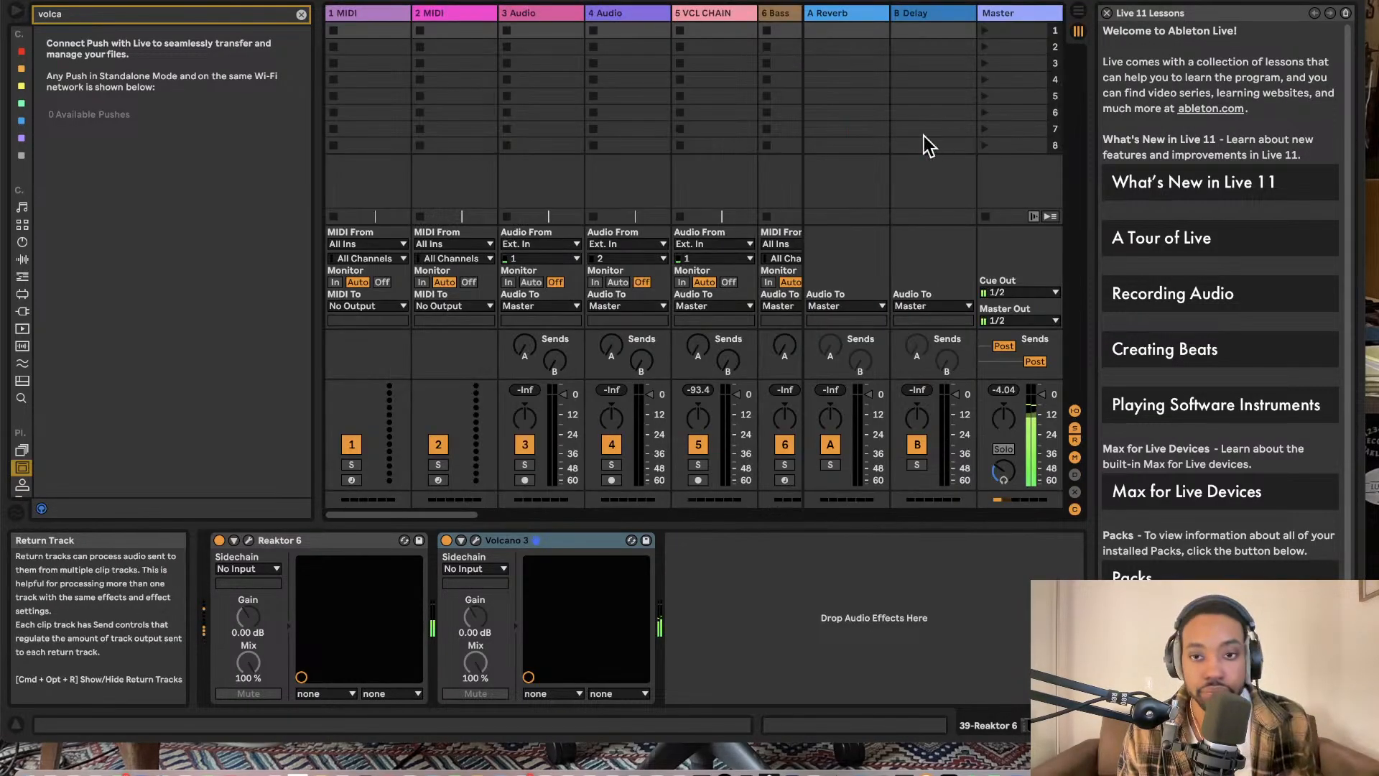
key("Tab")
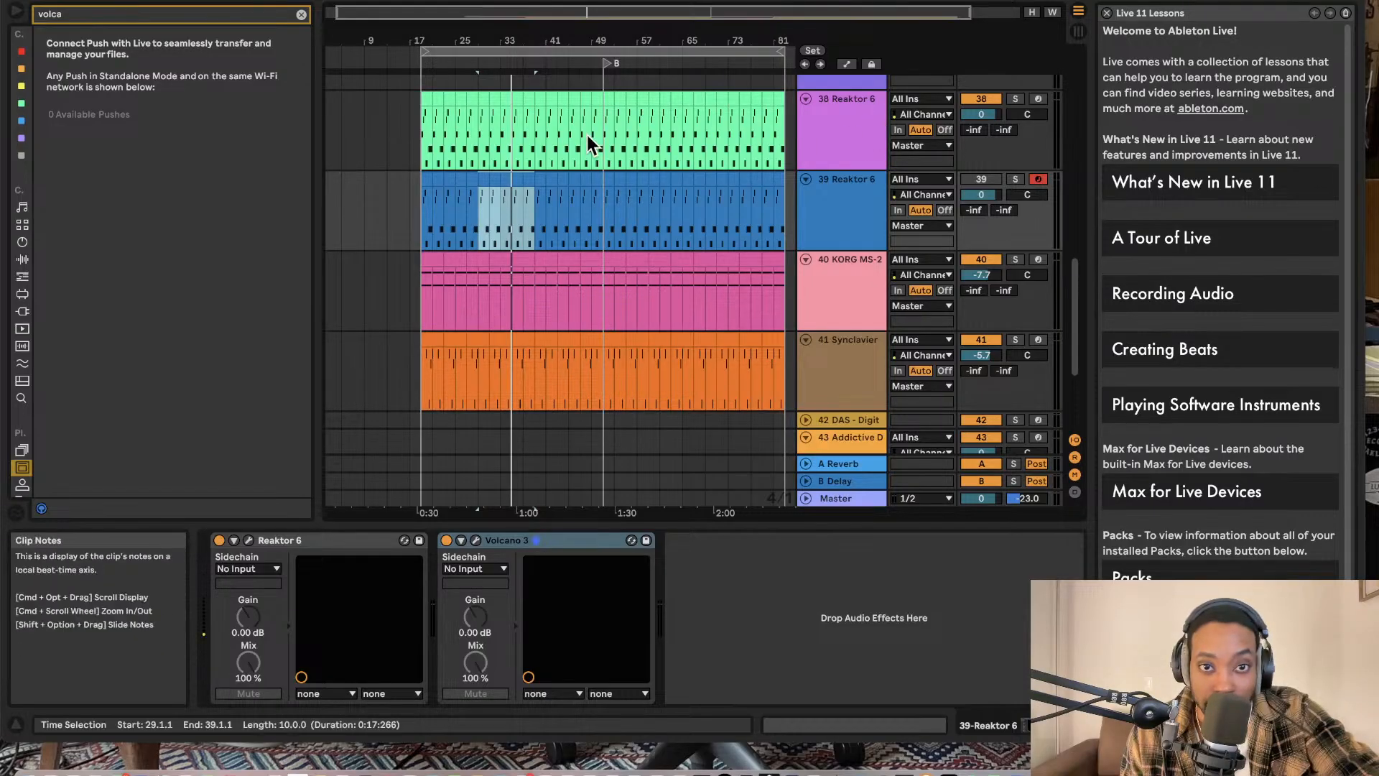
Step: Reactivate track 39 and mute track 38 during playback to compare the two Reaktor parts in the mix
left_click(576, 77)
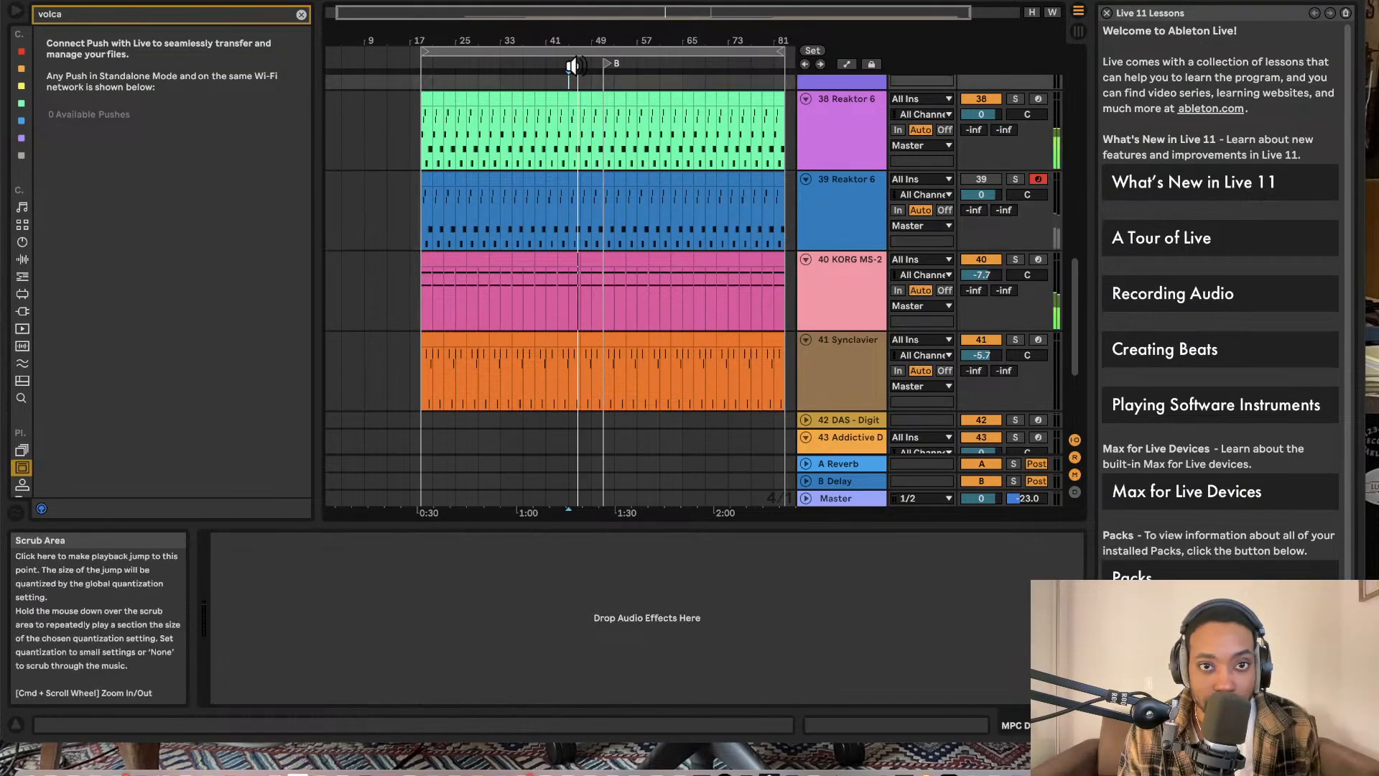
left_click(980, 176)
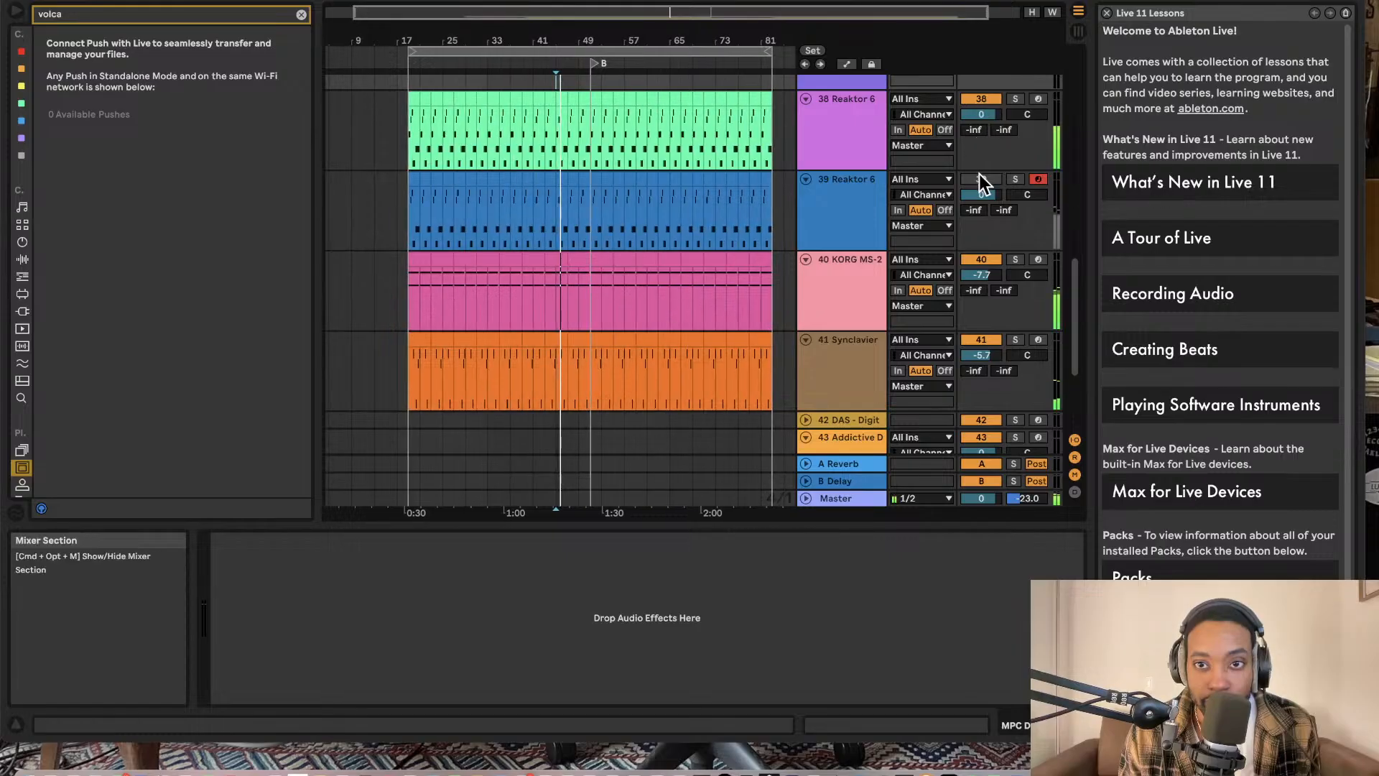
left_click(988, 100)
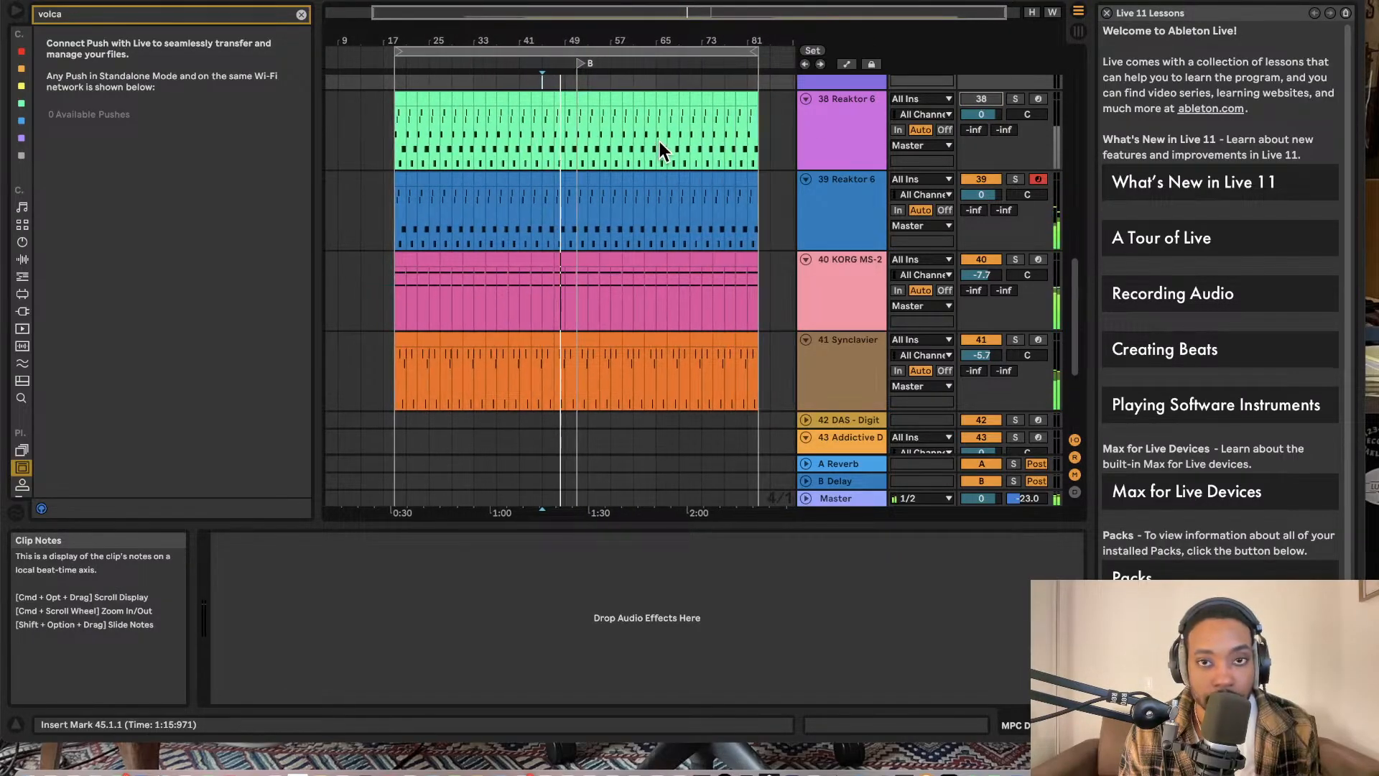
scroll(602, 149, "up", 3)
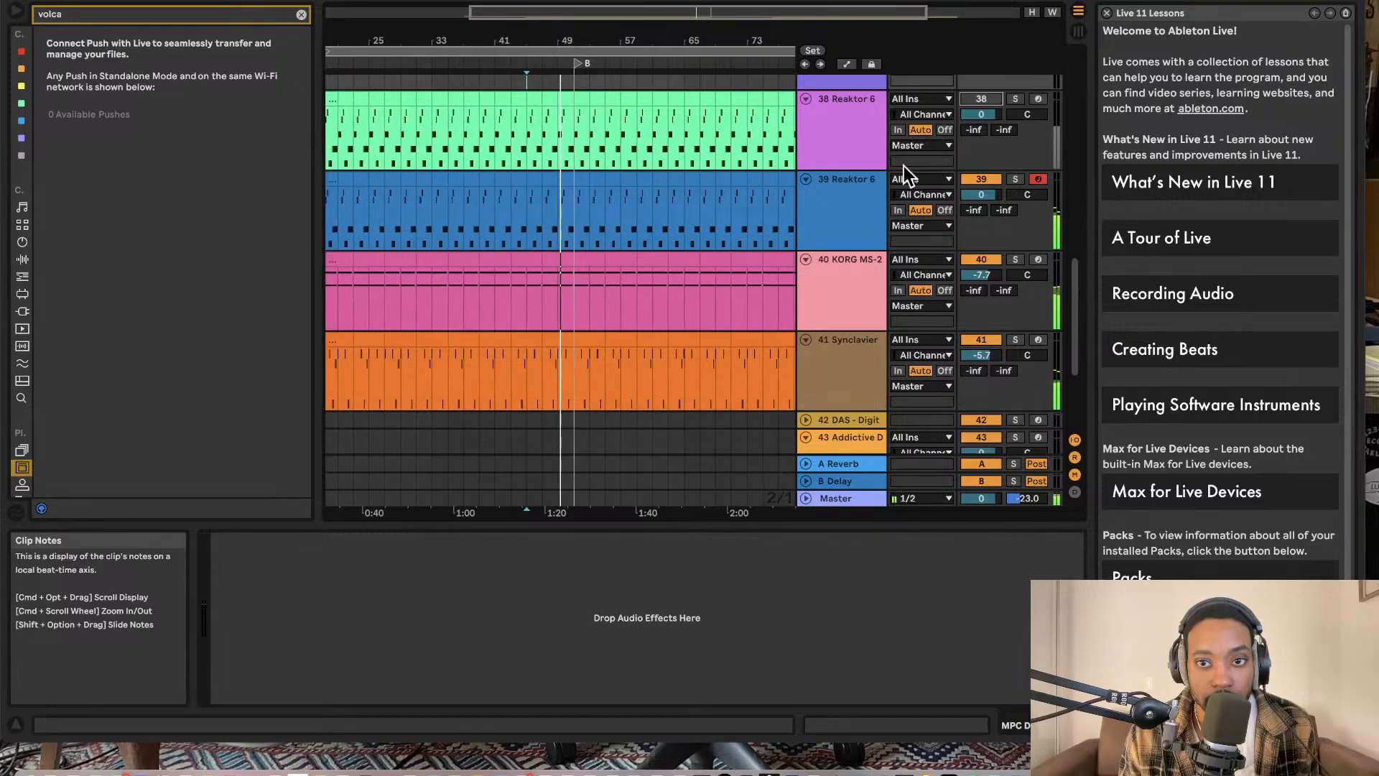
Step: Save track 39's Reaktor 6 ensemble under the name DirtyLS.ens in the Racks folder and close the plug-in window
left_click(849, 191)
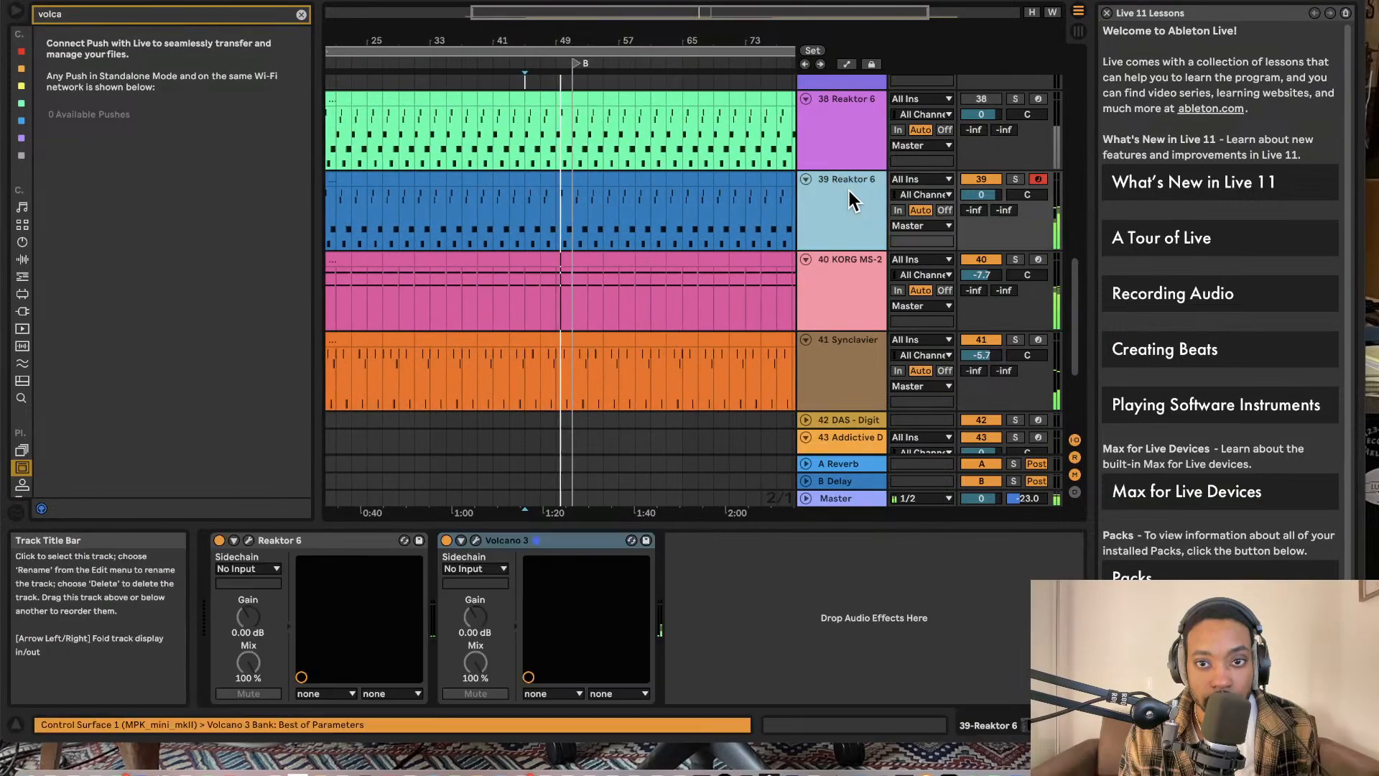
left_click(249, 540)
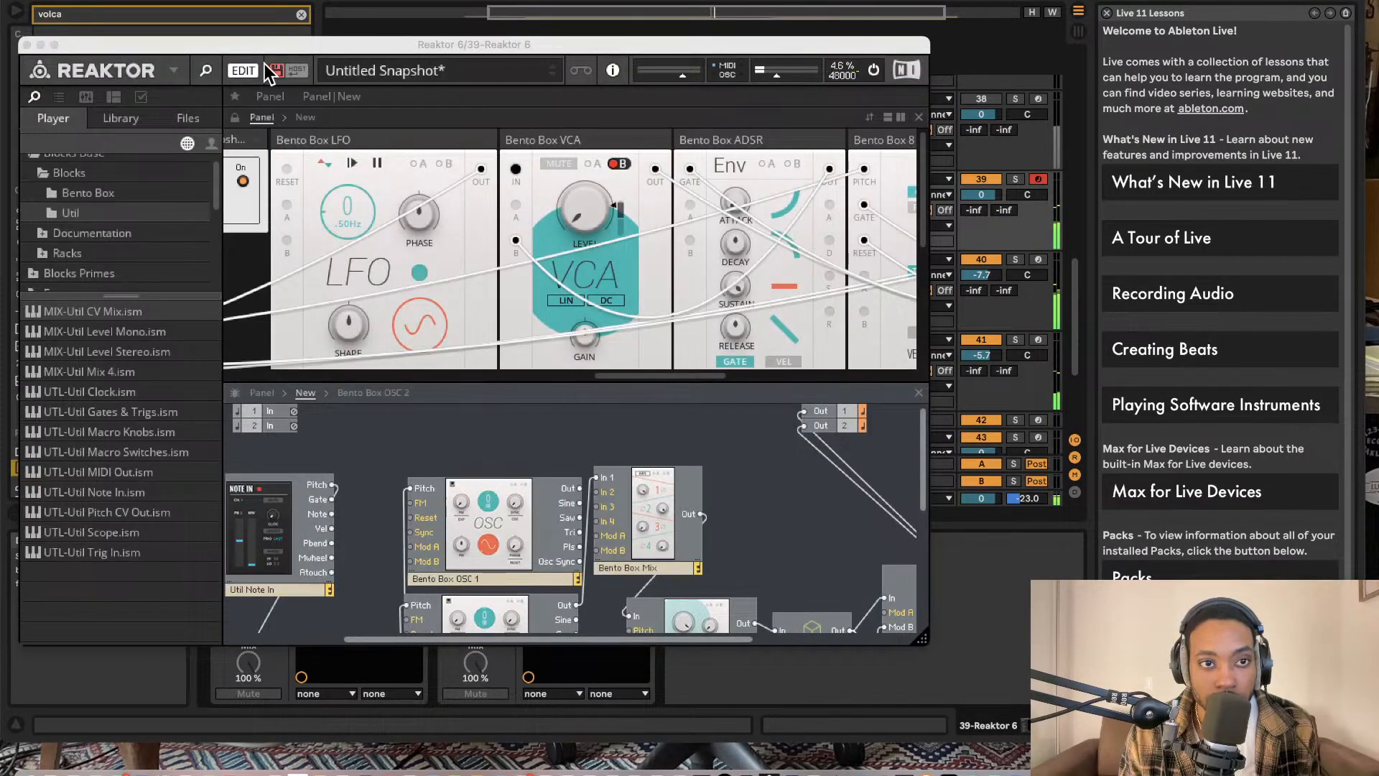
left_click(173, 71)
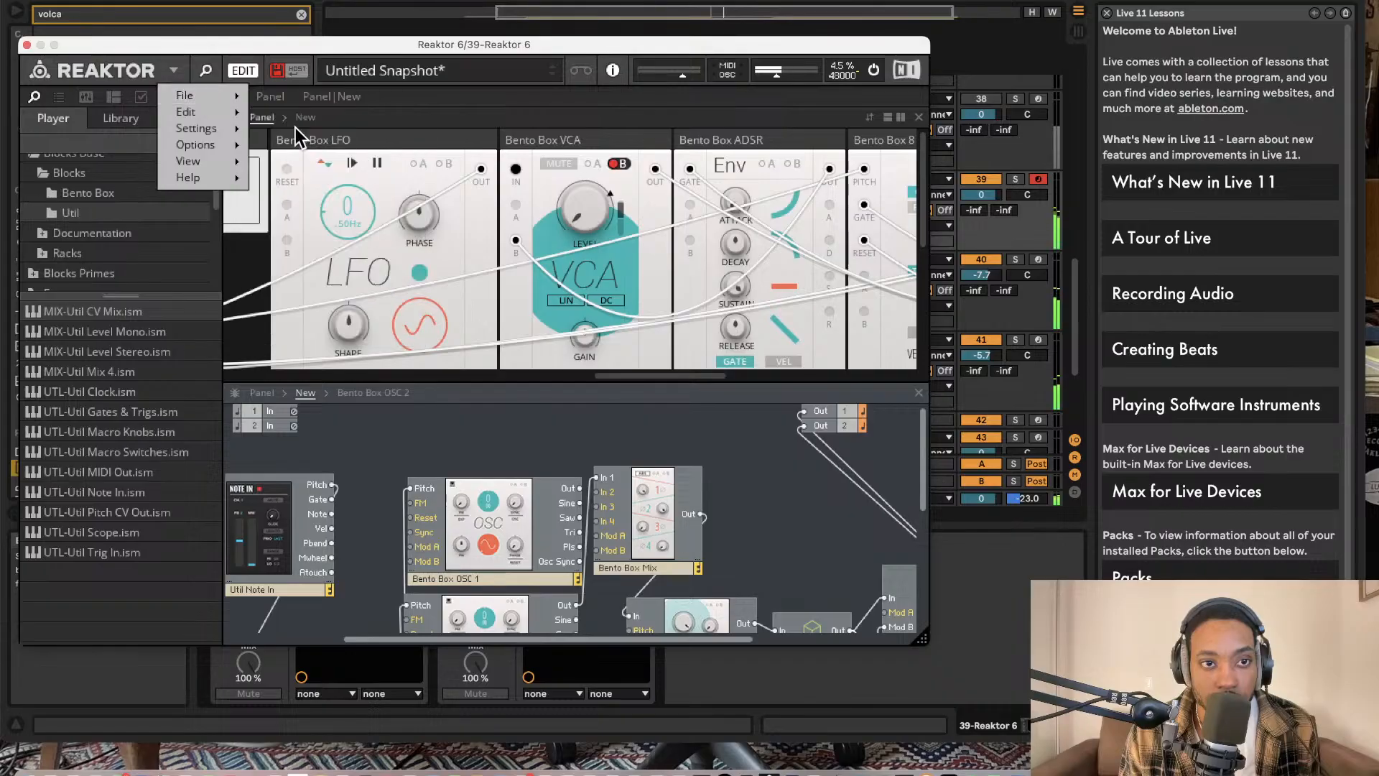
mouse_move(207, 100)
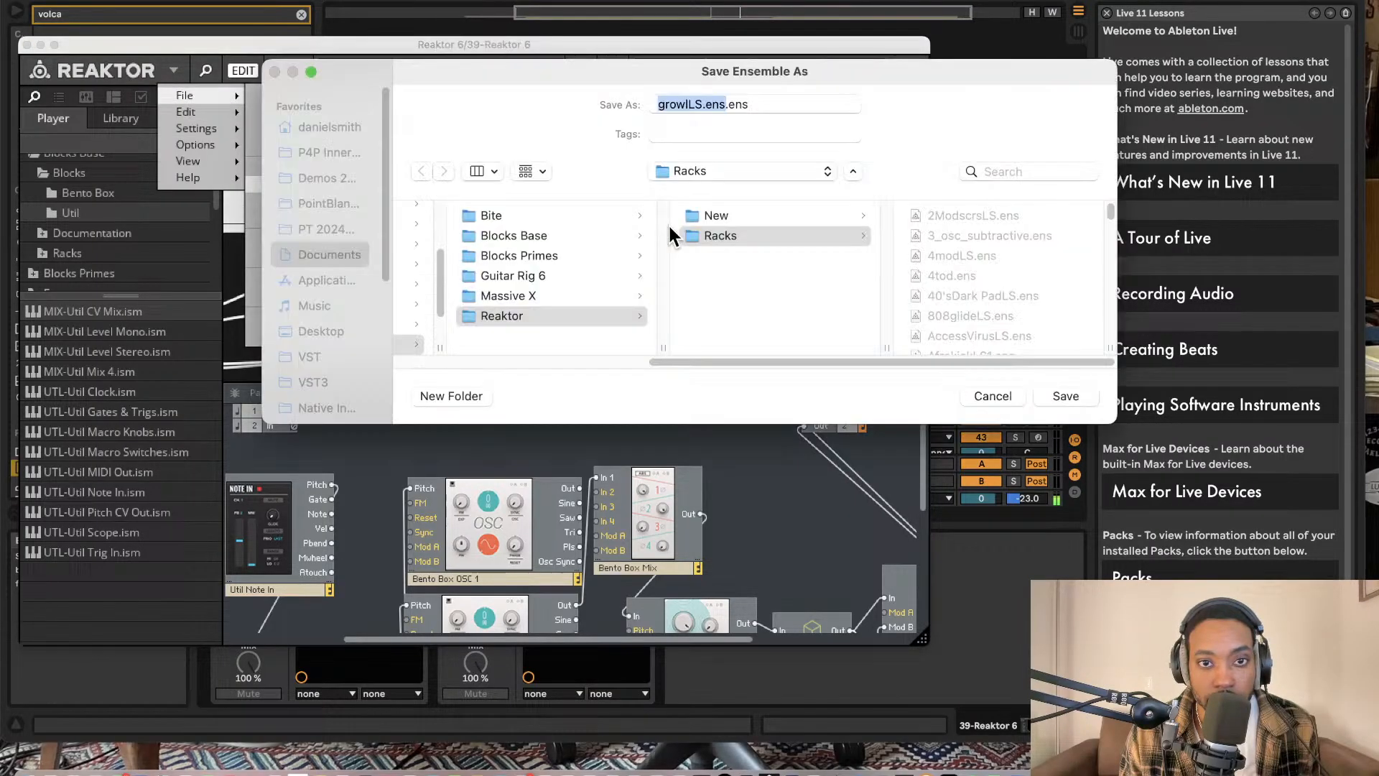
type("Dir")
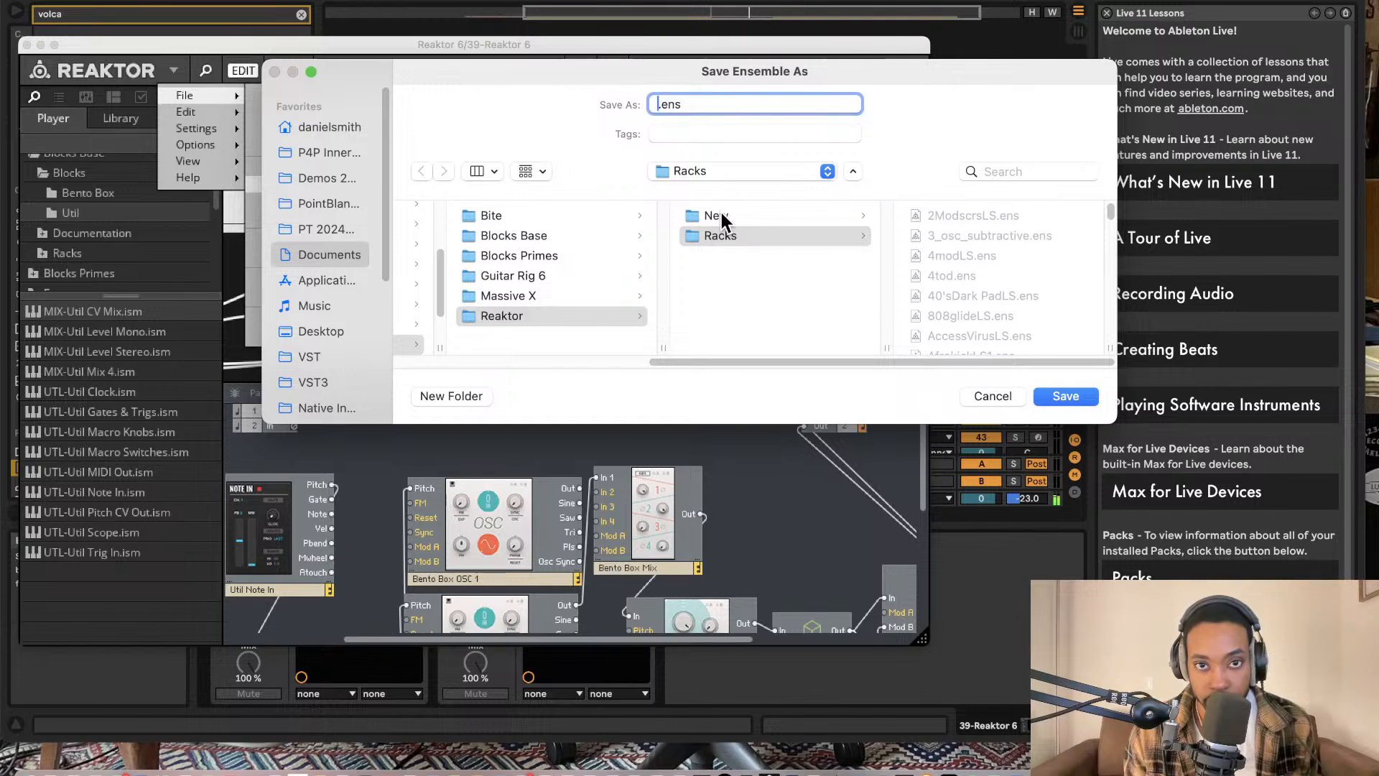
type("tyLS")
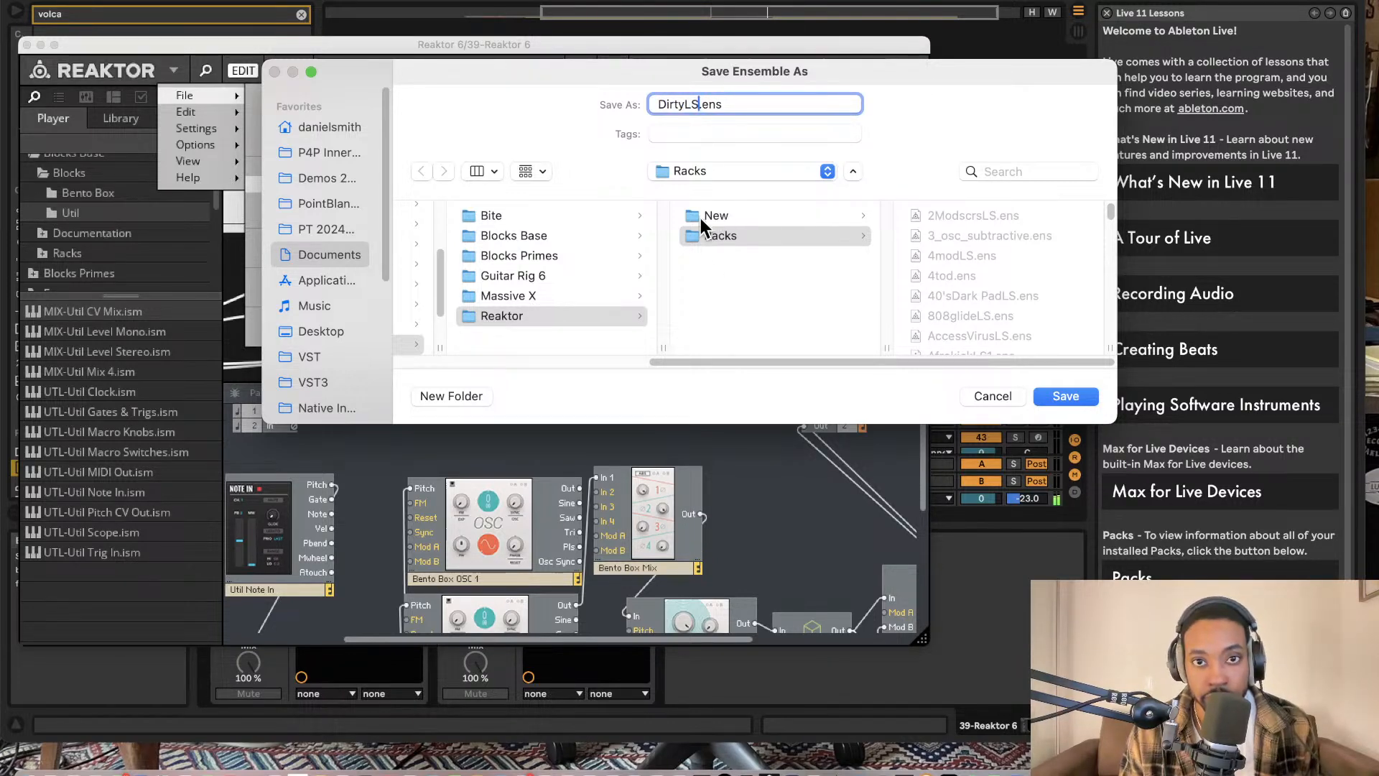
left_click(1045, 397)
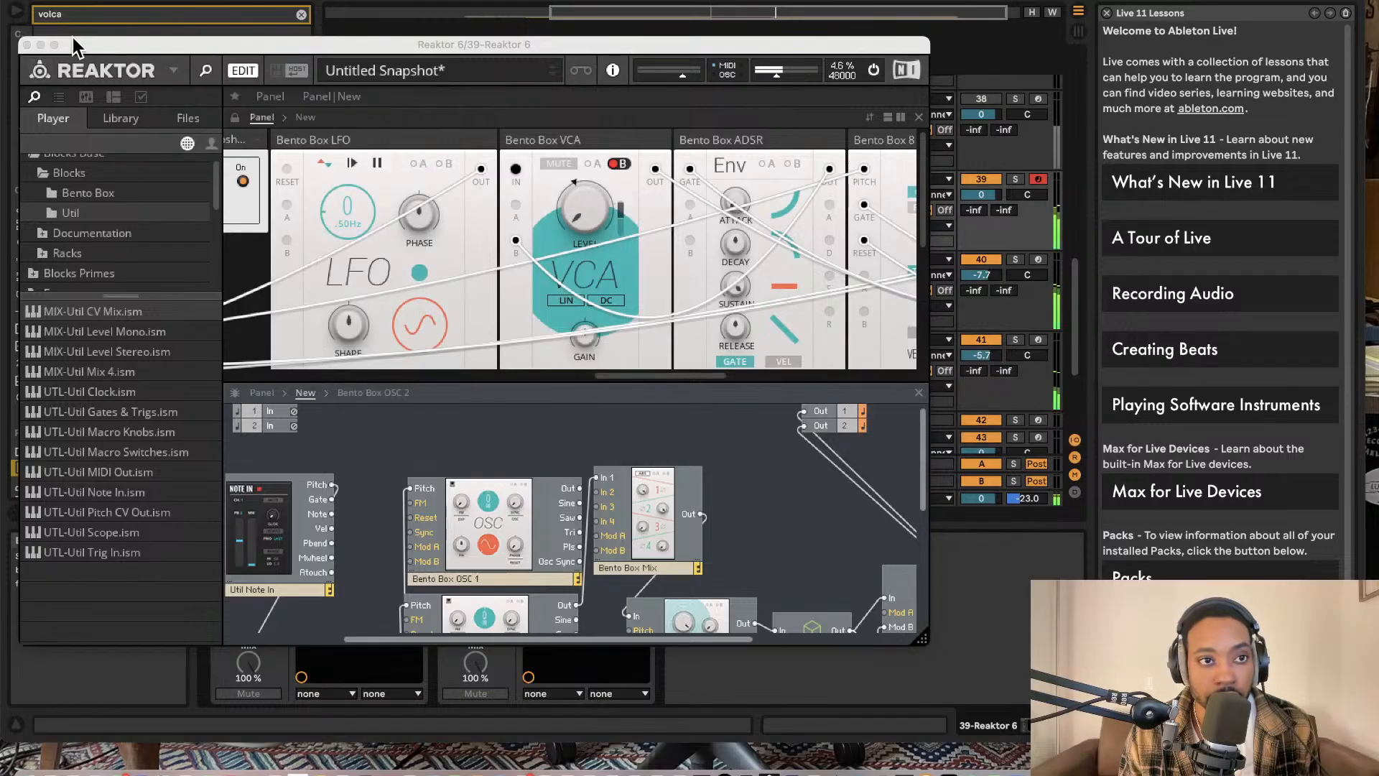
left_click(27, 45)
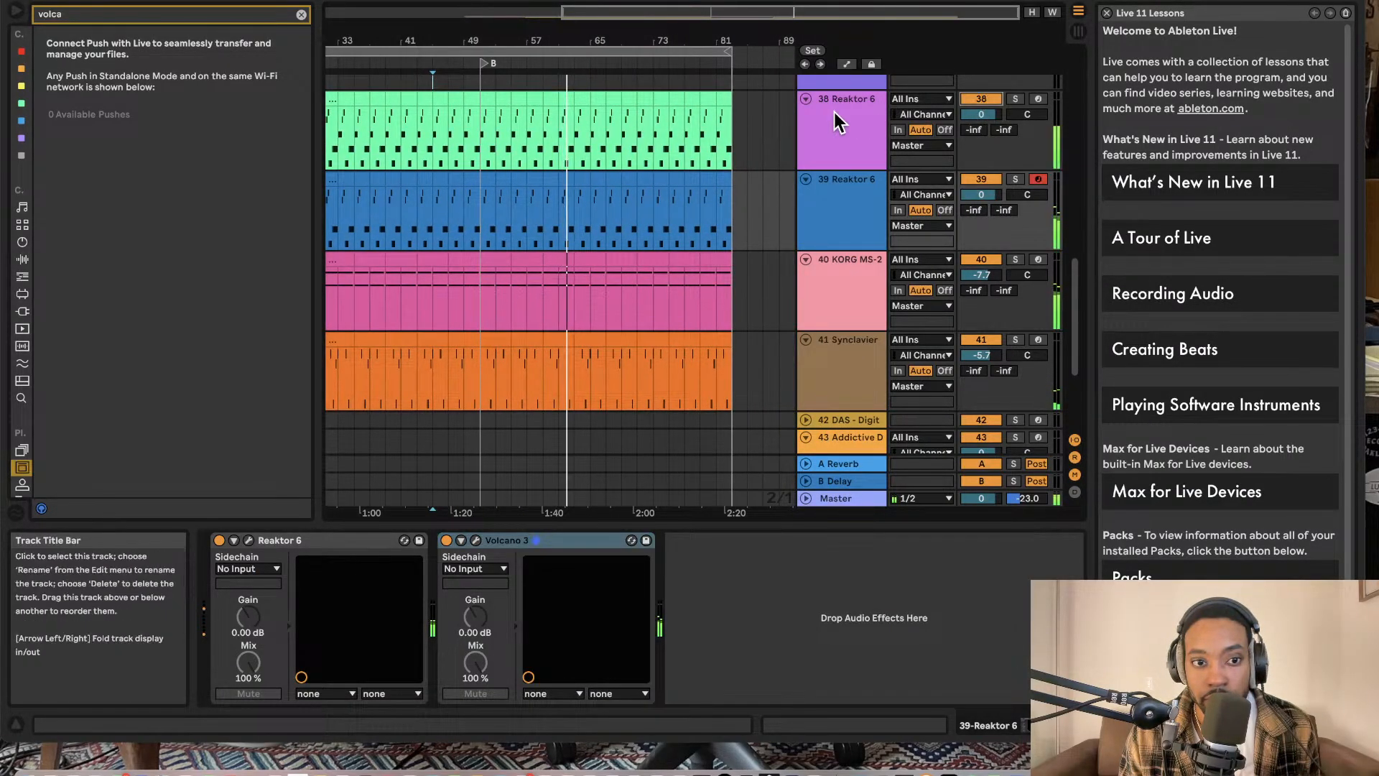
left_click(250, 540)
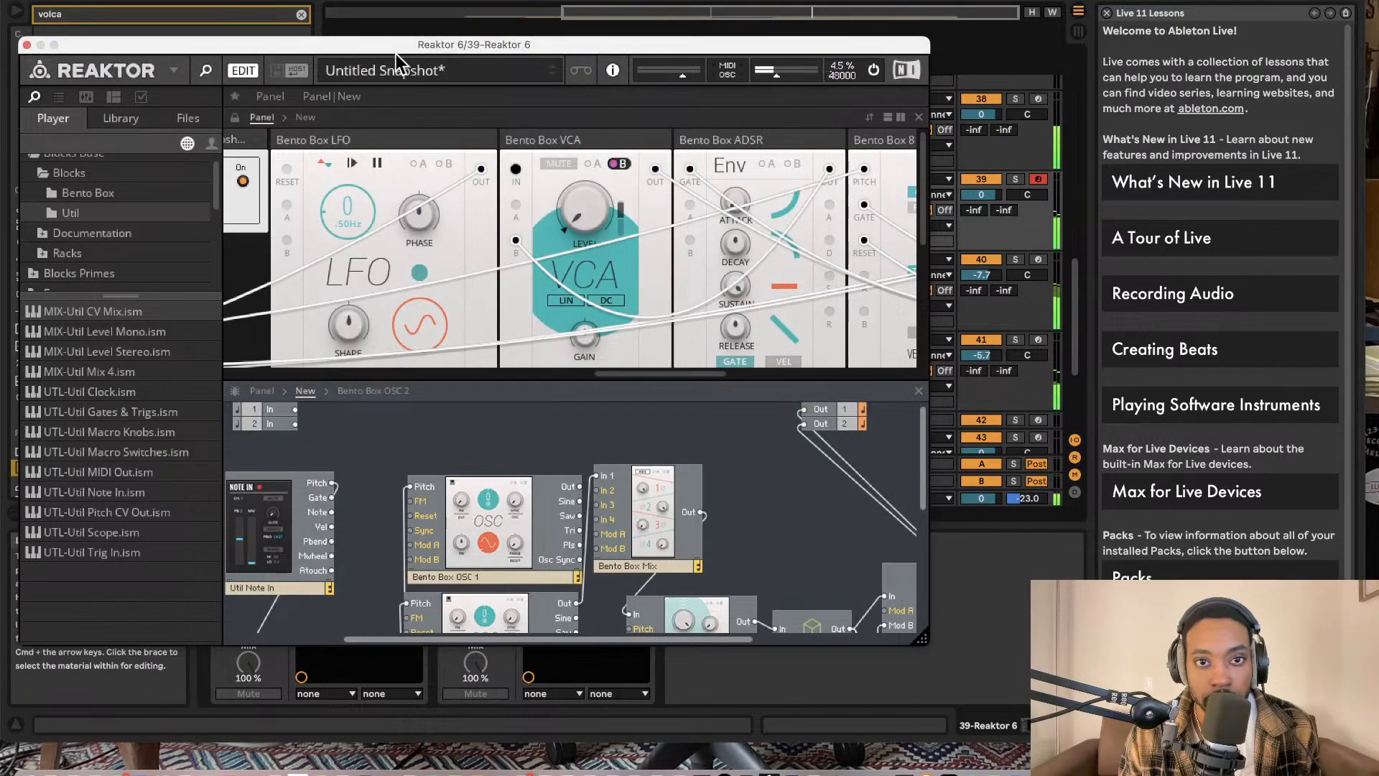
left_click(172, 71)
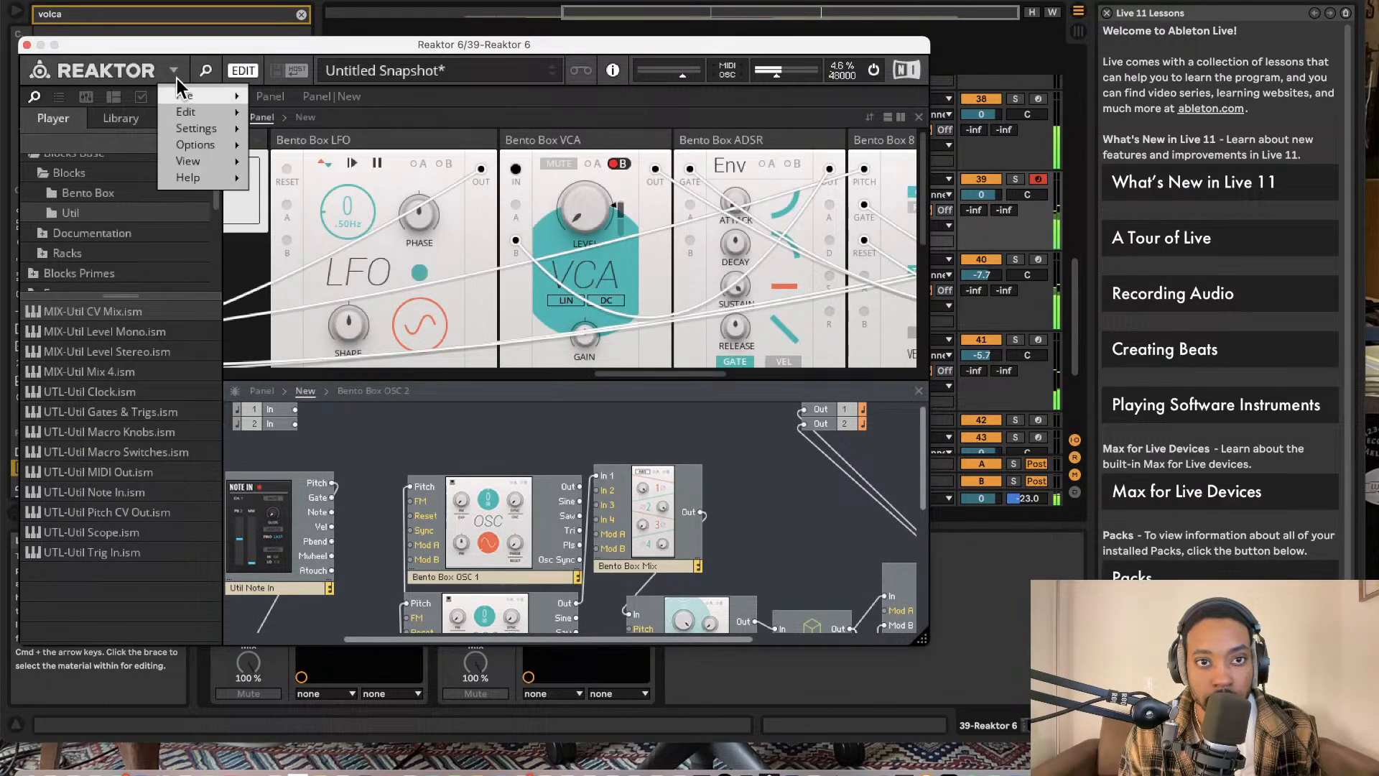
left_click(27, 45)
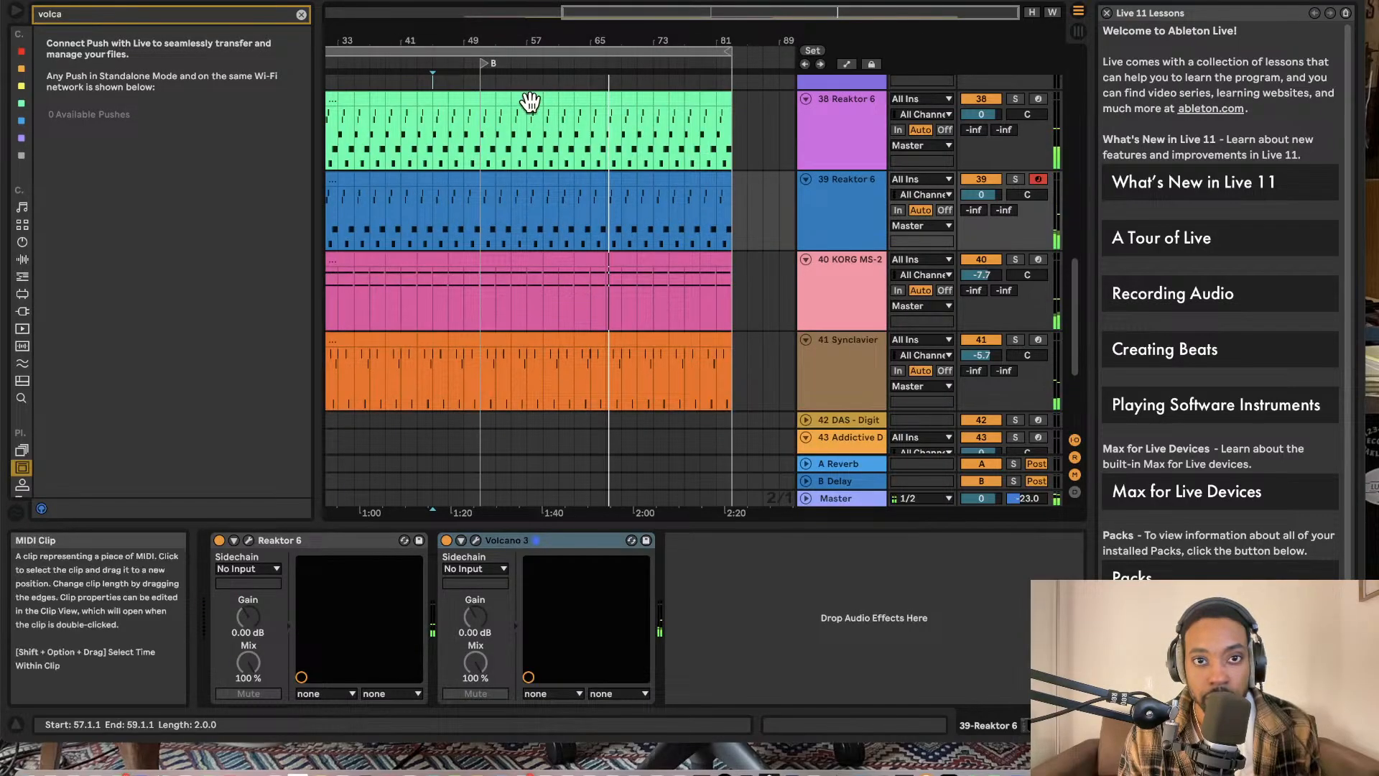
Step: Select the 64-bar loop from bar 19 to bar 83 across the arrangement and play it from the start
scroll(529, 97, "left", 5)
left_click(517, 53)
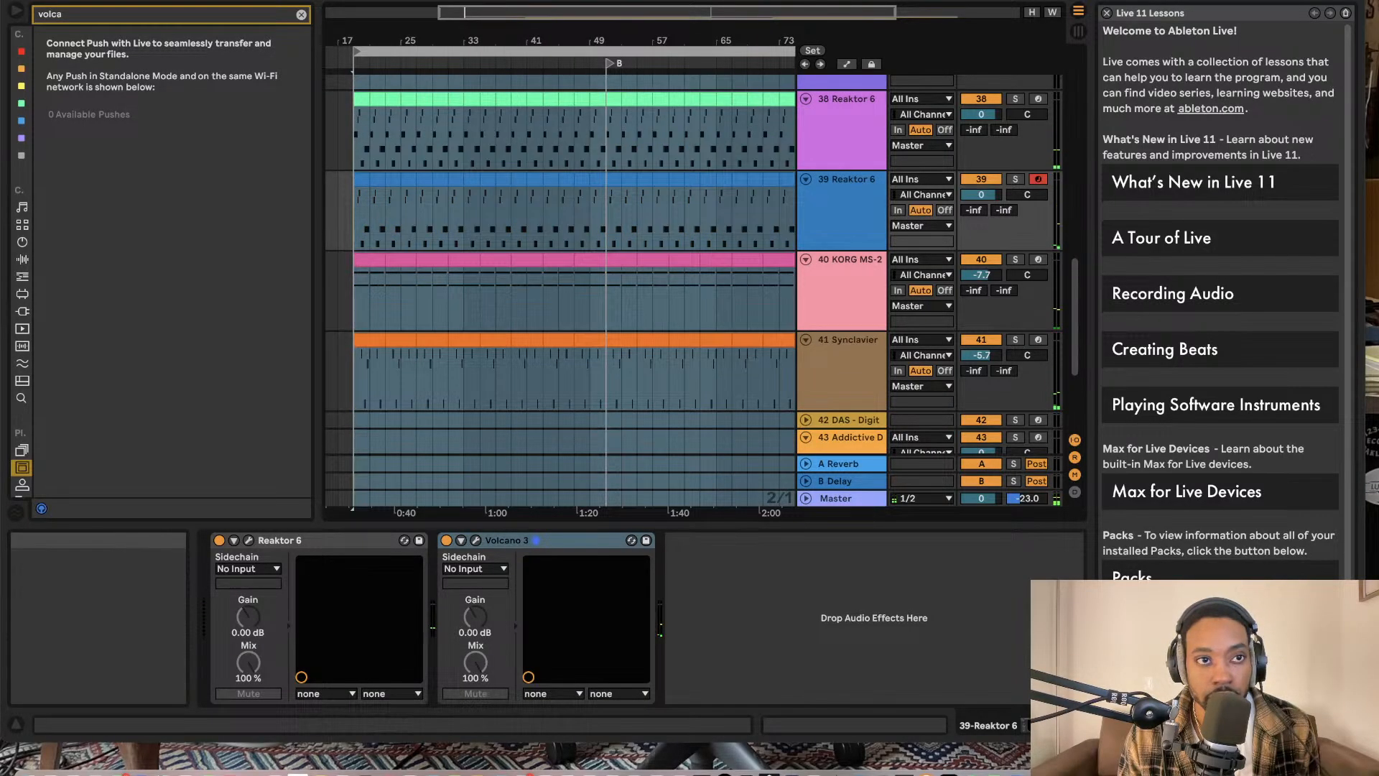
left_click(97, 1)
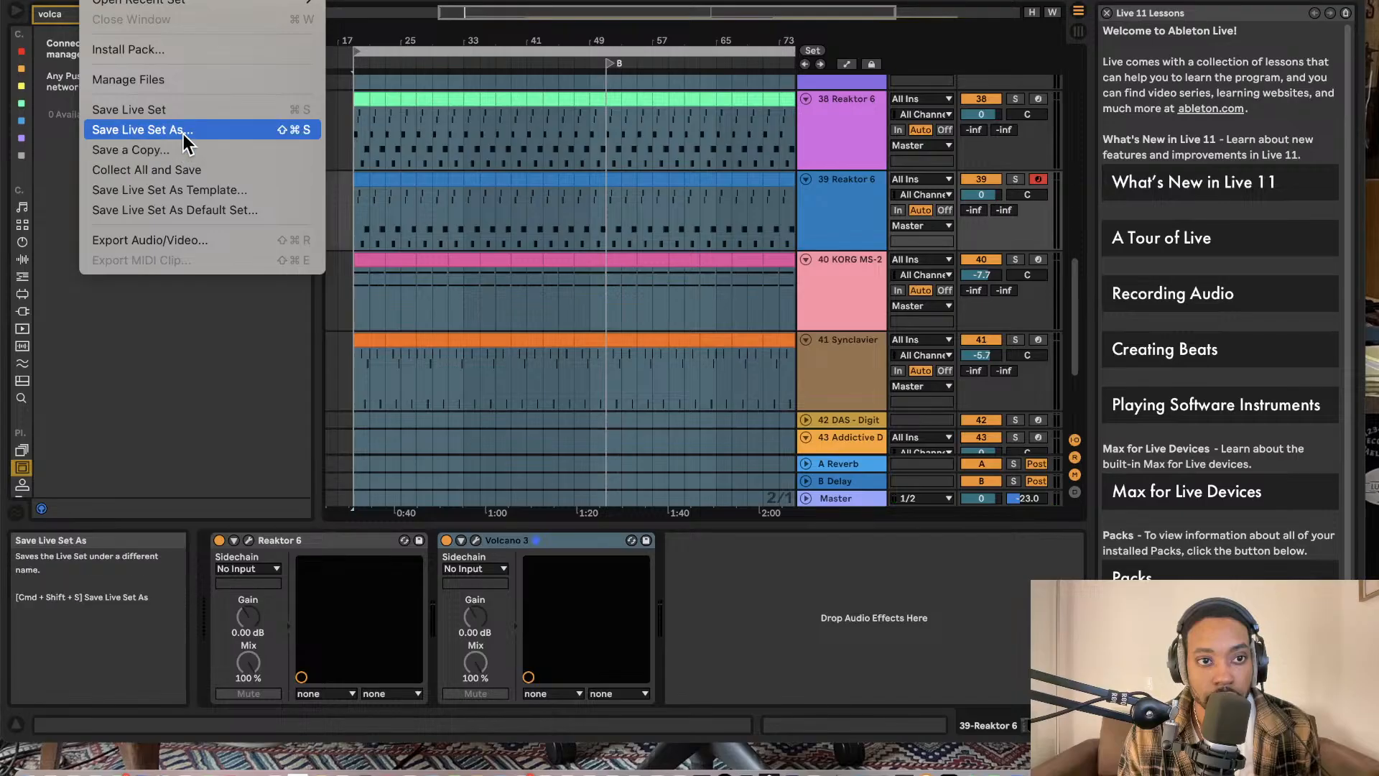
left_click(19, 2)
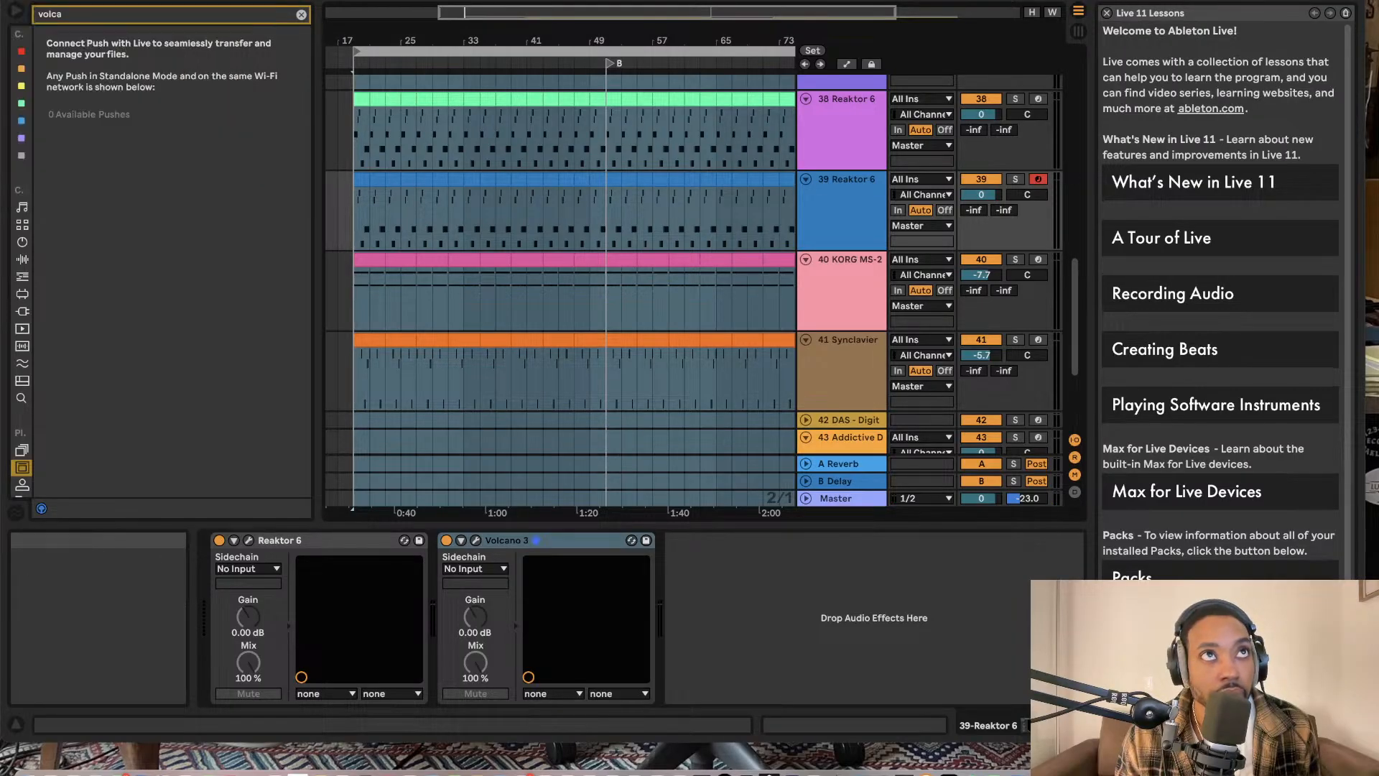
left_click(454, 53)
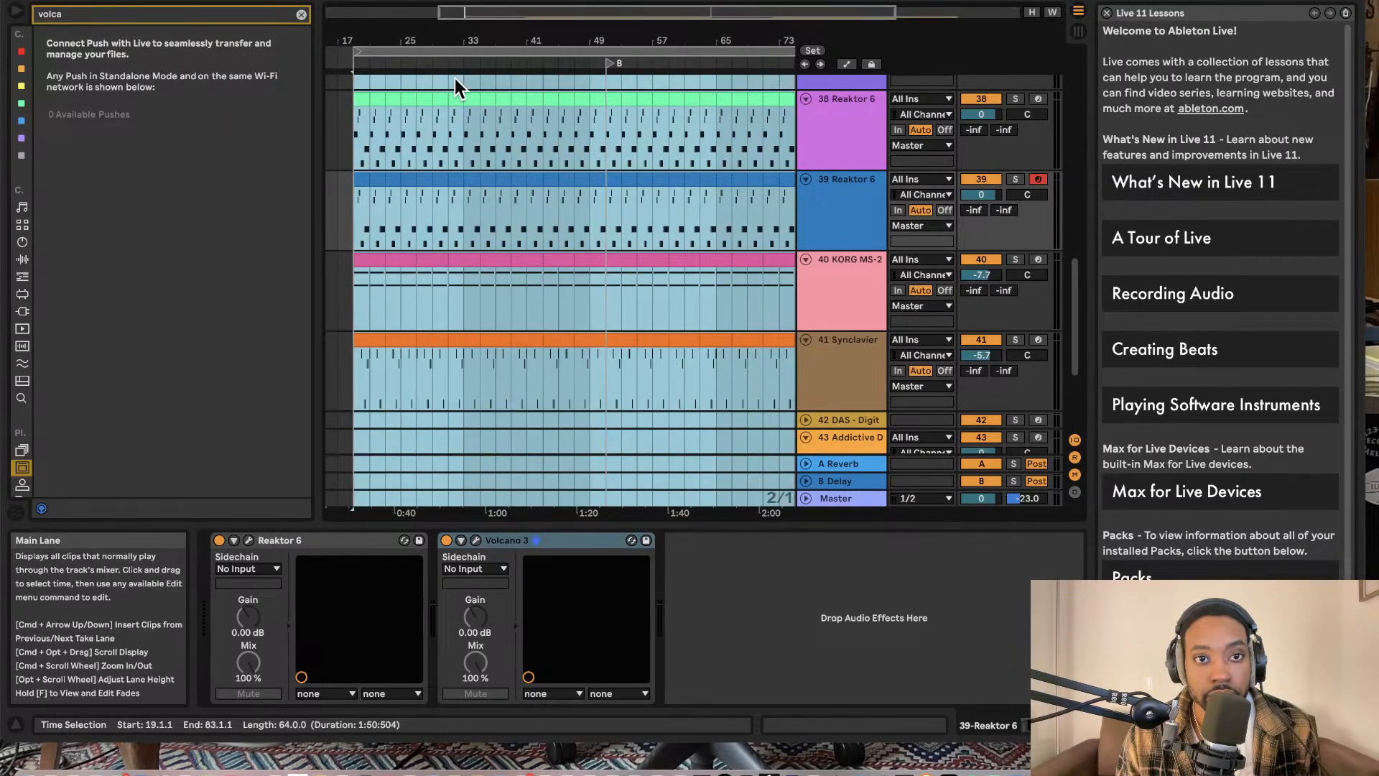
key("space")
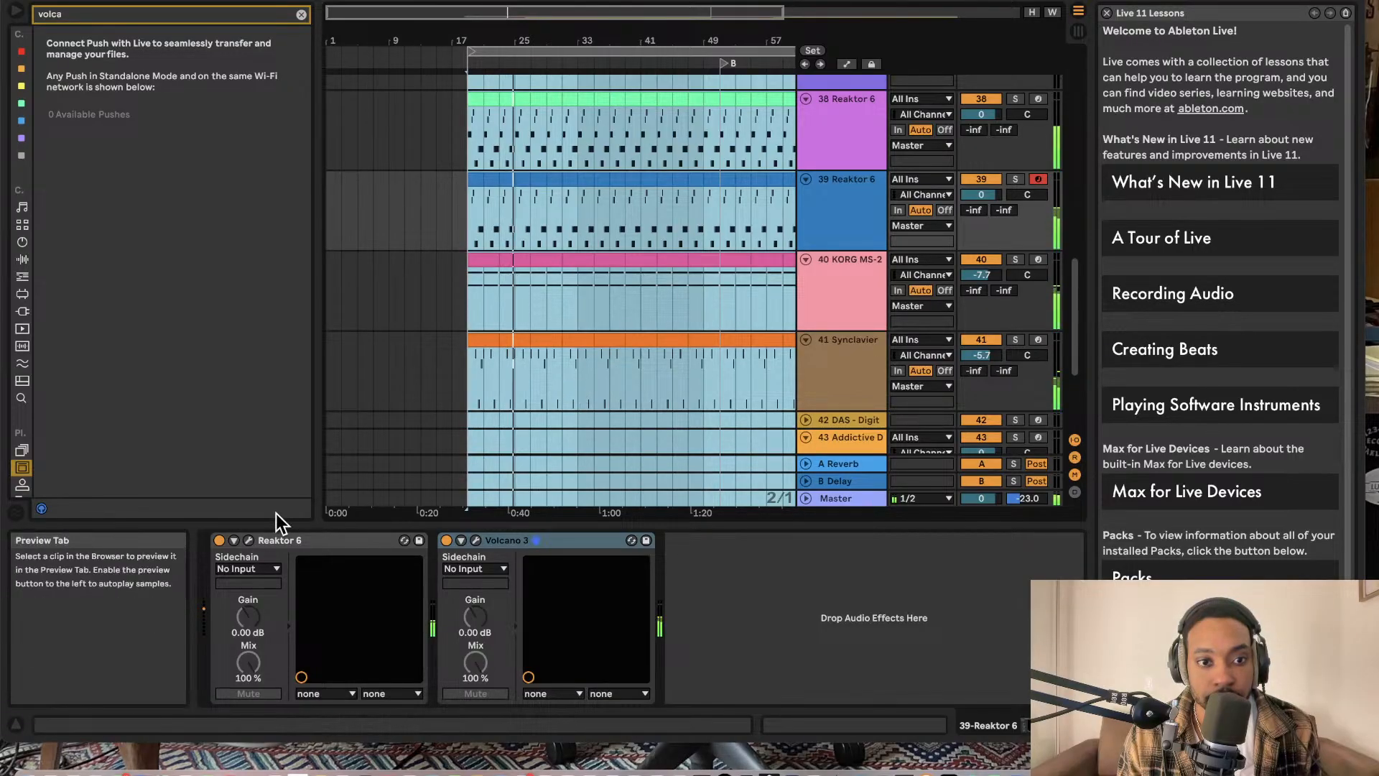
Step: Open track 39's Reaktor 6 patch, enlarge its window and examine the 8 Steps, Clock and Scope blocks during playback
left_click(248, 540)
scroll(603, 468, "down", 5)
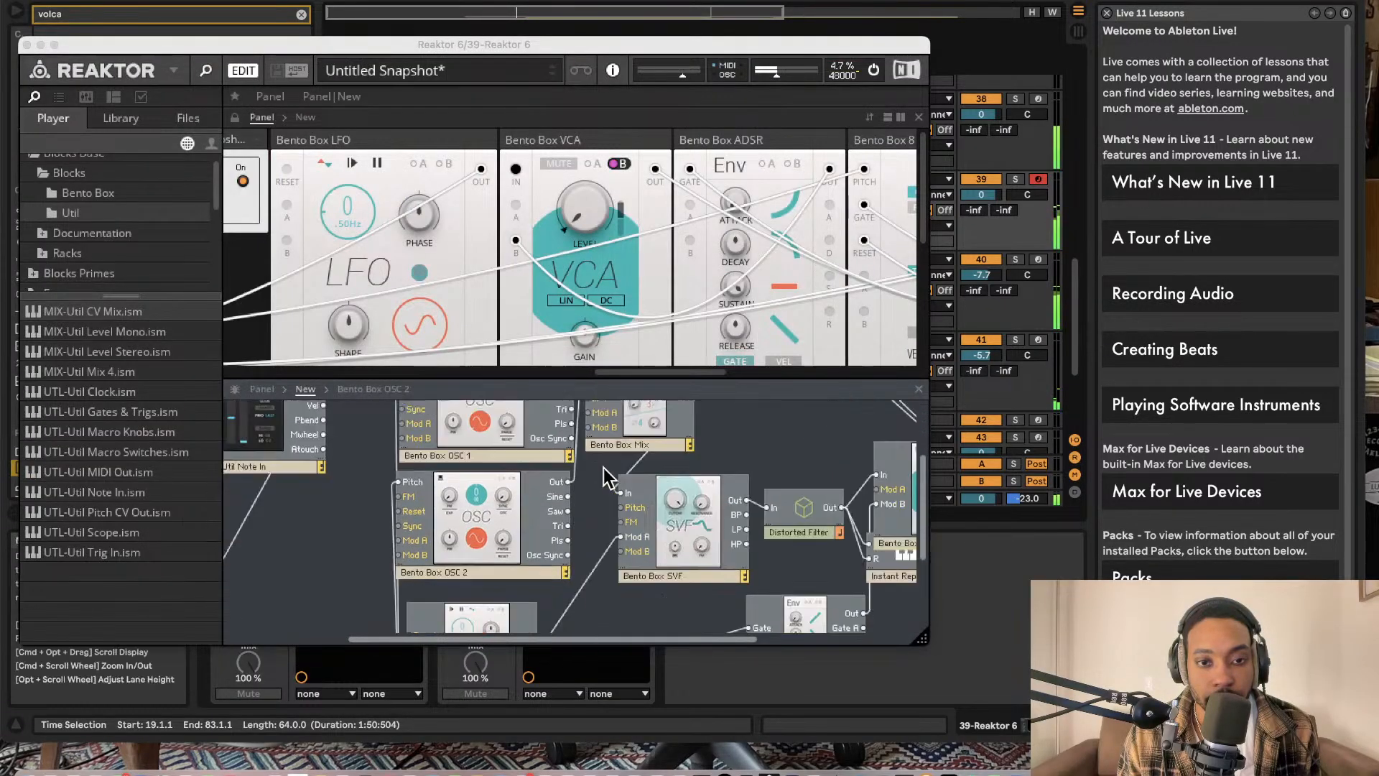
scroll(602, 467, "right", 5)
scroll(553, 262, "right", 8)
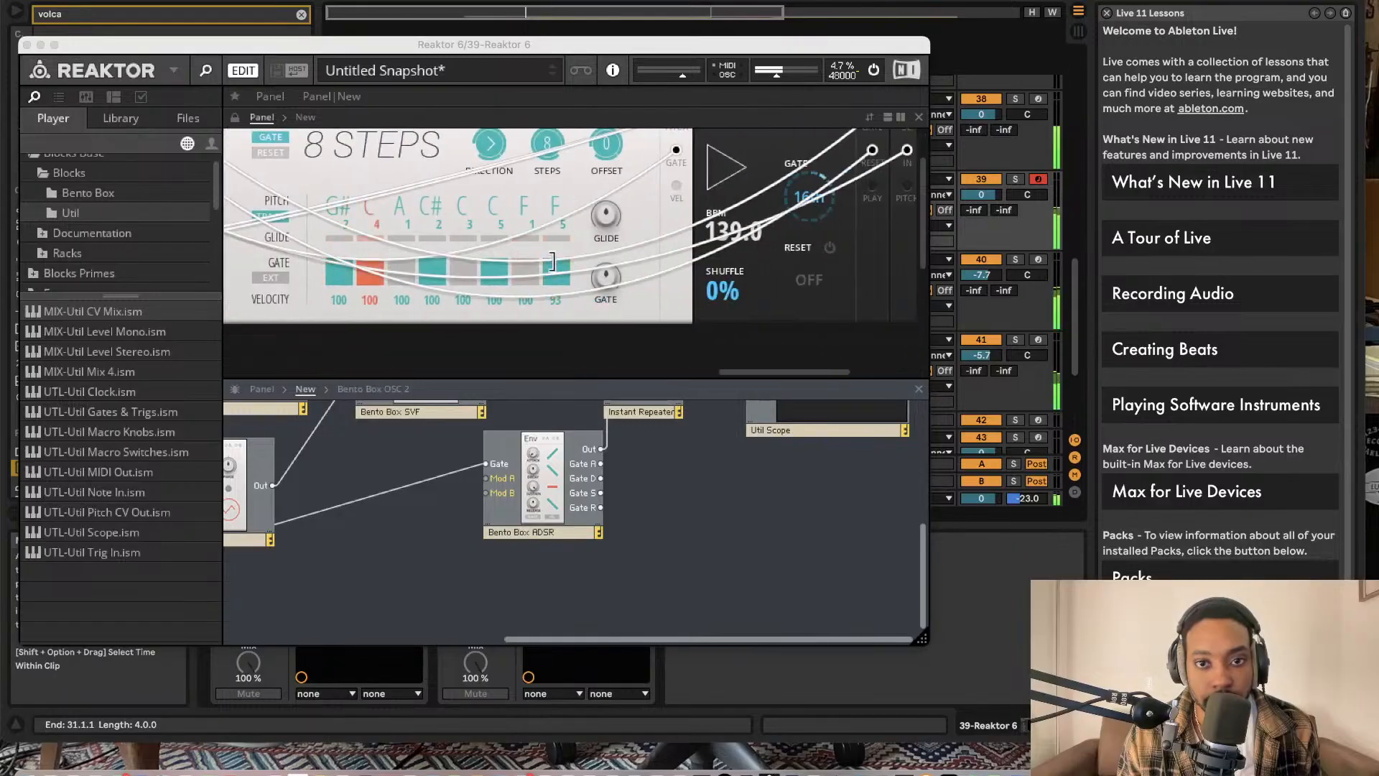
scroll(554, 262, "right", 4)
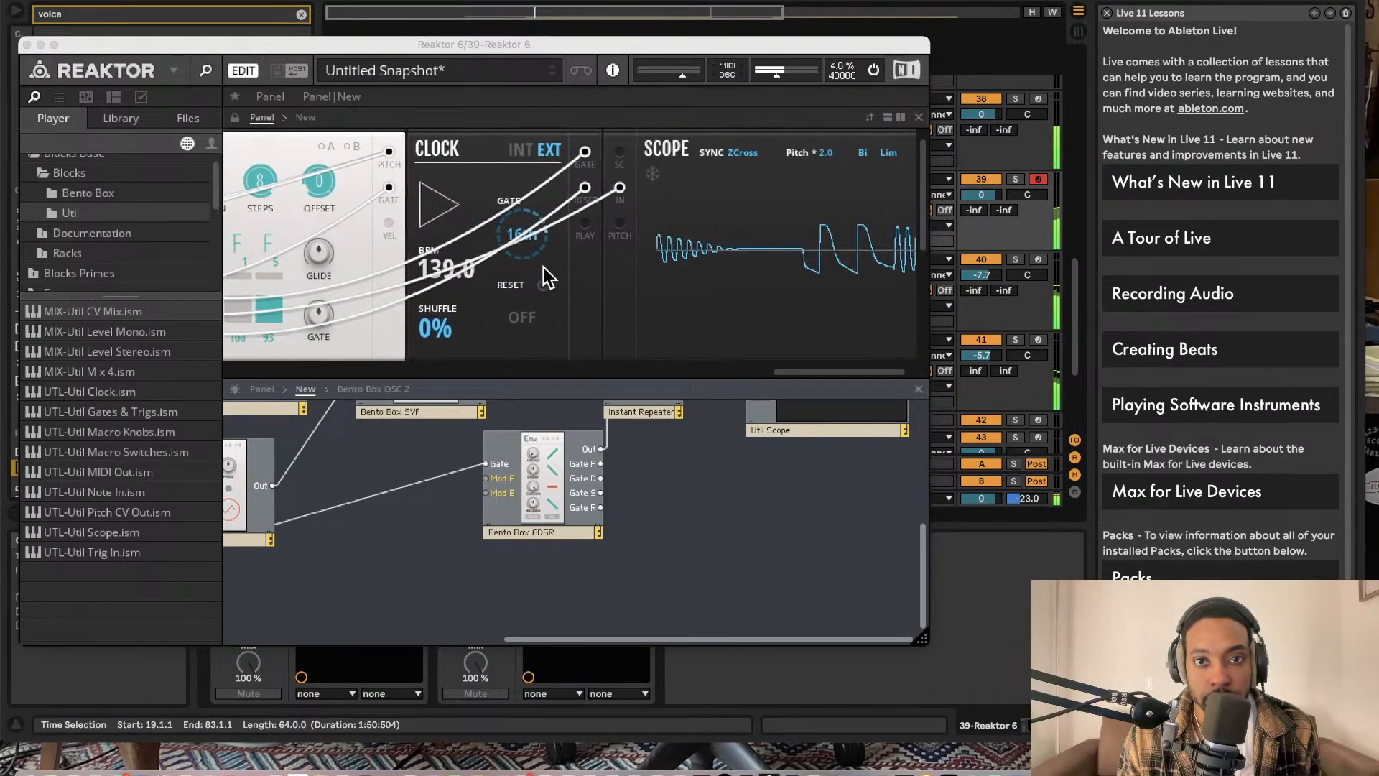
left_click_drag(921, 638, 958, 654)
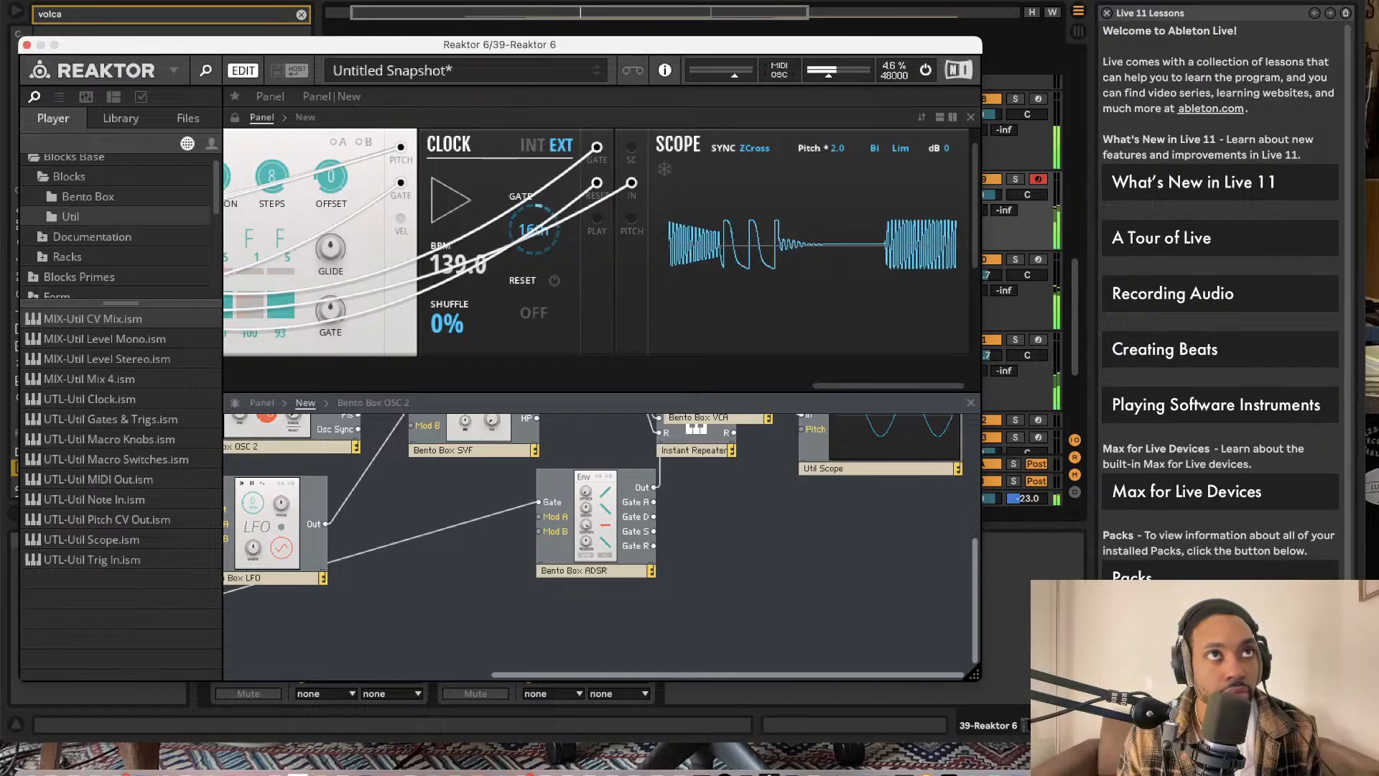
key("alt+super+p")
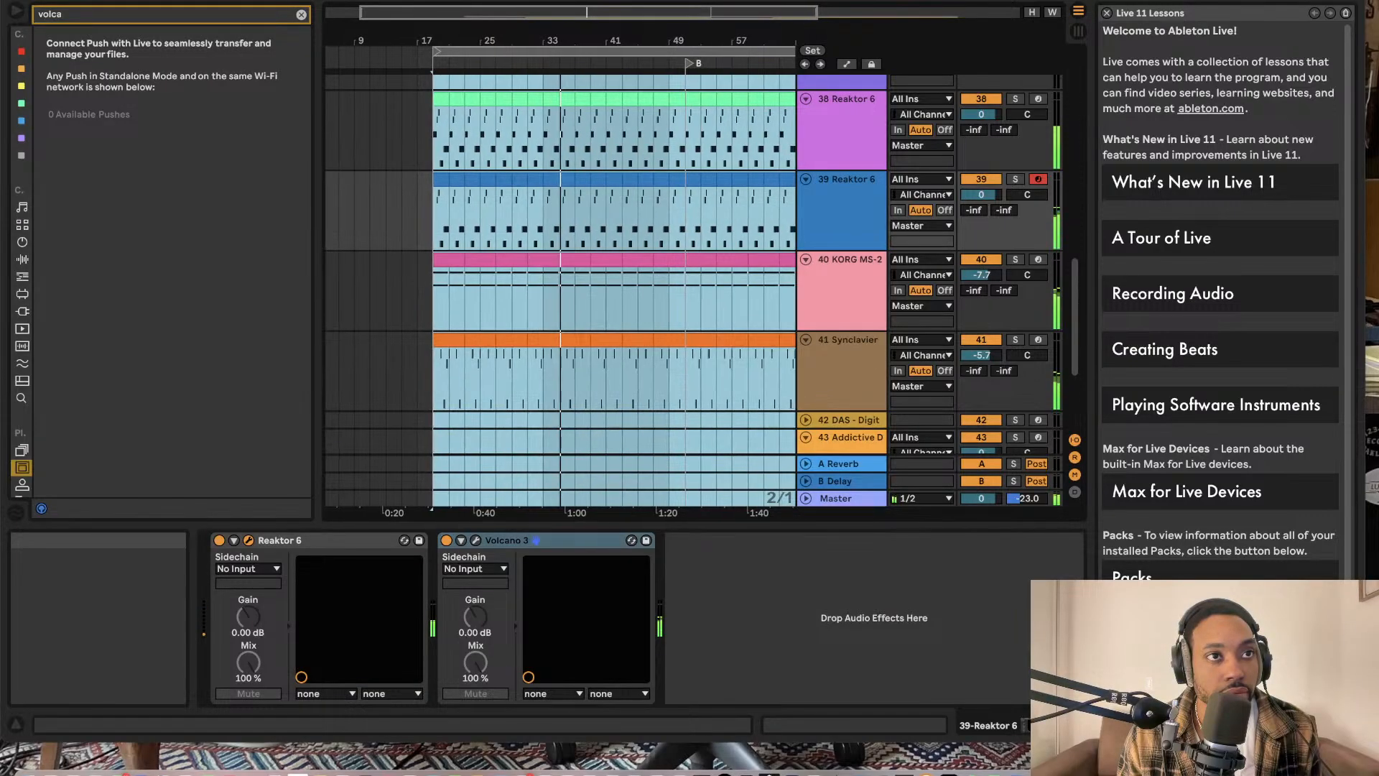
key("alt+super+p")
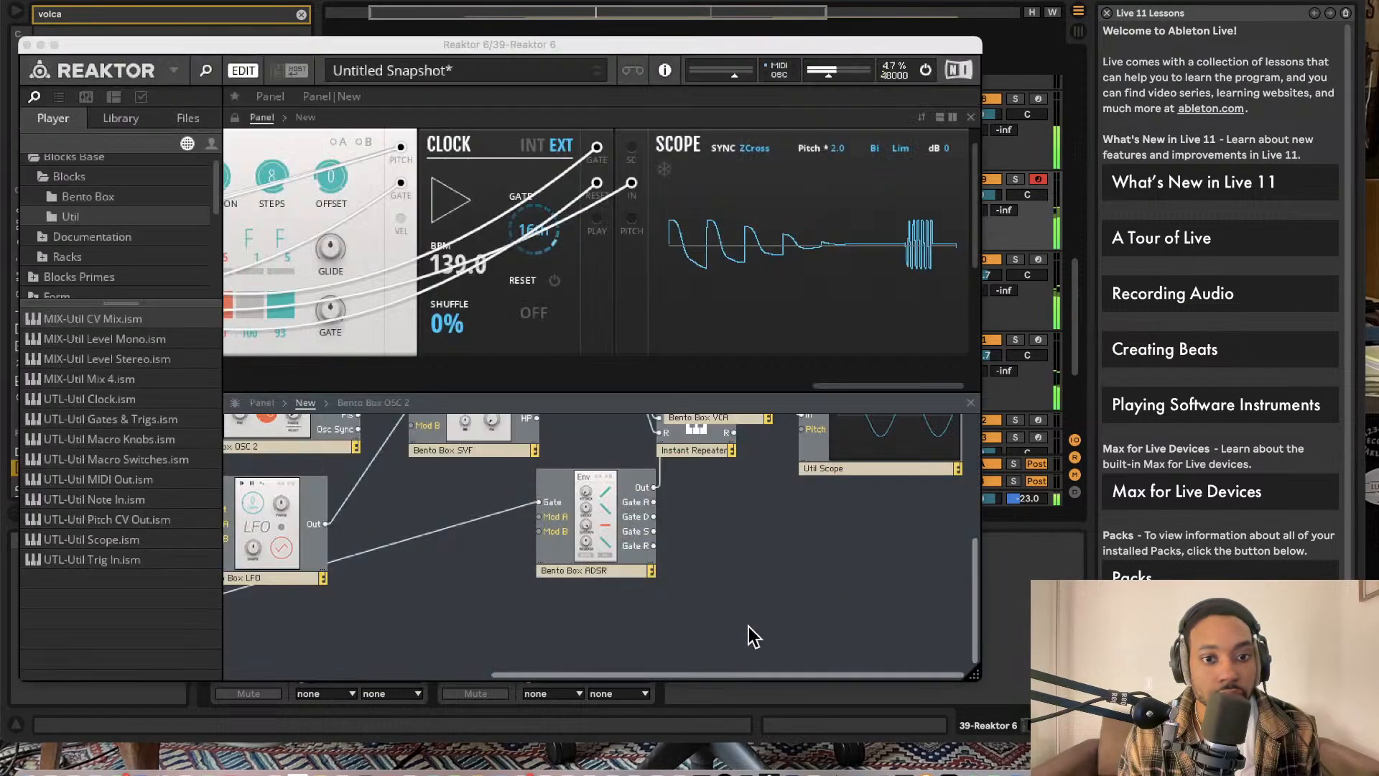